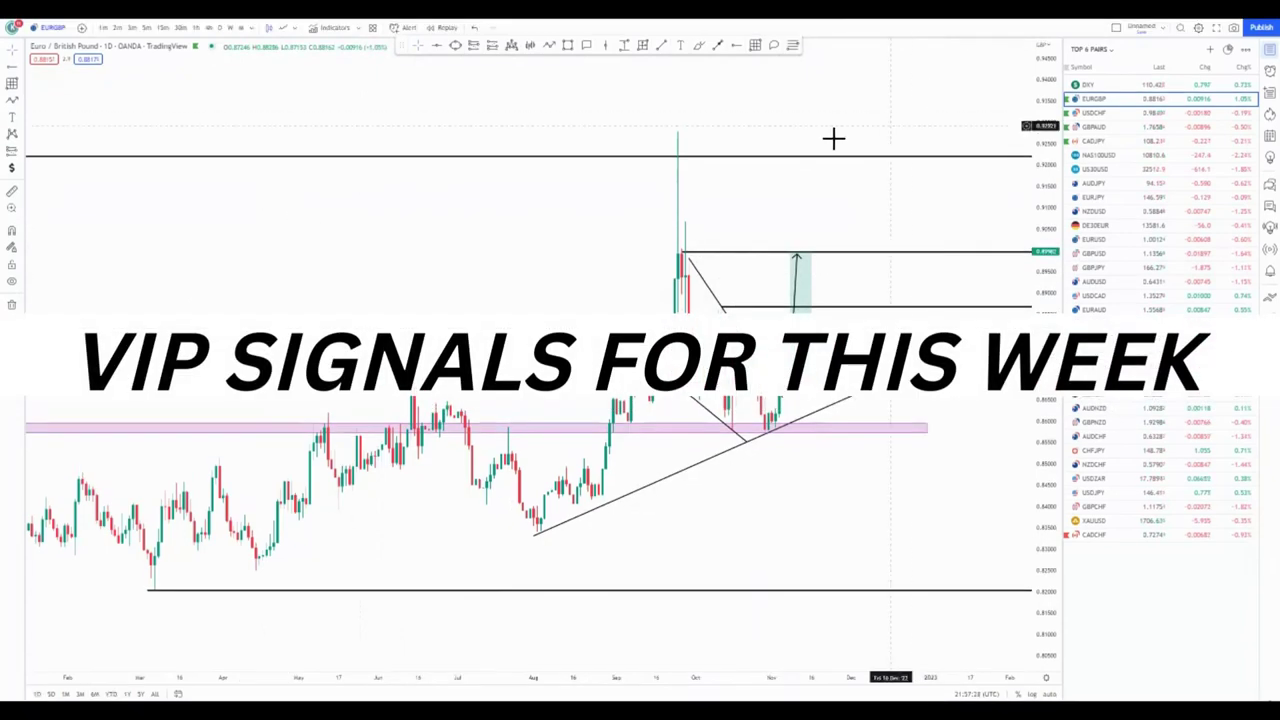
Step: Examine the EURGBP daily chart with its trendlines, horizontal levels and long position at a wider scale
drag(1054, 140, 1054, 236)
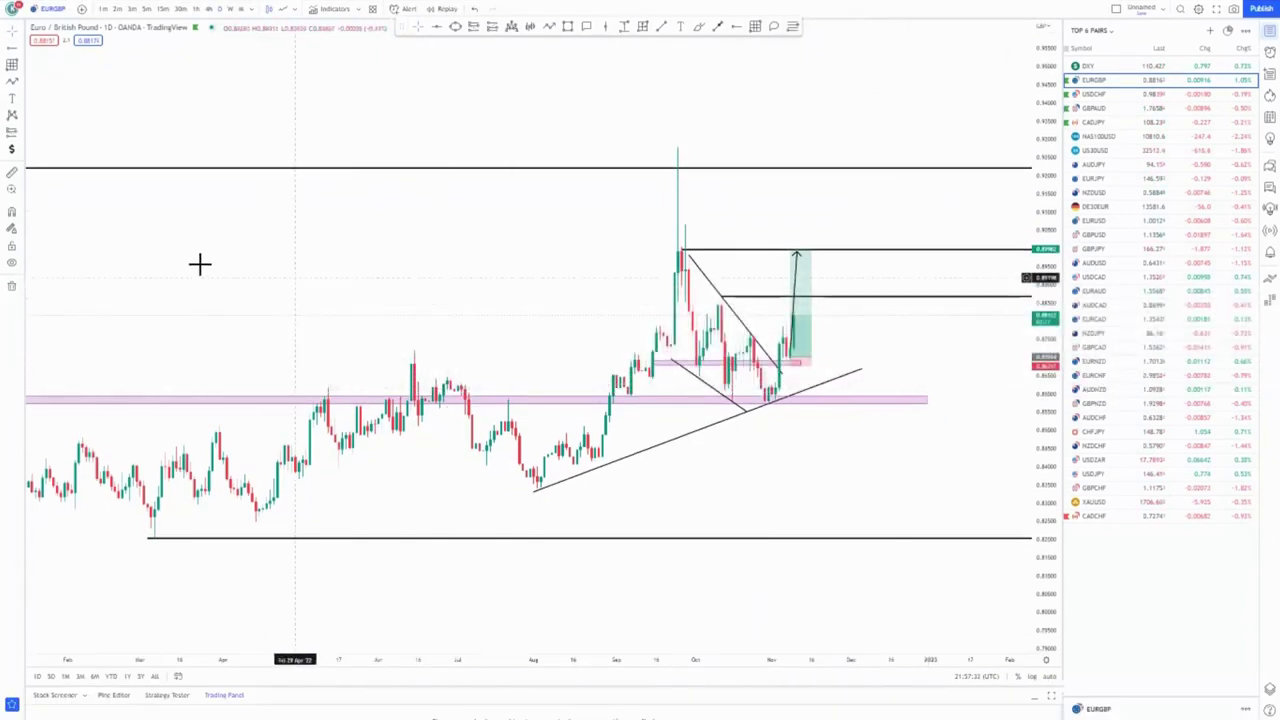
click(15, 40)
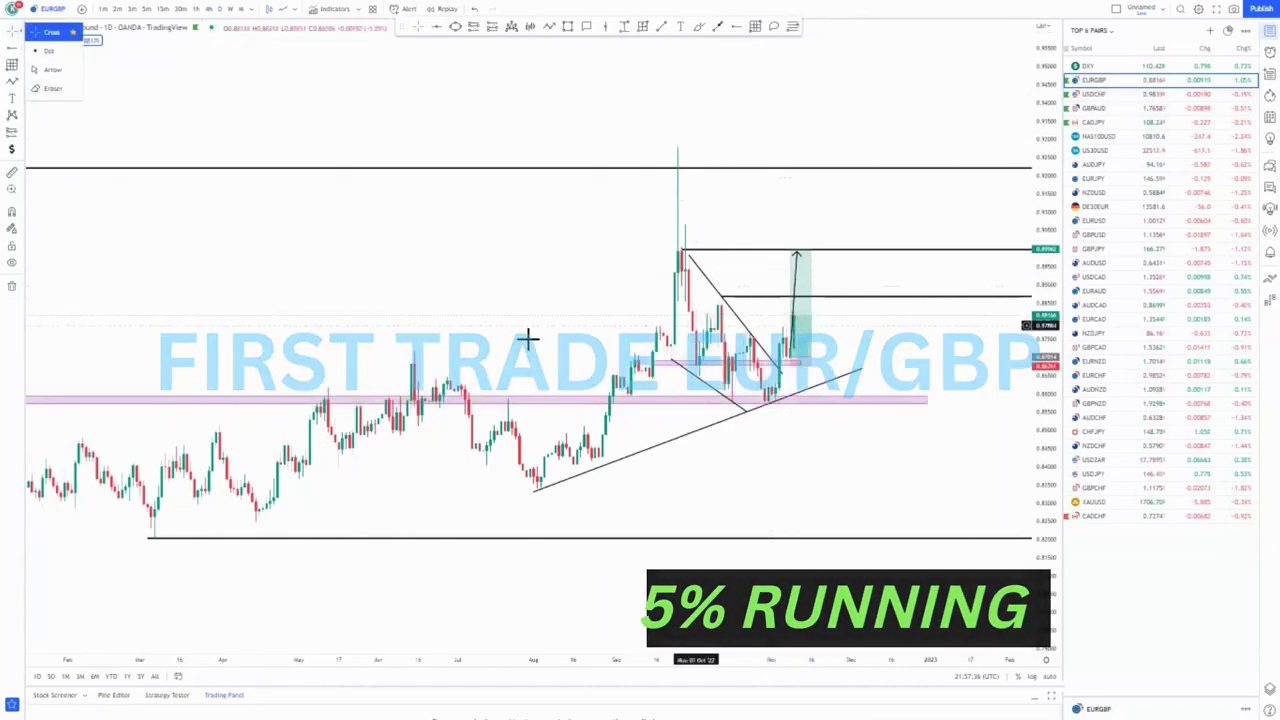
click(170, 78)
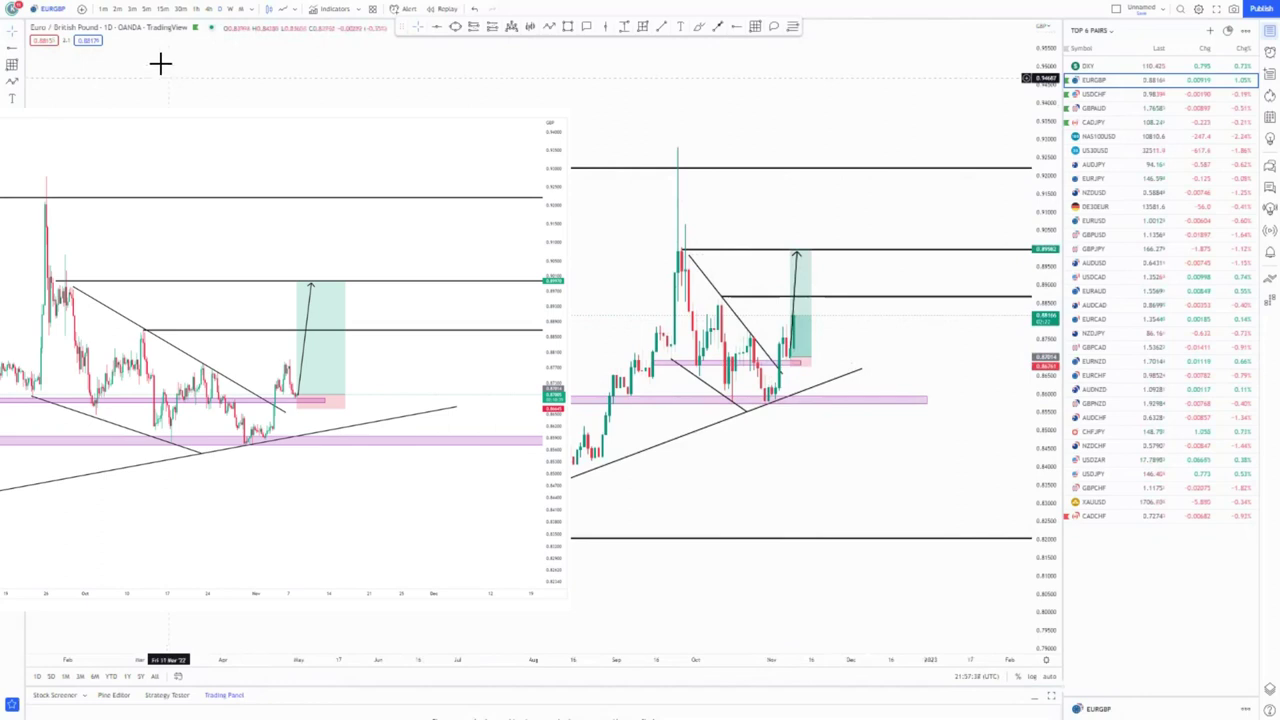
scroll(612, 465, down, 2)
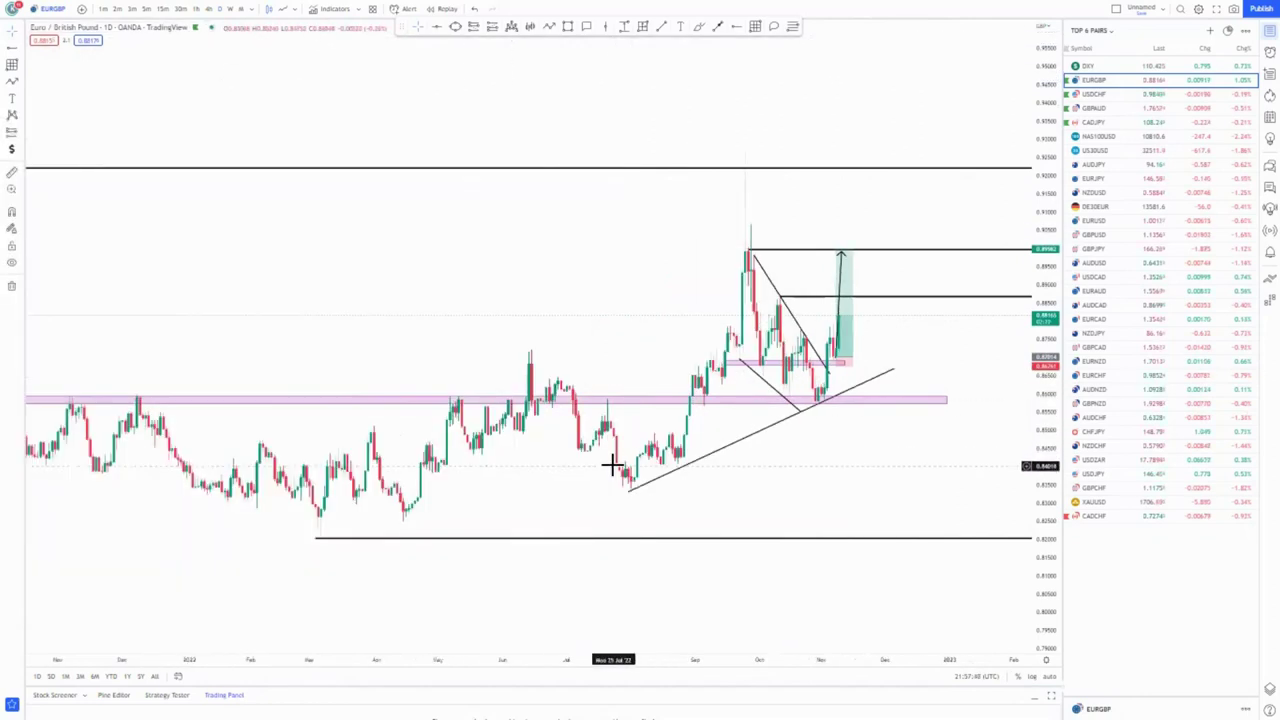
drag(801, 483, 680, 470)
drag(1046, 172, 1046, 255)
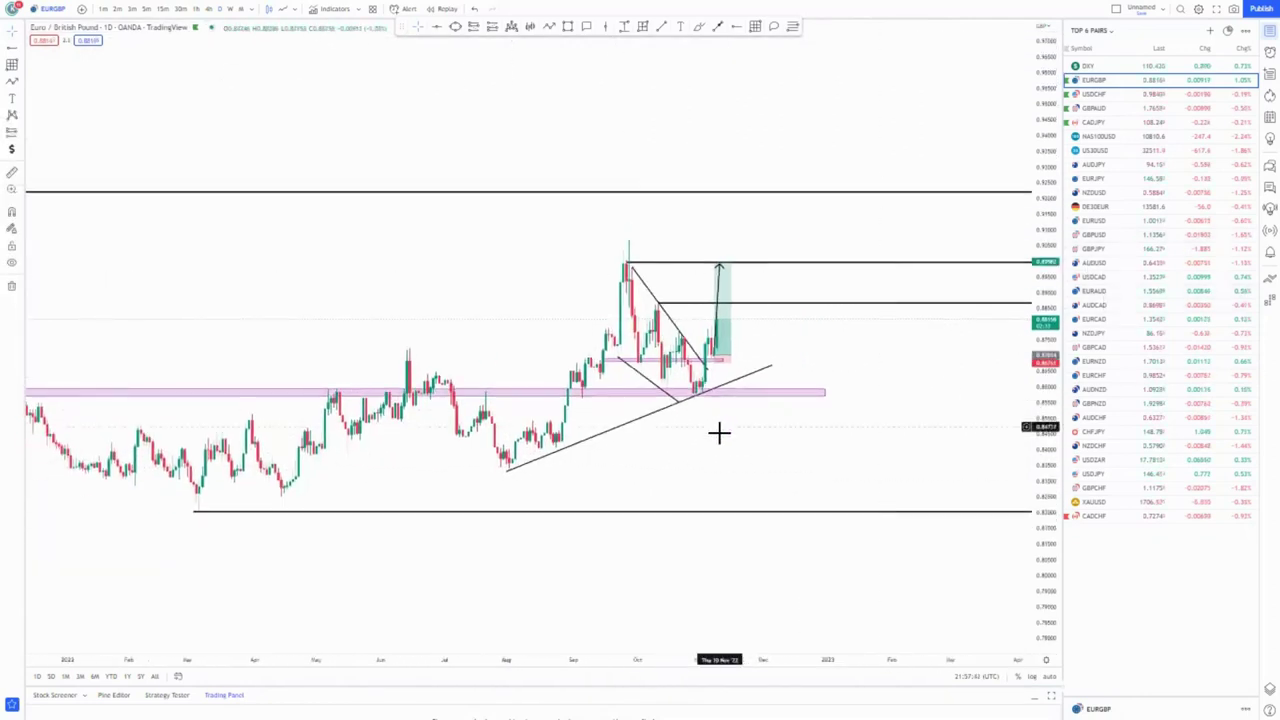
scroll(719, 432, down, 2)
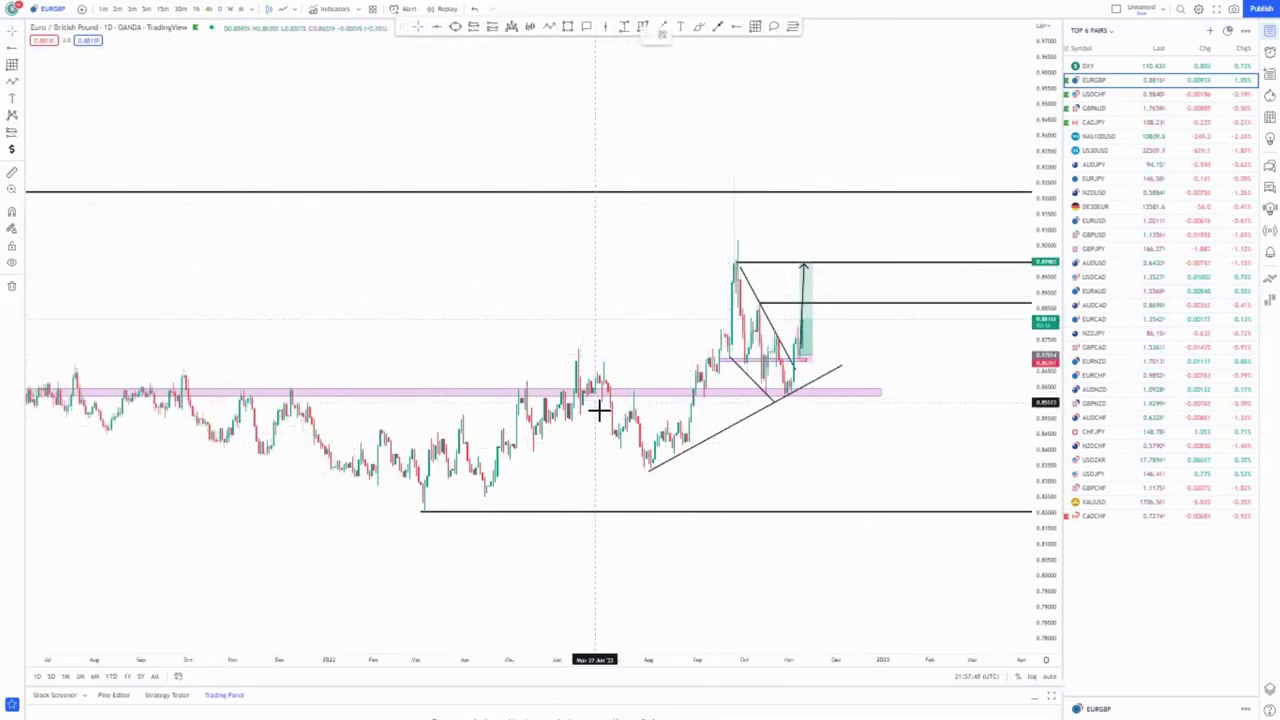
Step: Trace a path from the June high through the August low, September high and November low to the upper resistance line, and delete it
click(568, 371)
click(650, 471)
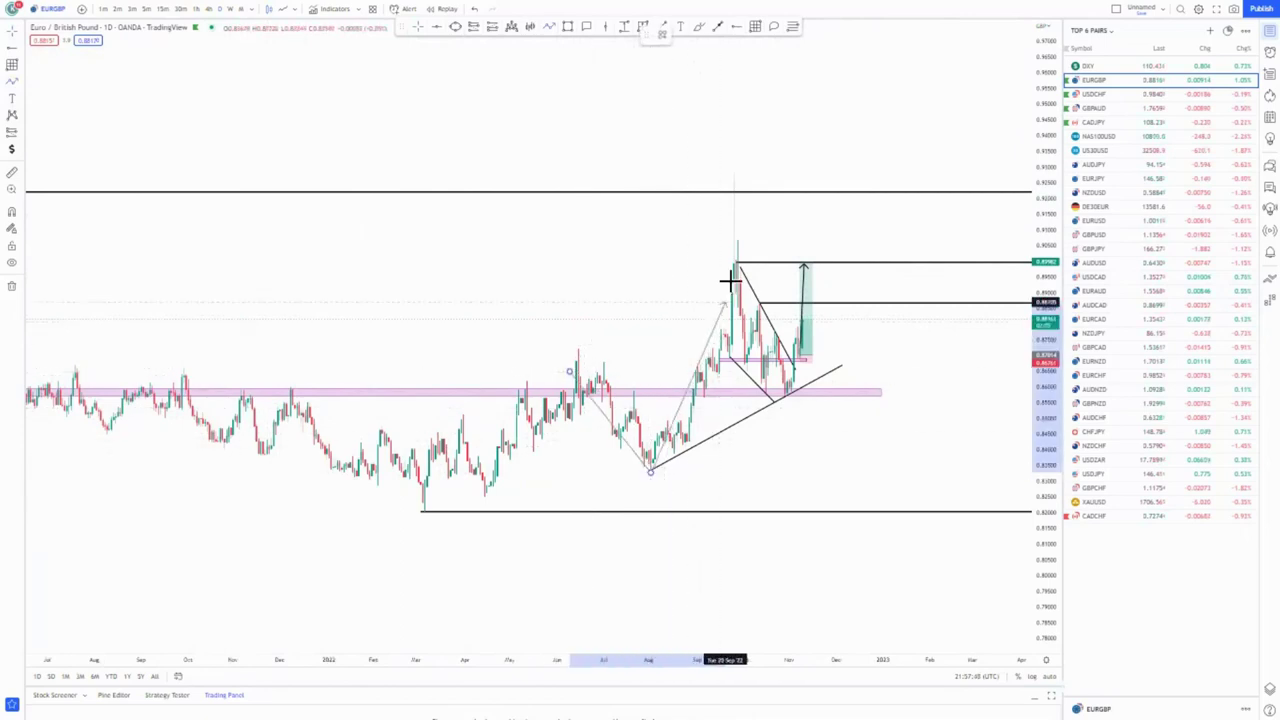
click(737, 257)
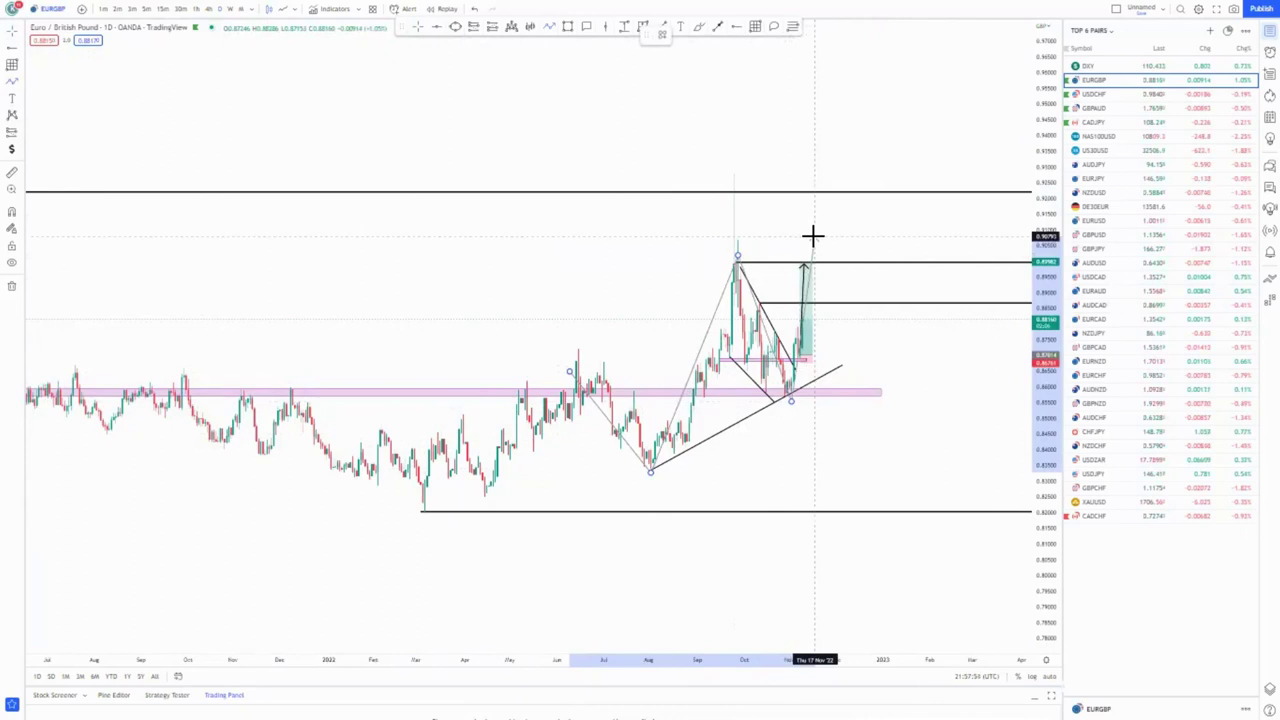
click(815, 191)
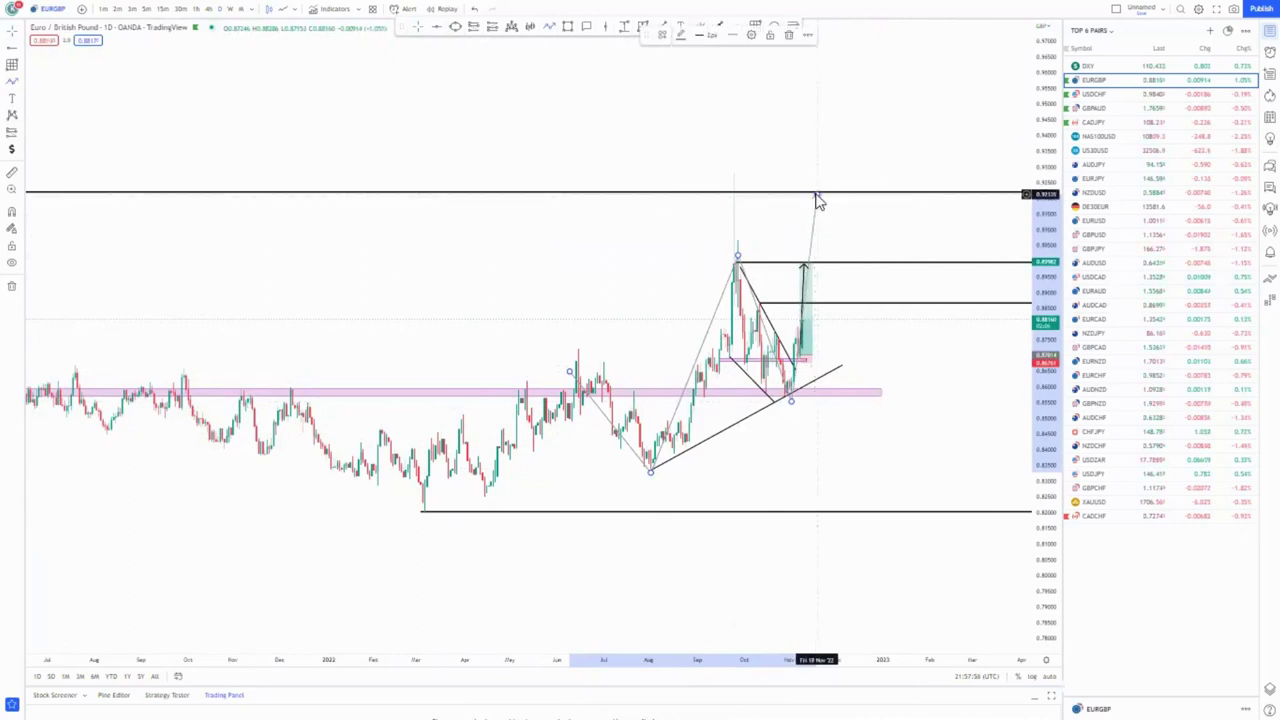
key(Delete)
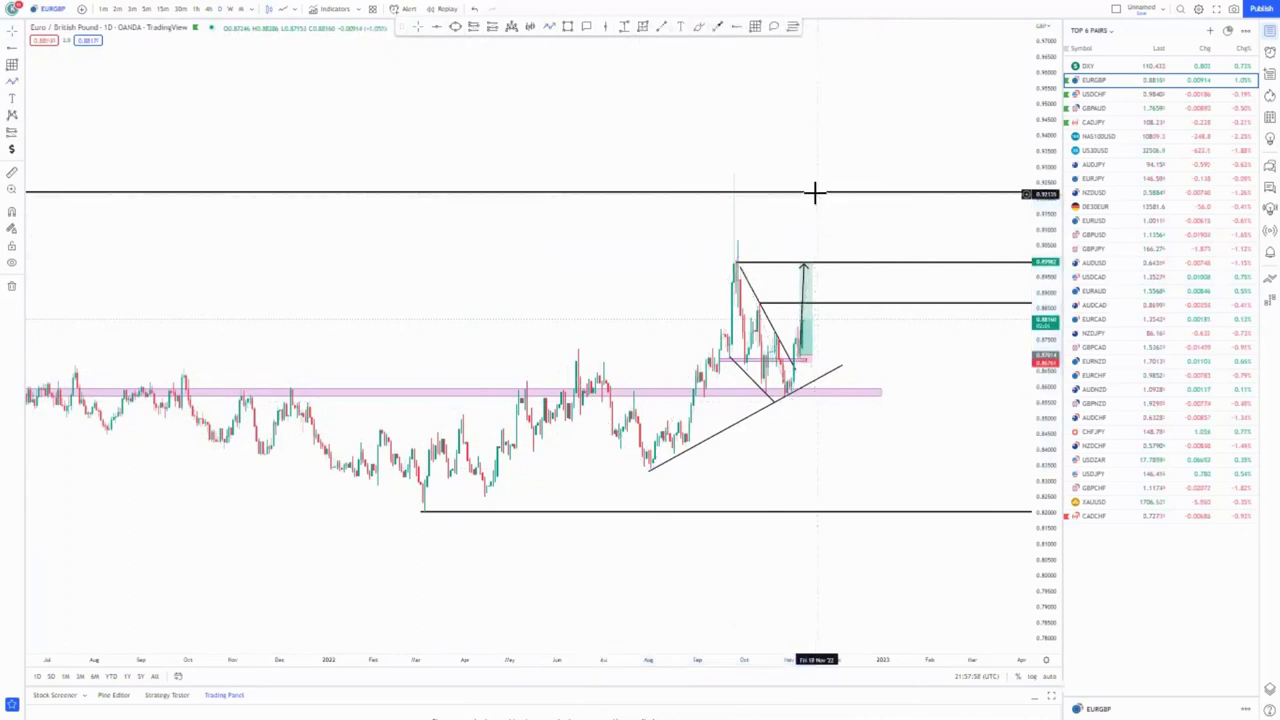
Step: Switch the EURGBP chart to the 4-hour timeframe and frame the falling wedge together with the long position
scroll(789, 263, up, 2)
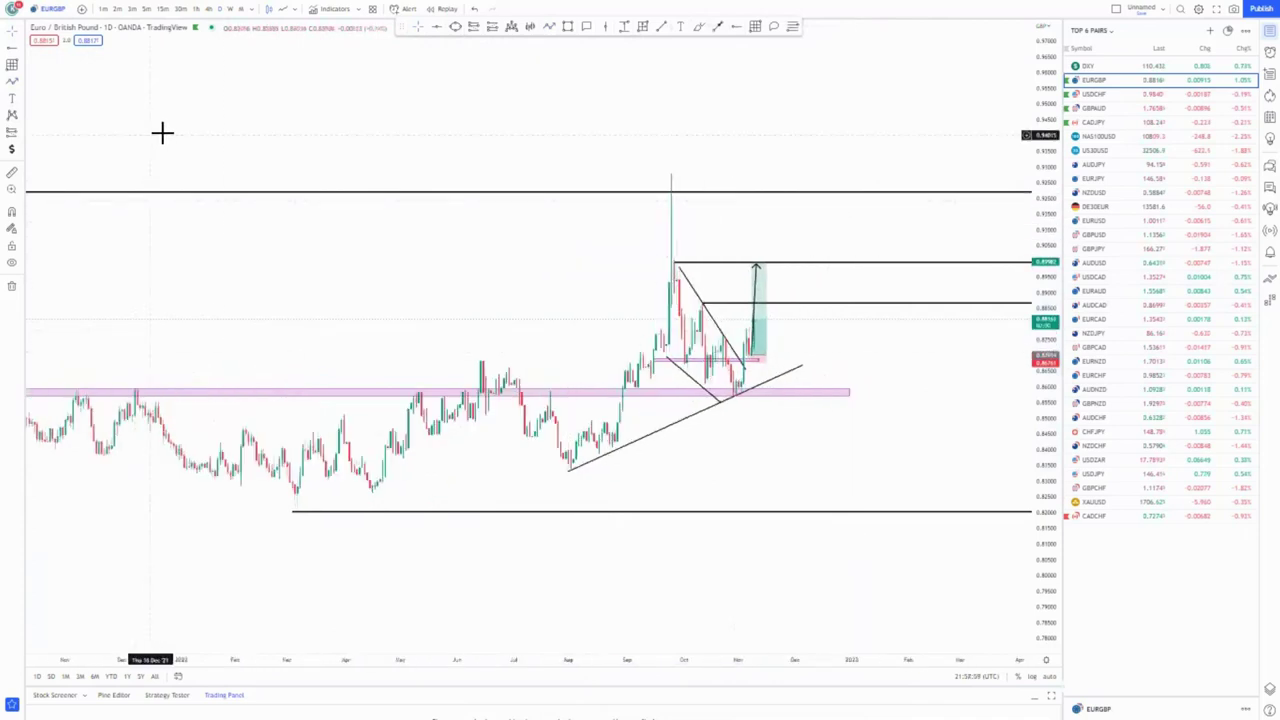
click(208, 9)
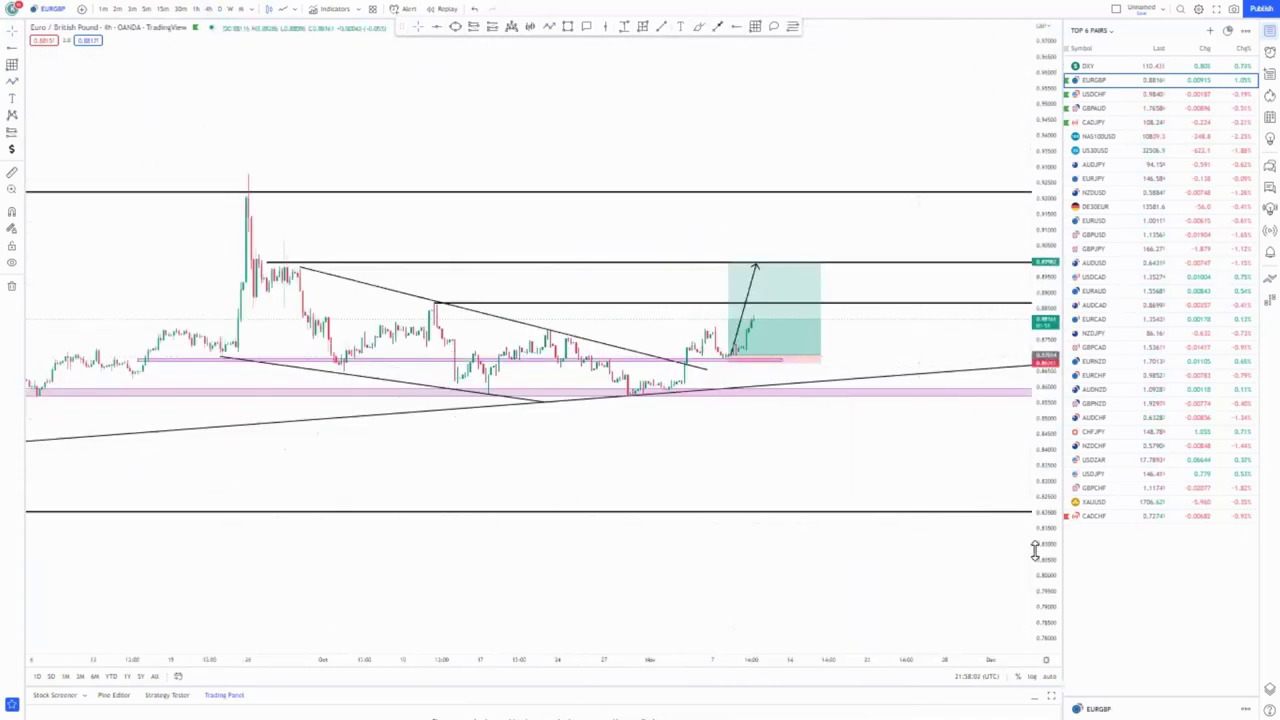
drag(1044, 565, 1044, 392)
drag(803, 537, 686, 551)
scroll(686, 552, down, 5)
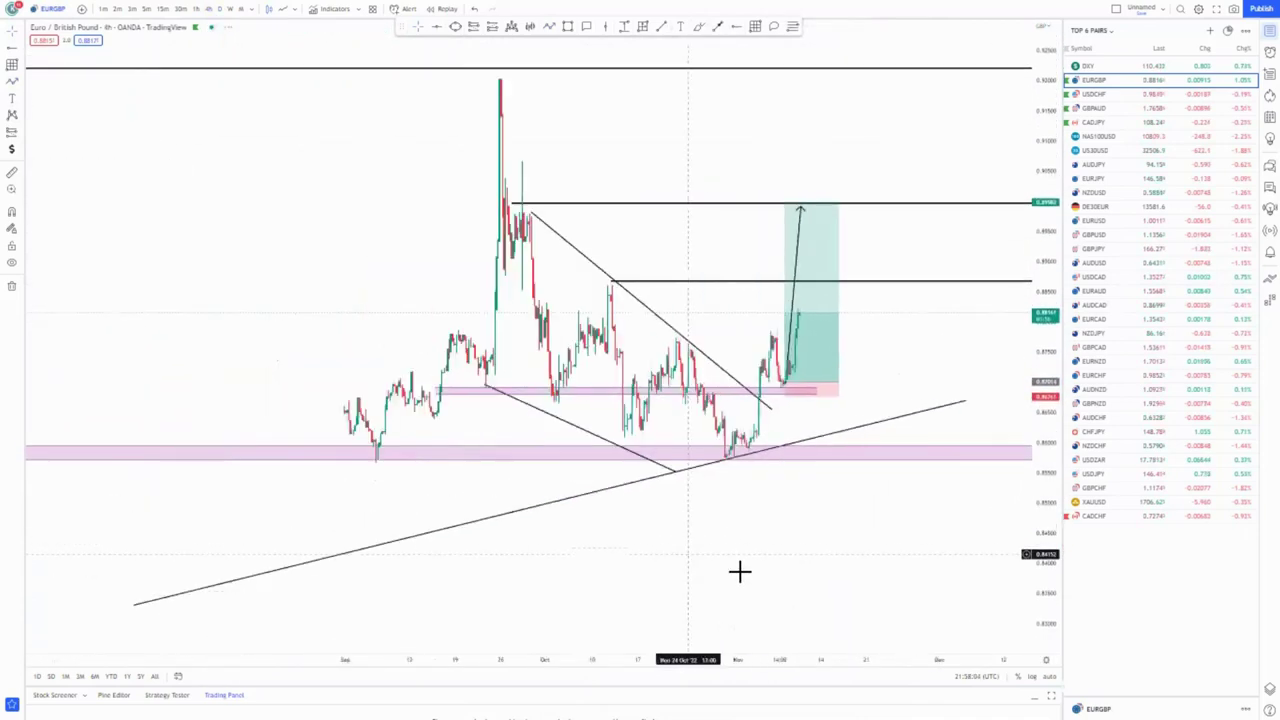
scroll(742, 550, up, 1)
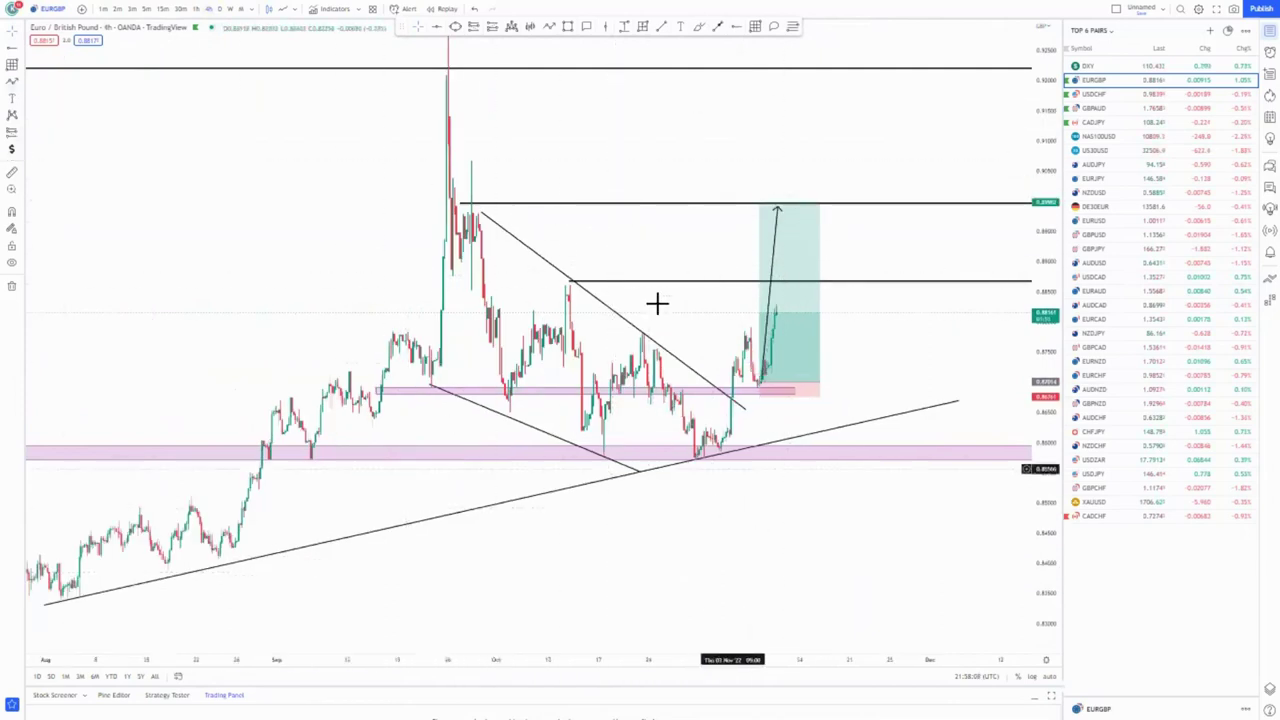
scroll(880, 545, up, 1)
drag(1043, 571, 1042, 506)
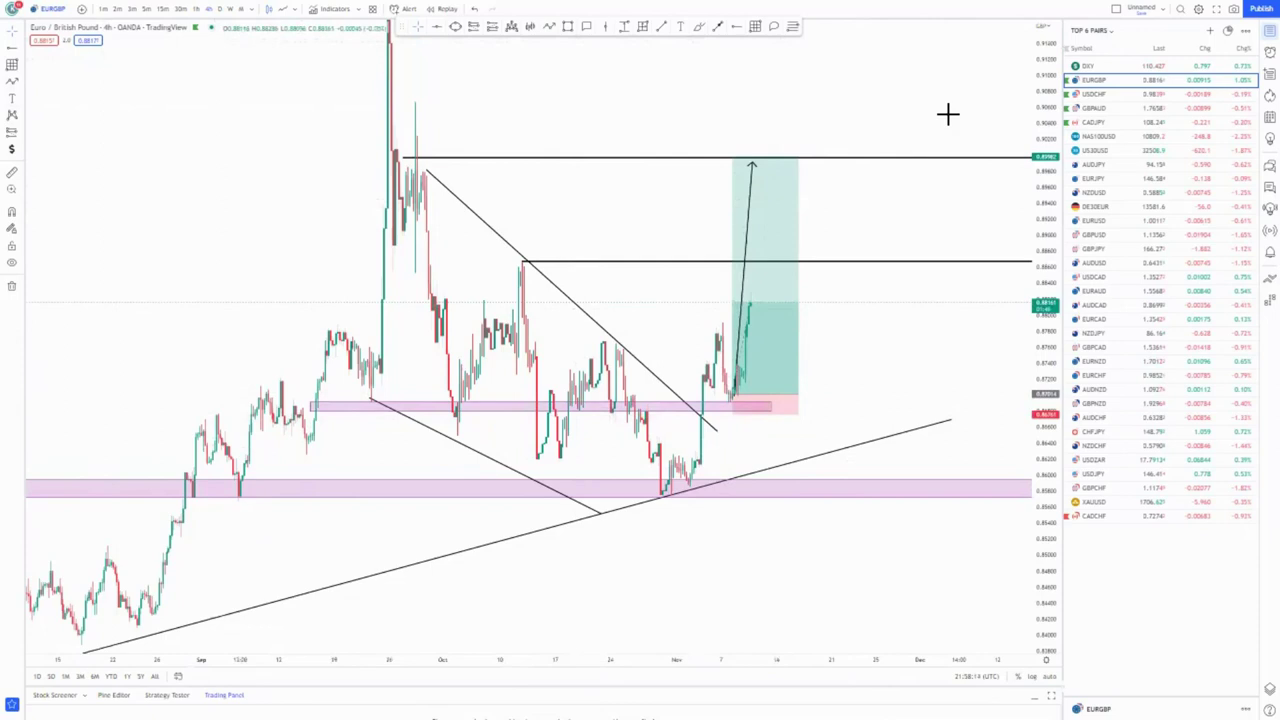
Step: Brush circles around the price reactions along the narrow pink zone and sketch the projected zigzag rise through the long position
drag(318, 403, 298, 408)
mouse_move(387, 402)
mouse_down()
mouse_move(417, 426)
mouse_move(429, 413)
mouse_move(571, 403)
mouse_move(706, 409)
mouse_up()
drag(618, 343, 677, 459)
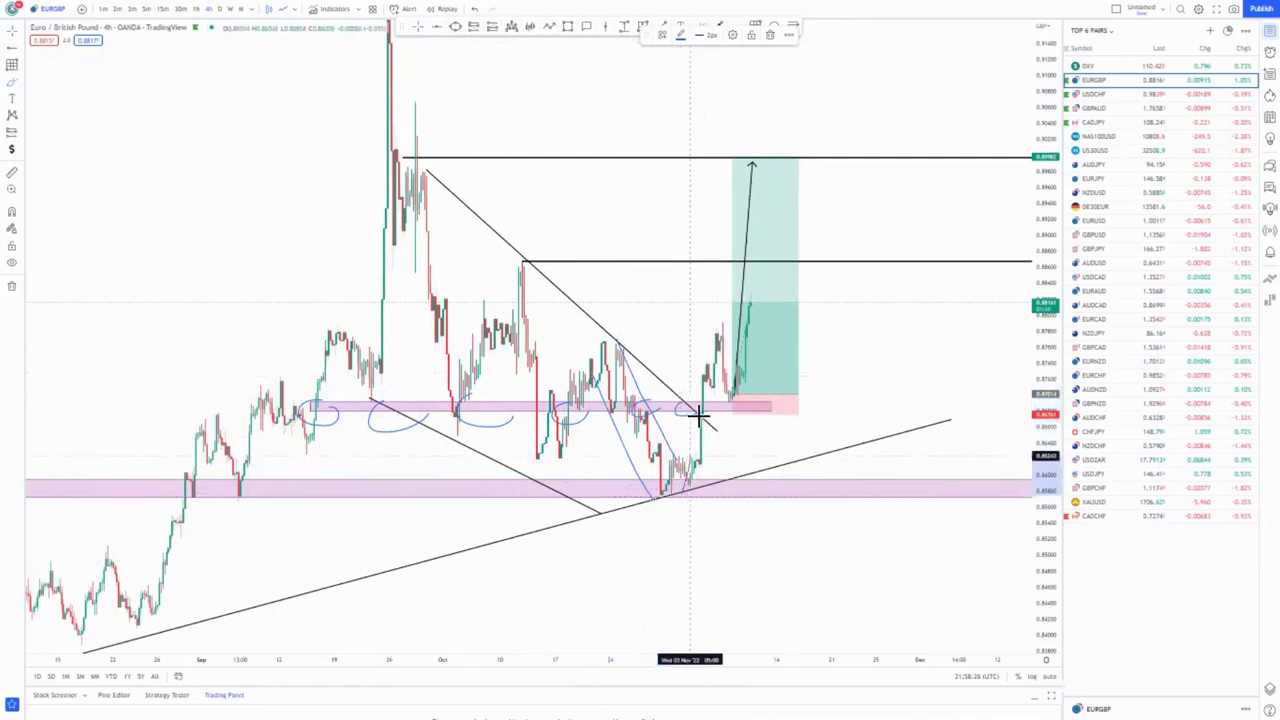
mouse_move(747, 318)
mouse_down()
mouse_move(763, 297)
mouse_move(777, 303)
mouse_move(808, 189)
mouse_up()
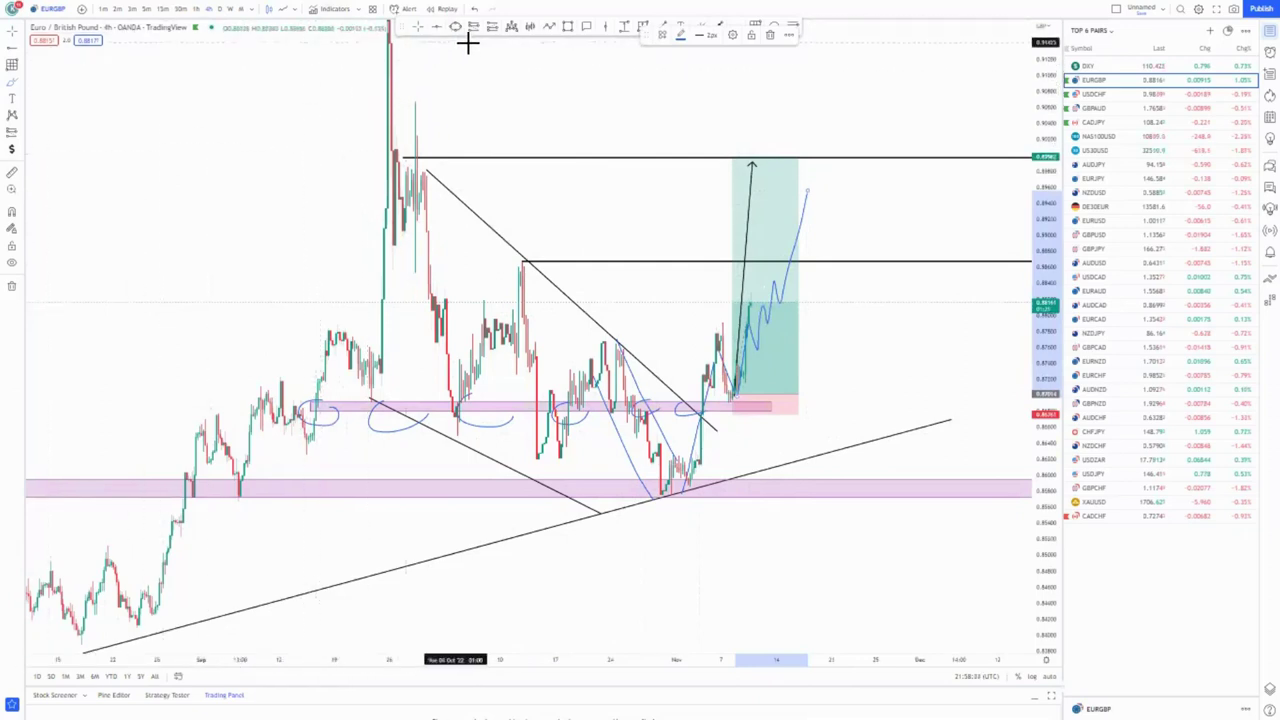
Step: Move the favourite drawing tools below the header and switch the EURGBP chart to the 1-hour timeframe
mouse_move(394, 28)
mouse_down()
mouse_move(448, 58)
mouse_move(456, 43)
mouse_up()
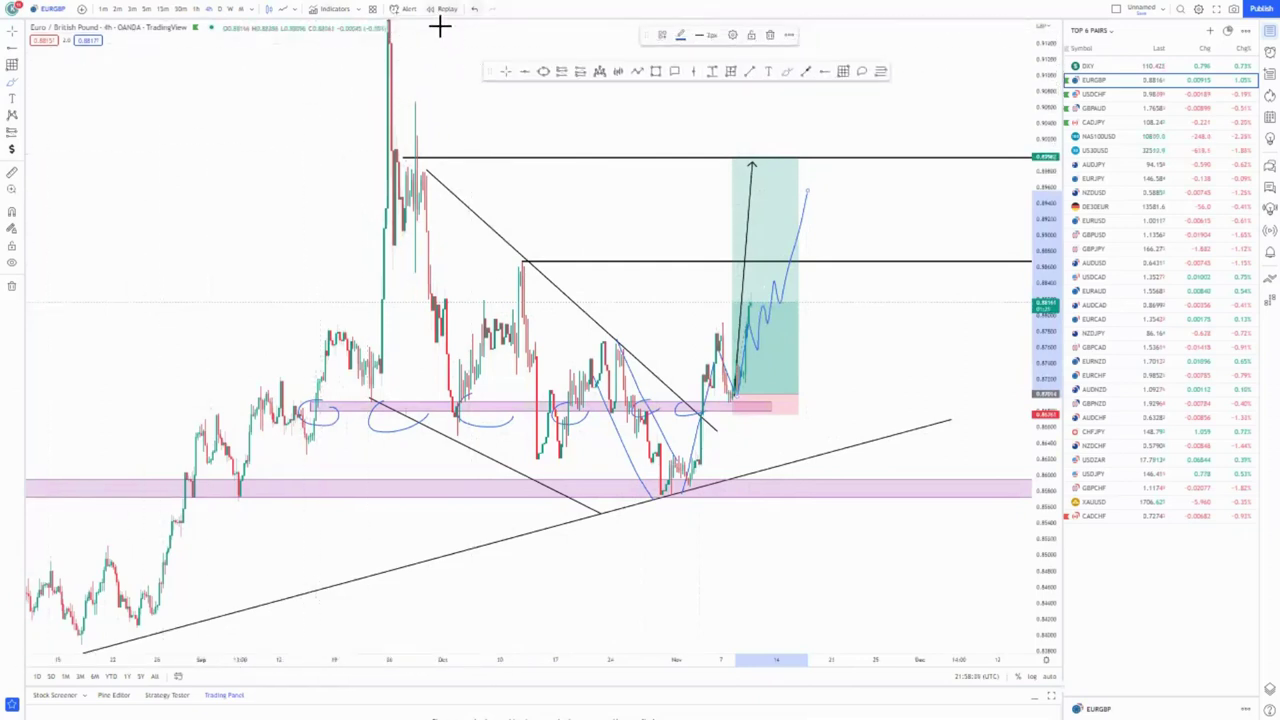
click(197, 10)
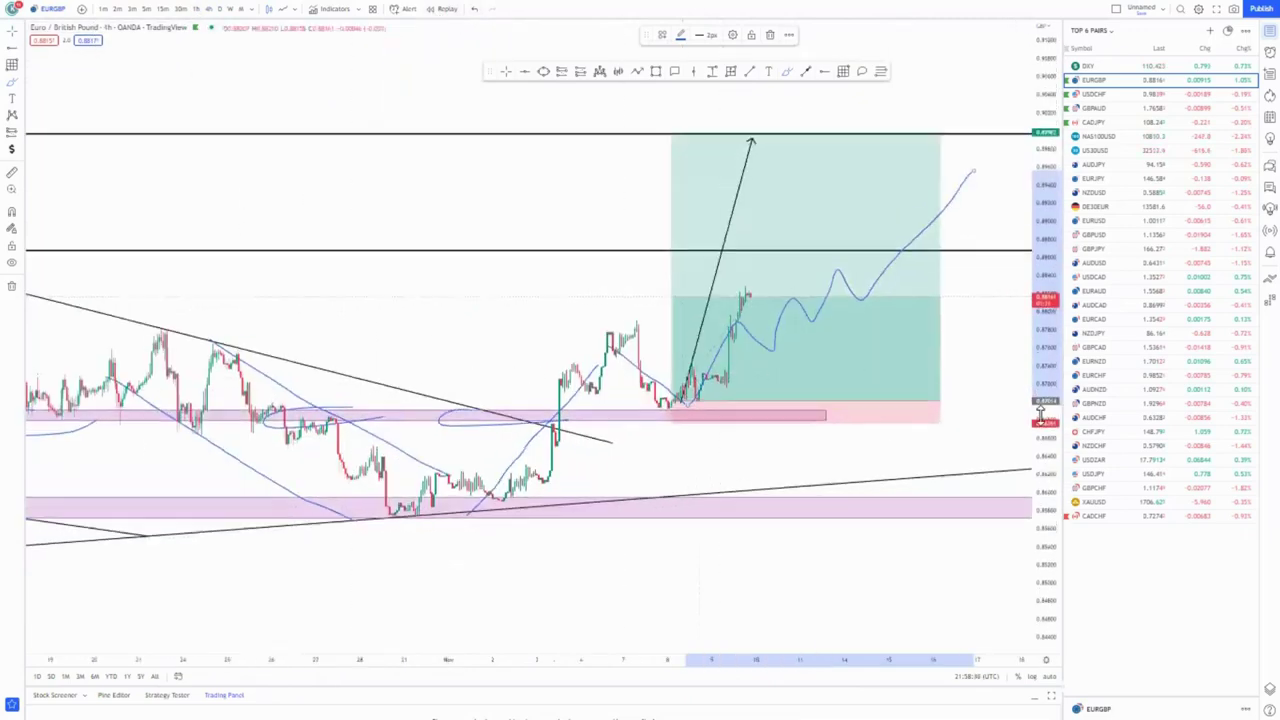
drag(515, 219, 417, 210)
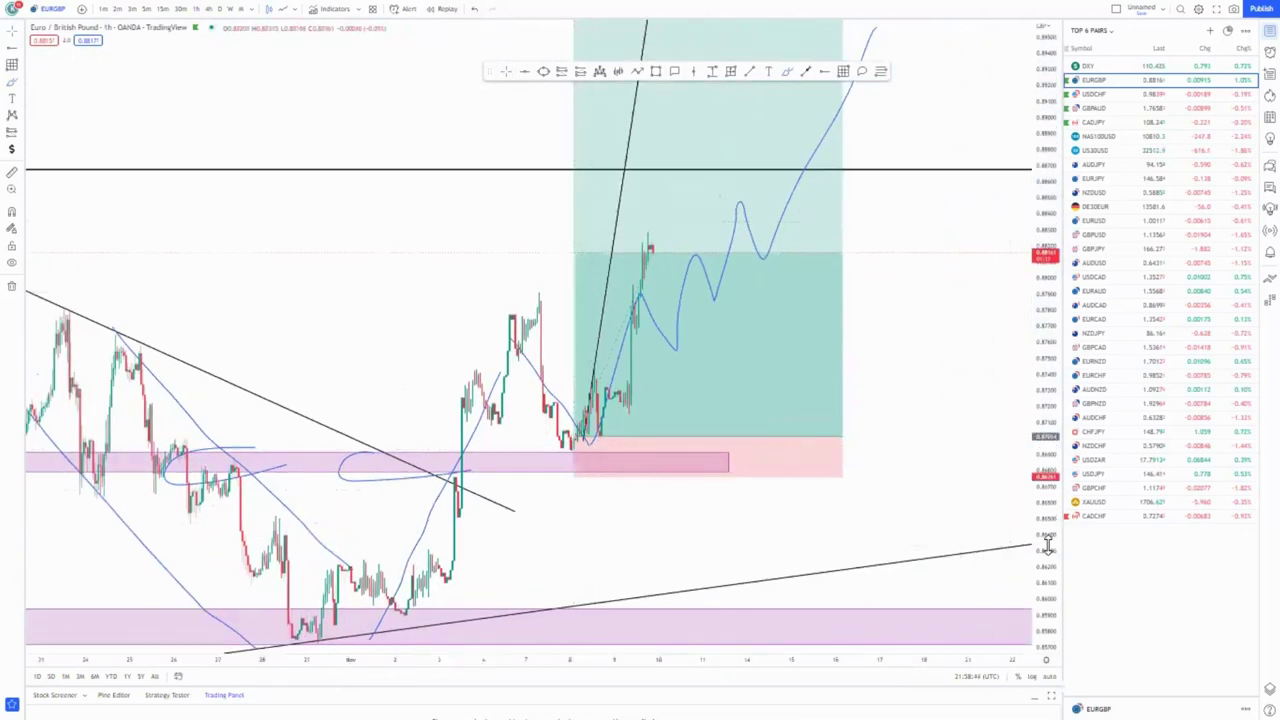
Step: Examine the 1-hour wedge breakout, the retest of the narrow pink zone and the rally inside the long position
drag(1048, 545, 1048, 451)
drag(375, 308, 604, 254)
scroll(786, 537, up, 5)
drag(622, 582, 432, 516)
scroll(603, 549, up, 2)
scroll(540, 583, down, 5)
drag(846, 520, 691, 563)
scroll(691, 563, down, 3)
drag(1043, 378, 1043, 481)
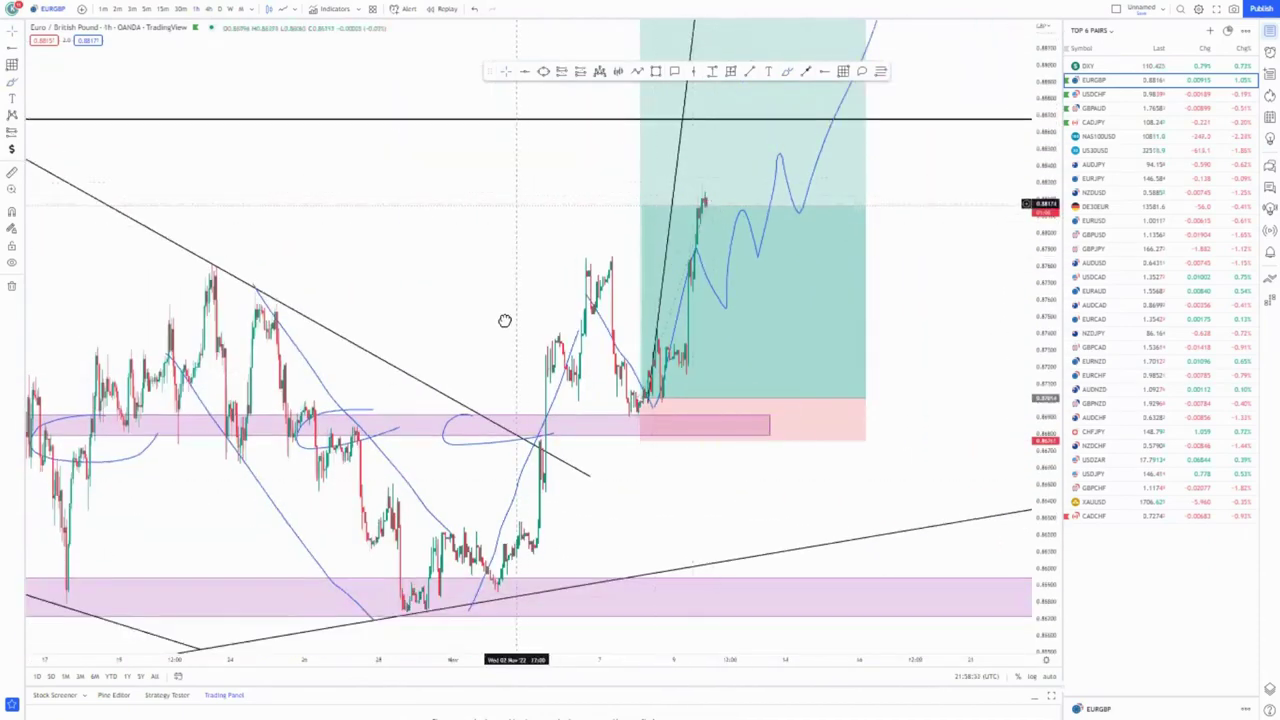
Step: Circle the swing highs at the start of the two horizontal resistance lines with the brush
drag(517, 205, 505, 321)
scroll(554, 377, down, 5)
drag(1038, 297, 1040, 455)
drag(793, 322, 638, 317)
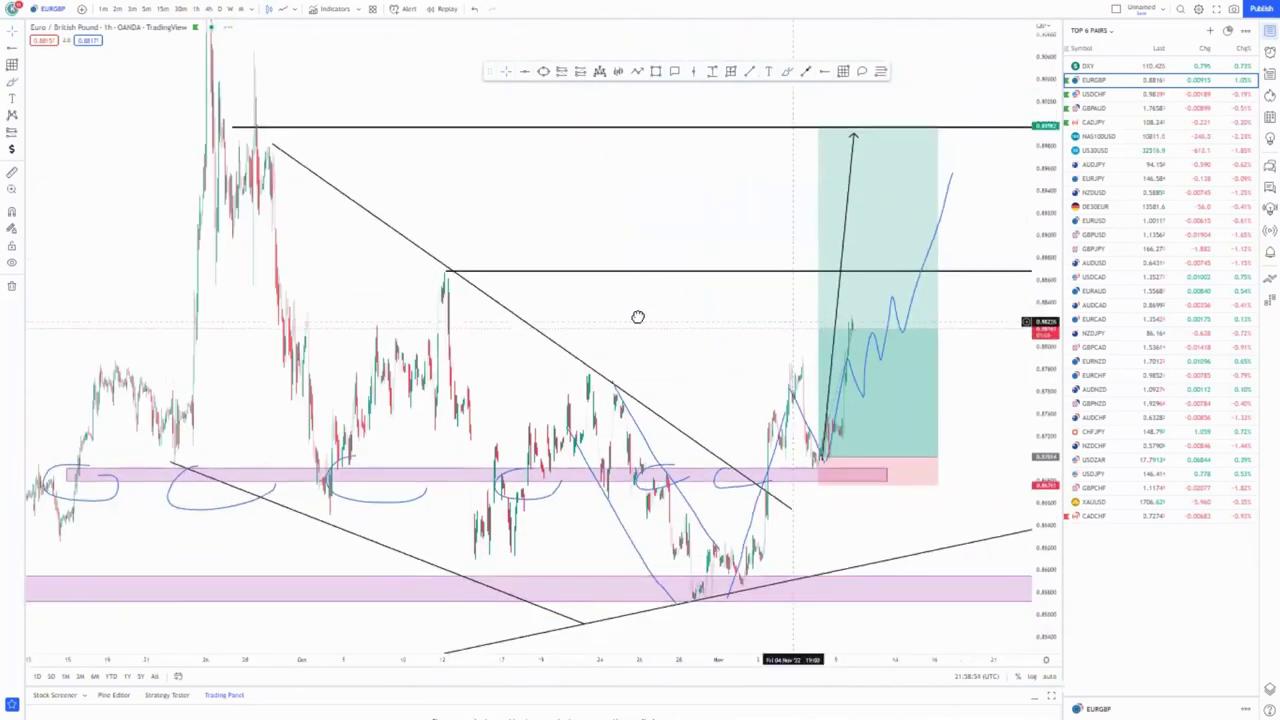
drag(451, 297, 464, 303)
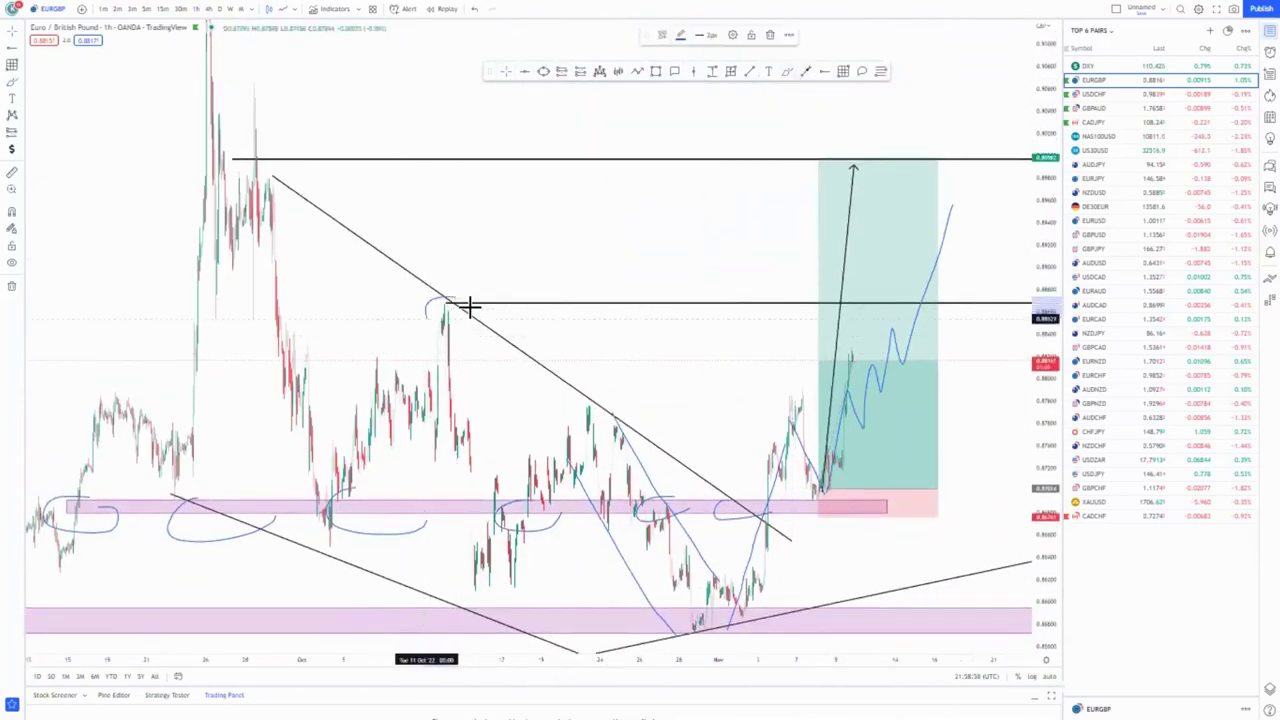
drag(286, 152, 289, 146)
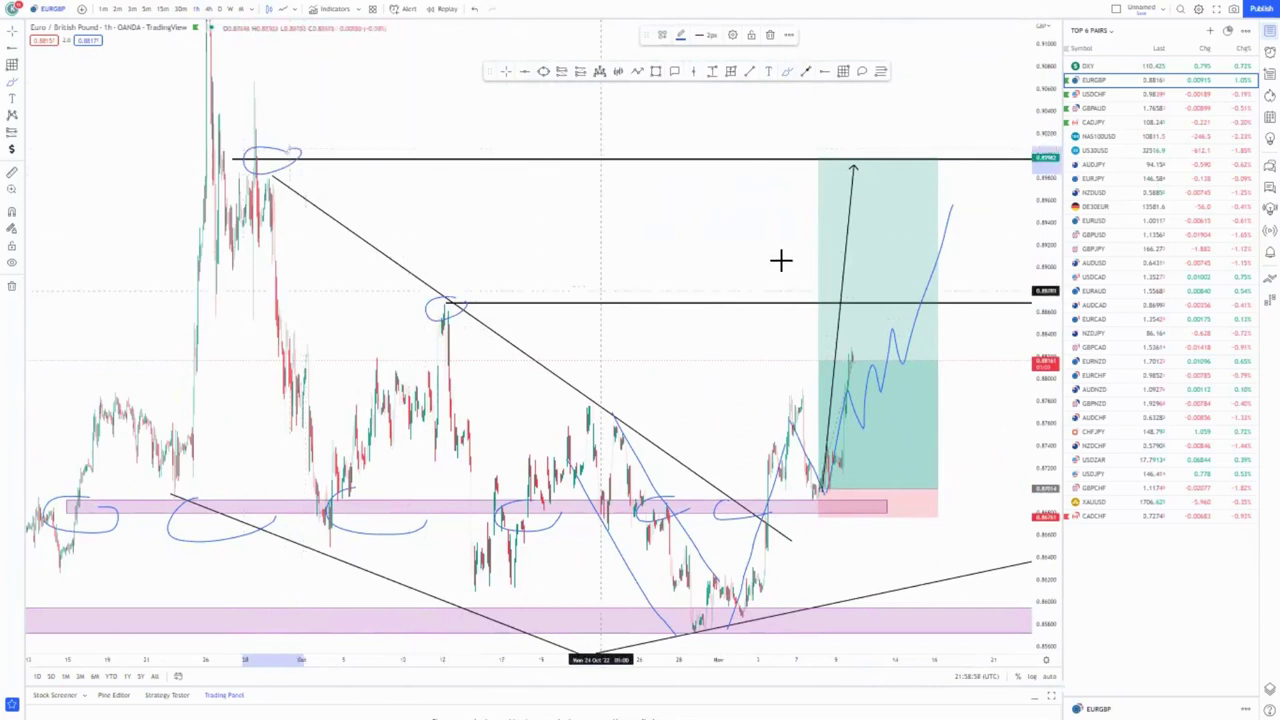
Step: Adjust the long position's target to the upper resistance line at about 0.8997
click(885, 418)
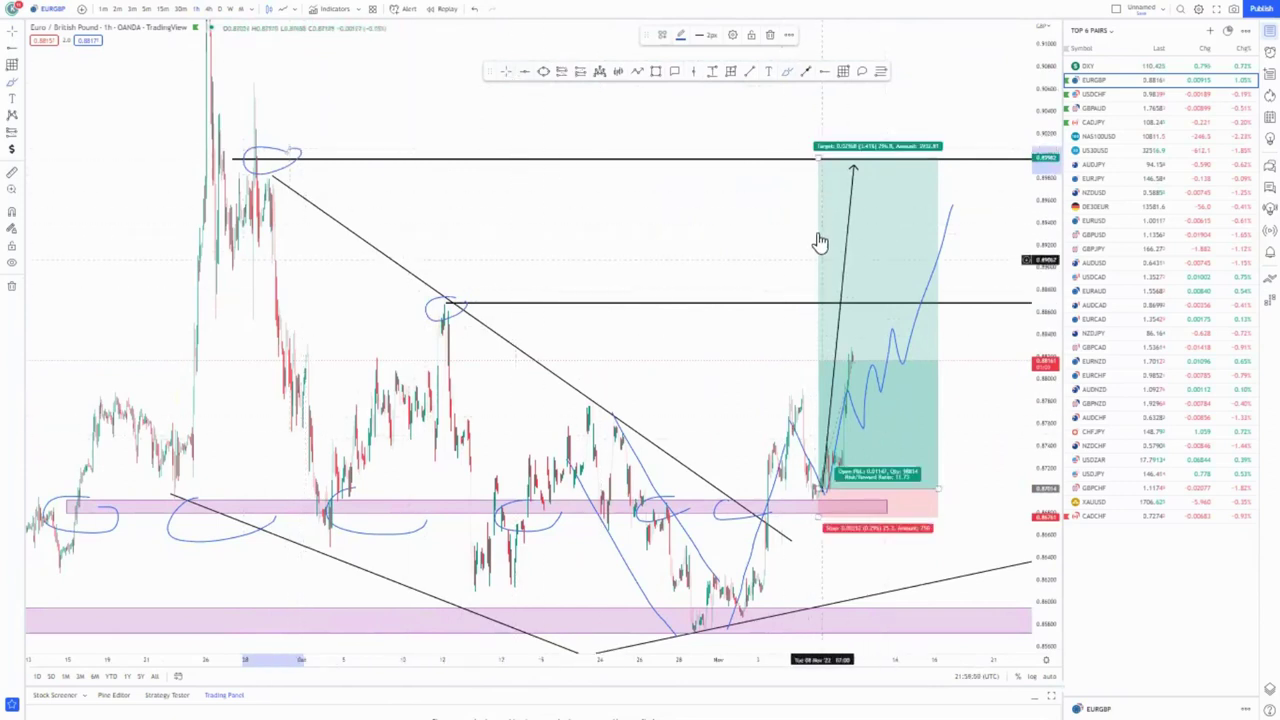
drag(822, 237, 828, 160)
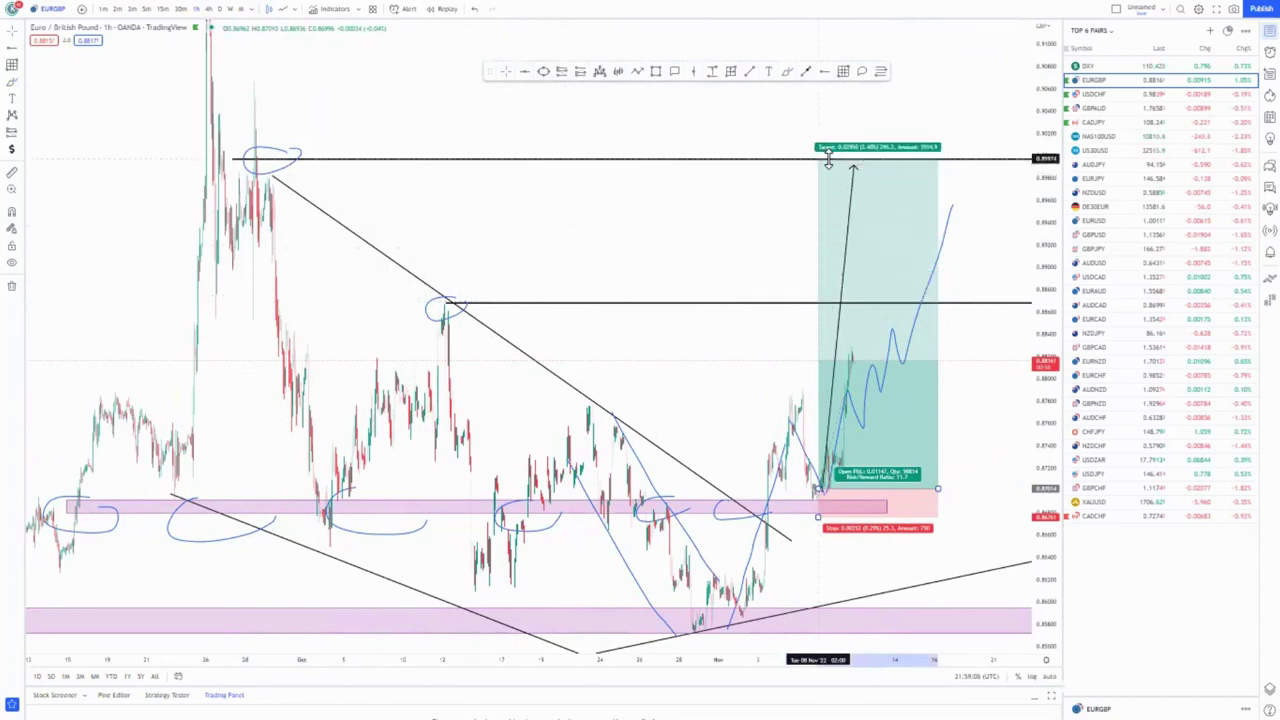
click(708, 229)
Step: Open the USDCHF chart from the watchlist
drag(704, 231, 560, 222)
scroll(1010, 505, down, 6)
drag(1044, 302, 1040, 480)
drag(268, 309, 257, 290)
click(1092, 94)
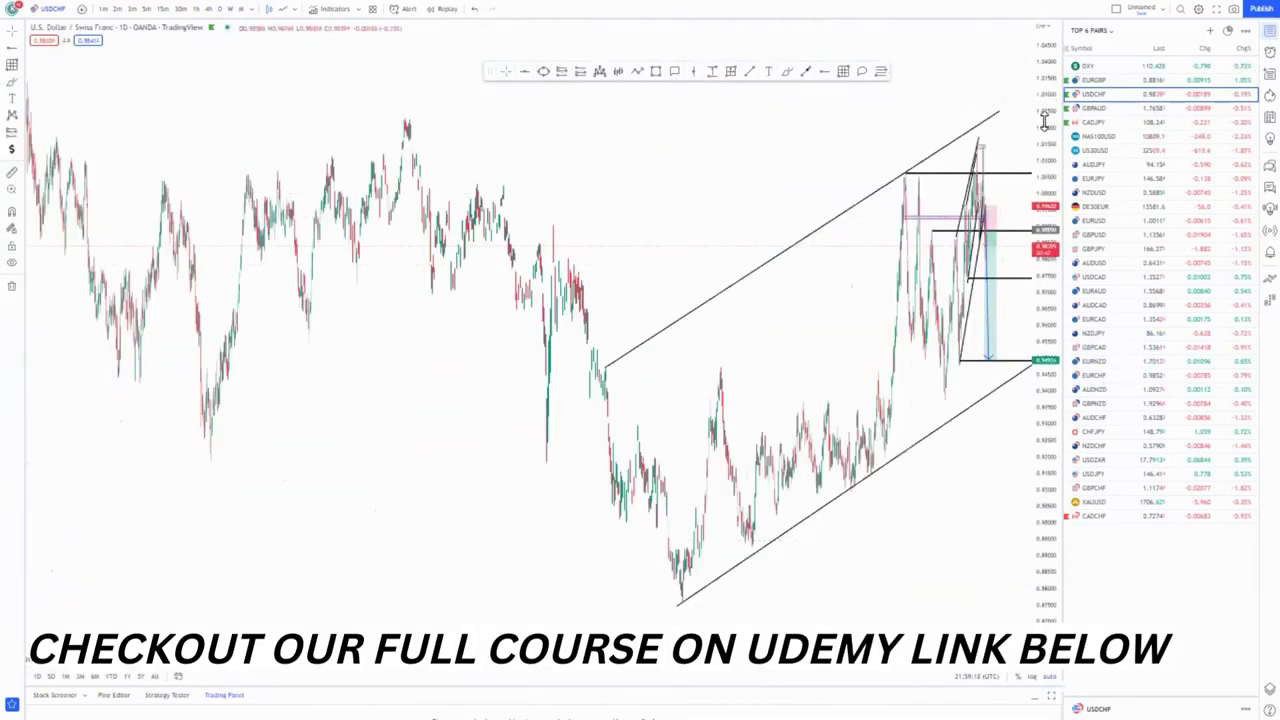
Step: Encircle the whole ascending channel on the USDCHF daily chart with the brush and delete the stroke
drag(1044, 121, 1044, 355)
drag(900, 501, 545, 504)
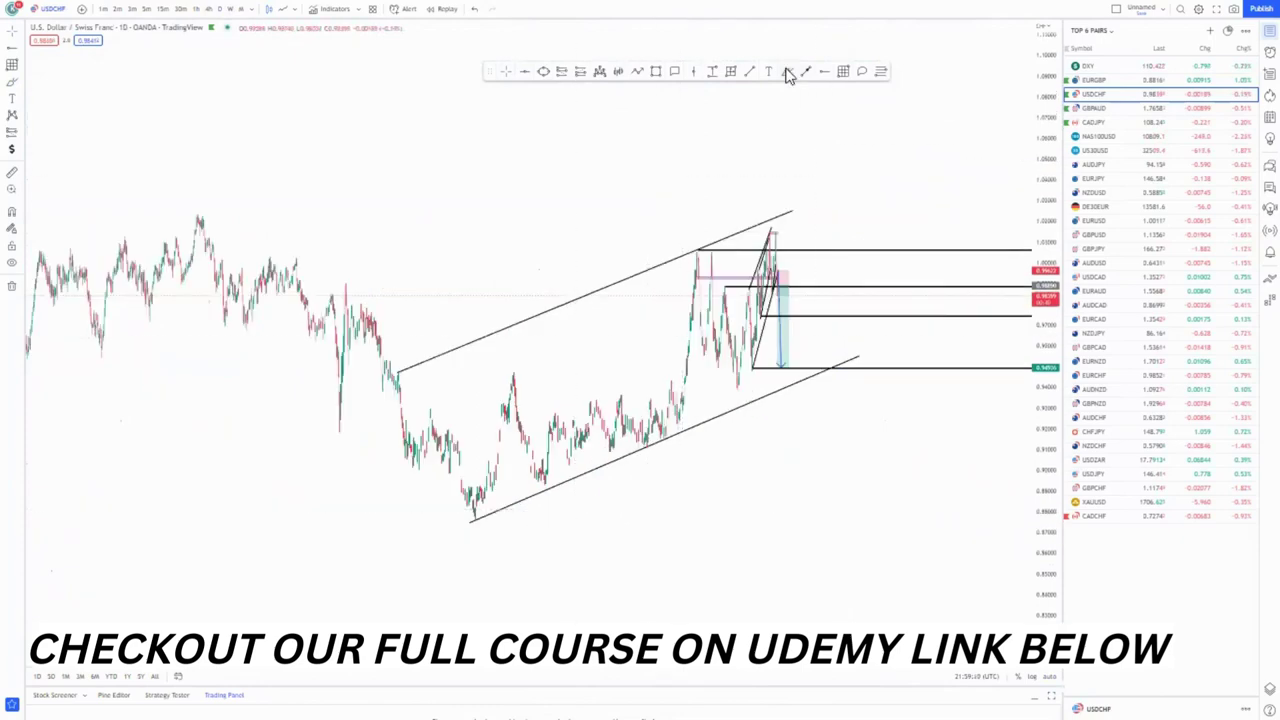
mouse_move(770, 189)
mouse_down()
mouse_move(400, 466)
mouse_move(791, 206)
mouse_up()
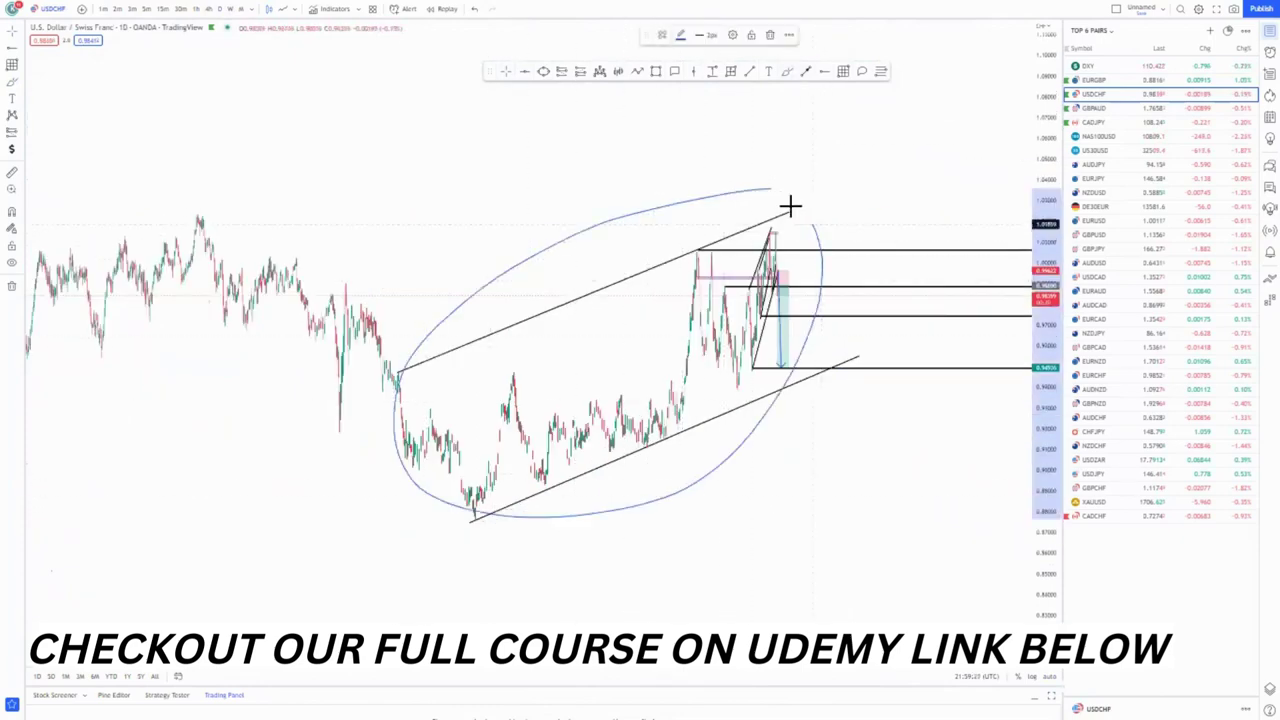
click(770, 38)
Step: Hide the watchlist to widen the USDCHF chart and frame the recent highs with the short position
scroll(789, 370, up, 3)
drag(1047, 472, 591, 149)
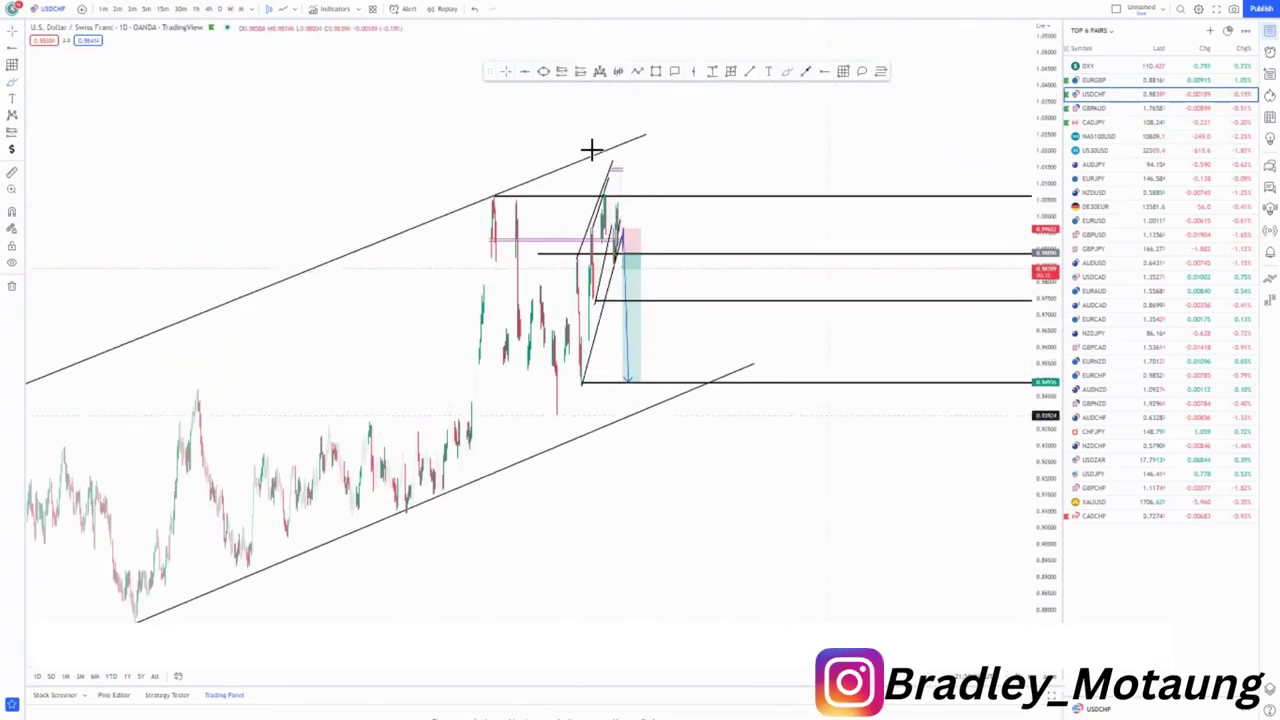
drag(344, 354, 437, 351)
scroll(794, 358, up, 3)
click(1270, 31)
scroll(768, 352, up, 4)
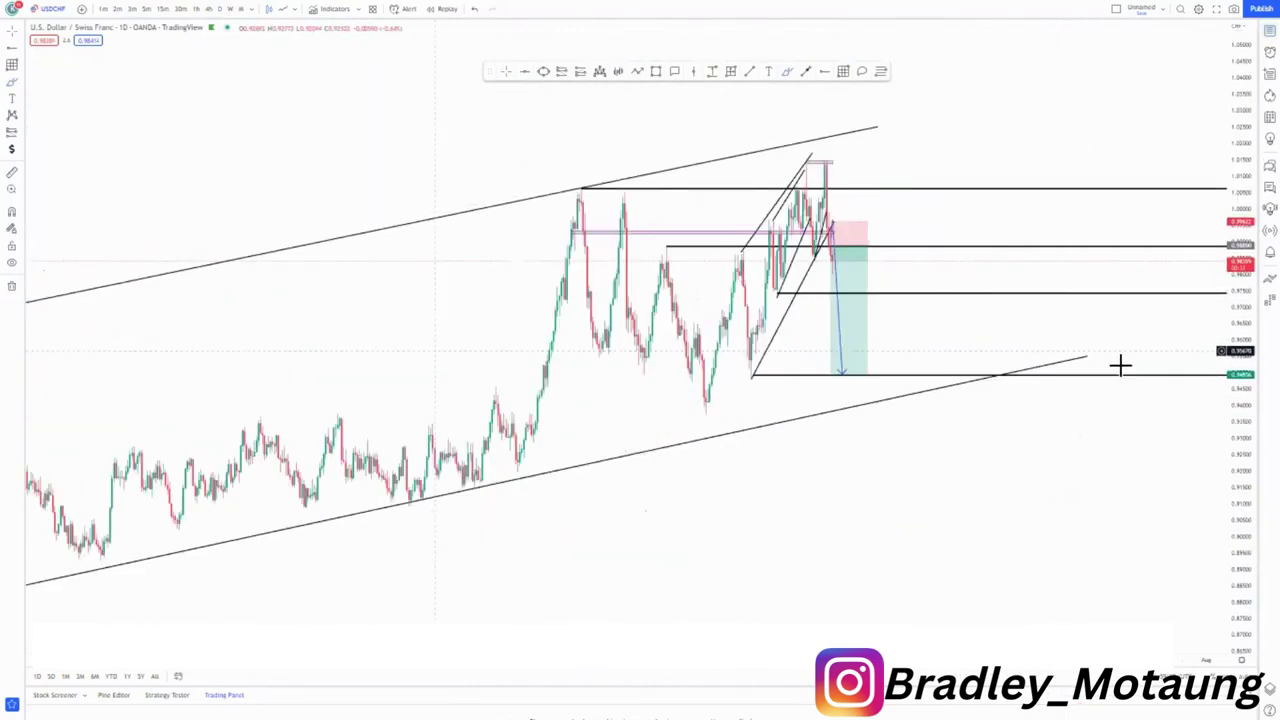
Step: Circle the first peak at the start of the upper horizontal resistance line with the brush and delete the stroke
drag(1243, 266, 1237, 348)
drag(1051, 460, 1001, 487)
scroll(1066, 490, up, 2)
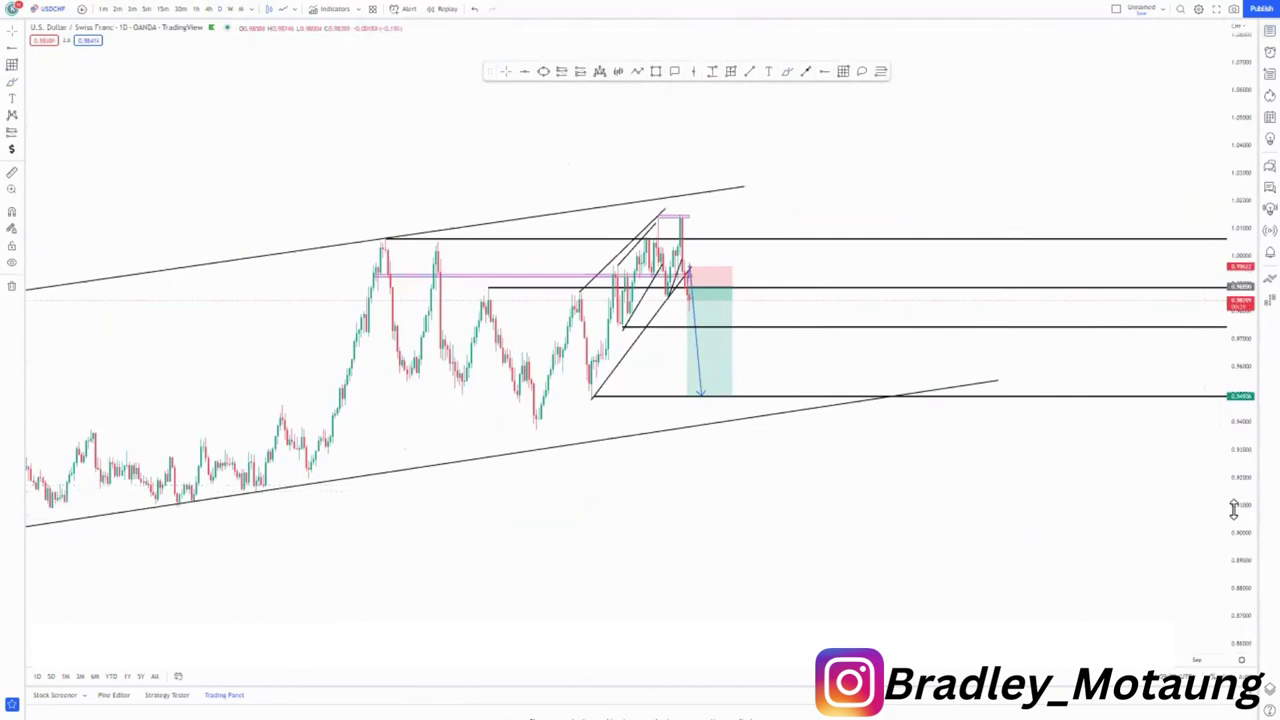
drag(1241, 507, 1241, 382)
scroll(1172, 466, up, 2)
drag(373, 203, 418, 228)
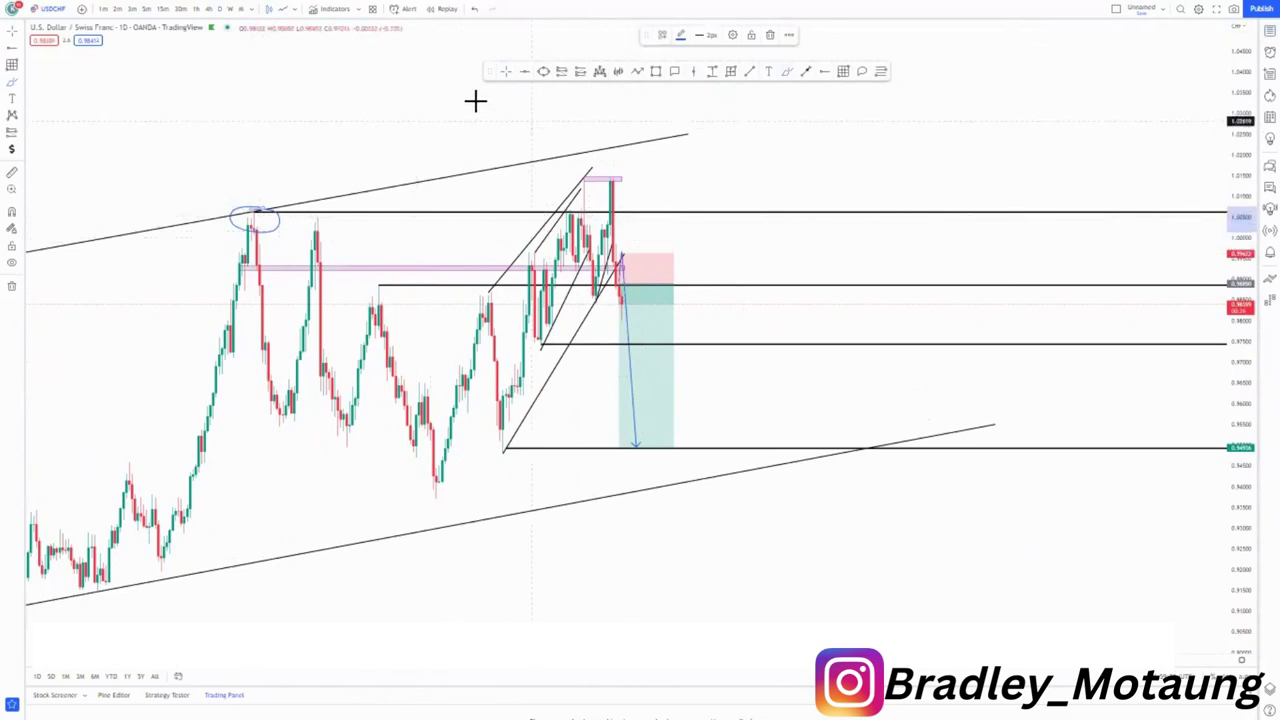
click(771, 36)
Step: Circle the two highs at the small pink zone above resistance and sketch the drop toward the long pink zone
drag(590, 174, 577, 189)
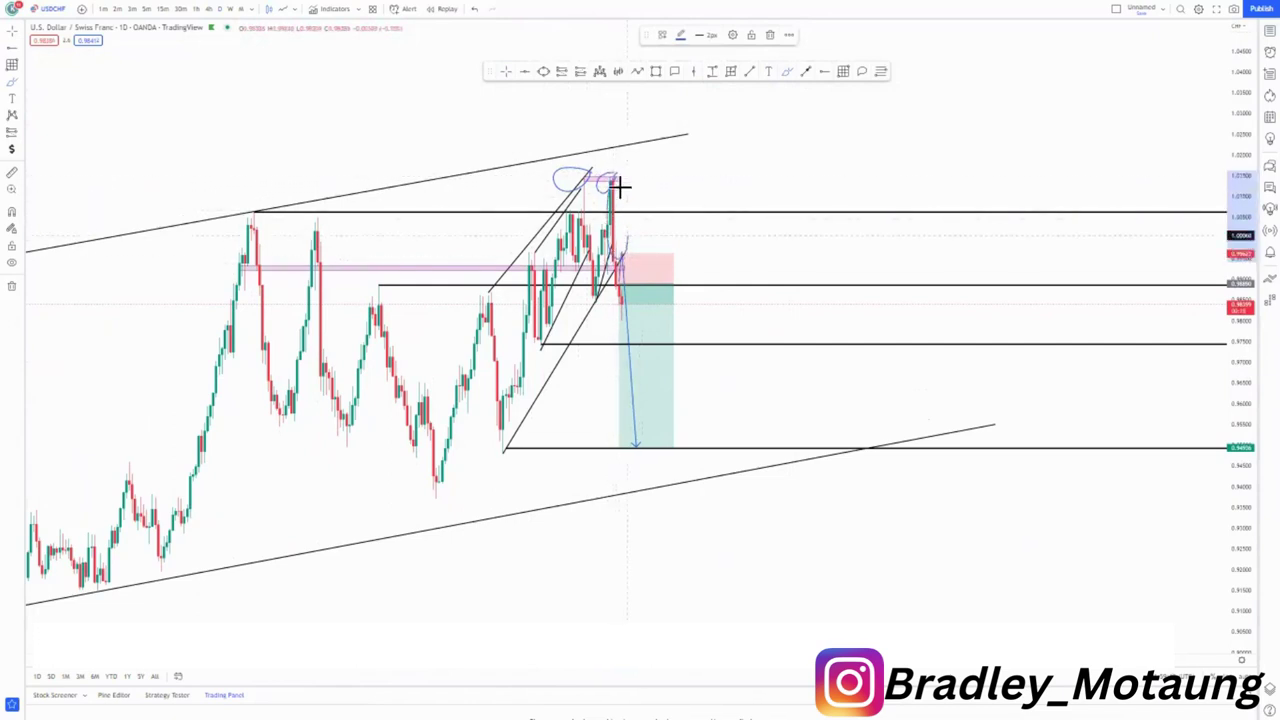
click(250, 92)
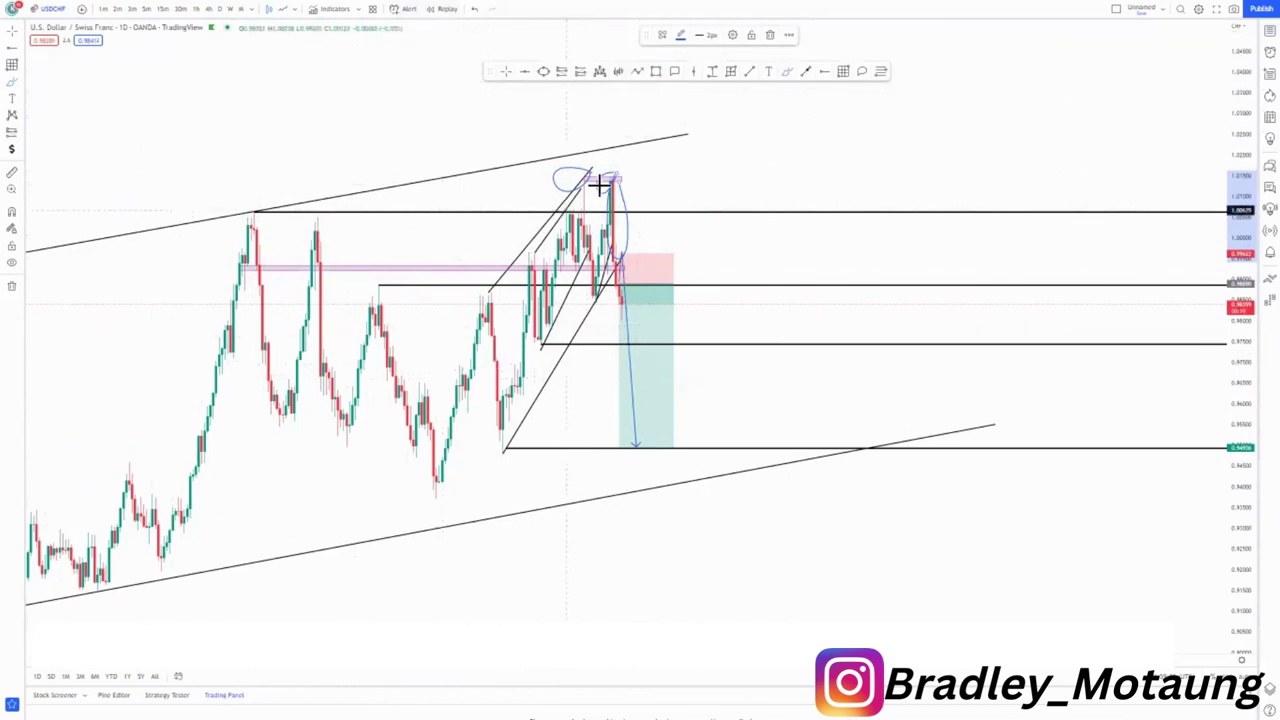
Step: Outline the rising wedge on the USDCHF daily chart with the brush and delete that stroke together with the sketched drop
mouse_move(612, 162)
mouse_down()
mouse_move(503, 200)
mouse_move(443, 380)
mouse_move(547, 455)
mouse_up()
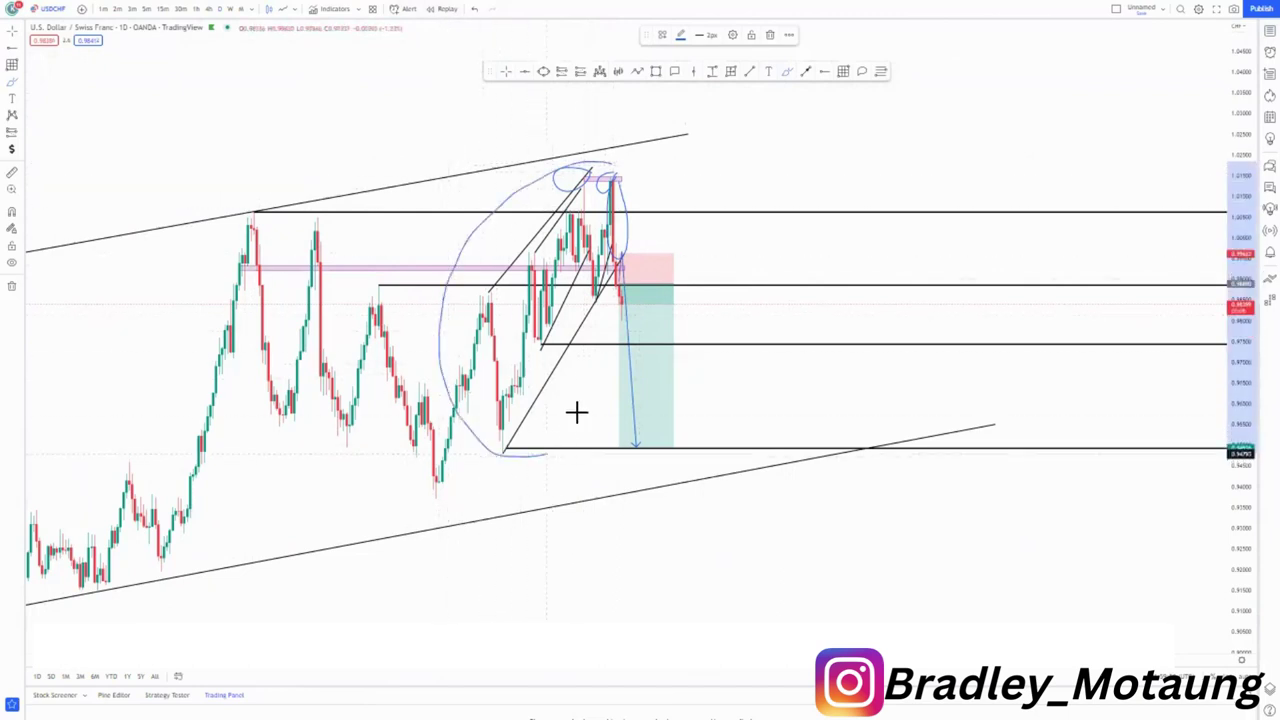
click(771, 35)
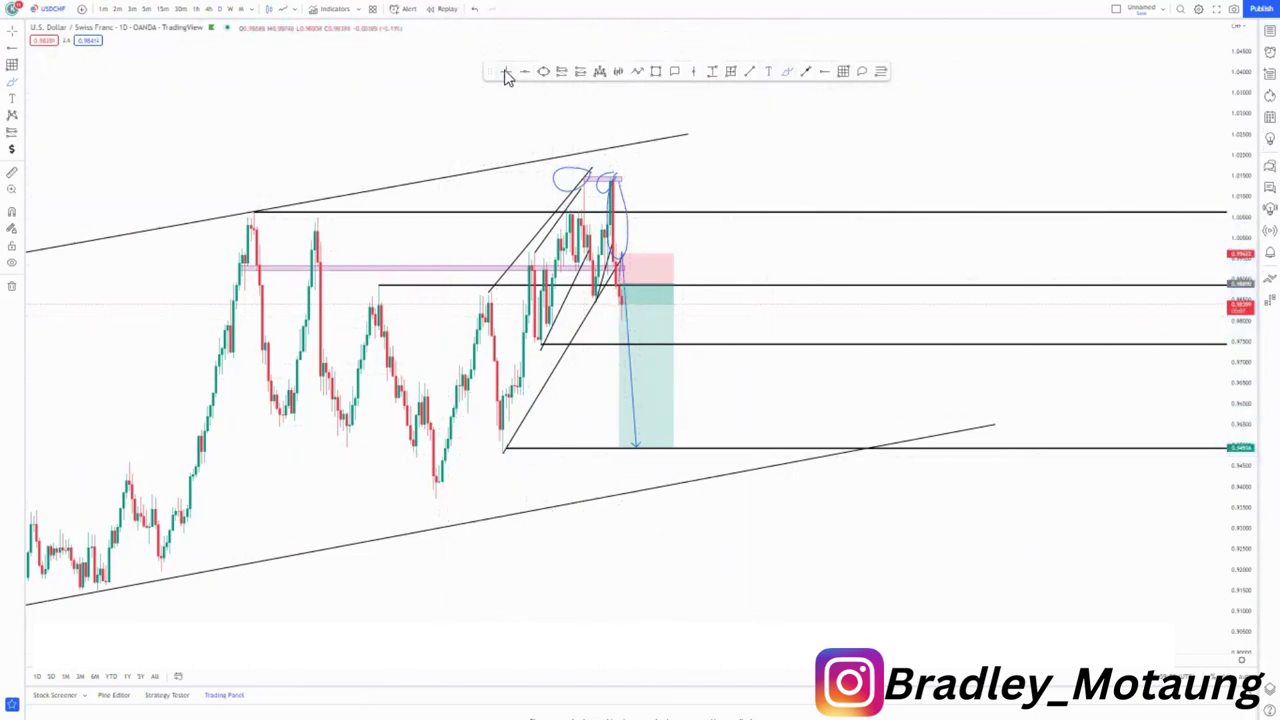
click(625, 229)
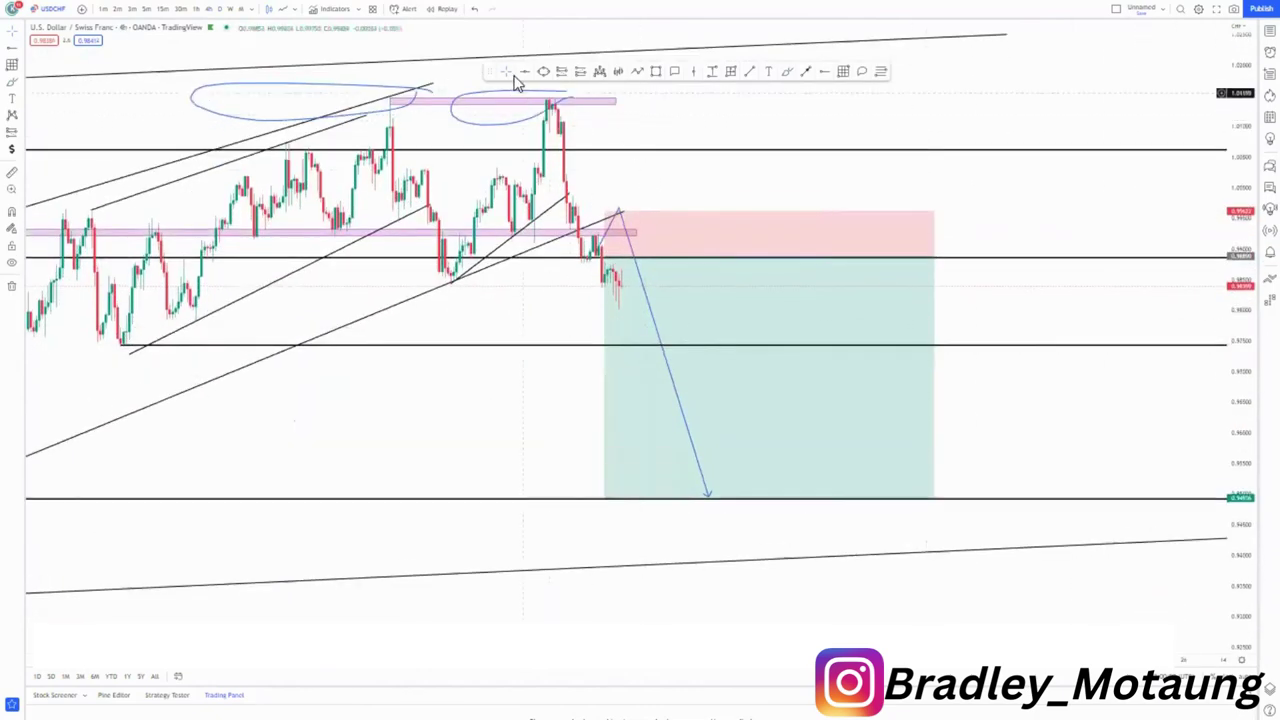
Step: Delete the two brush circles around the highs at the upper pink zone on the 4-hour chart
drag(529, 423, 541, 473)
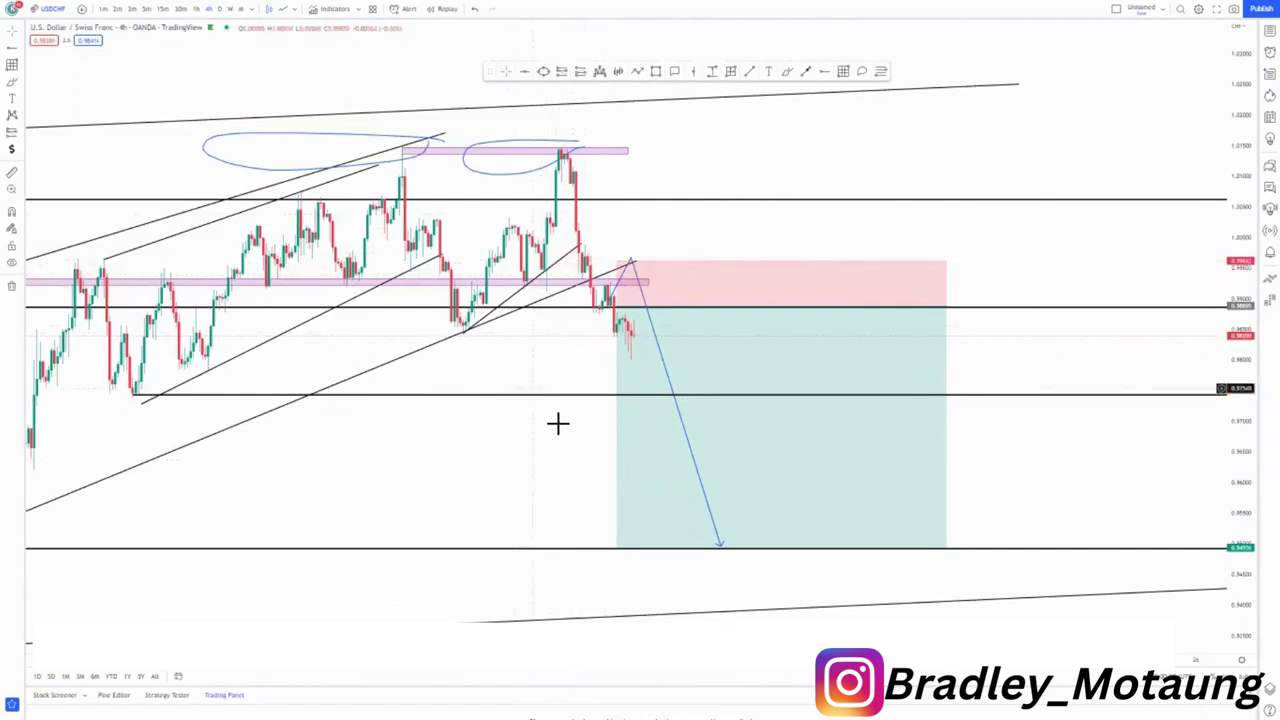
scroll(558, 423, down, 2)
drag(505, 461, 510, 492)
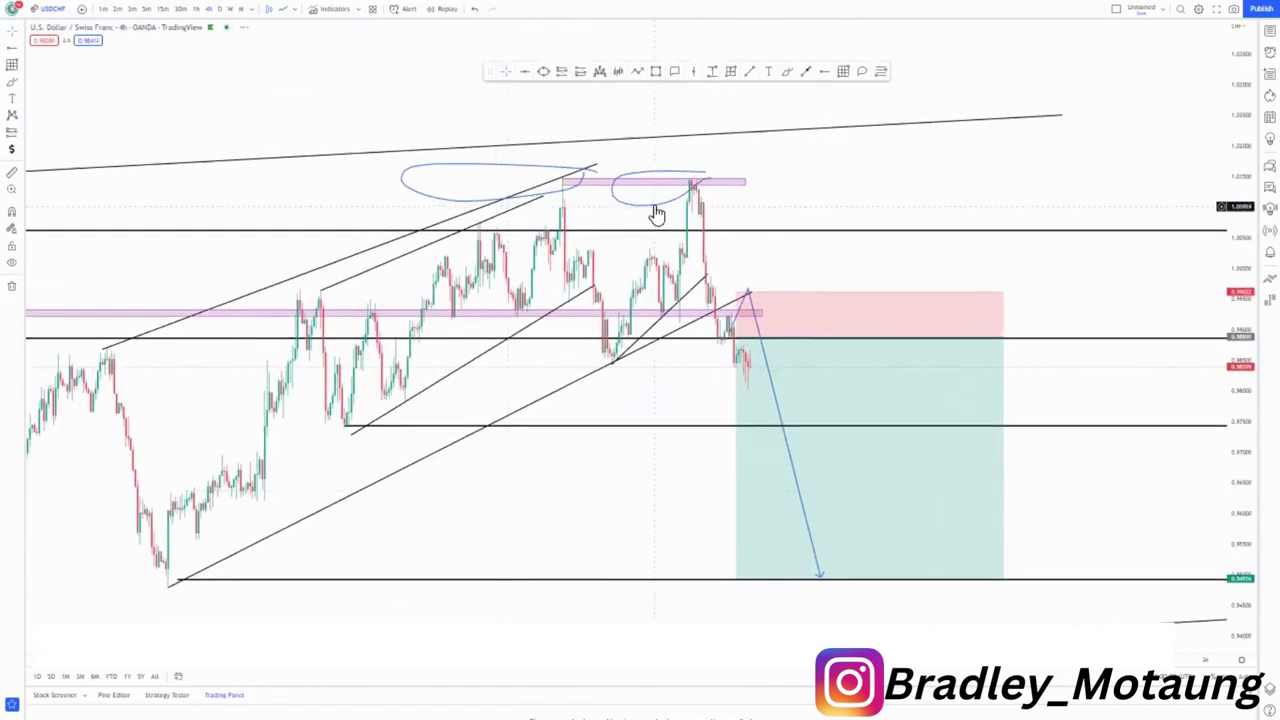
click(657, 212)
key(Delete)
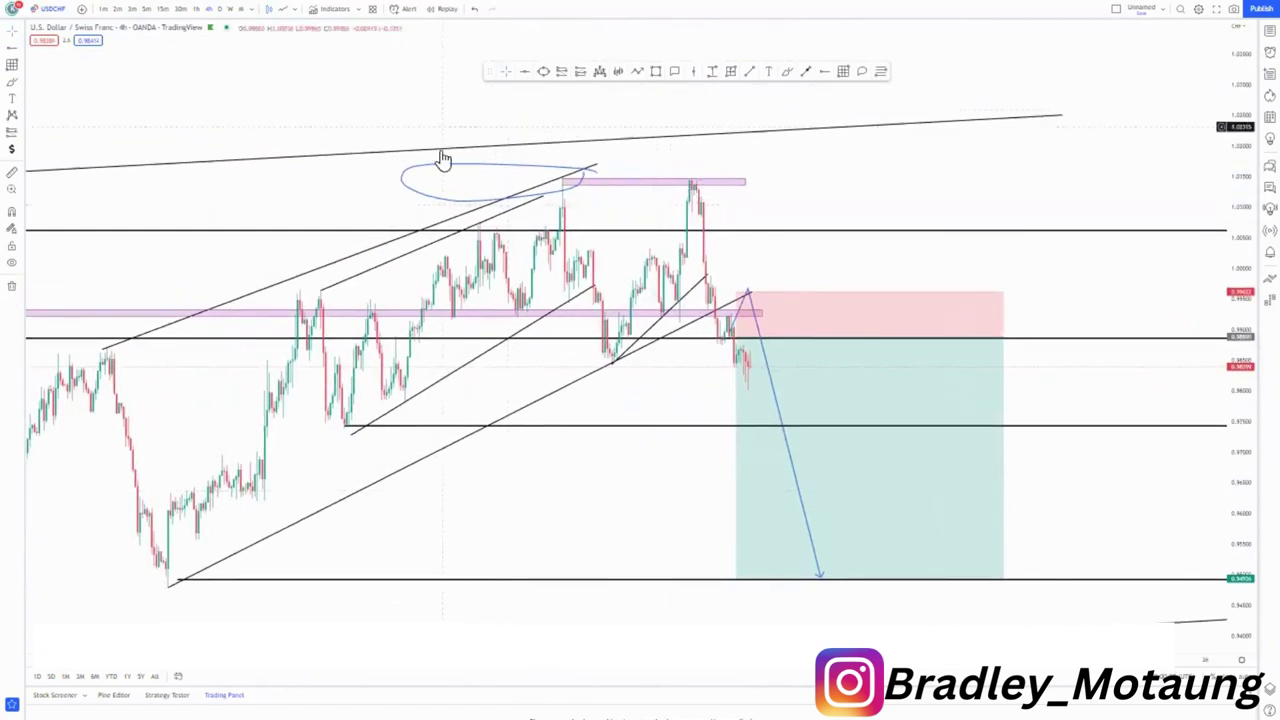
click(465, 174)
key(Delete)
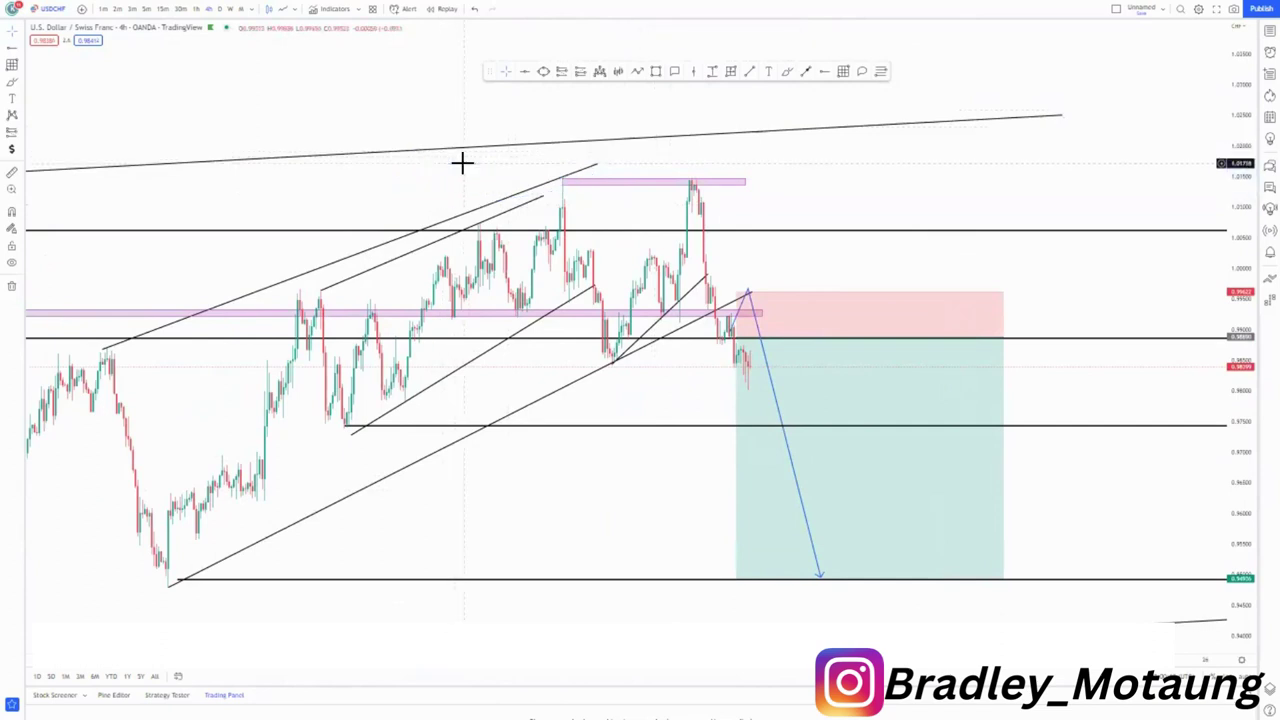
Step: Examine the rising wedge, its break and the short position on the USDCHF 4-hour chart
drag(657, 377, 617, 374)
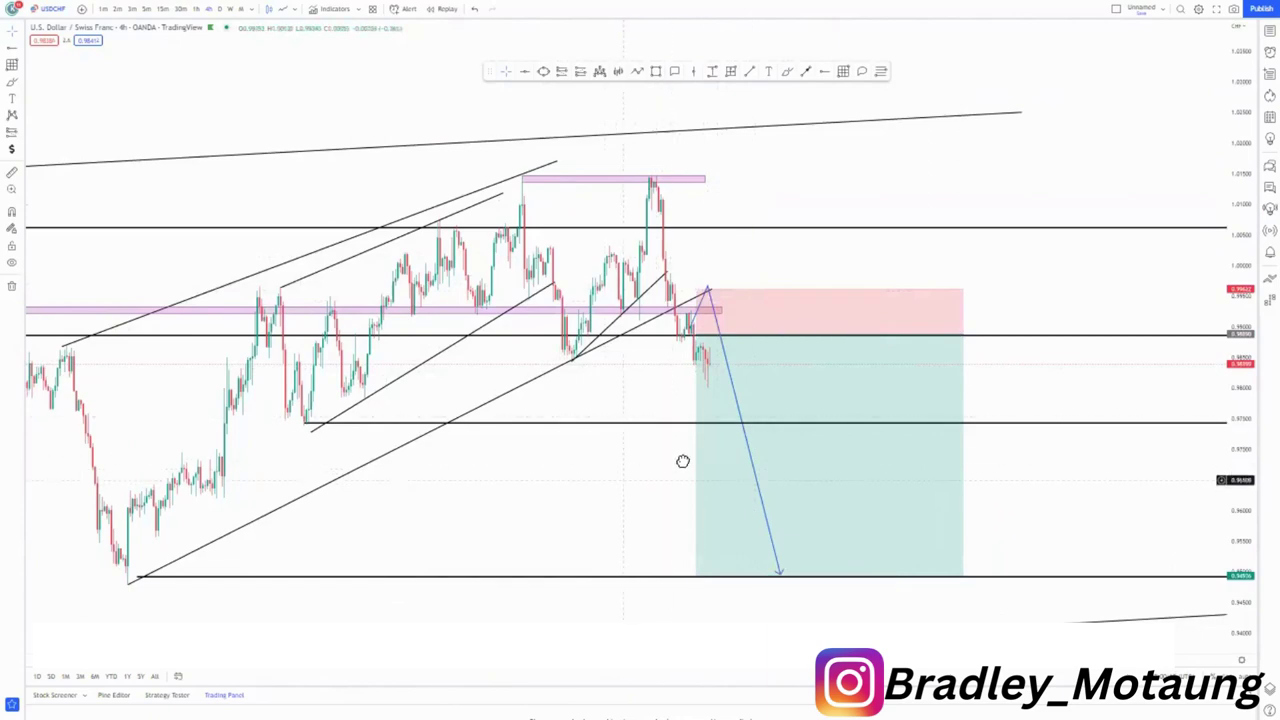
scroll(670, 462, down, 3)
drag(690, 480, 629, 483)
drag(1243, 164, 1238, 306)
scroll(985, 500, up, 2)
drag(1241, 540, 1240, 450)
drag(668, 494, 669, 501)
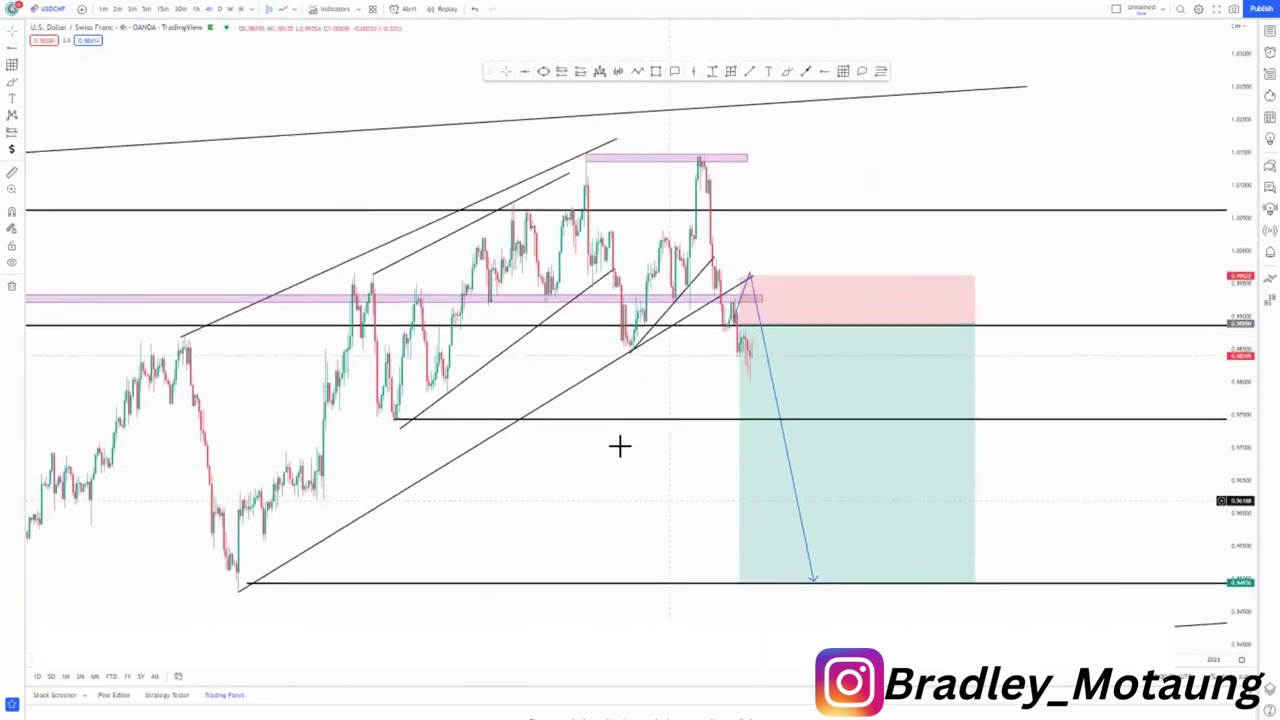
Step: Switch to the 1-hour chart and draw short trend lines below and above the small rising consolidation under the long pink zone
click(197, 10)
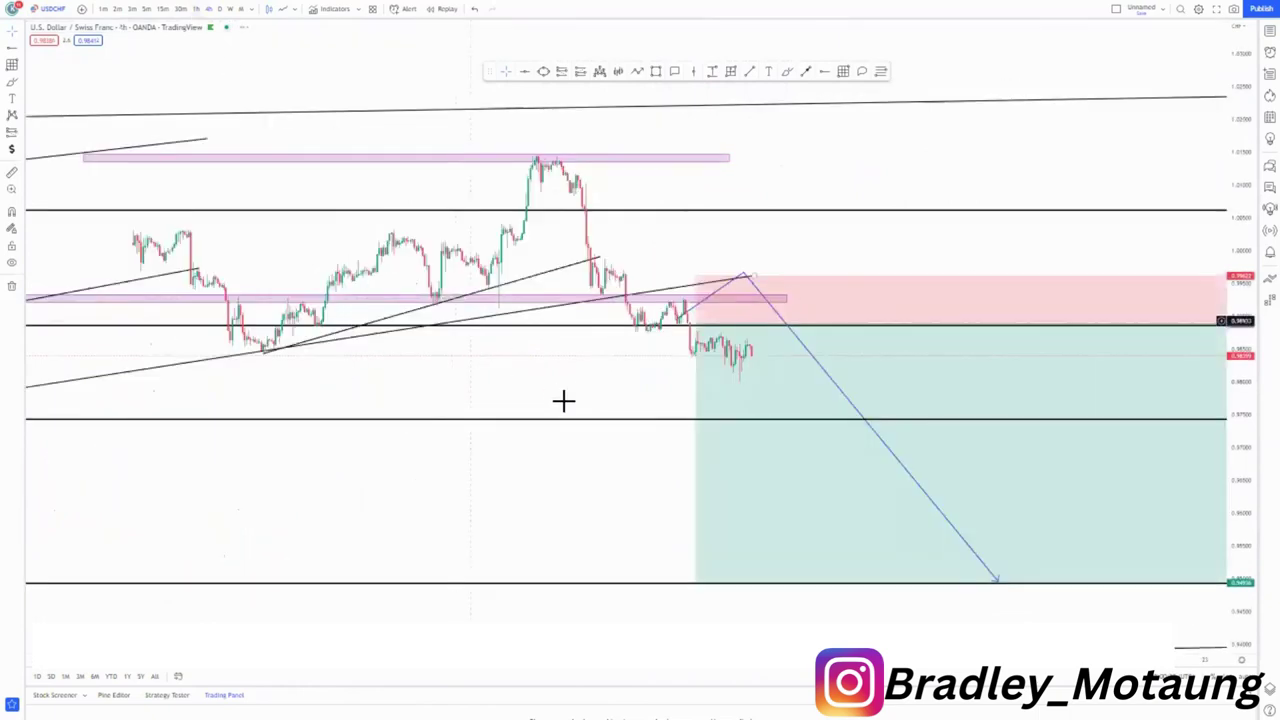
scroll(565, 403, down, 5)
drag(672, 449, 500, 451)
drag(1240, 462, 1238, 264)
drag(611, 405, 527, 467)
scroll(557, 469, up, 1)
scroll(631, 463, down, 3)
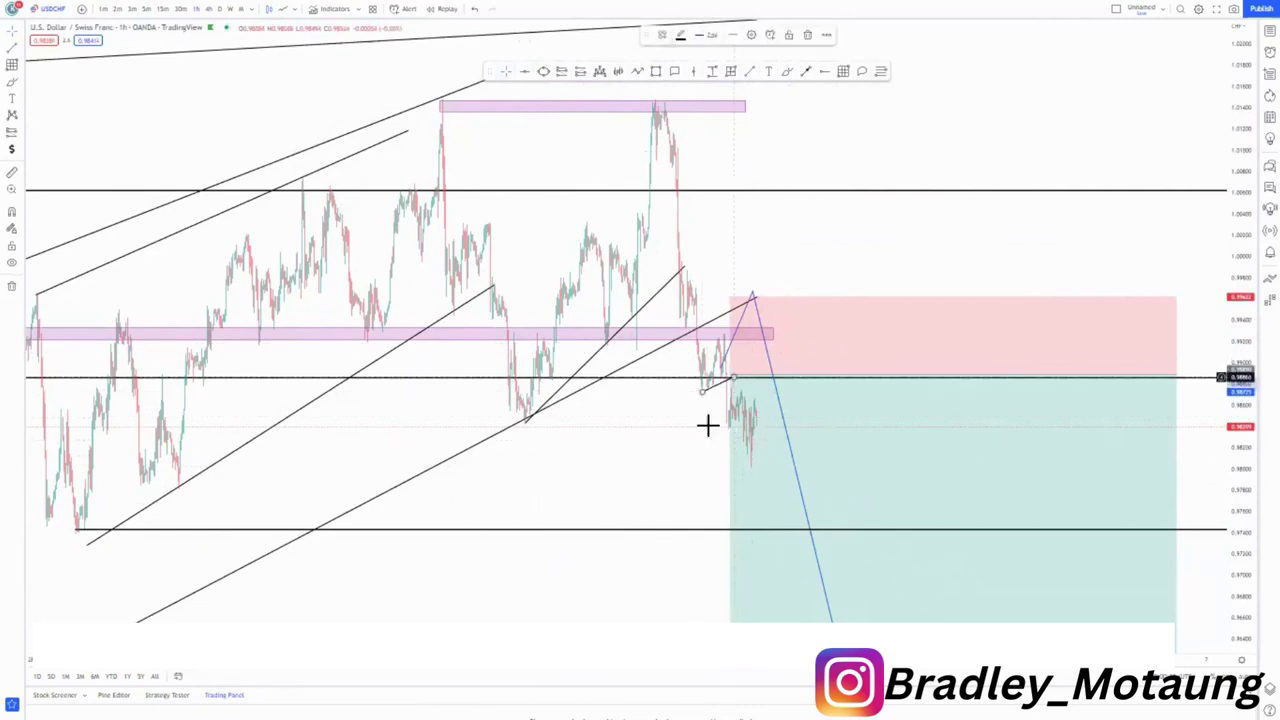
scroll(574, 483, up, 2)
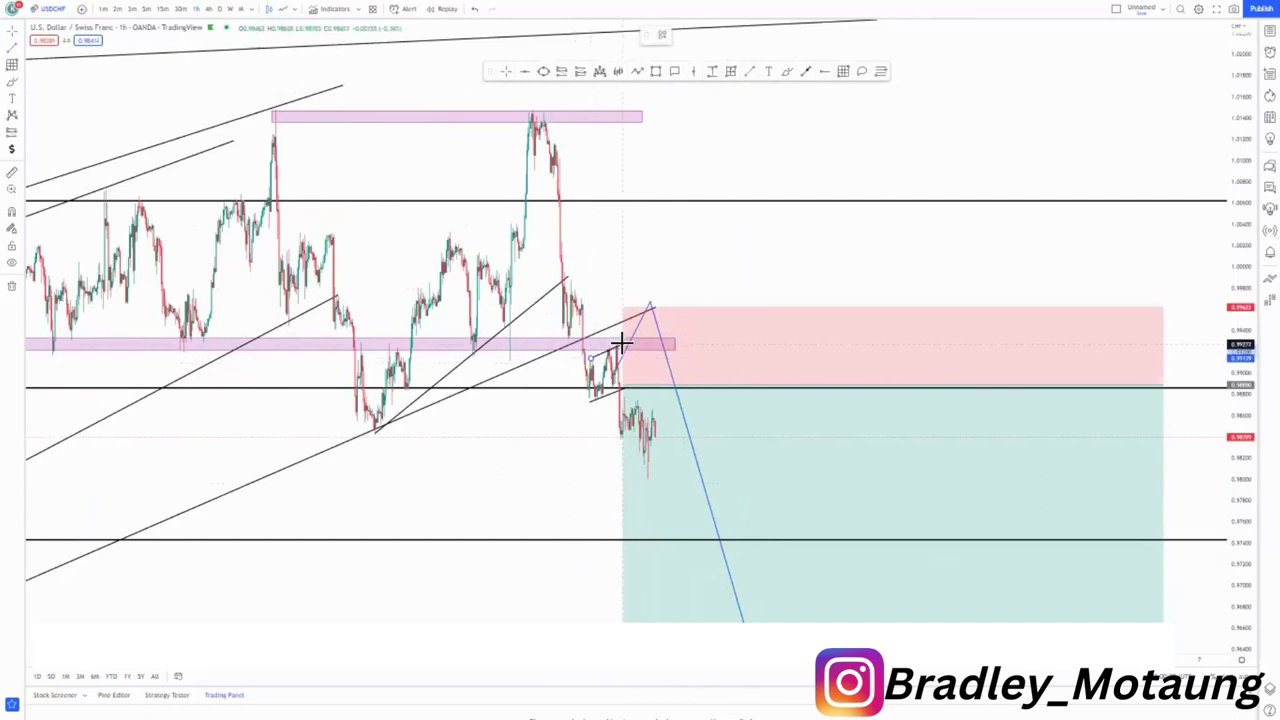
scroll(650, 450, up, 2)
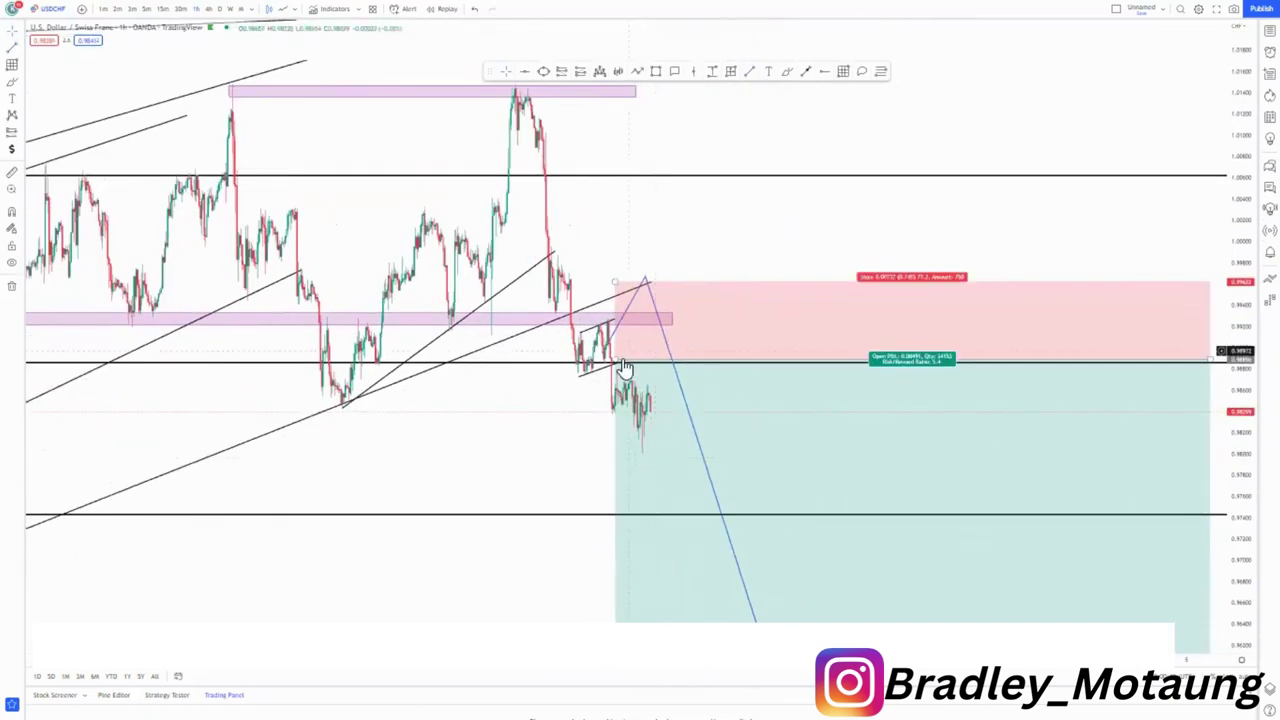
Step: Circle the last high of the small rising consolidation with the brush and mark the short position's entry level with a horizontal stroke
scroll(520, 460, up, 2)
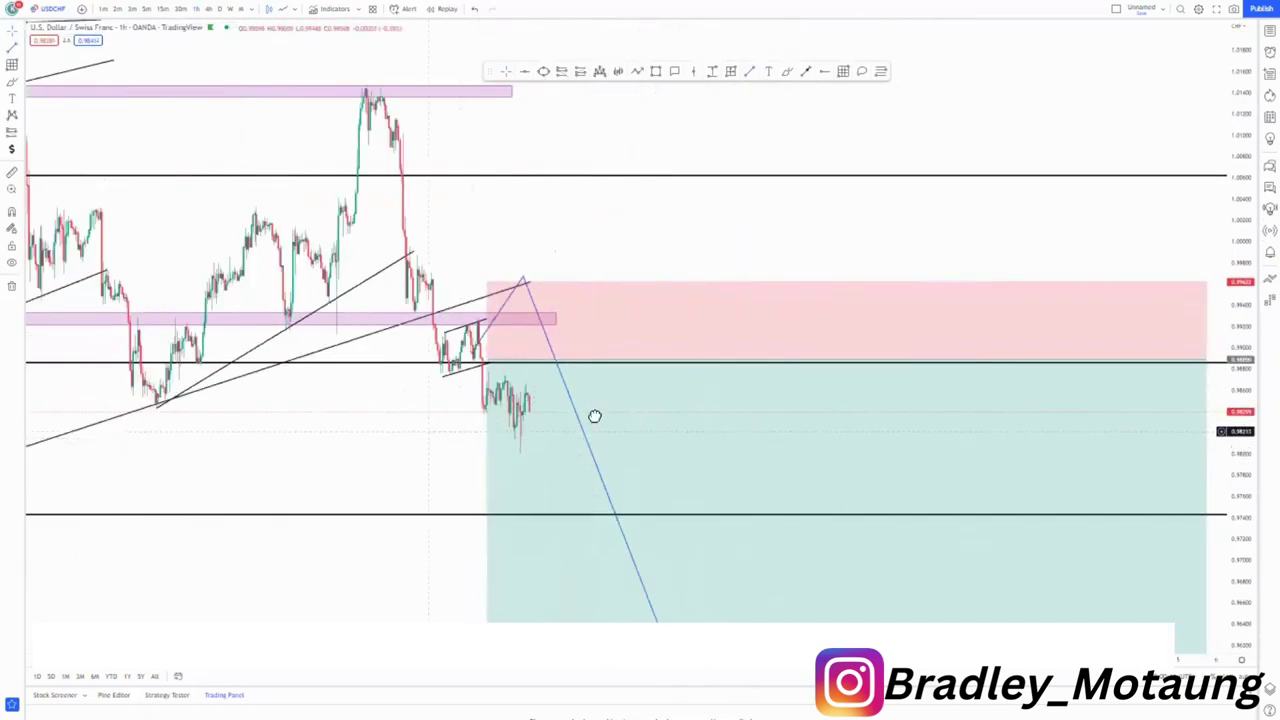
drag(595, 416, 816, 388)
scroll(1146, 506, up, 3)
drag(1235, 531, 1236, 422)
drag(379, 440, 480, 484)
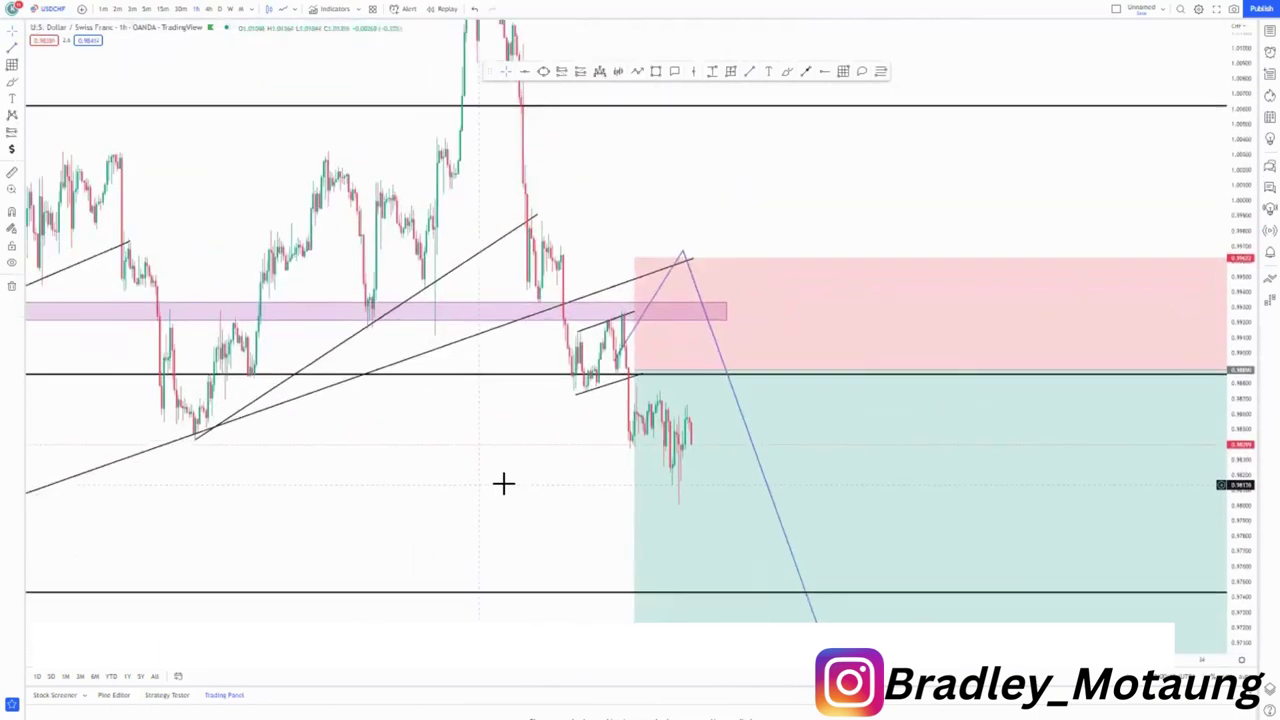
scroll(520, 470, up, 3)
click(440, 318)
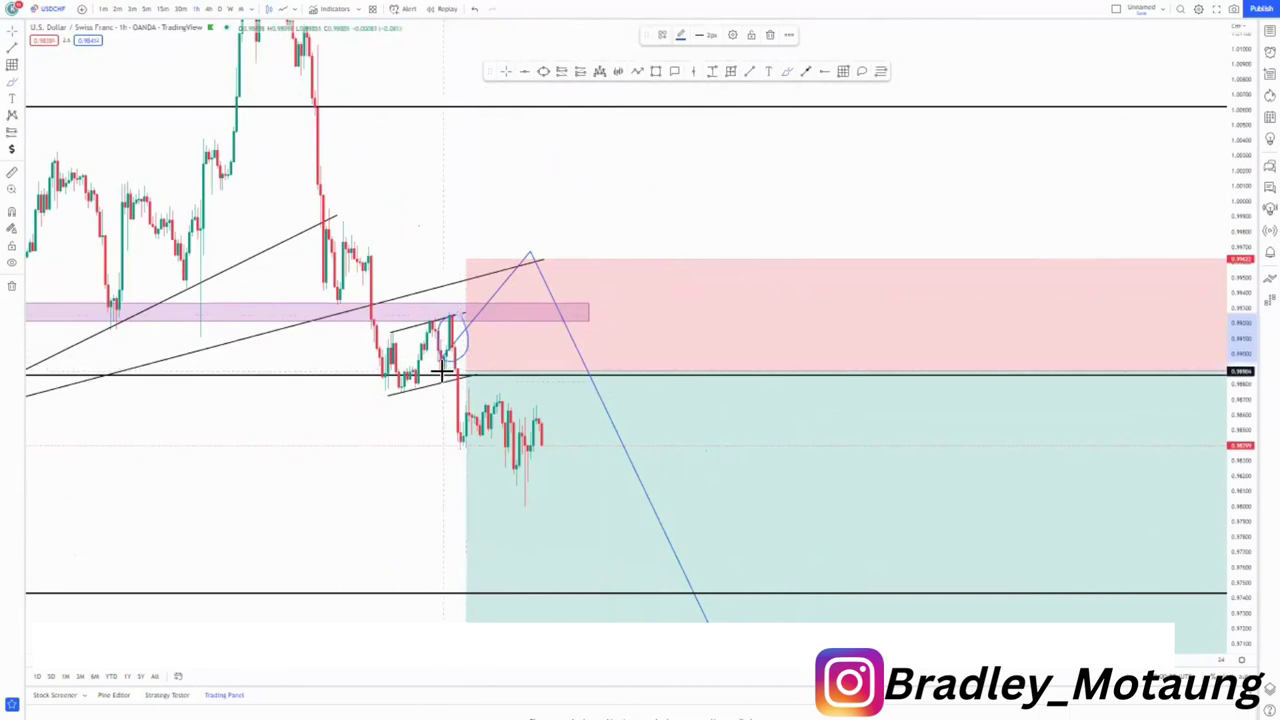
drag(444, 371, 520, 370)
click(504, 73)
Step: Move the short position's target up near the current price, and return it to the lower horizontal support line
scroll(266, 449, down, 6)
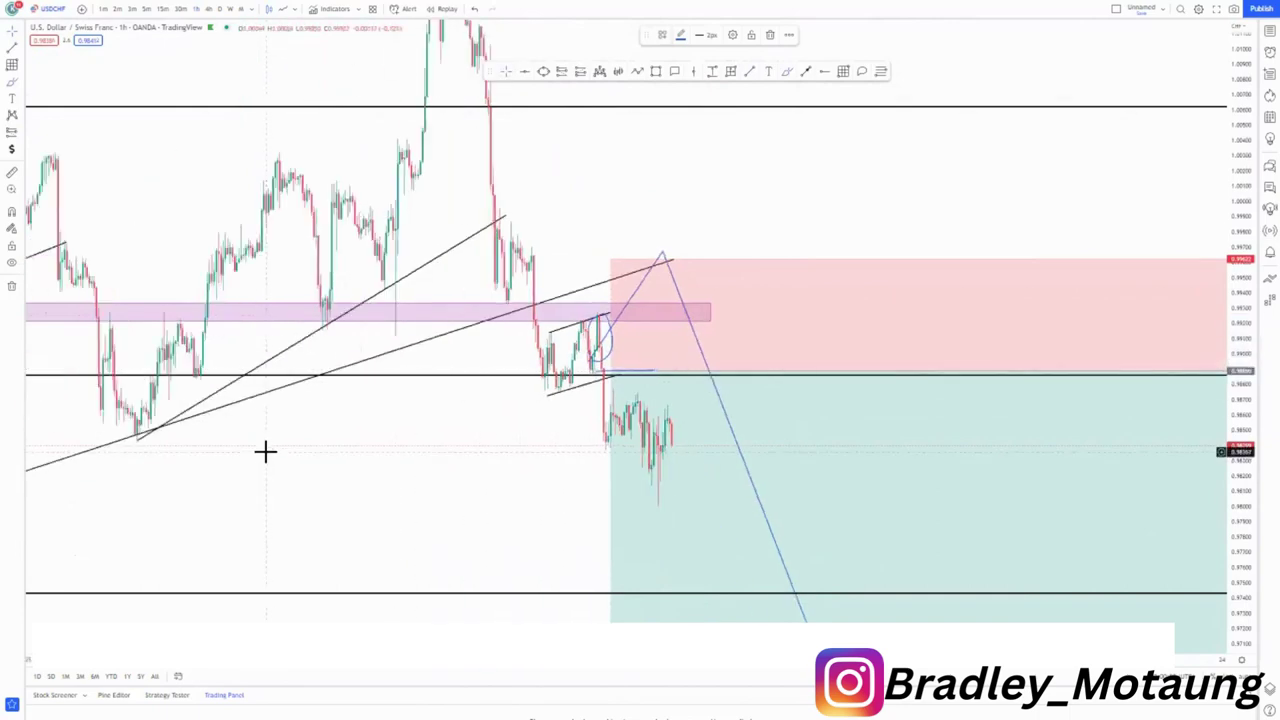
drag(455, 529, 226, 463)
scroll(374, 534, down, 6)
drag(1241, 270, 1241, 508)
drag(780, 540, 641, 449)
drag(766, 540, 785, 261)
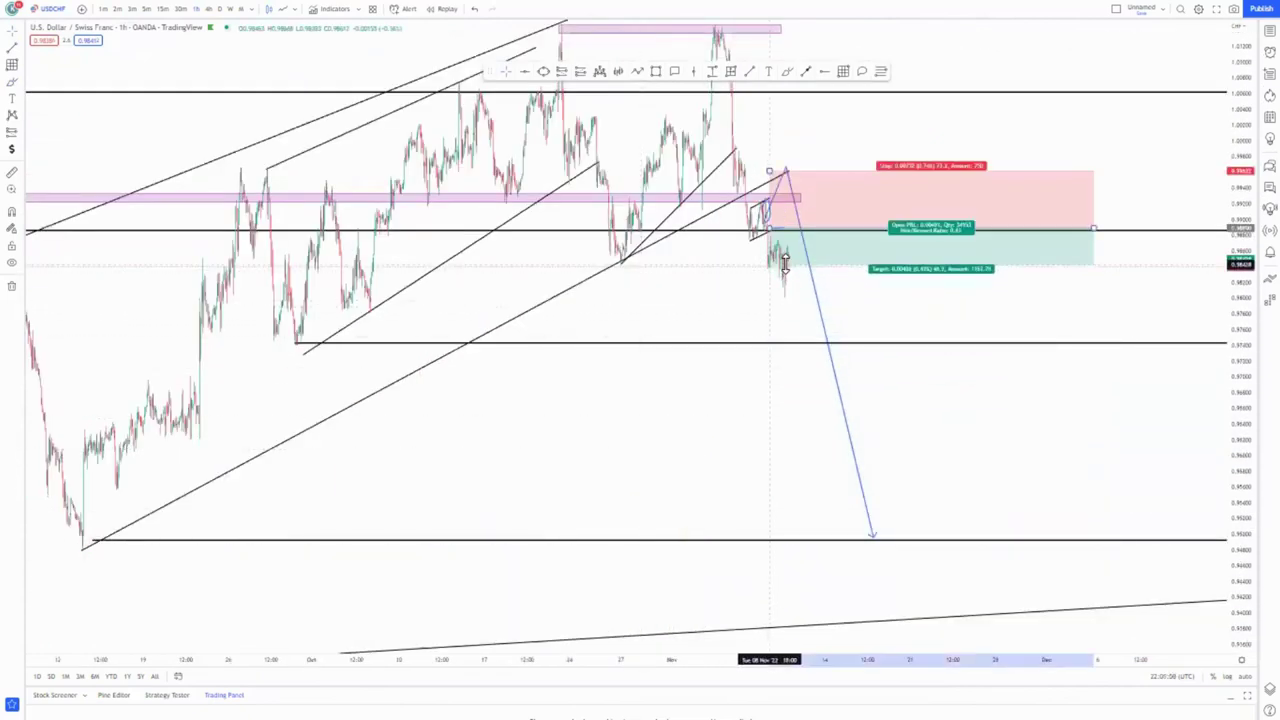
drag(785, 262, 794, 538)
click(617, 460)
Step: Examine the whole USDCHF channel together with the short position and its target at the lower support line
scroll(643, 488, down, 7)
drag(883, 477, 619, 424)
scroll(639, 538, down, 4)
drag(1243, 312, 1225, 455)
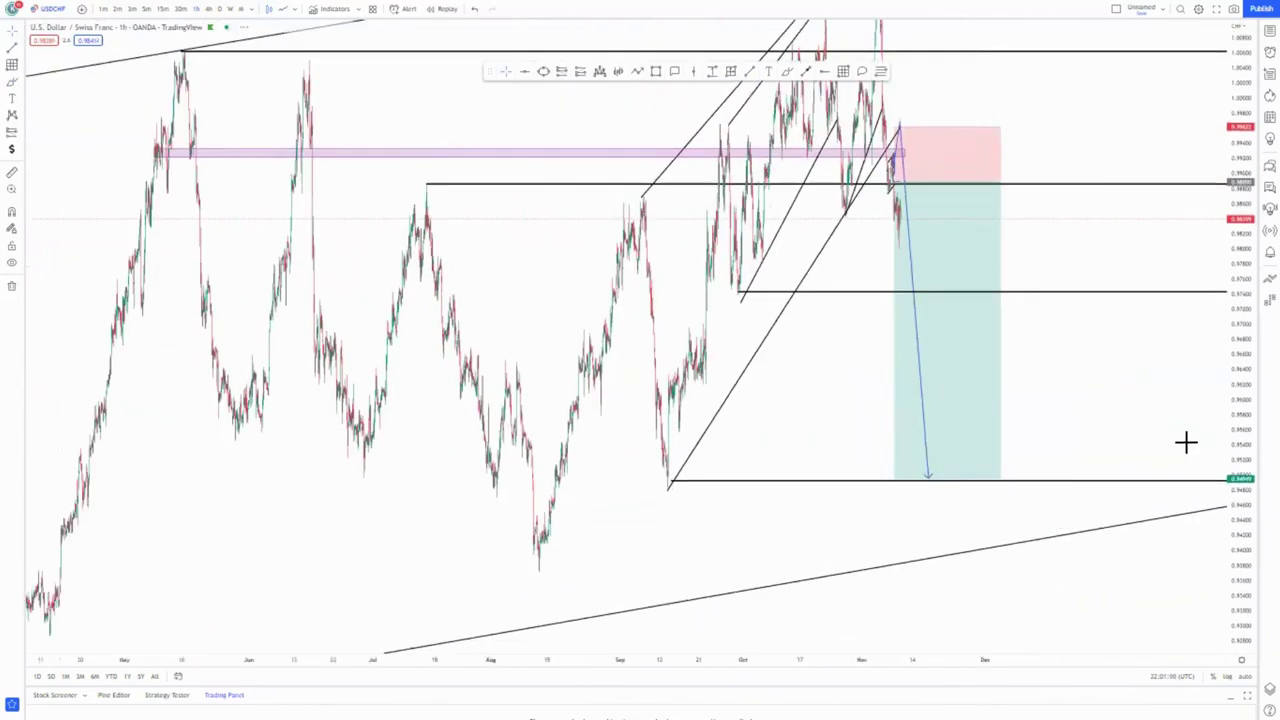
drag(997, 568, 905, 612)
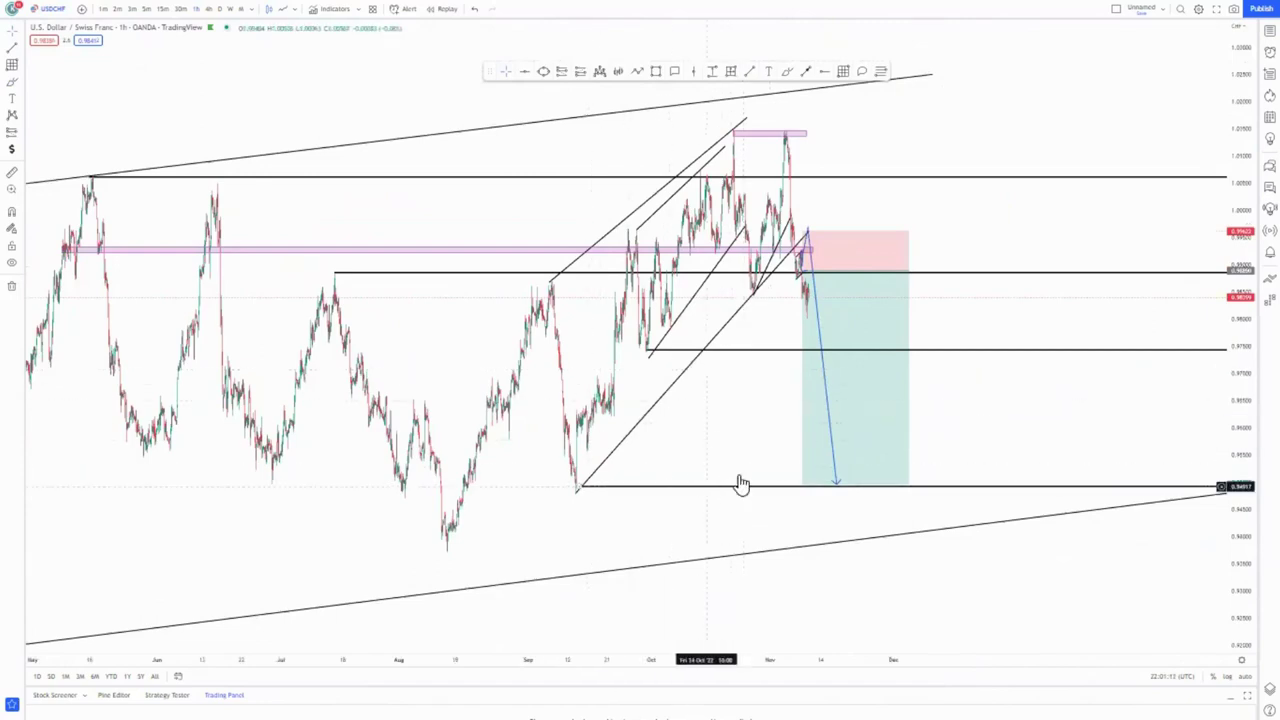
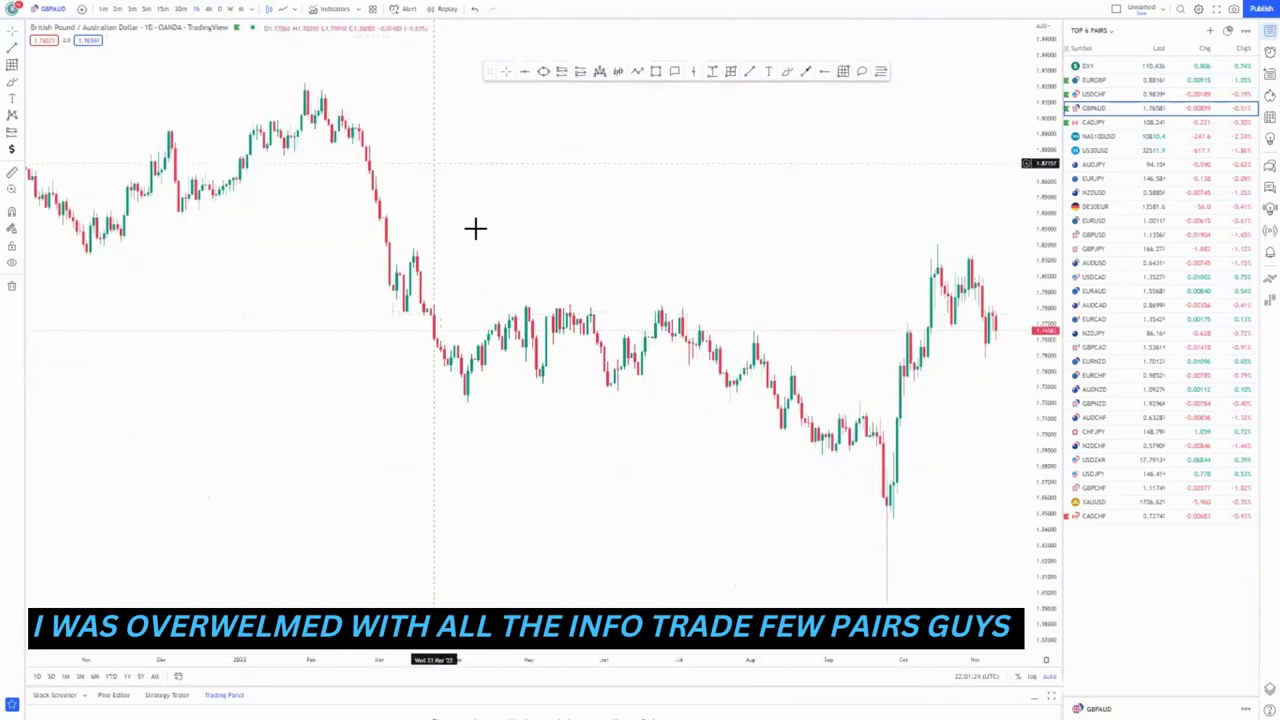
Step: Frame the recent price action on the GBPAUD daily chart and move the floating drawing toolbar lower on the chart
scroll(549, 277, up, 1)
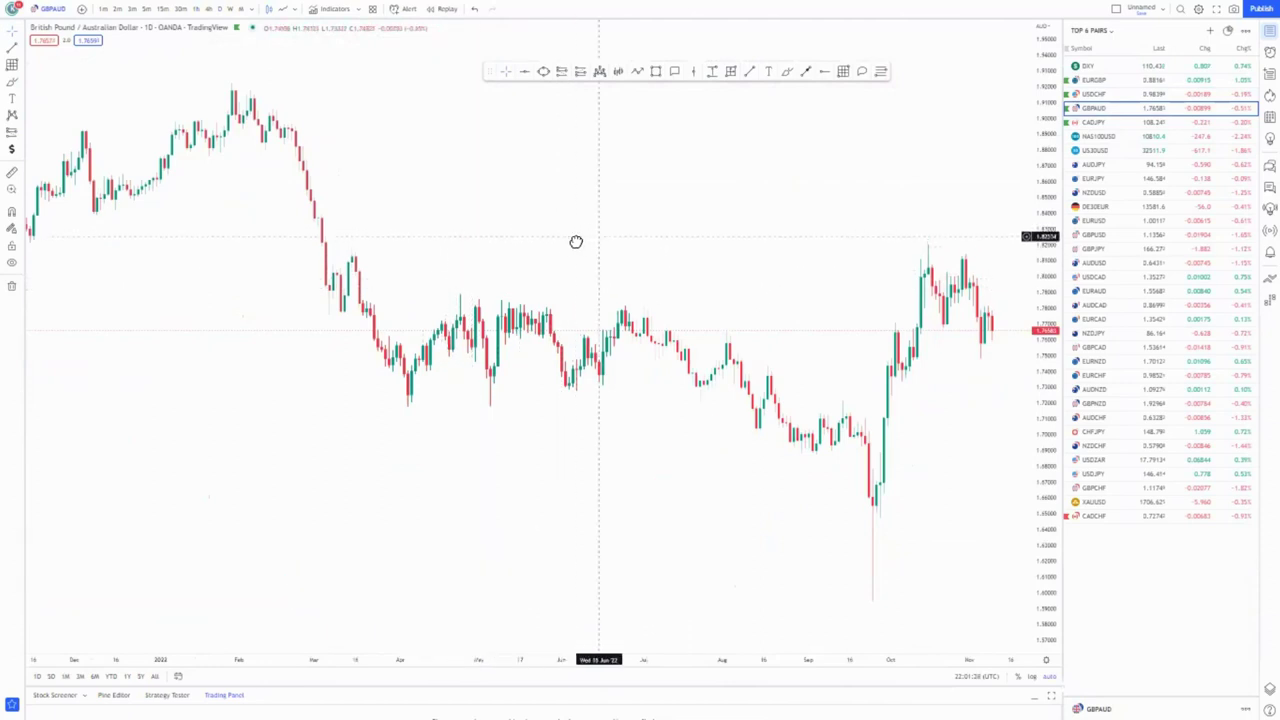
drag(576, 241, 524, 241)
drag(1046, 203, 1046, 262)
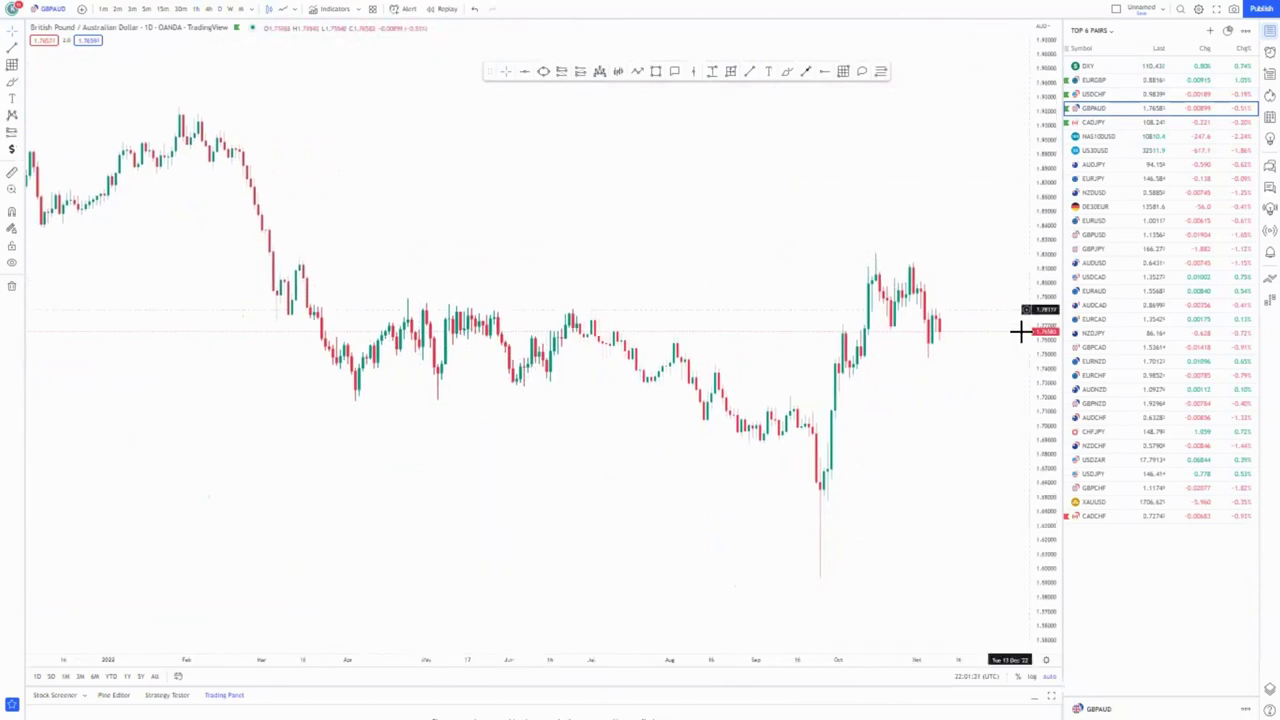
drag(674, 248, 631, 296)
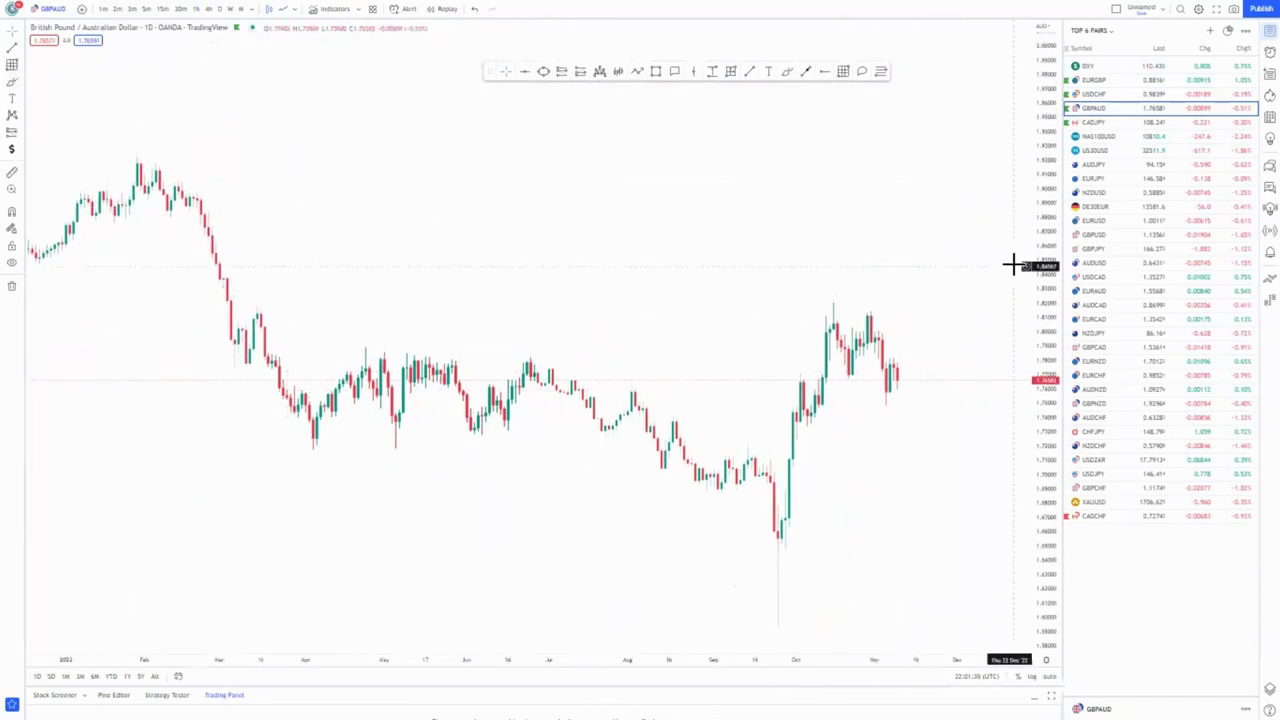
drag(1041, 212, 1041, 238)
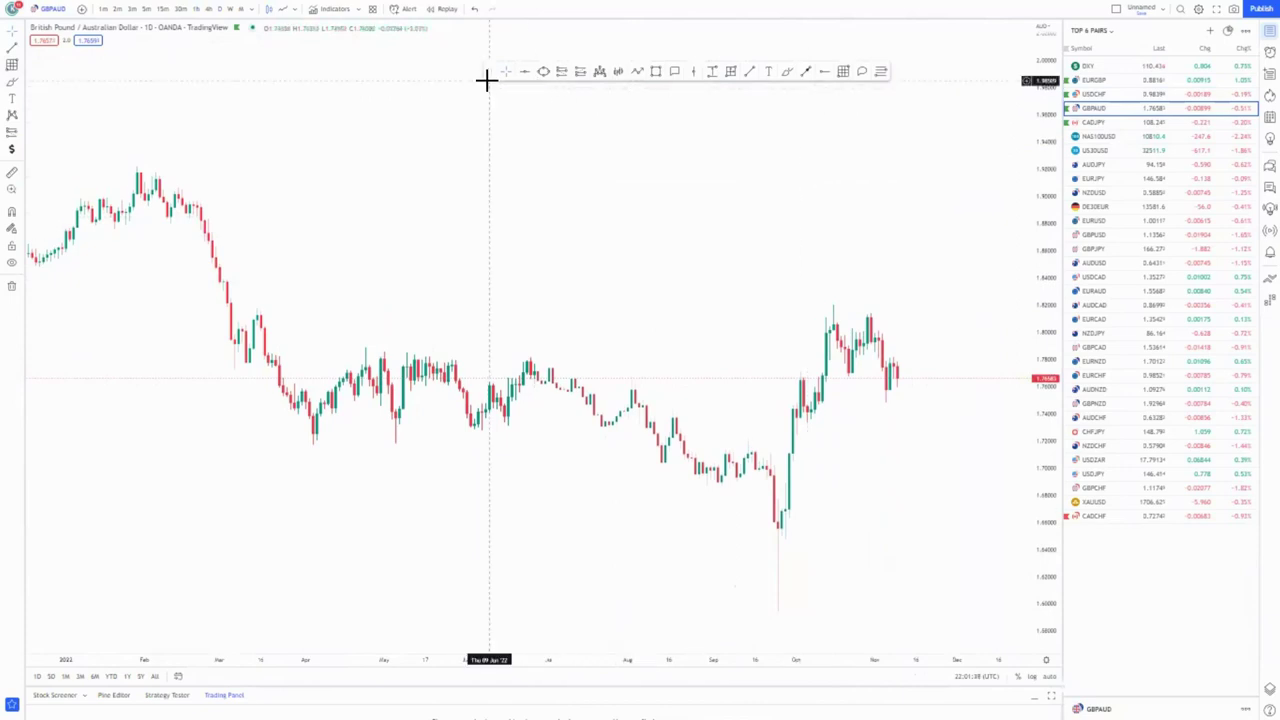
drag(487, 81, 418, 165)
drag(589, 259, 514, 234)
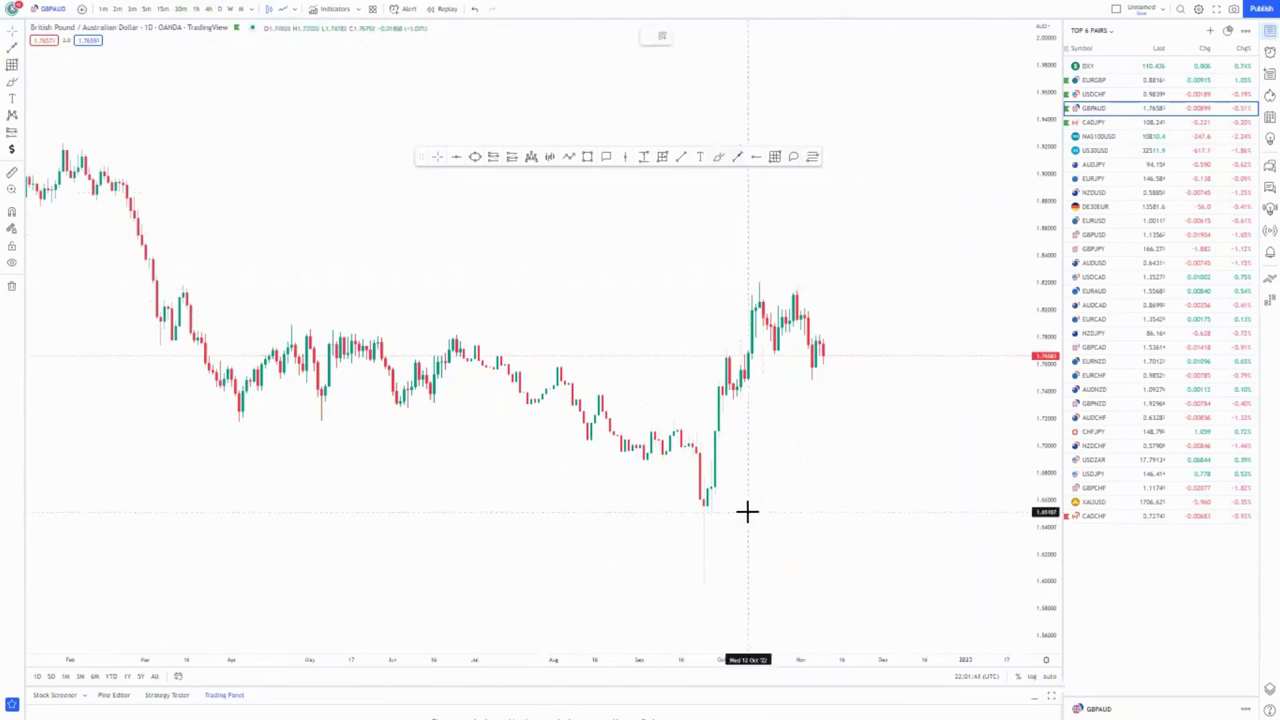
Step: Draw a blue arrow rising from the late-September low past the latest GBPAUD candles, with its tip at about 1.796
drag(713, 514, 864, 329)
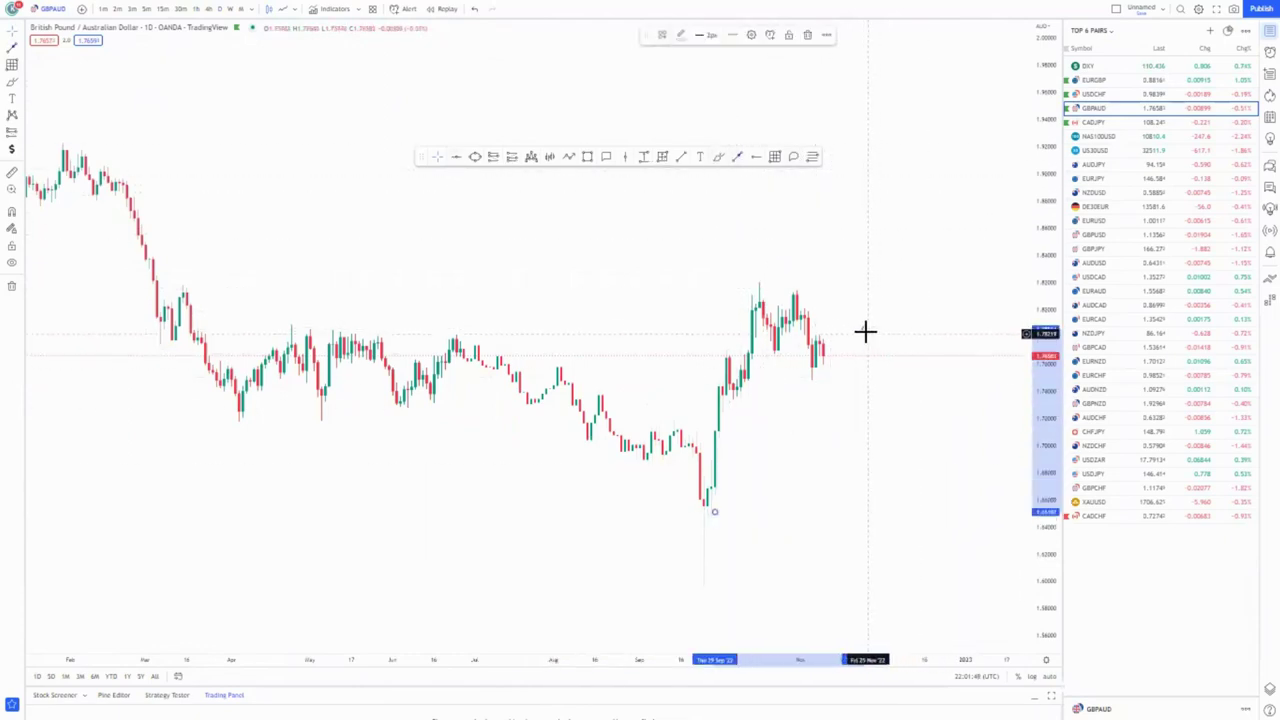
double_click(864, 330)
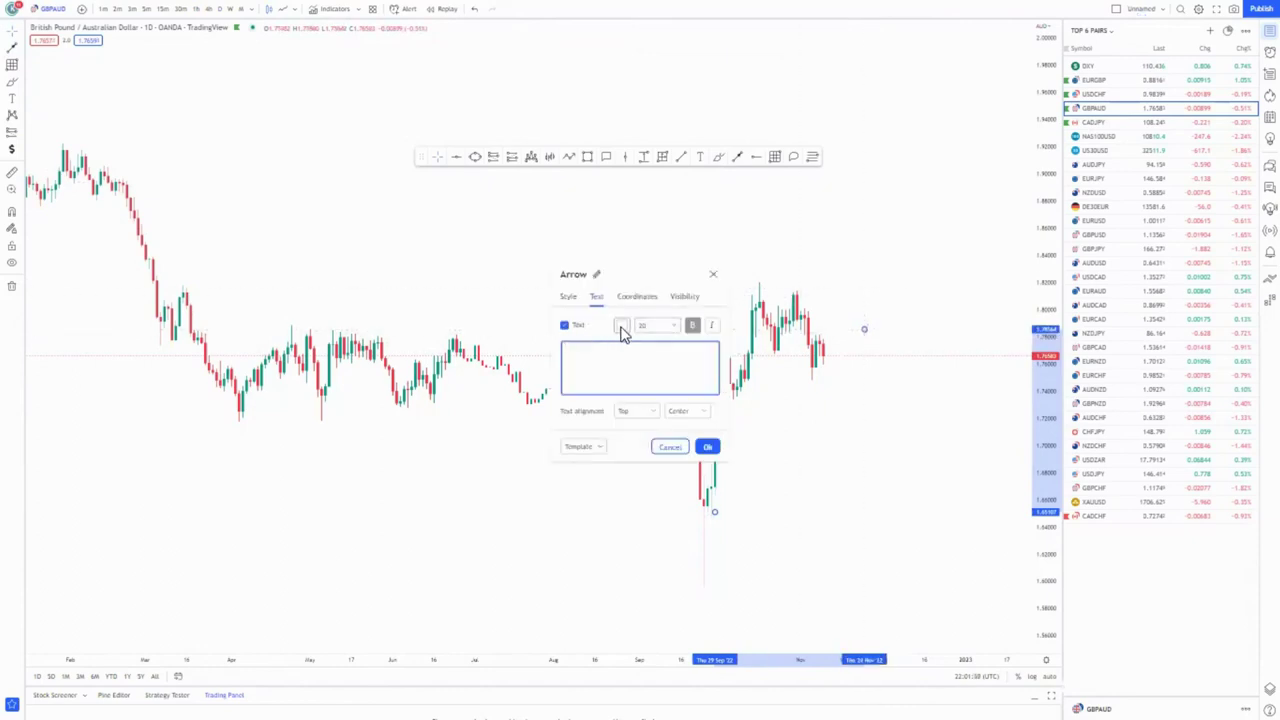
click(622, 325)
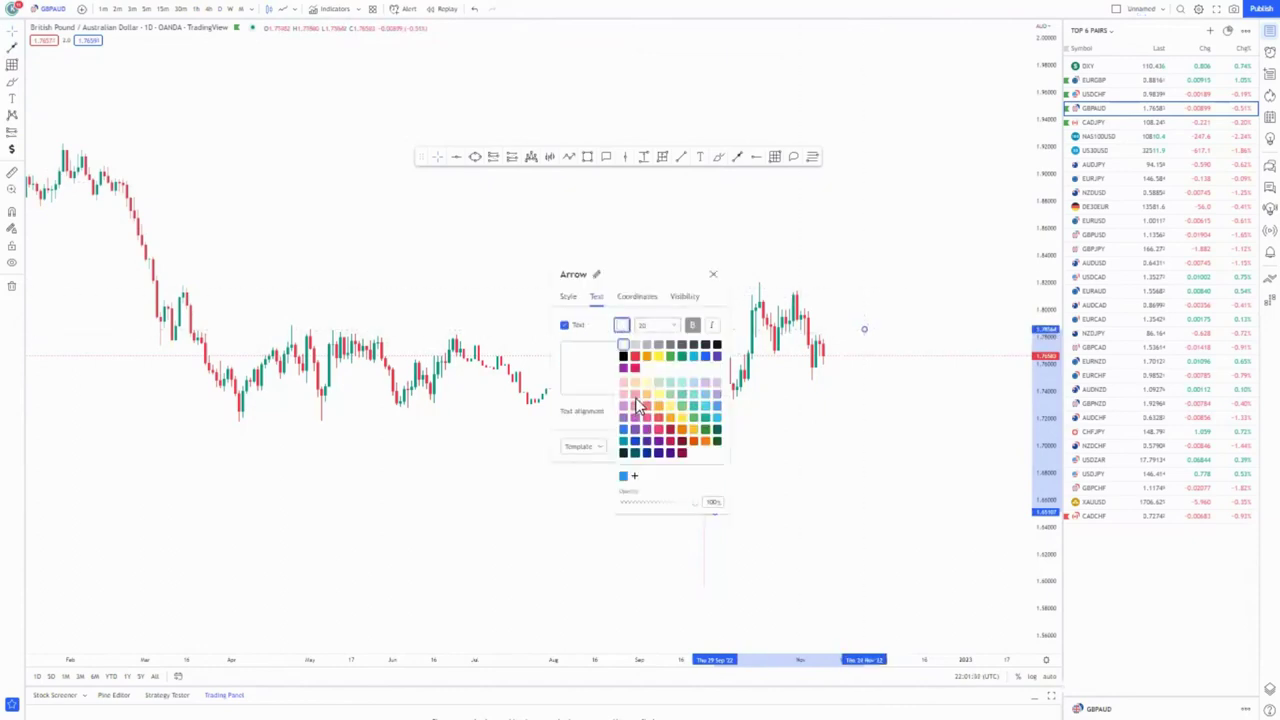
click(792, 500)
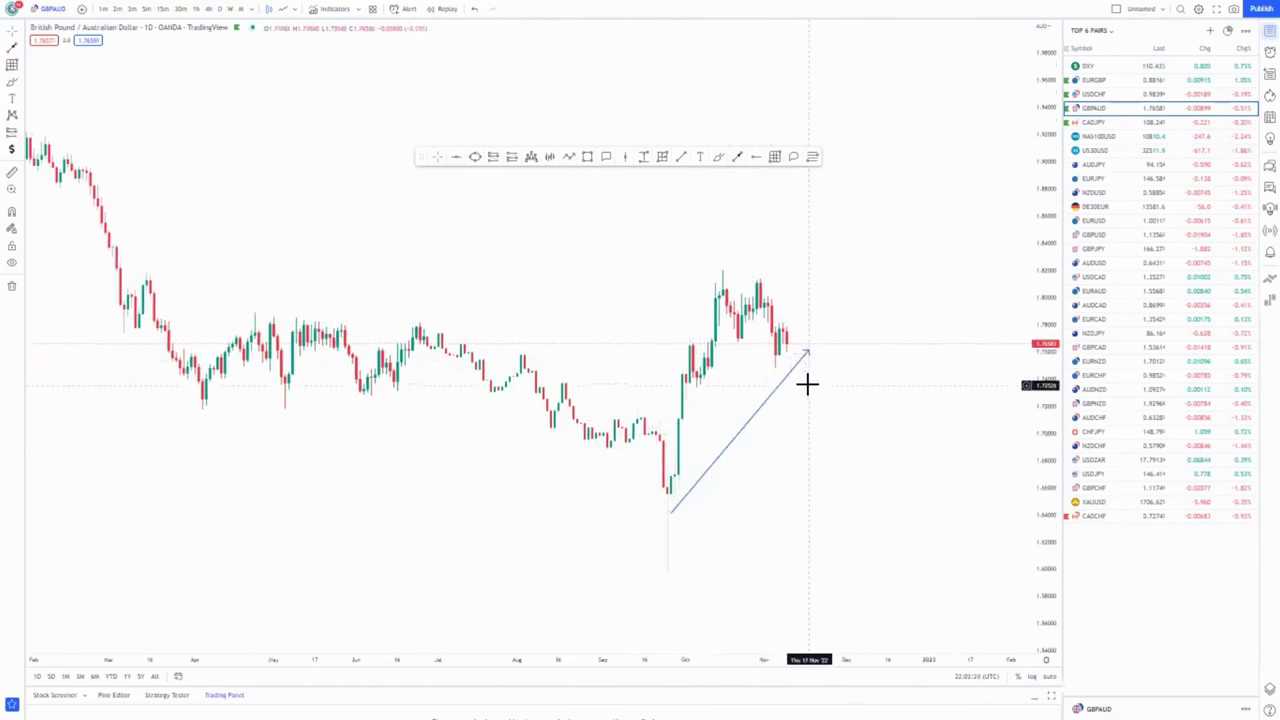
drag(807, 352, 846, 310)
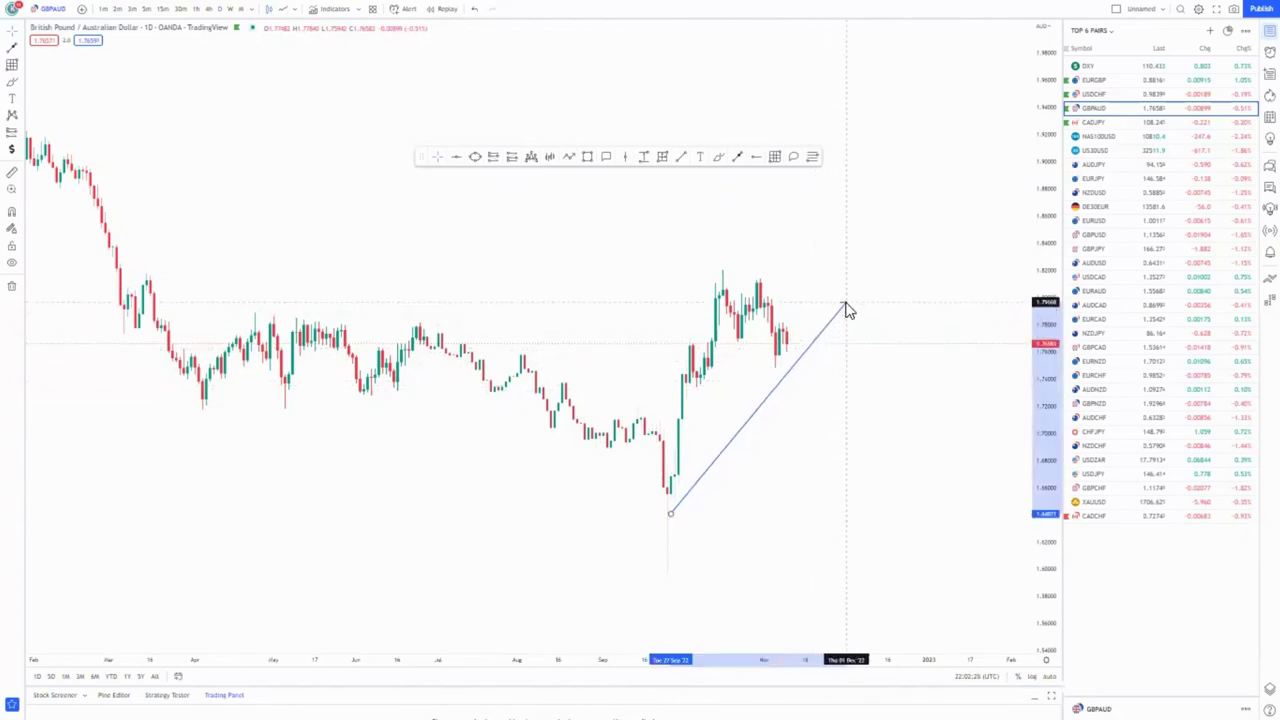
click(845, 382)
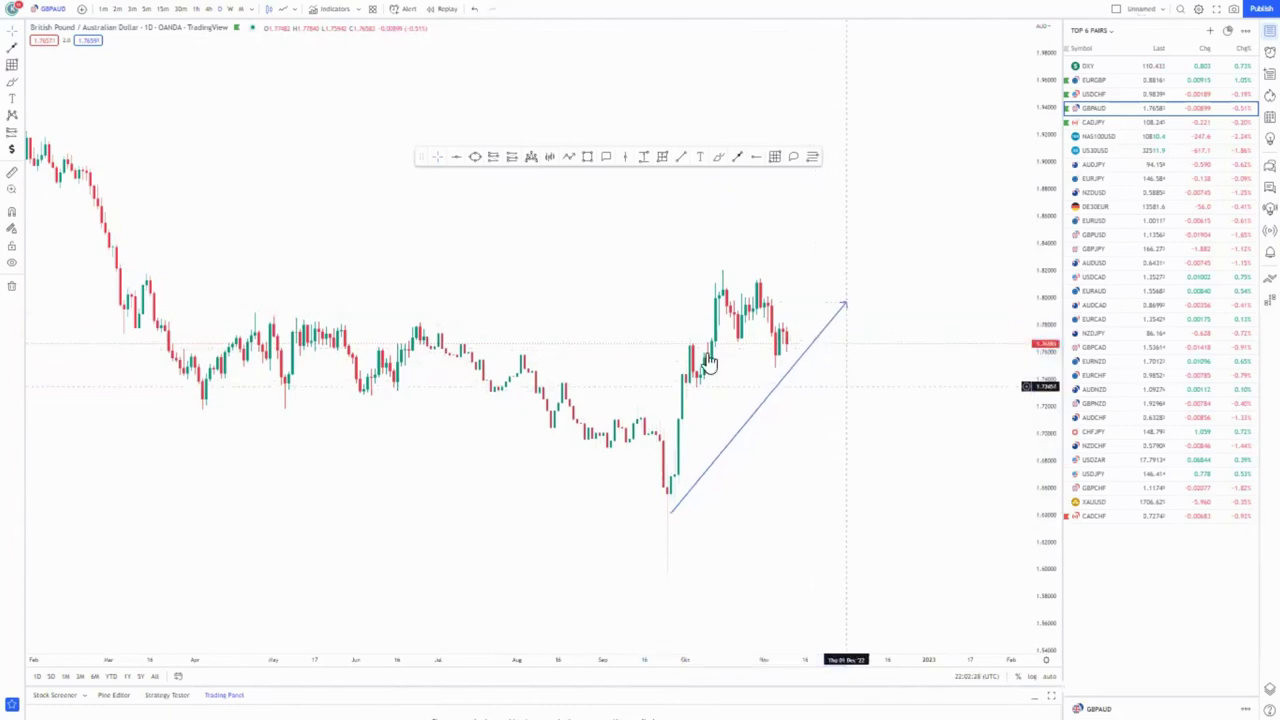
Step: Circle the start of the blue arrow at the late-September low with the brush
drag(1050, 237, 1042, 315)
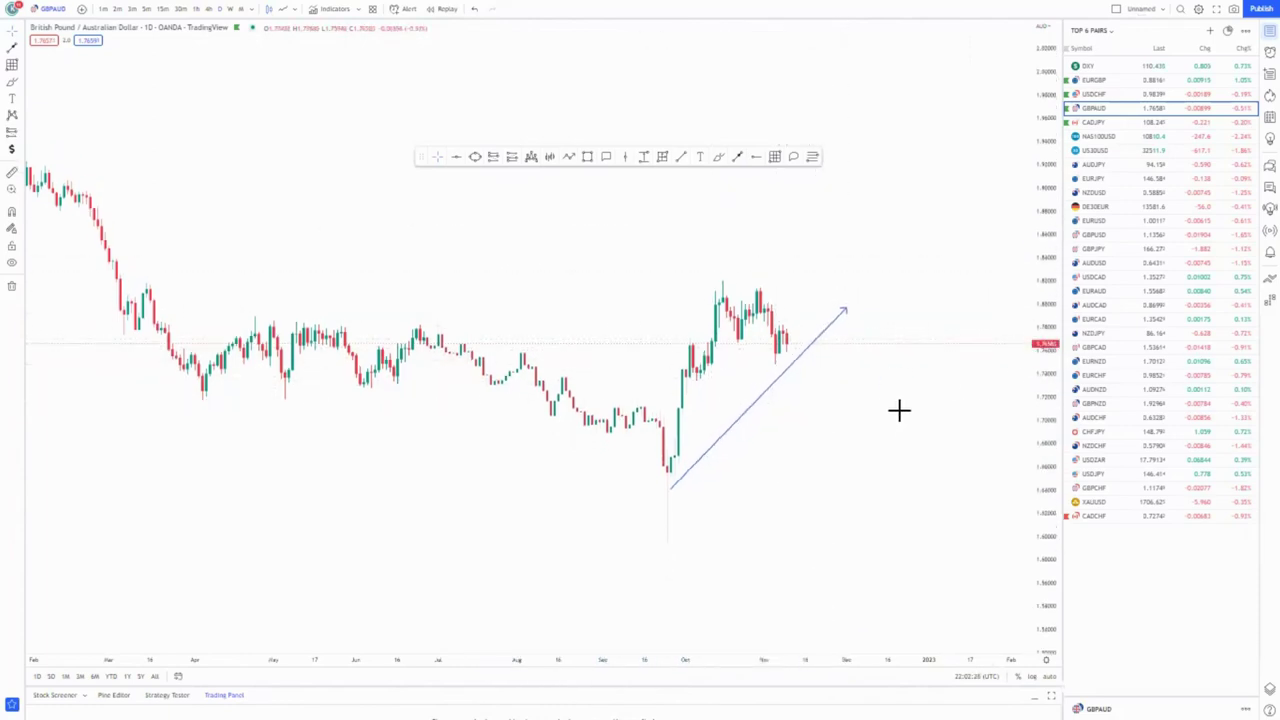
drag(898, 411, 860, 461)
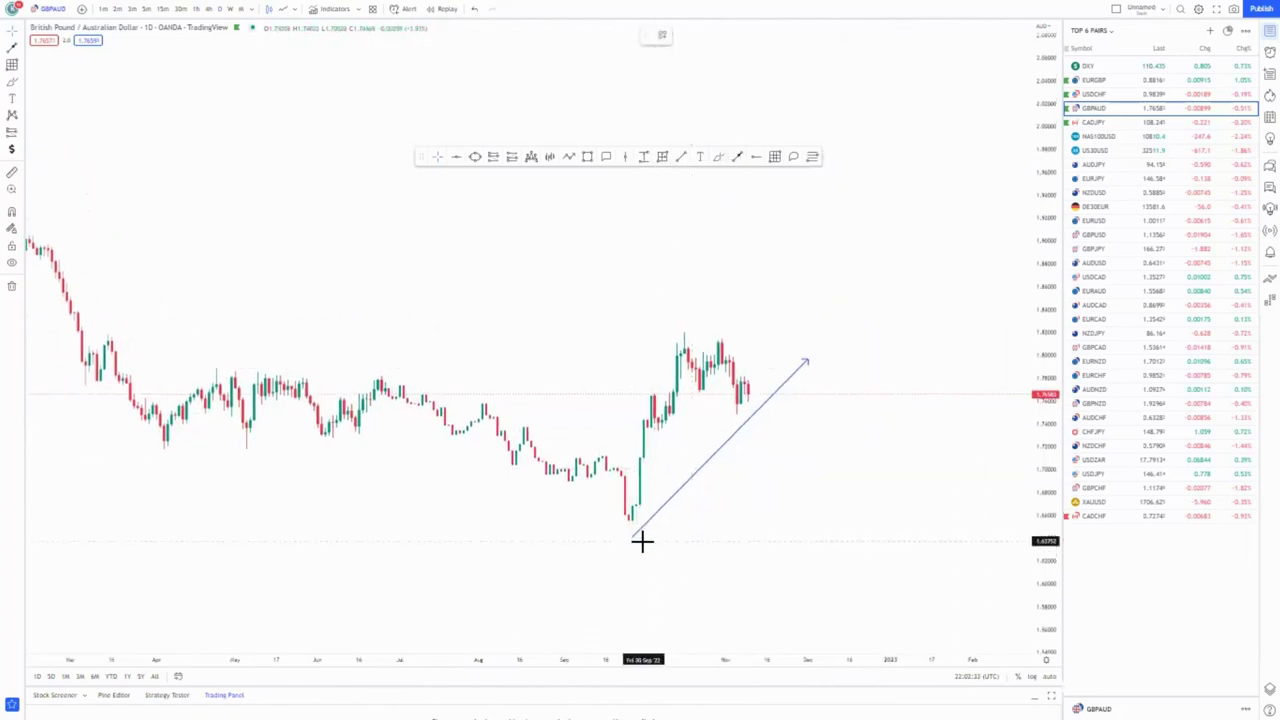
drag(654, 522, 665, 531)
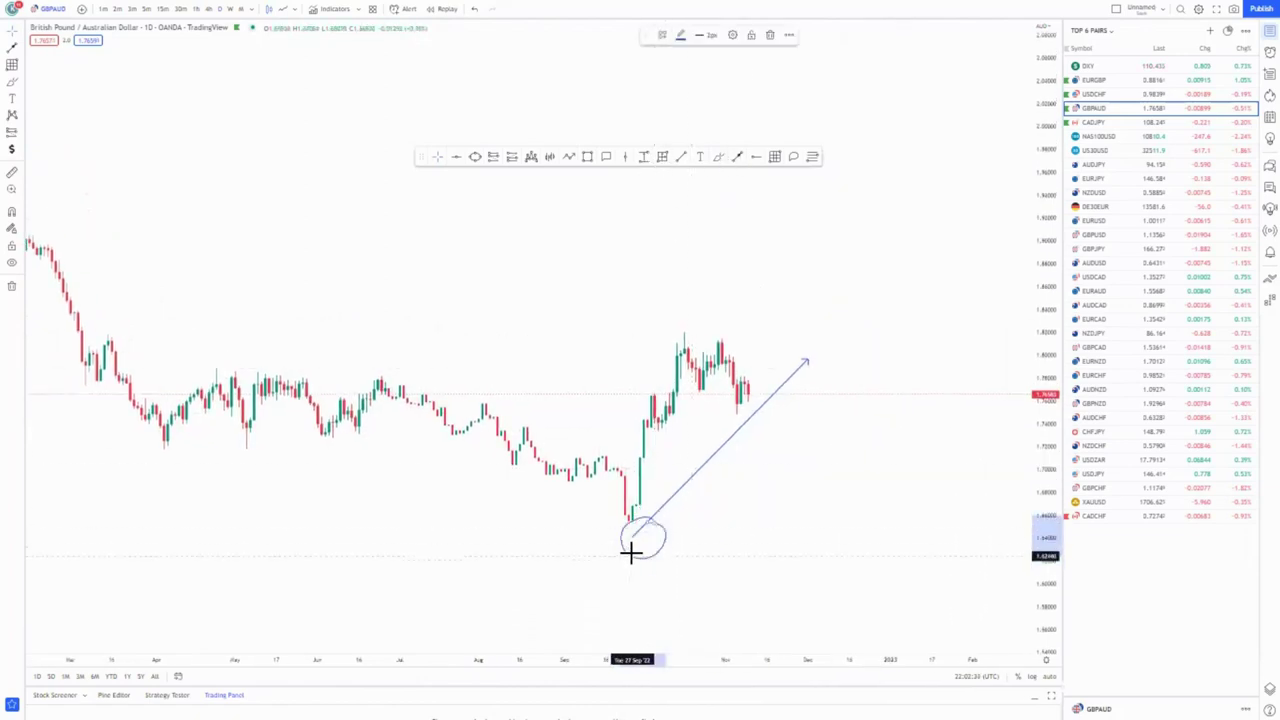
Step: Trace the GBPAUD rally from the late-September low to the October high and the pullback with the brush, then remove all drawings
mouse_move(635, 485)
mouse_down()
mouse_move(674, 335)
mouse_move(700, 331)
mouse_move(760, 391)
mouse_move(750, 413)
mouse_move(753, 388)
mouse_up()
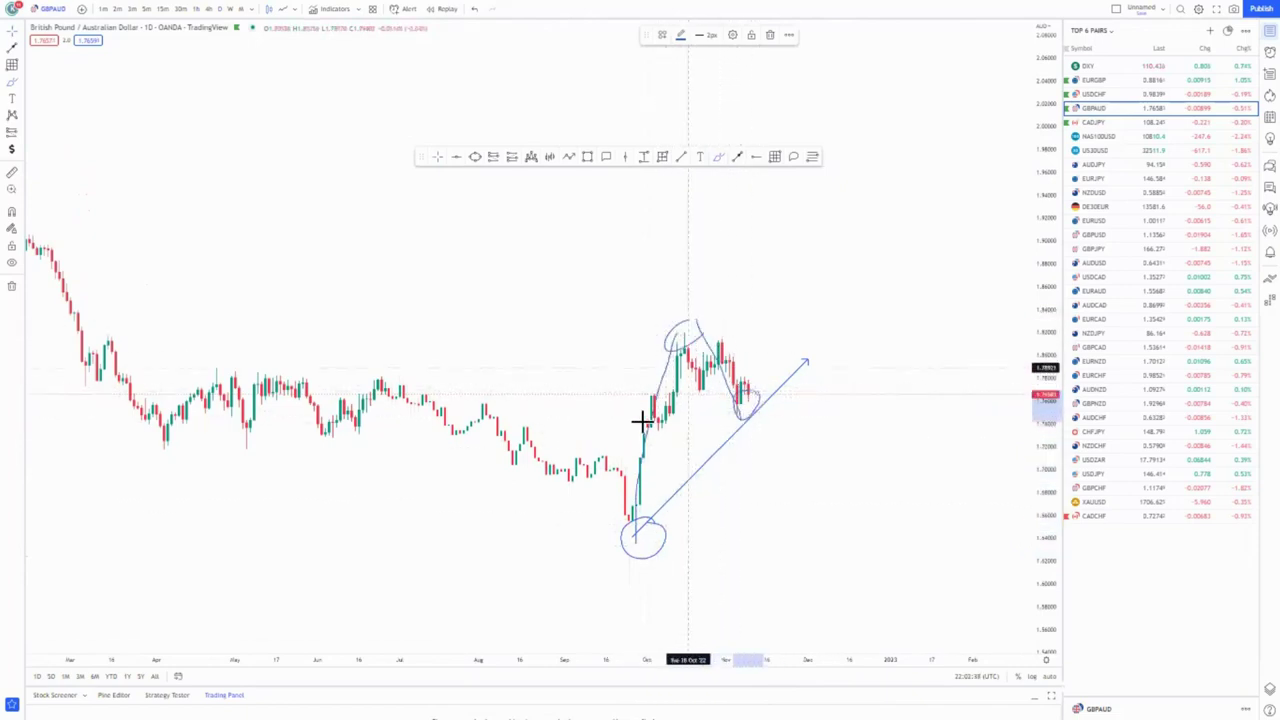
click(12, 286)
click(60, 283)
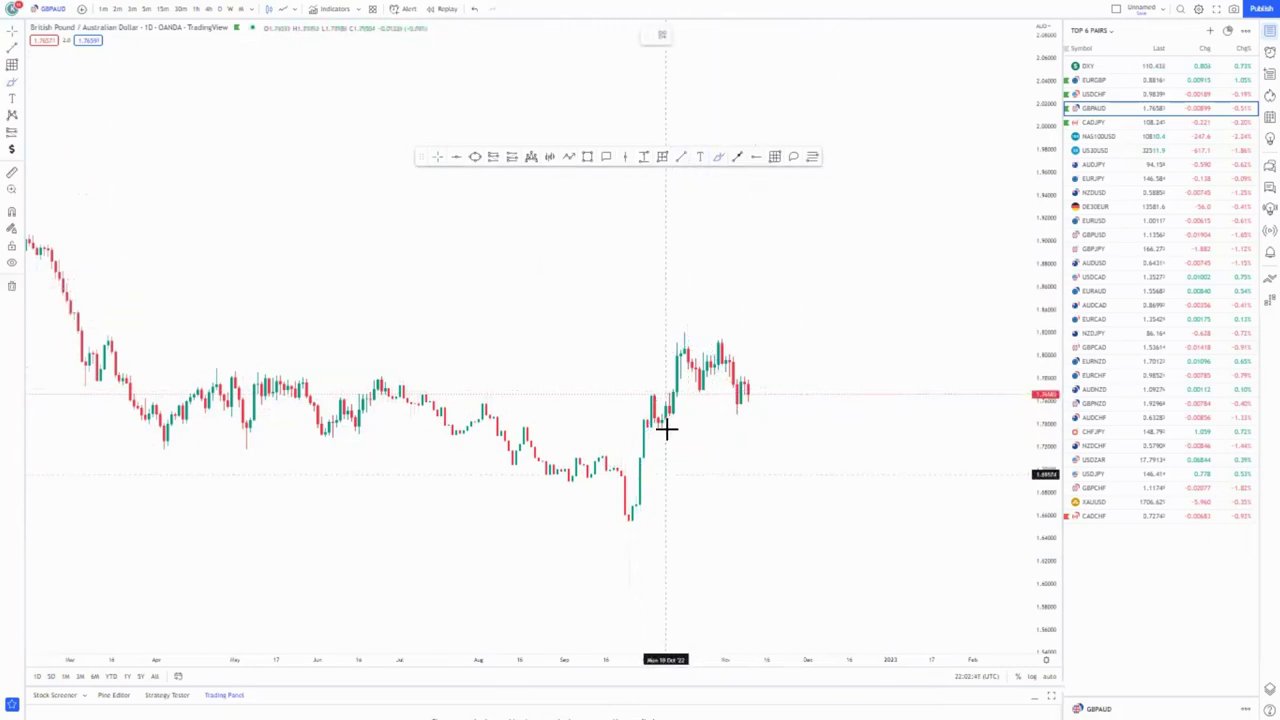
Step: Brush the rally, consolidation and projected breakout from the September low, mark the October highs and about 1.87, then remove all drawings
mouse_move(626, 518)
mouse_down()
mouse_move(697, 346)
mouse_move(743, 404)
mouse_move(773, 283)
mouse_up()
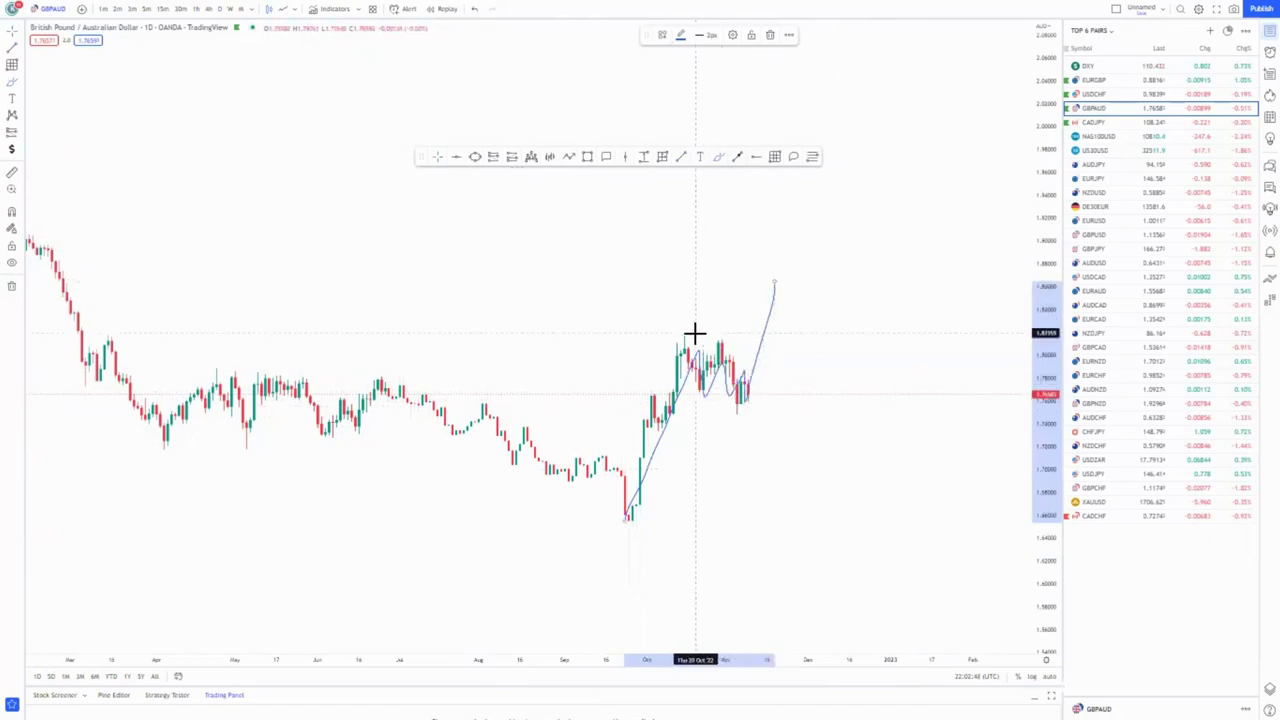
drag(672, 333, 727, 331)
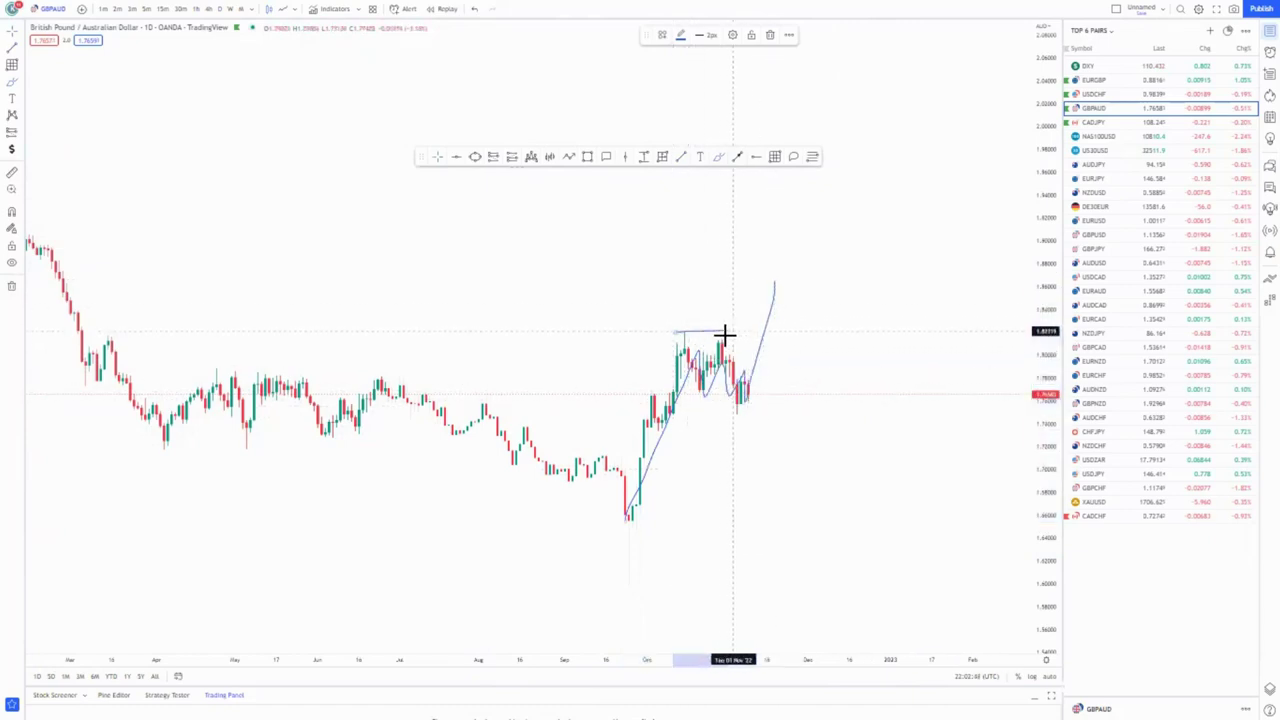
drag(740, 277, 793, 276)
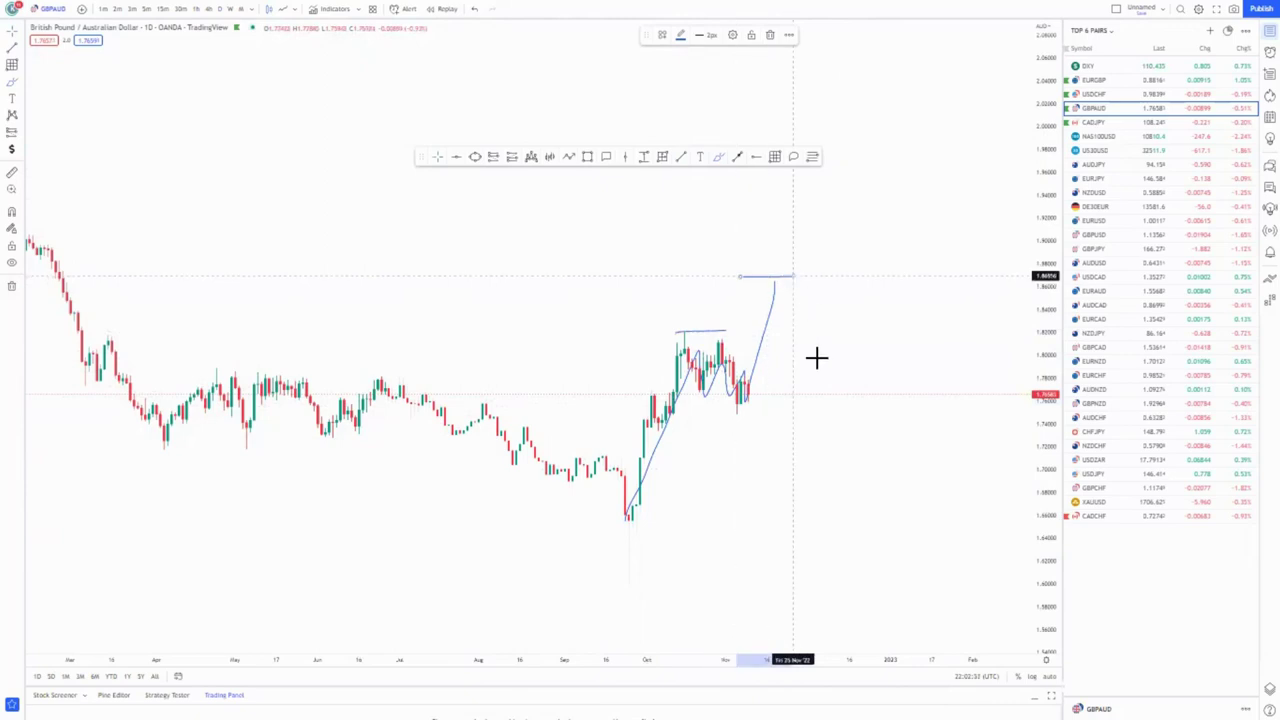
drag(1053, 250, 1050, 345)
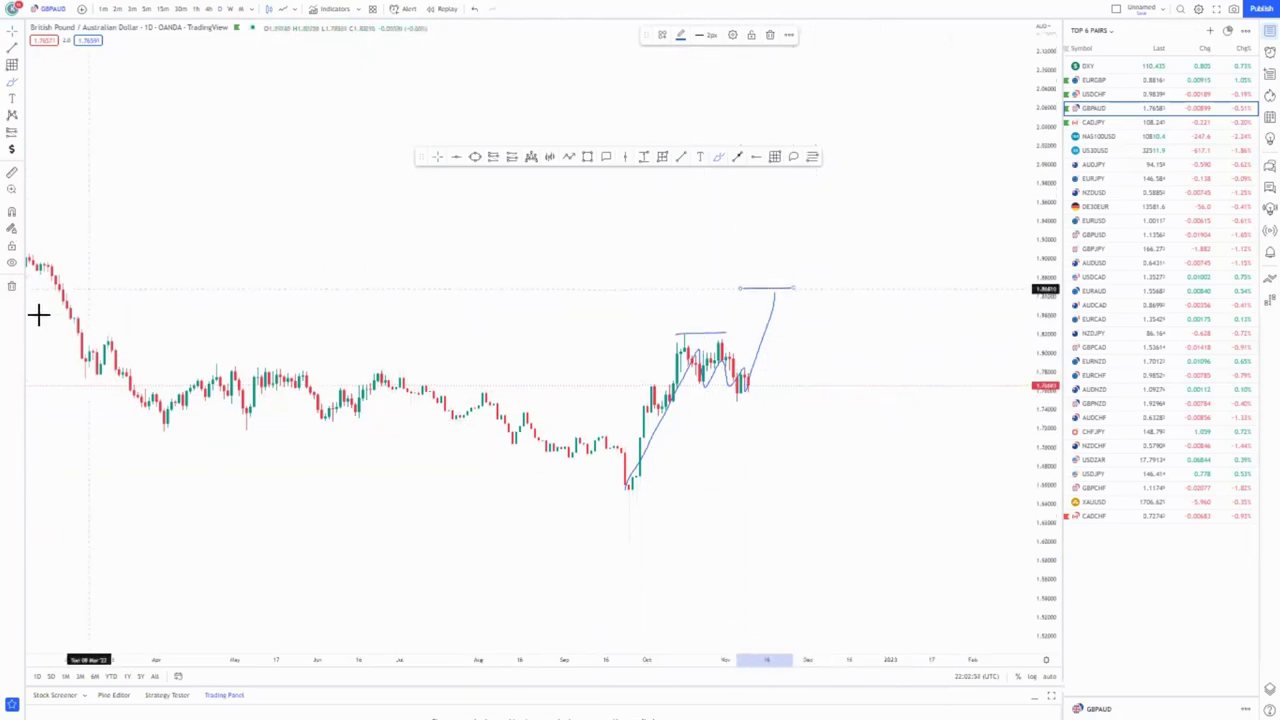
click(13, 289)
click(80, 281)
Step: Draw a rising trendline from the late-September low under the early-November low, just past the latest candles
scroll(523, 357, left, 3)
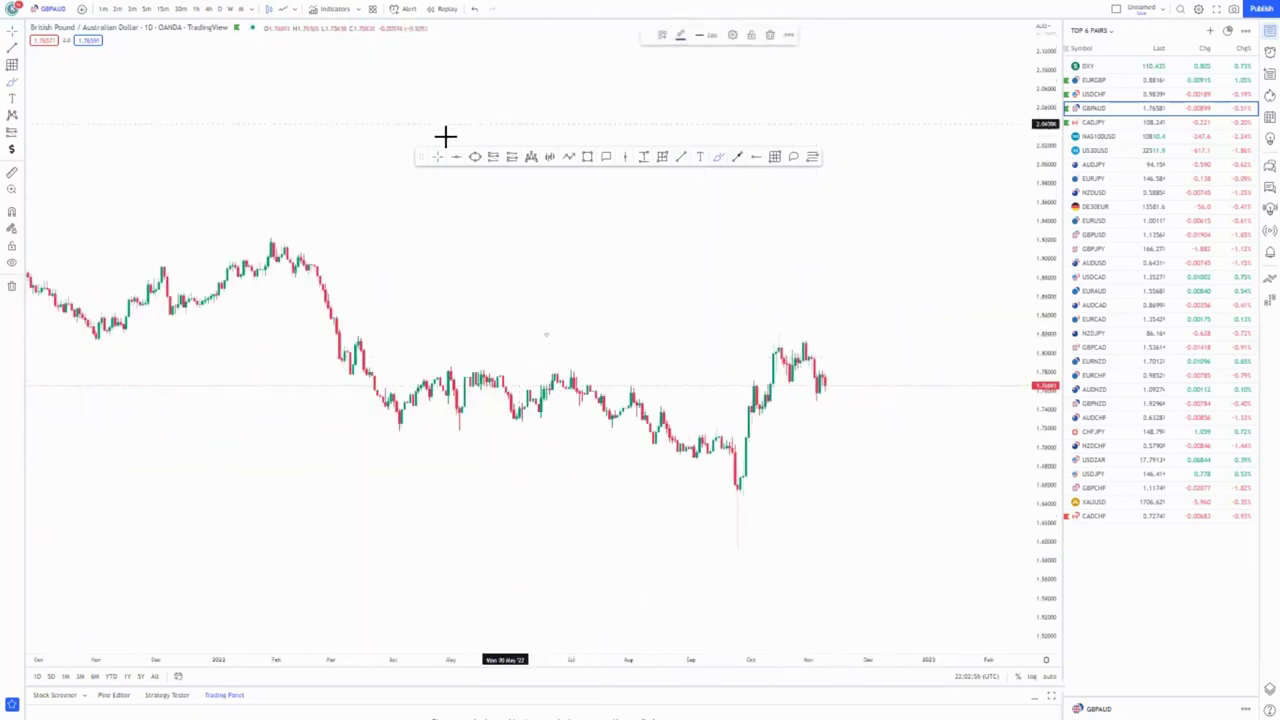
scroll(522, 230, right, 3)
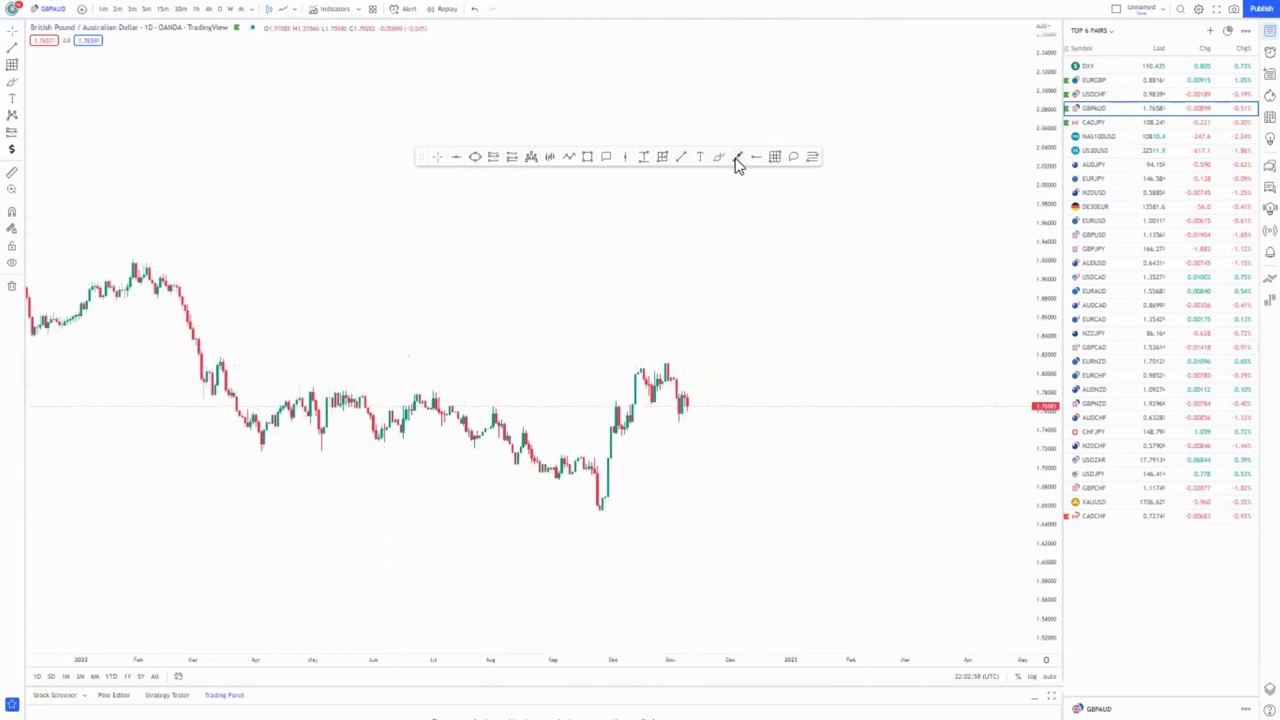
click(679, 157)
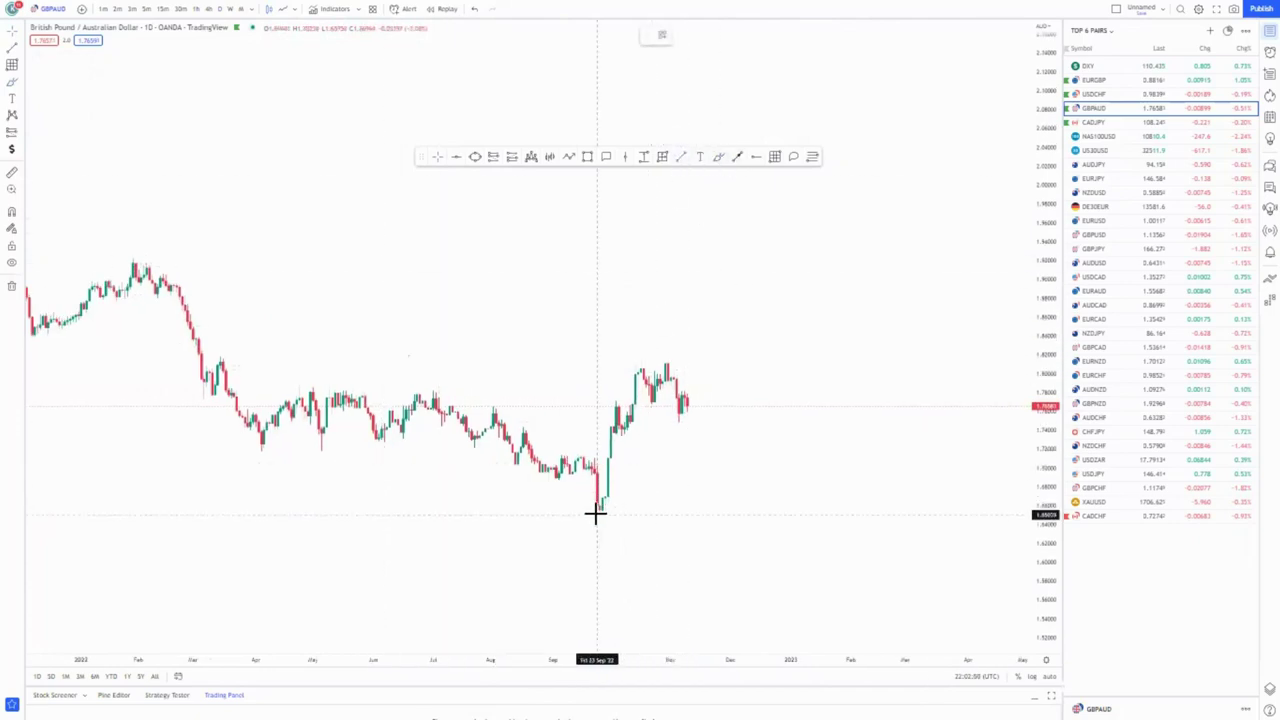
click(596, 513)
click(704, 392)
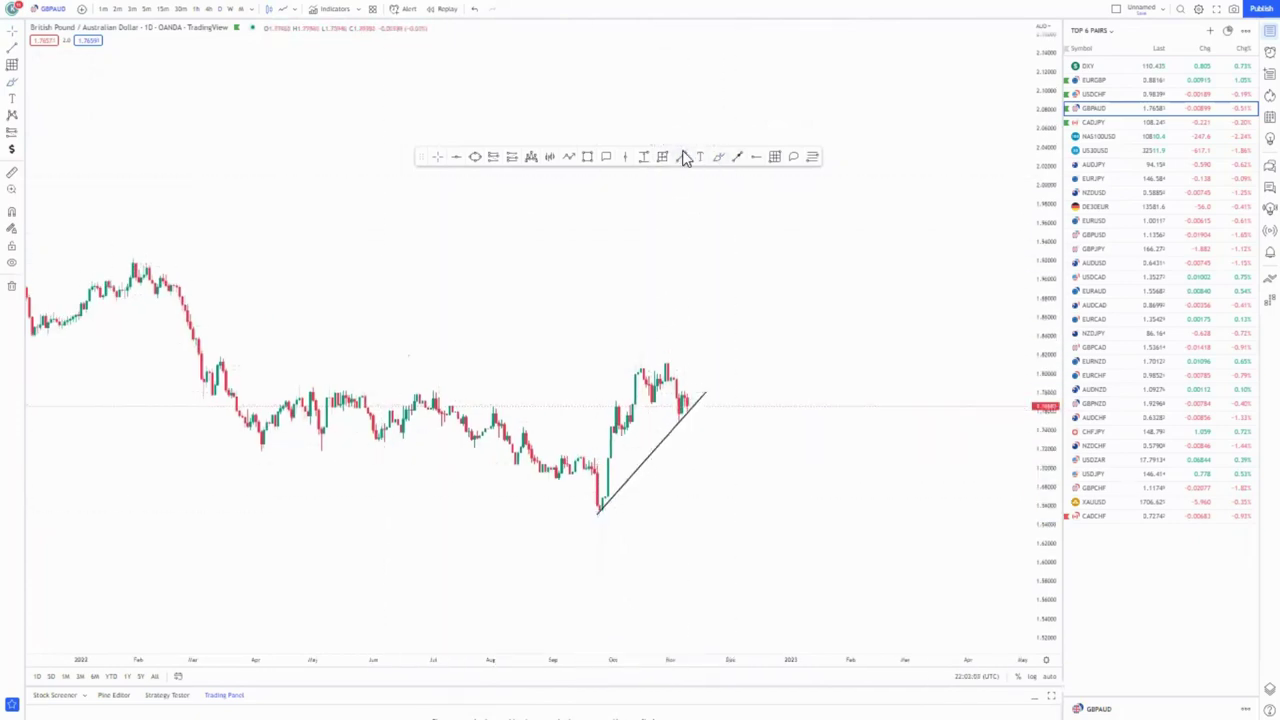
Step: Draw a rising upper channel line from the early-September high along the October peak and adjust its ends, finishing at about 1.83
click(563, 458)
click(653, 345)
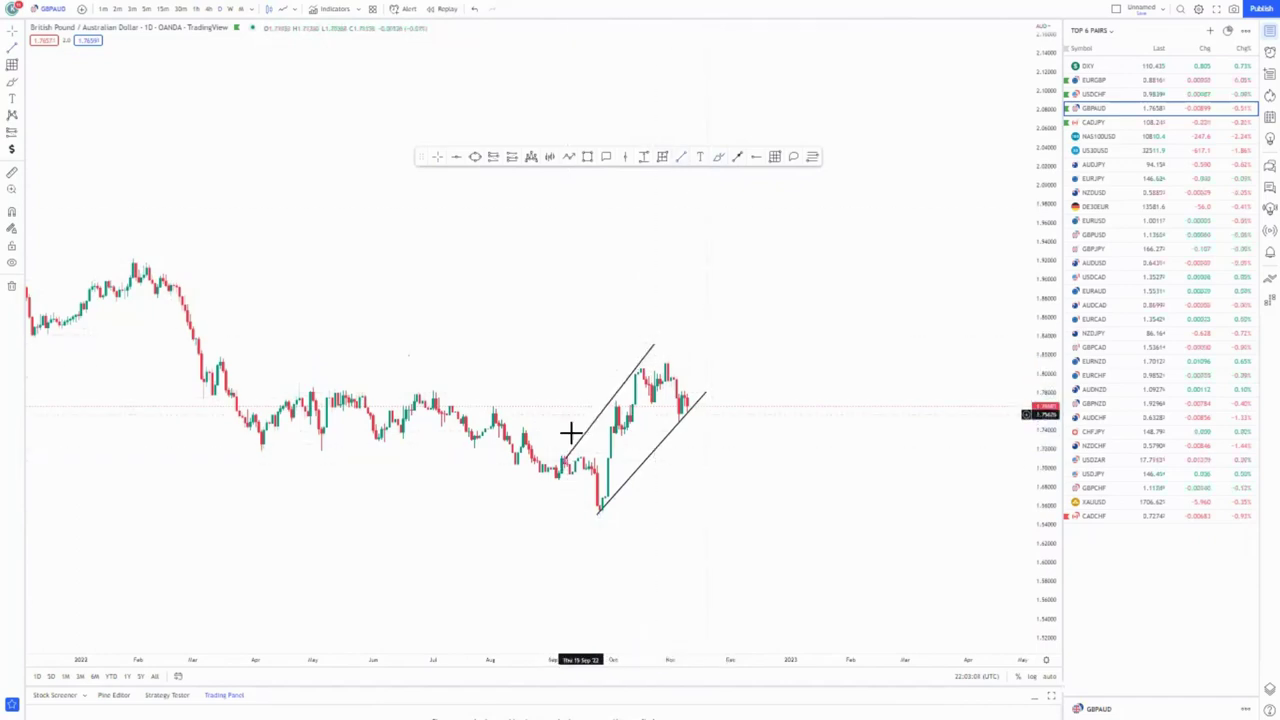
drag(561, 459, 559, 456)
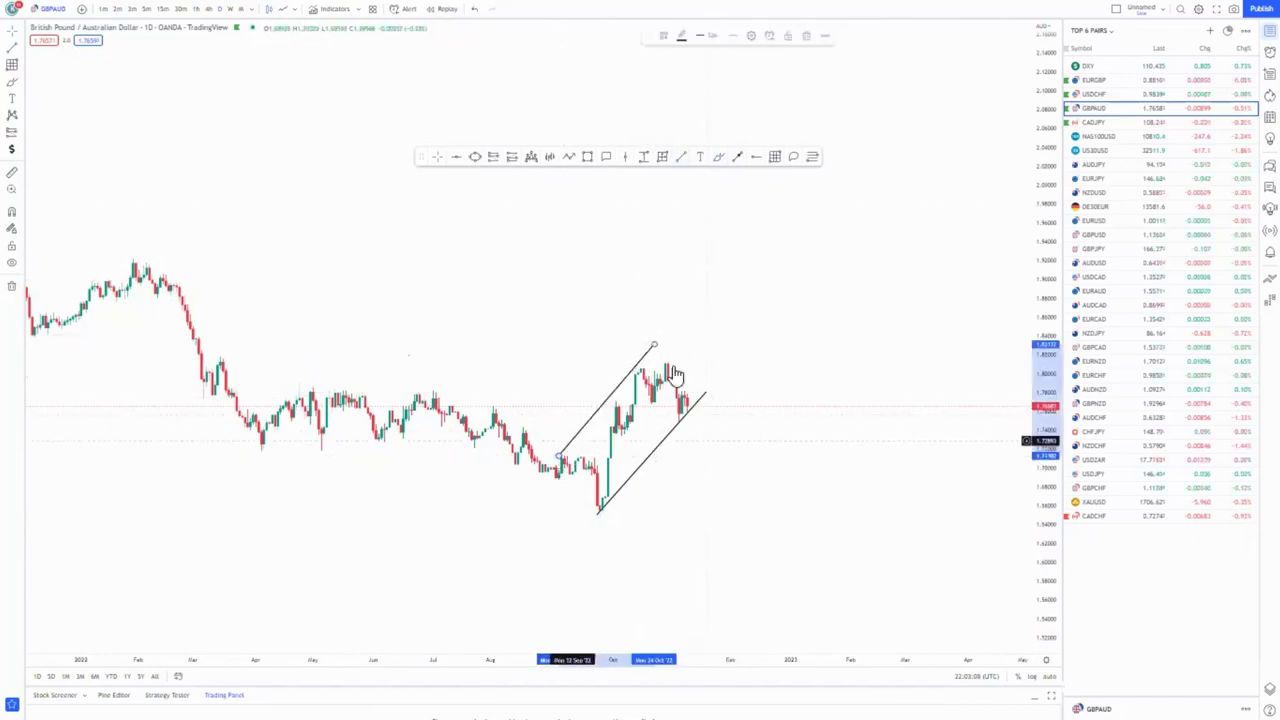
click(718, 337)
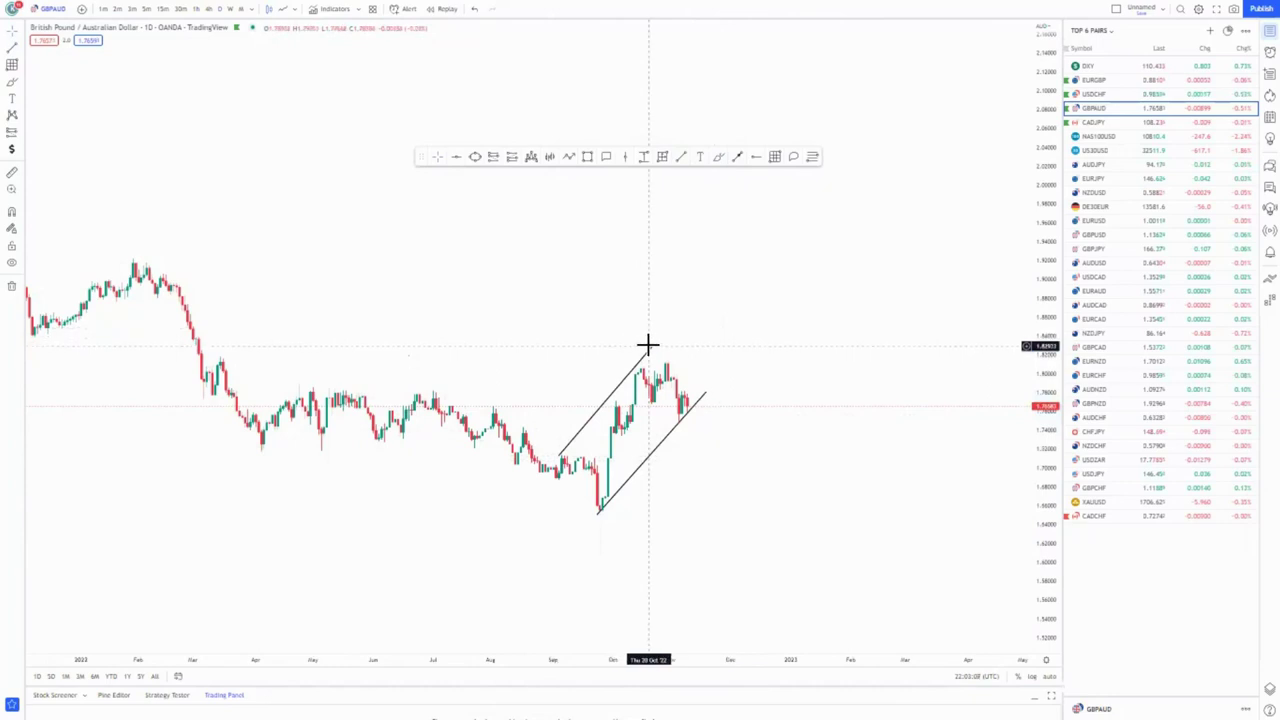
drag(654, 345, 662, 347)
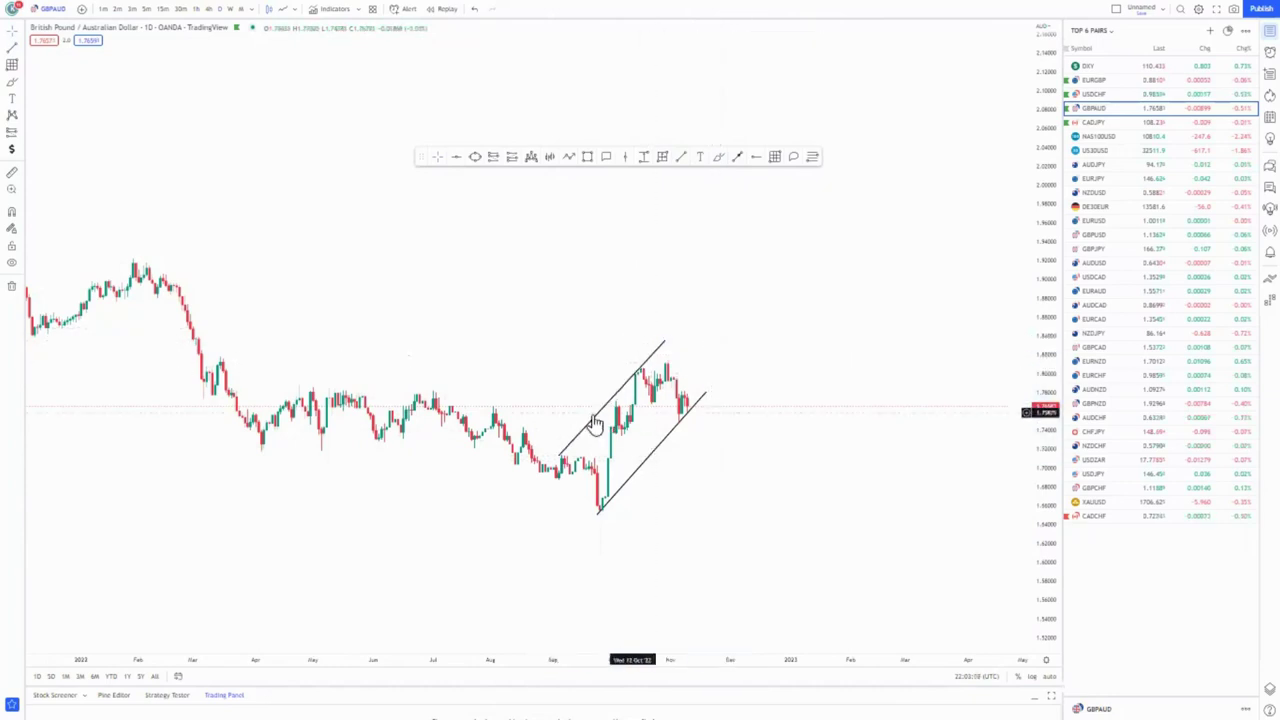
Step: Add horizontal rays from the March high at about 1.816 and from the late-September candle low at about 1.65
click(214, 357)
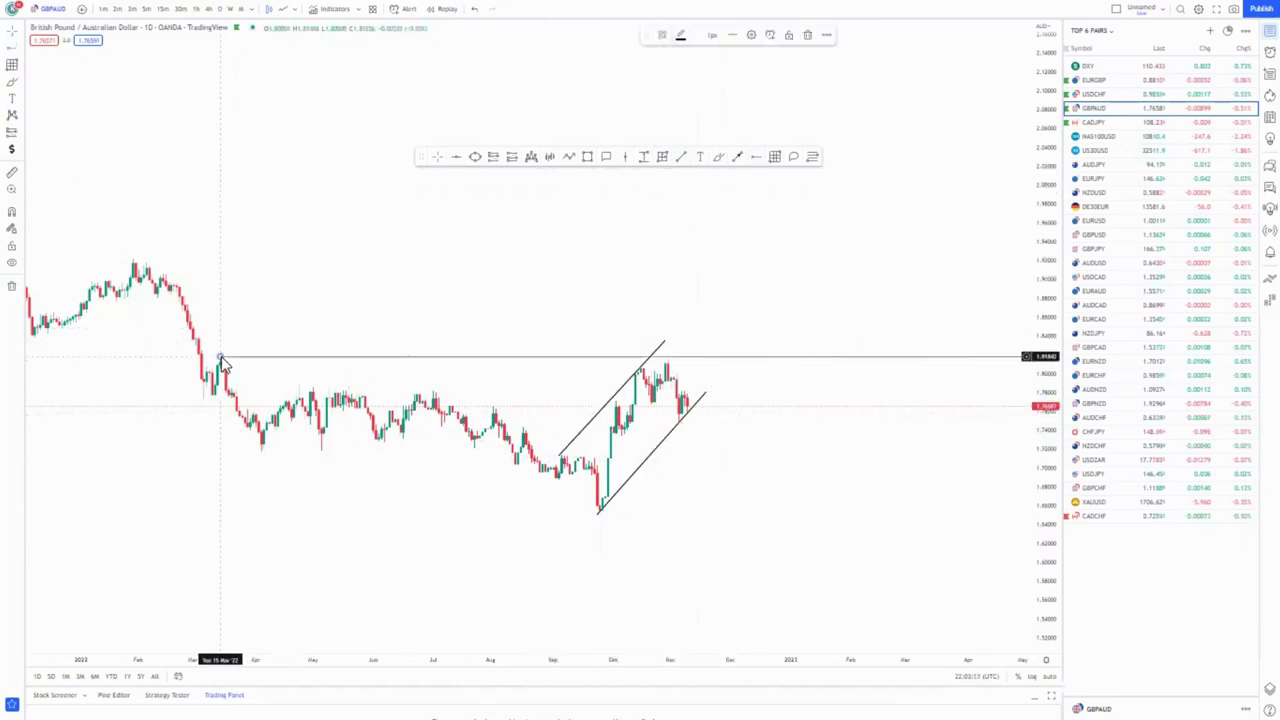
scroll(695, 227, down, 2)
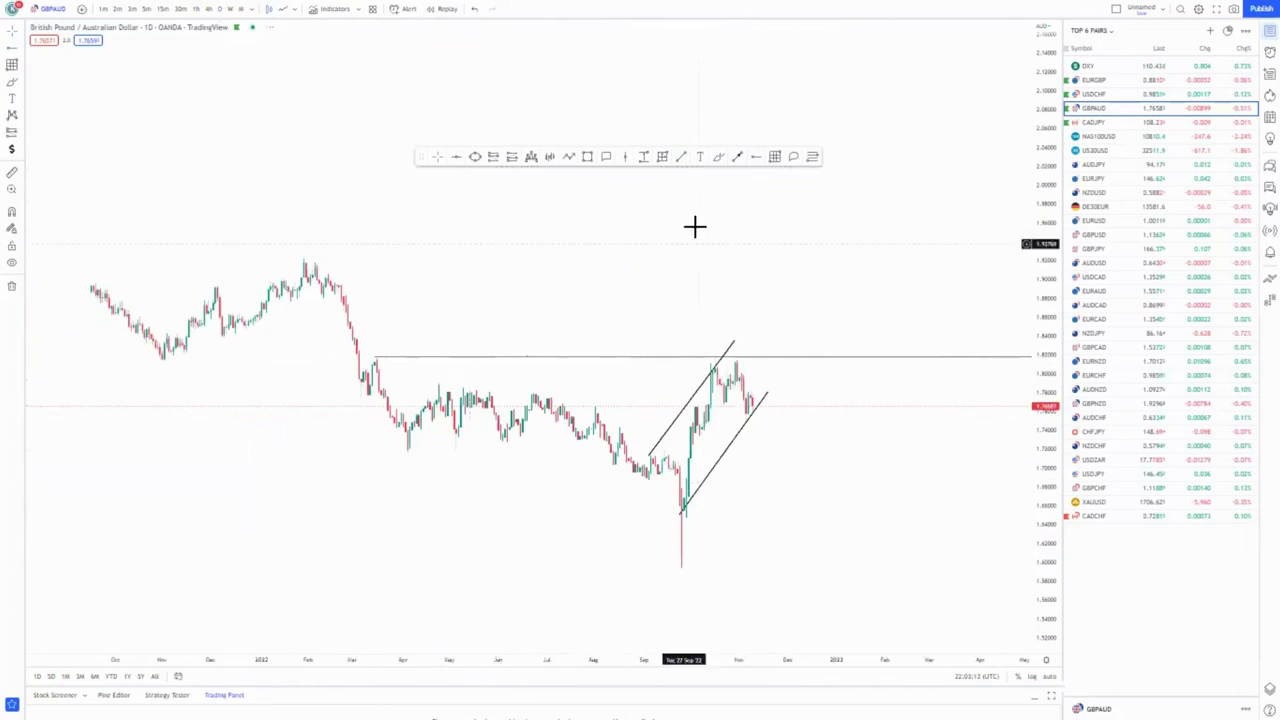
click(681, 515)
scroll(537, 545, up, 2)
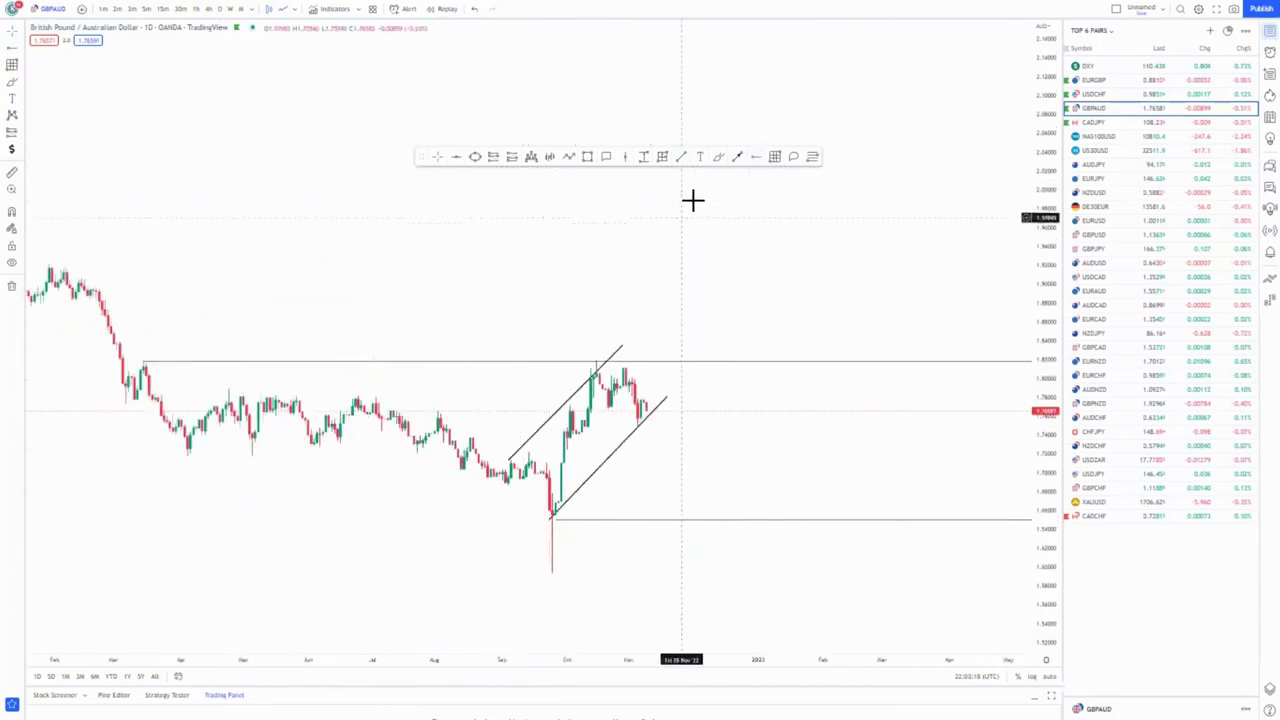
Step: Circle the March high and brush the October rejection, a zigzag decline to the lower ray, and the latest swings inside the channel
drag(147, 357, 151, 380)
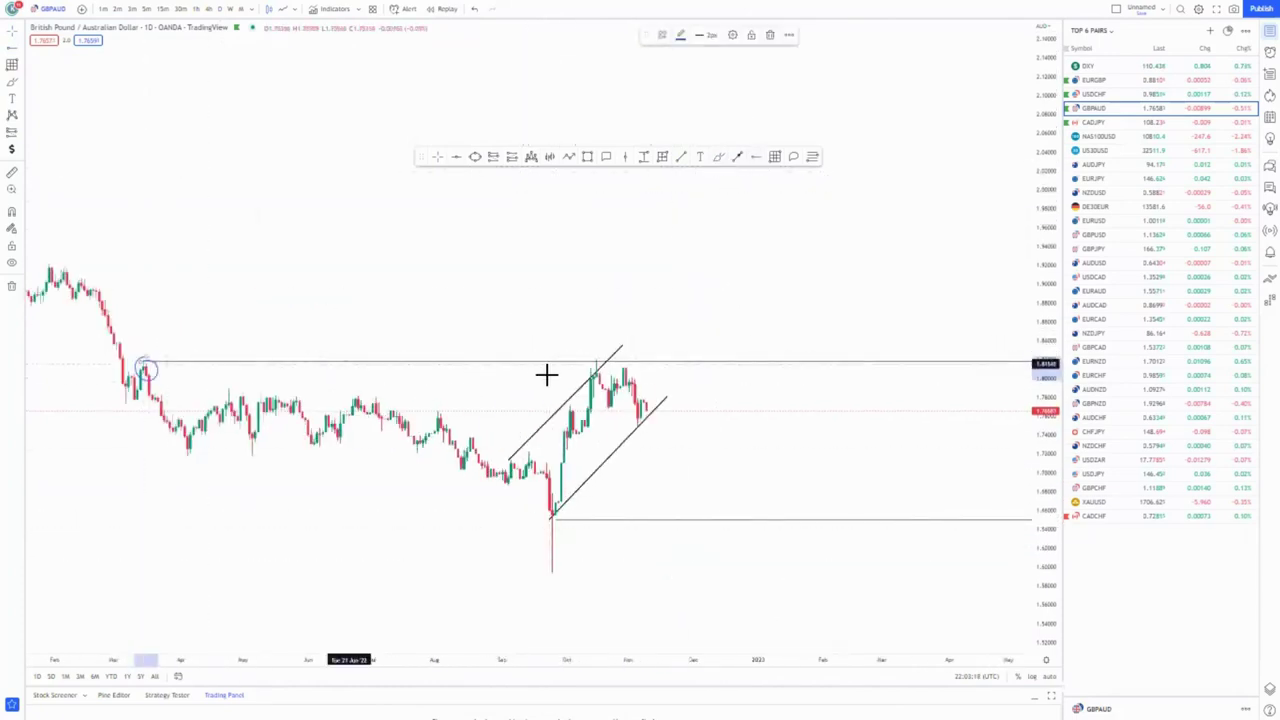
mouse_move(660, 360)
mouse_down()
mouse_move(631, 370)
mouse_move(651, 354)
mouse_move(711, 471)
mouse_move(752, 518)
mouse_up()
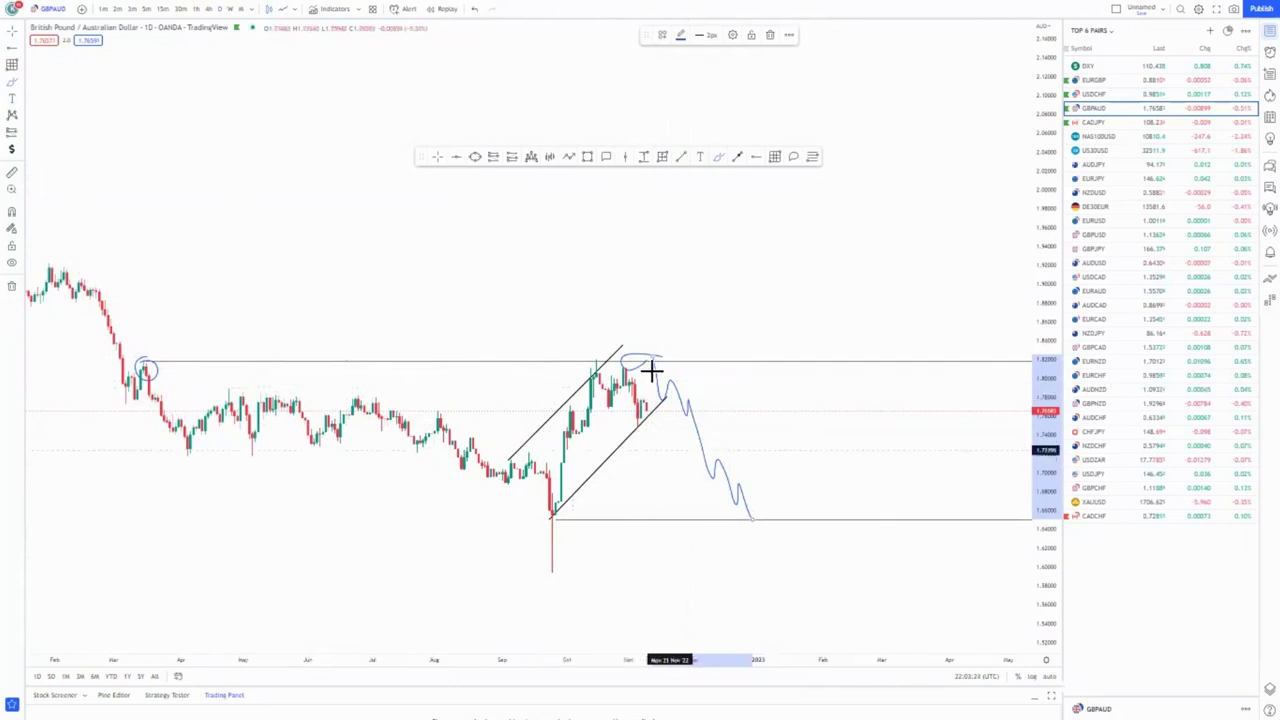
scroll(386, 400, up, 1)
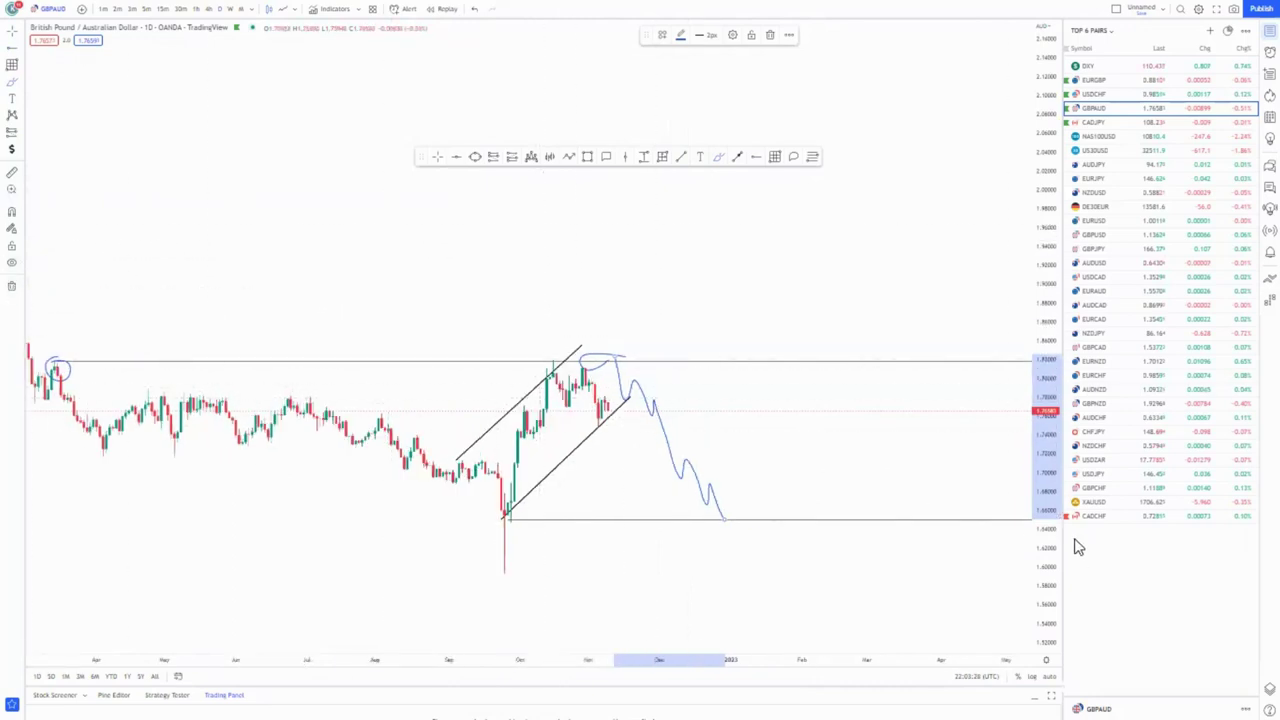
drag(1038, 567, 1038, 535)
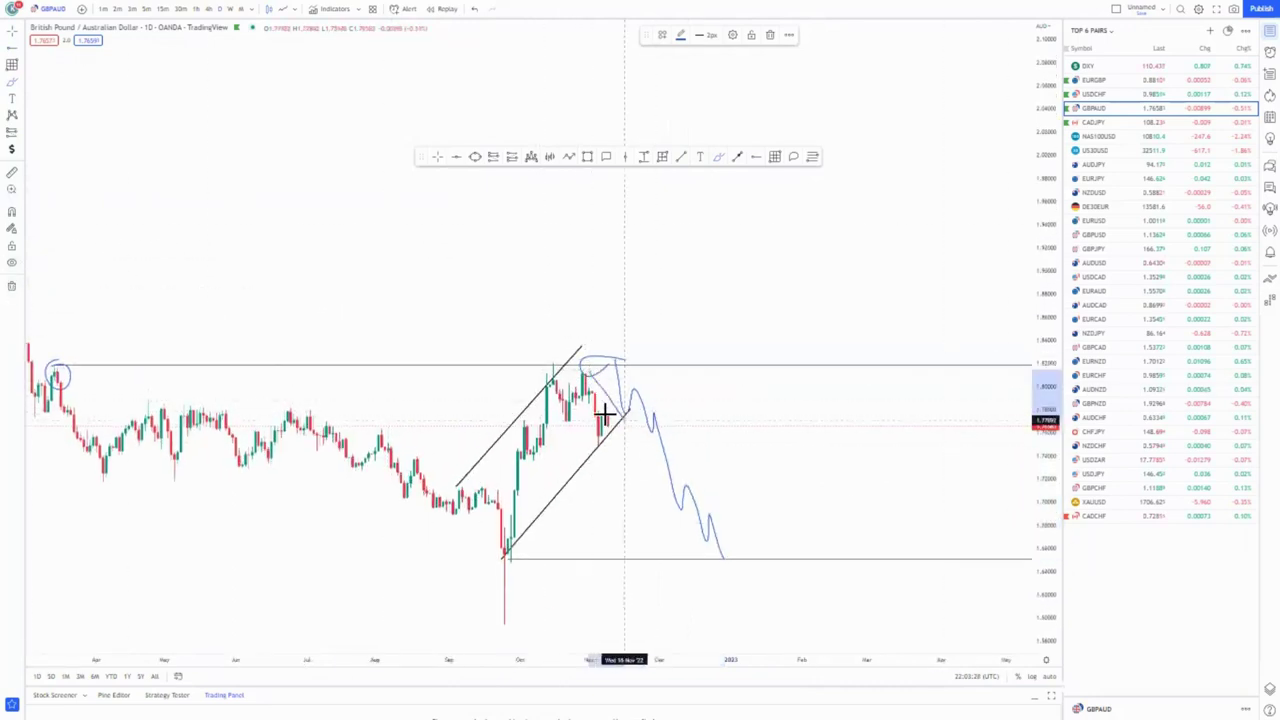
drag(600, 442, 620, 373)
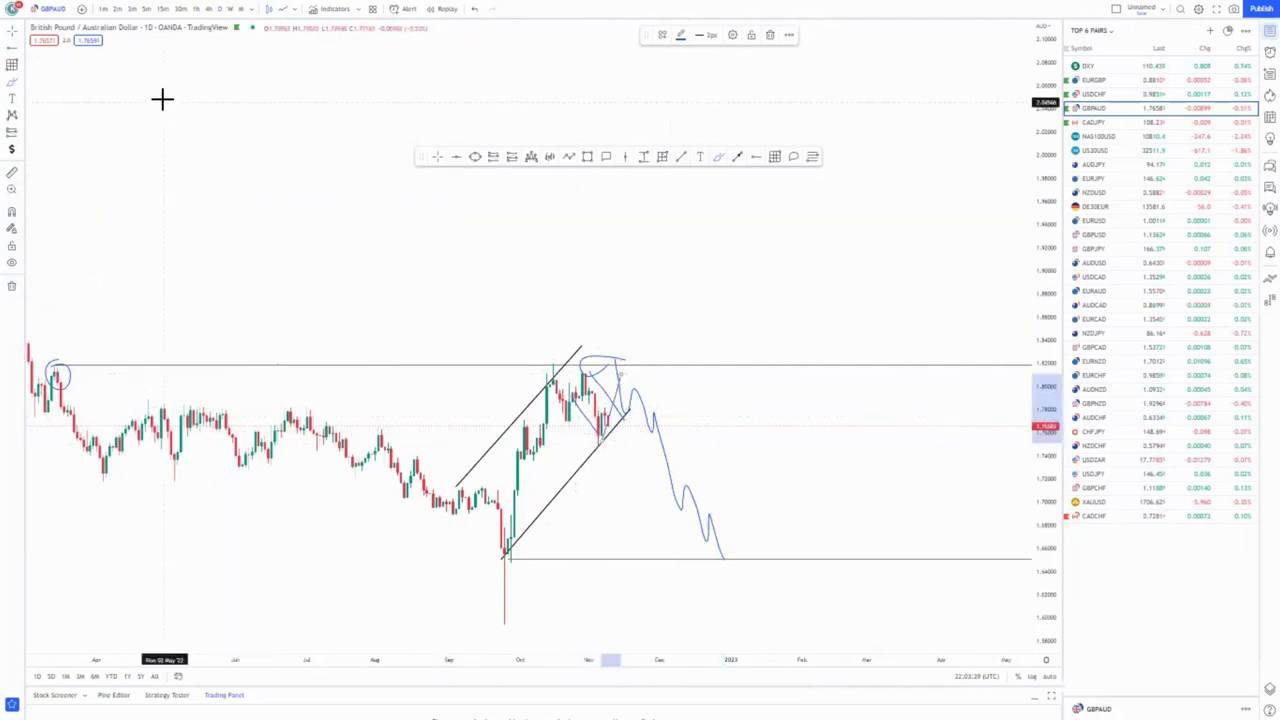
Step: Replace all drawings with horizontal rays from the March high at about 1.817 and the late-September wick low at about 1.60
click(12, 286)
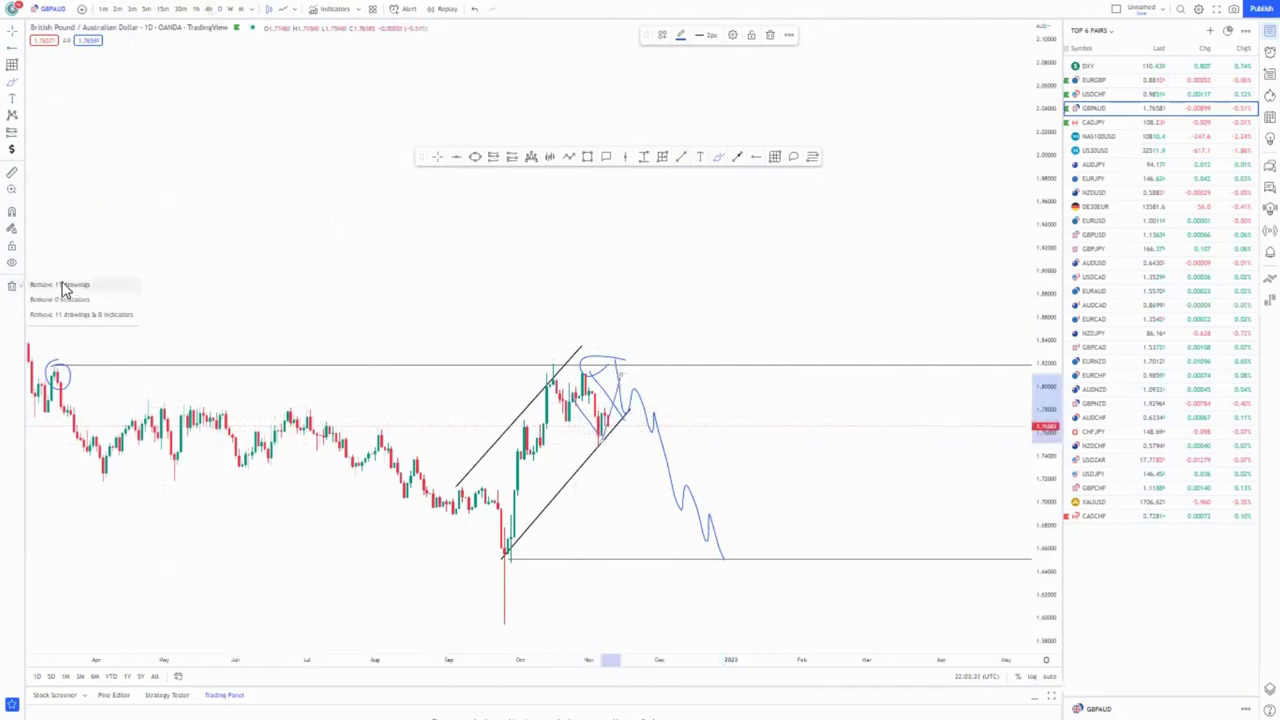
click(63, 290)
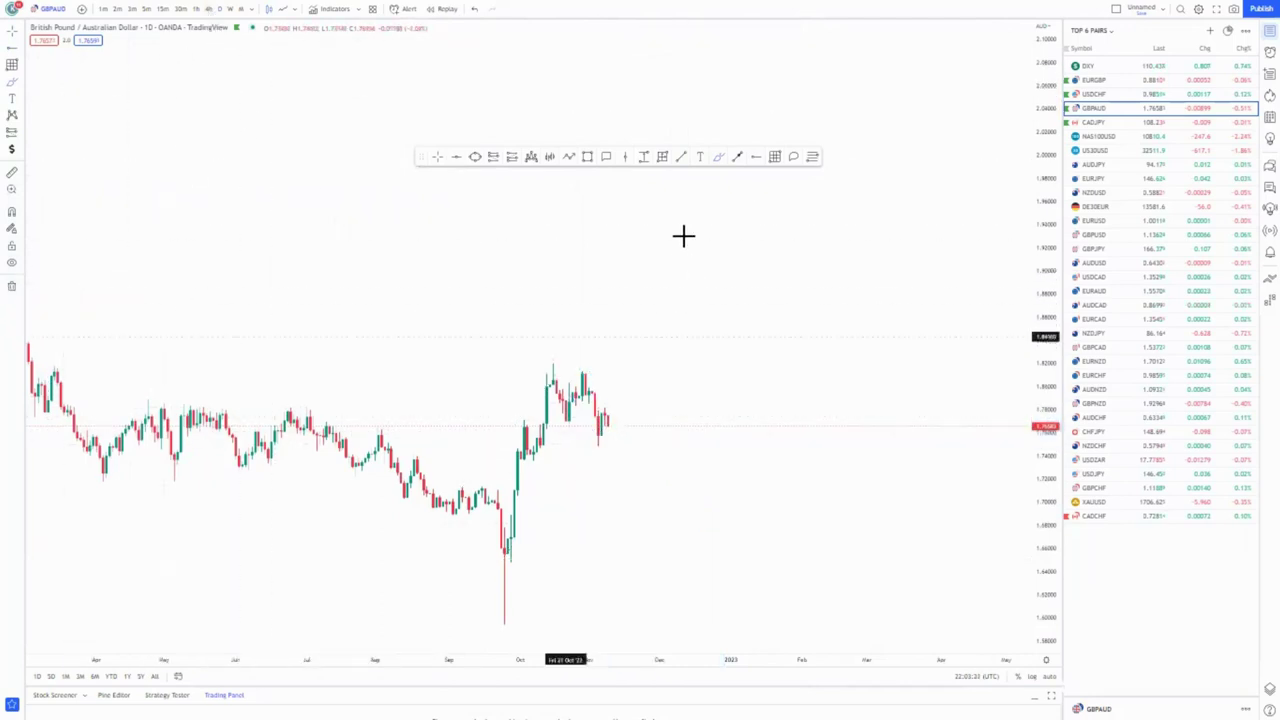
click(54, 366)
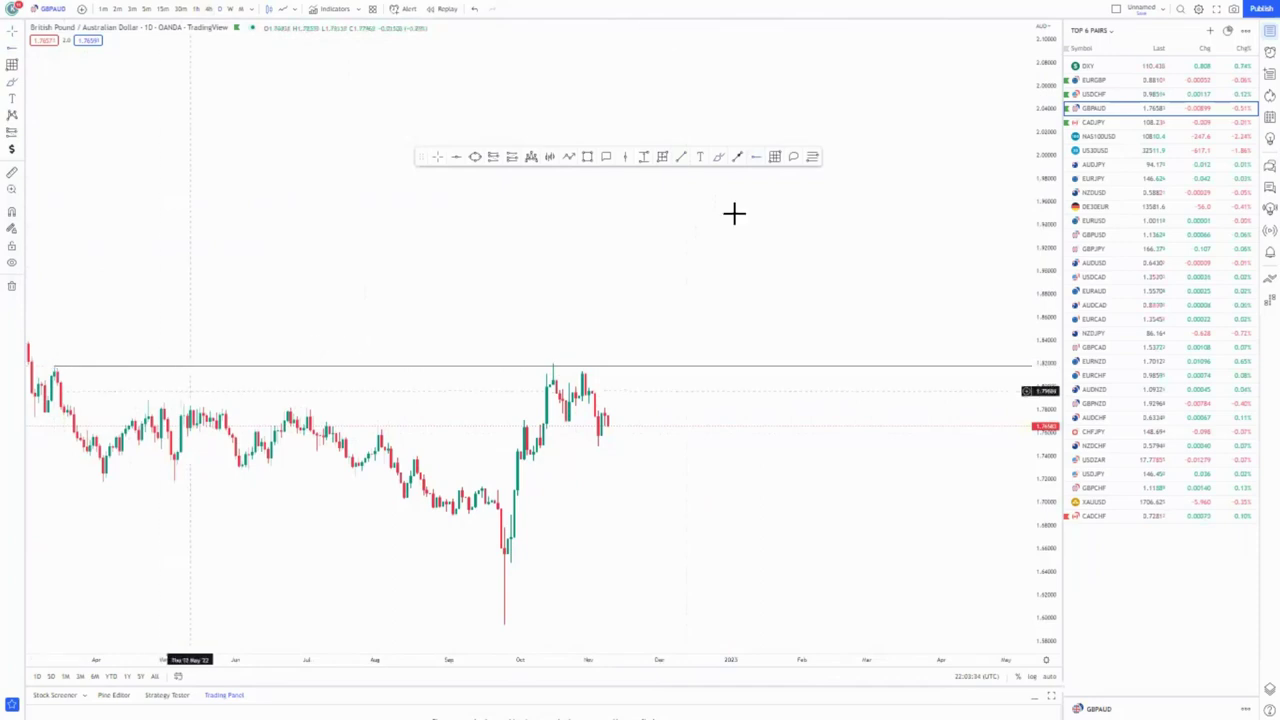
click(503, 621)
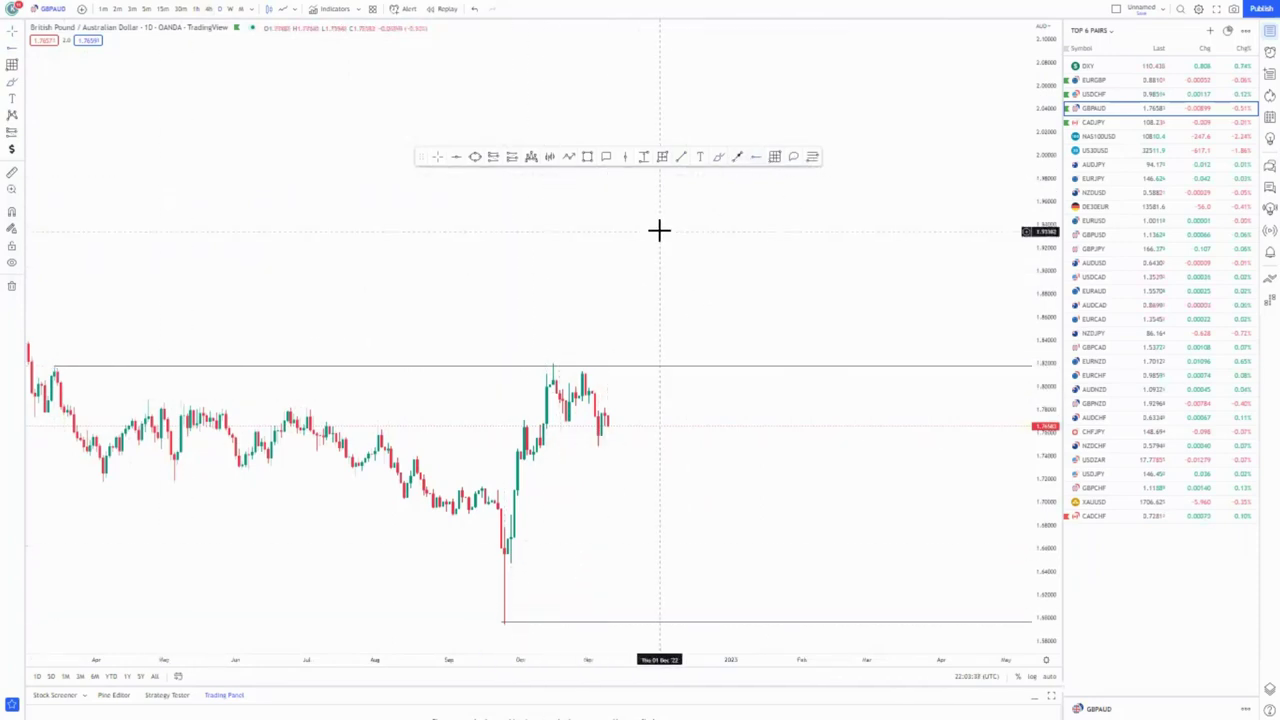
Step: Hide the watchlist to widen the GBPAUD chart and frame the price action between both horizontal rays
click(1270, 31)
scroll(748, 497, up, 2)
drag(797, 528, 795, 483)
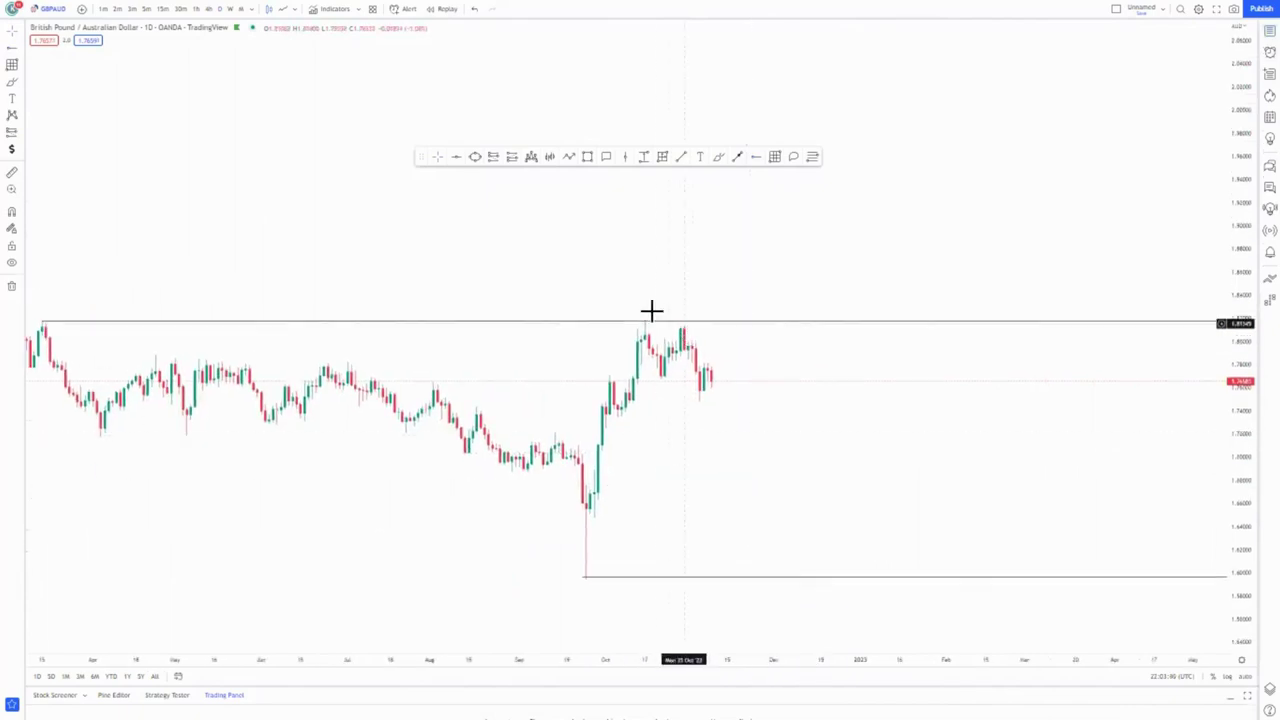
Step: Draw a rising channel: lower trendline from the 28 September low to about 1.77, upper one from the 13 September high past October's peak
click(590, 520)
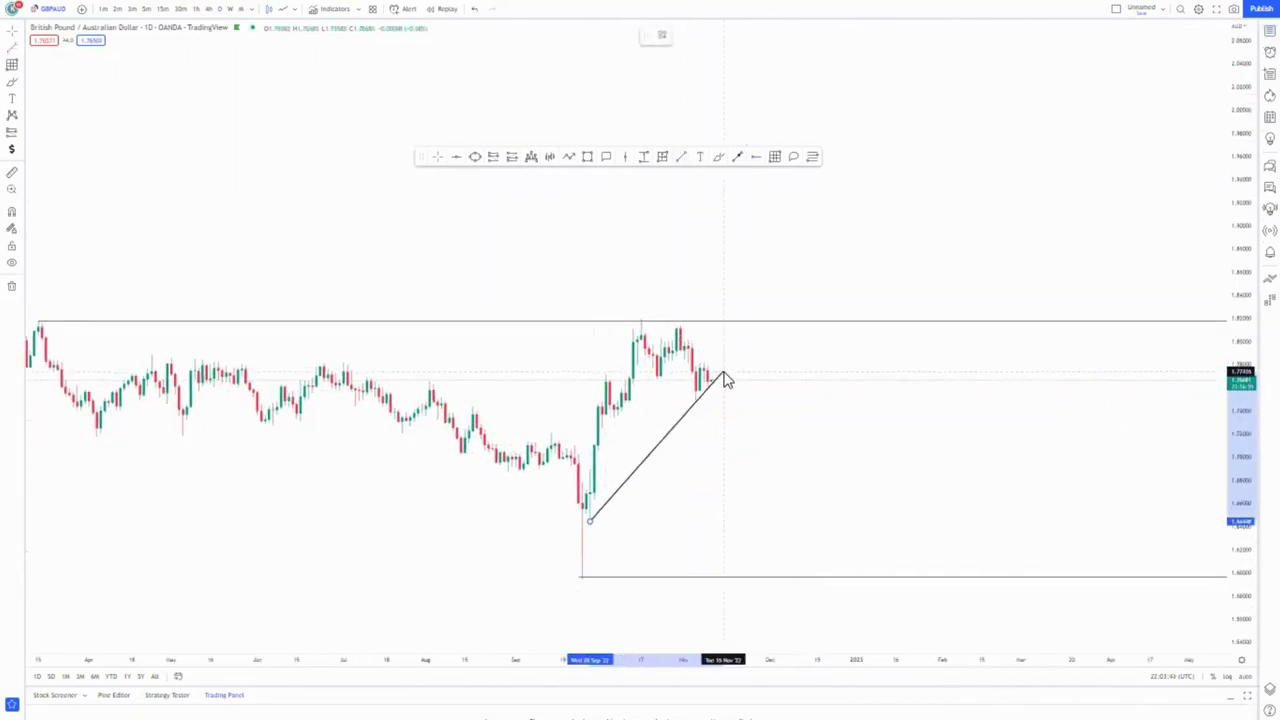
click(723, 375)
click(546, 436)
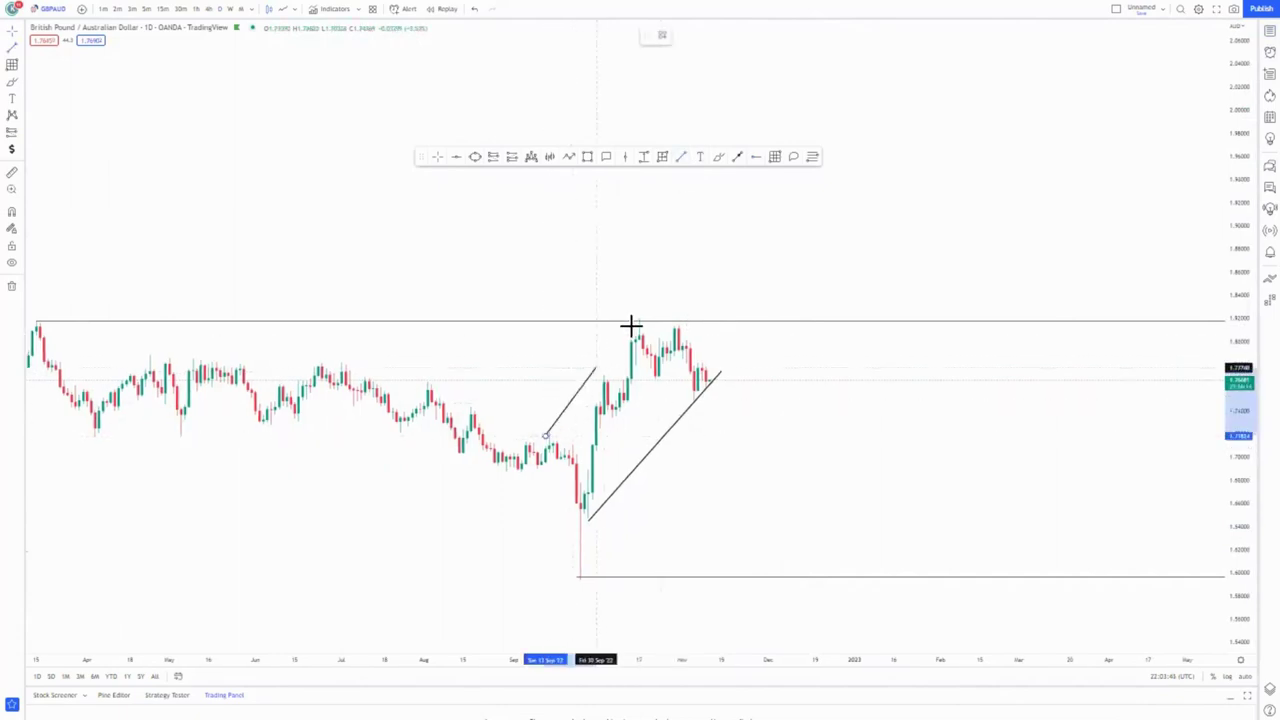
click(646, 313)
click(734, 470)
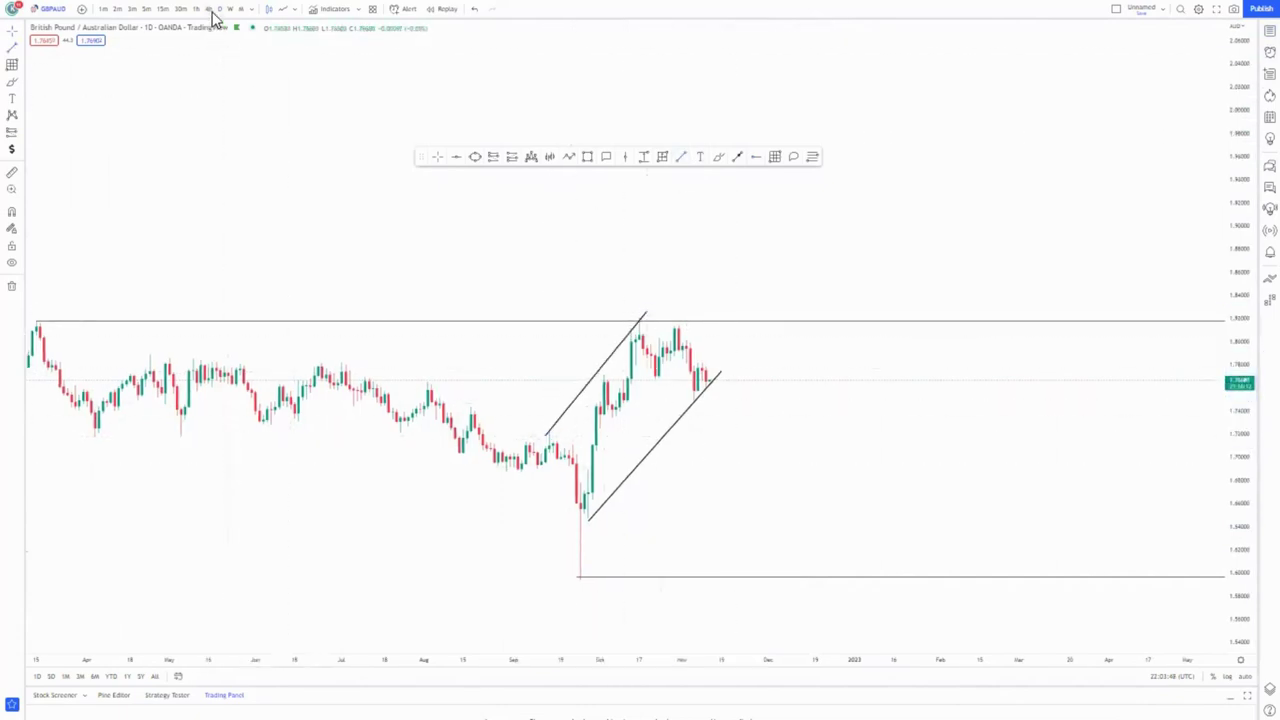
Step: Switch GBPAUD to the 4-hour timeframe and frame the rising channel up to the latest candles
click(208, 9)
scroll(520, 520, down, 5)
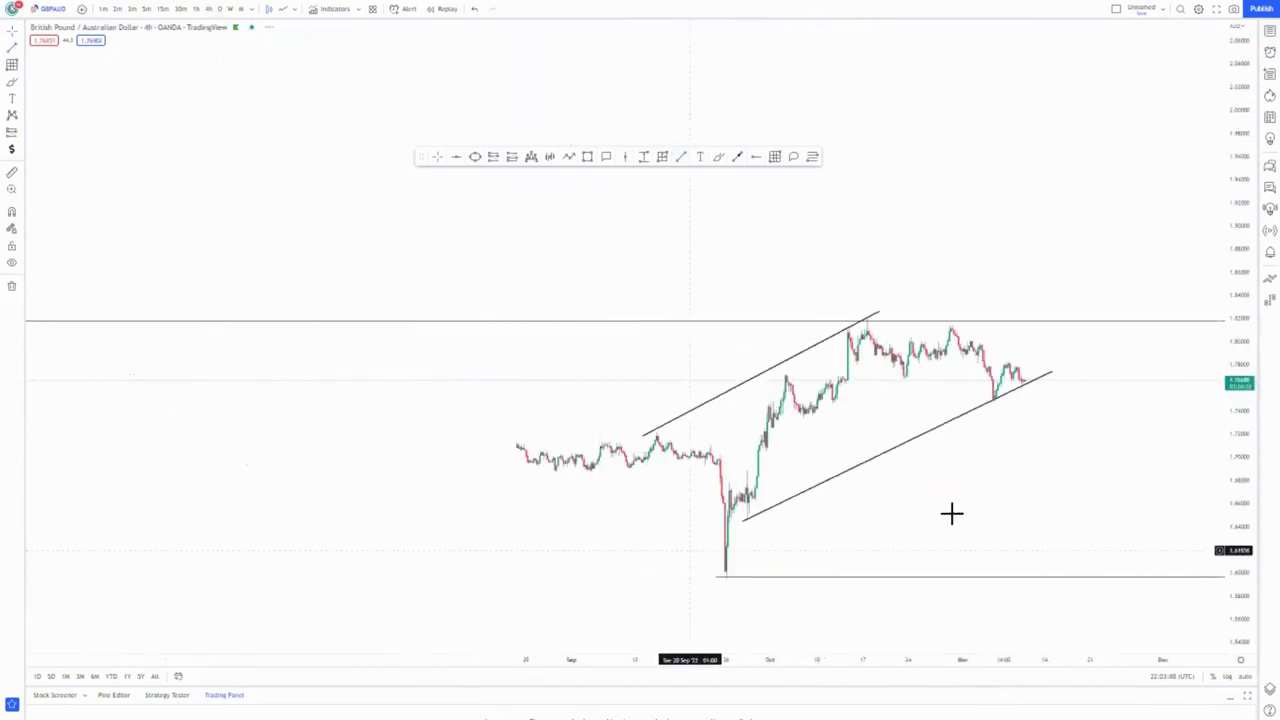
drag(1228, 563, 1226, 447)
scroll(1130, 539, up, 5)
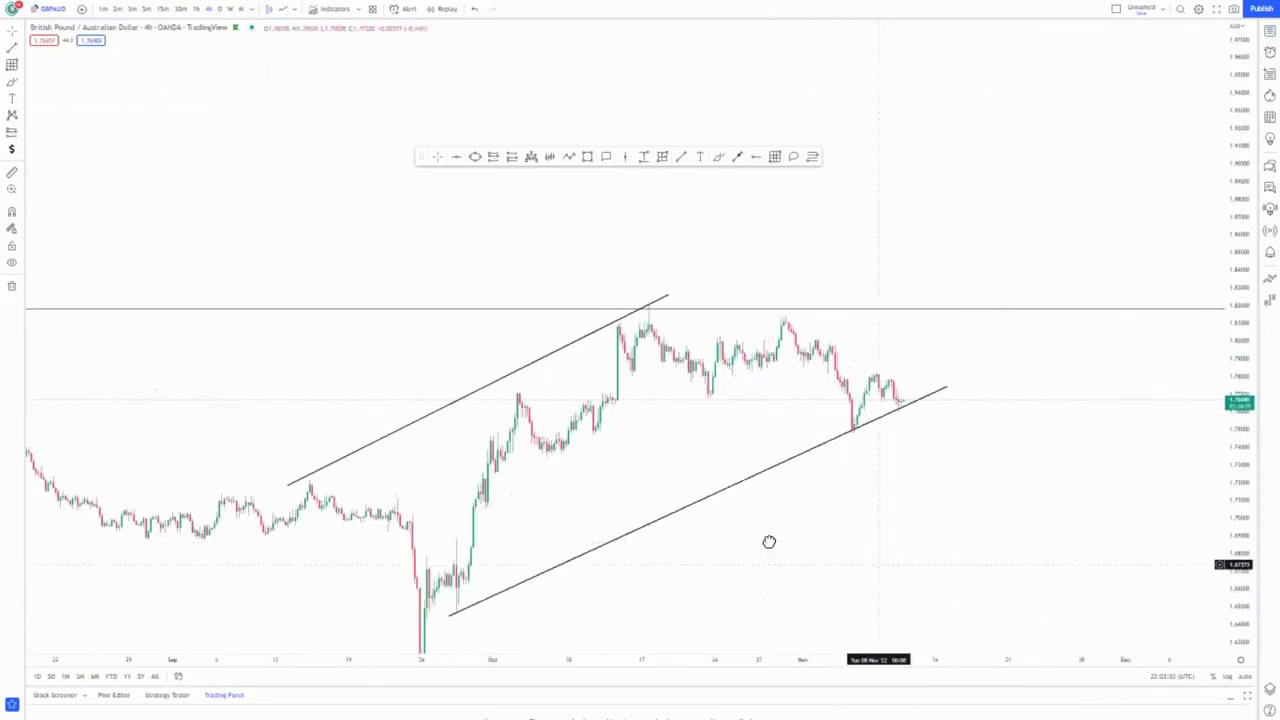
drag(769, 541, 659, 530)
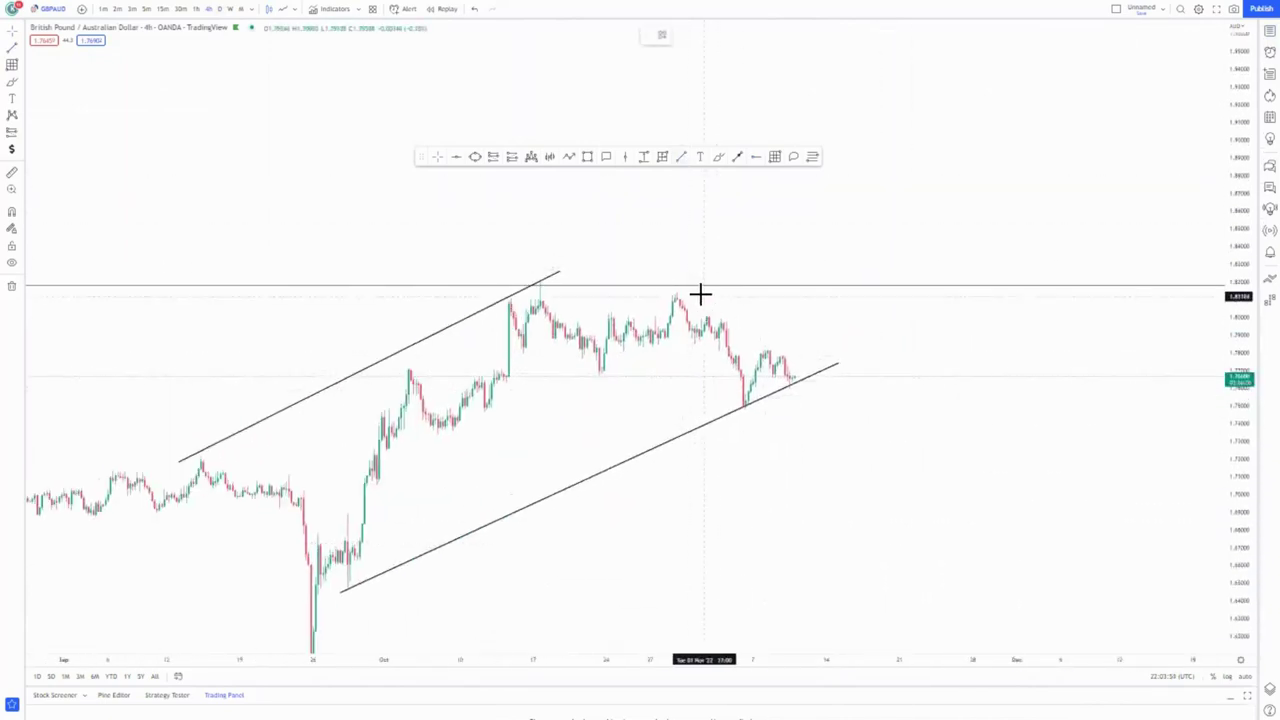
click(681, 287)
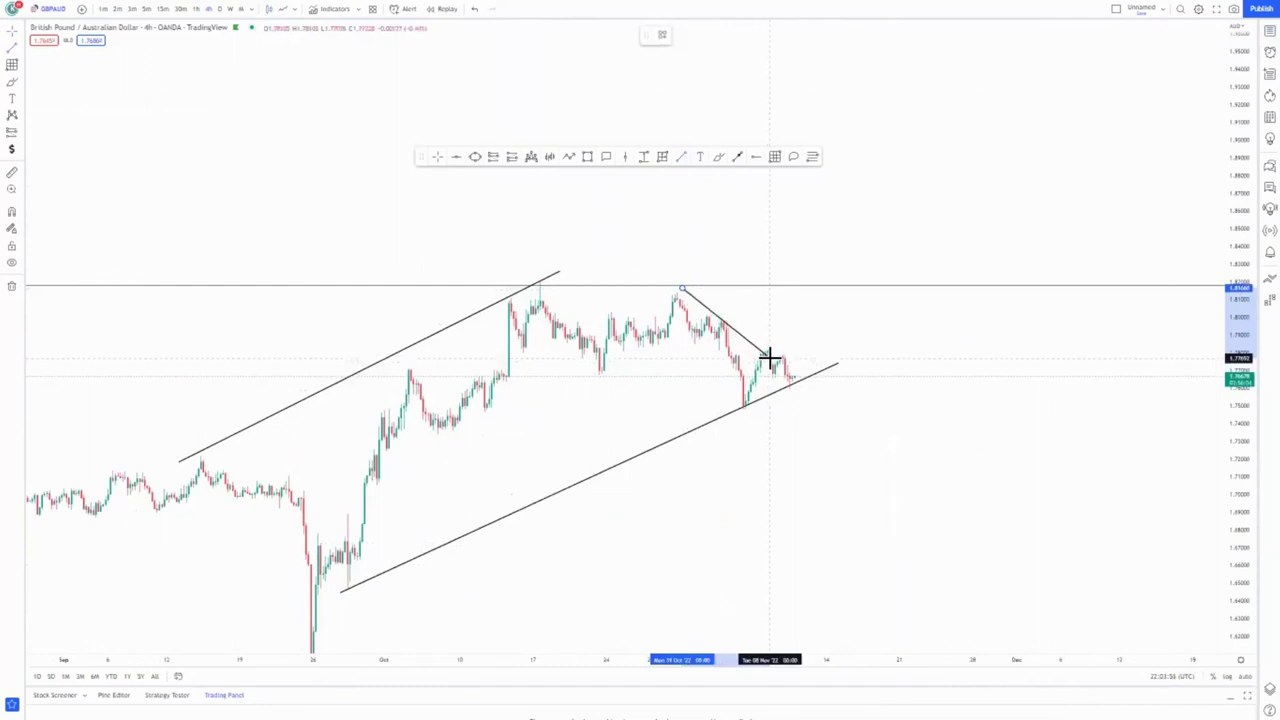
key(Escape)
scroll(530, 420, down, 3)
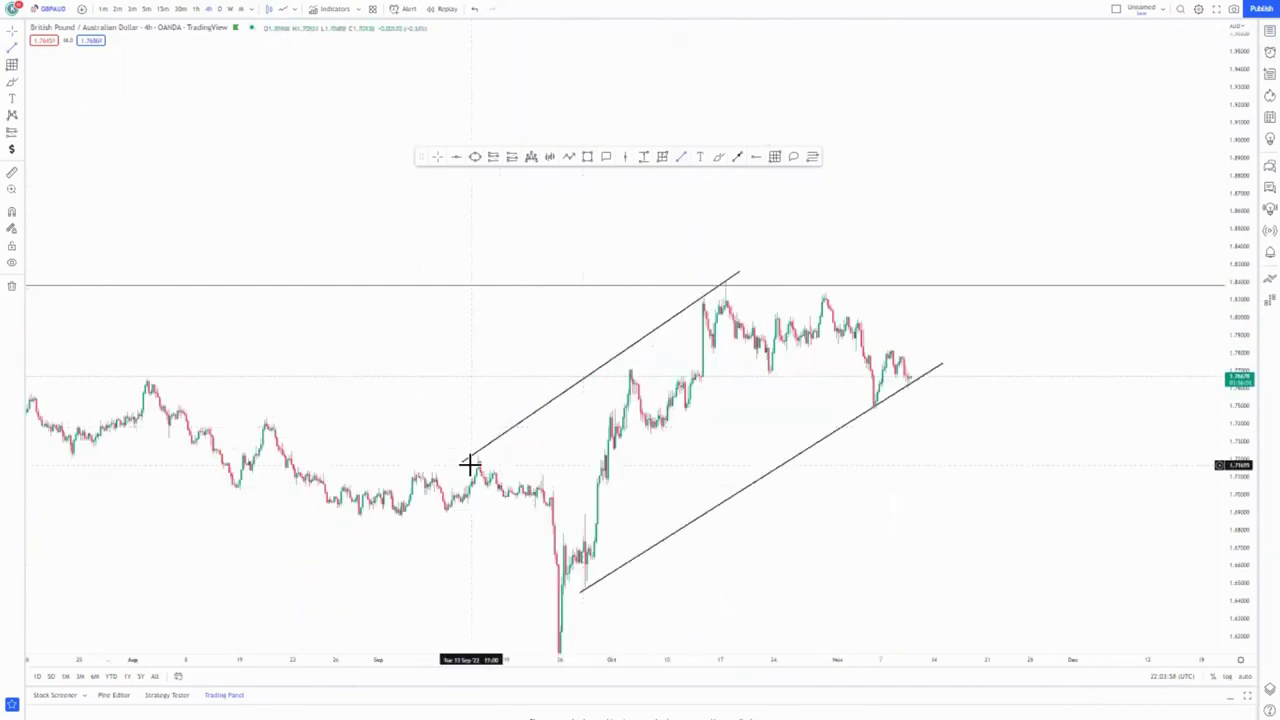
Step: Align the upper channel line's start with the 13 September high and switch GBPAUD to the 1-hour timeframe
drag(464, 464, 476, 461)
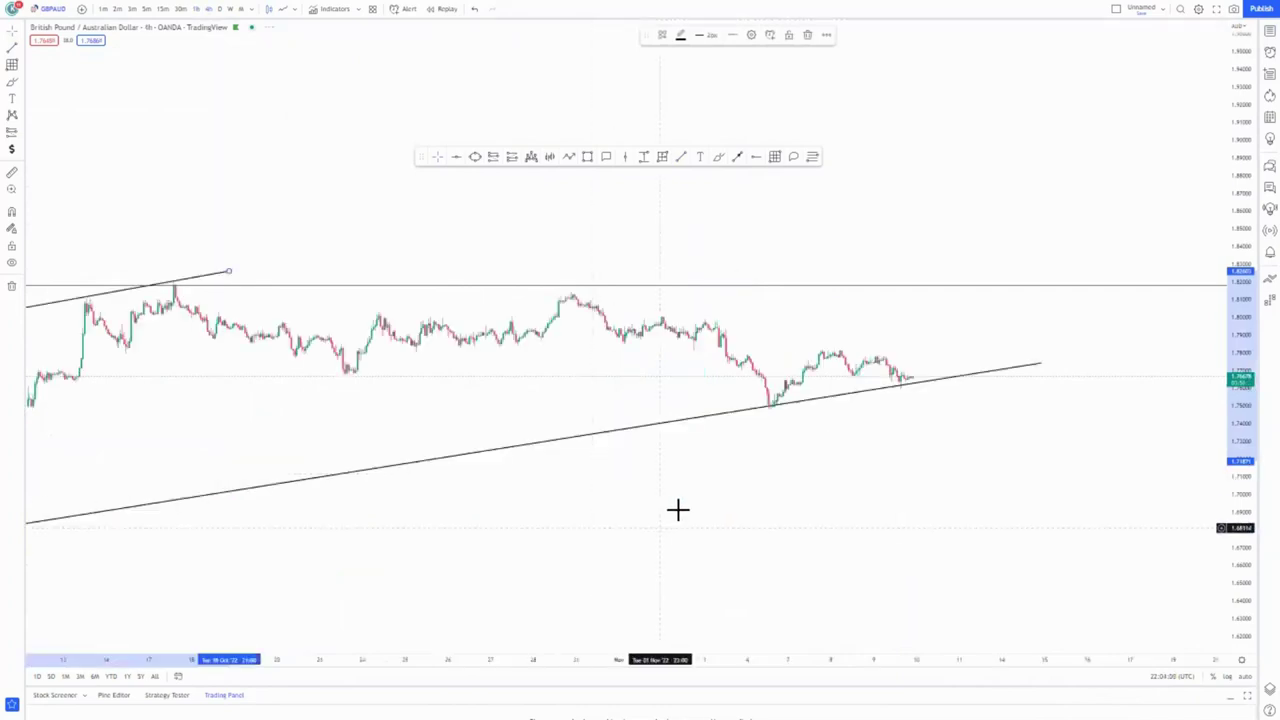
drag(1246, 606, 1246, 418)
drag(544, 432, 451, 471)
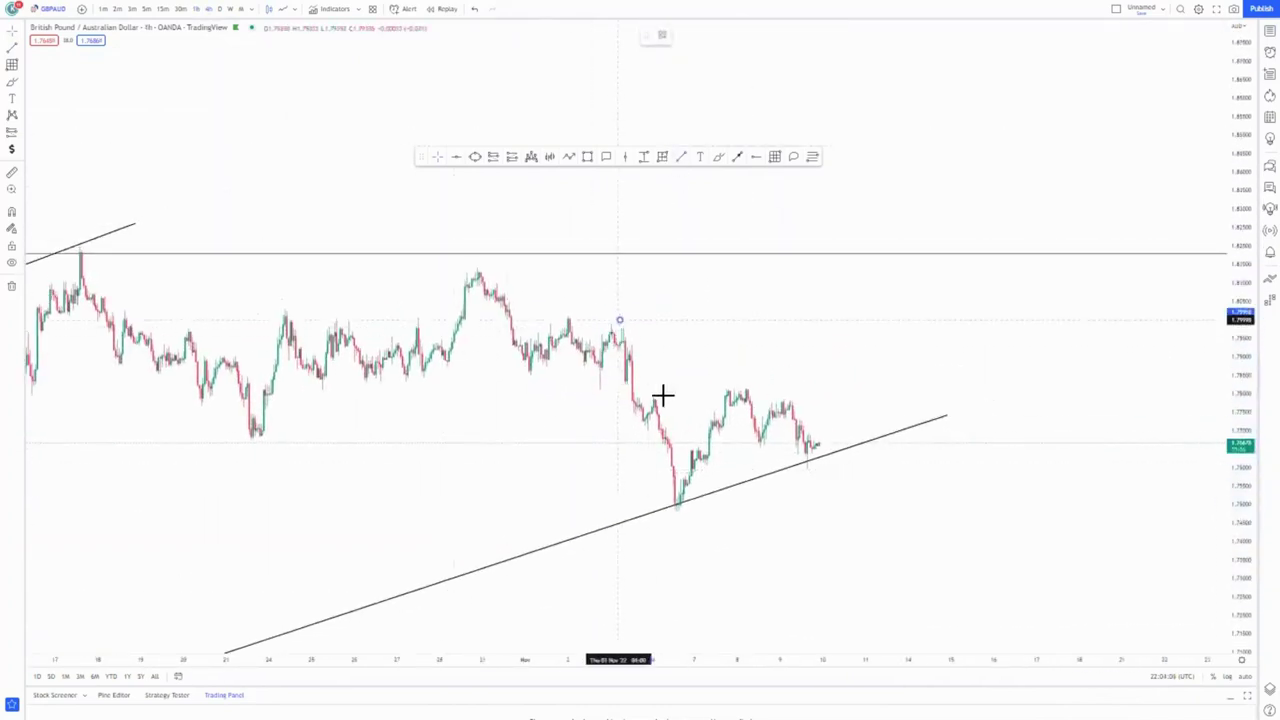
Step: Draw a steep falling channel around the early-November drop, from the 3 November high near 1.80 to the low on the rising trendline
drag(619, 320, 692, 485)
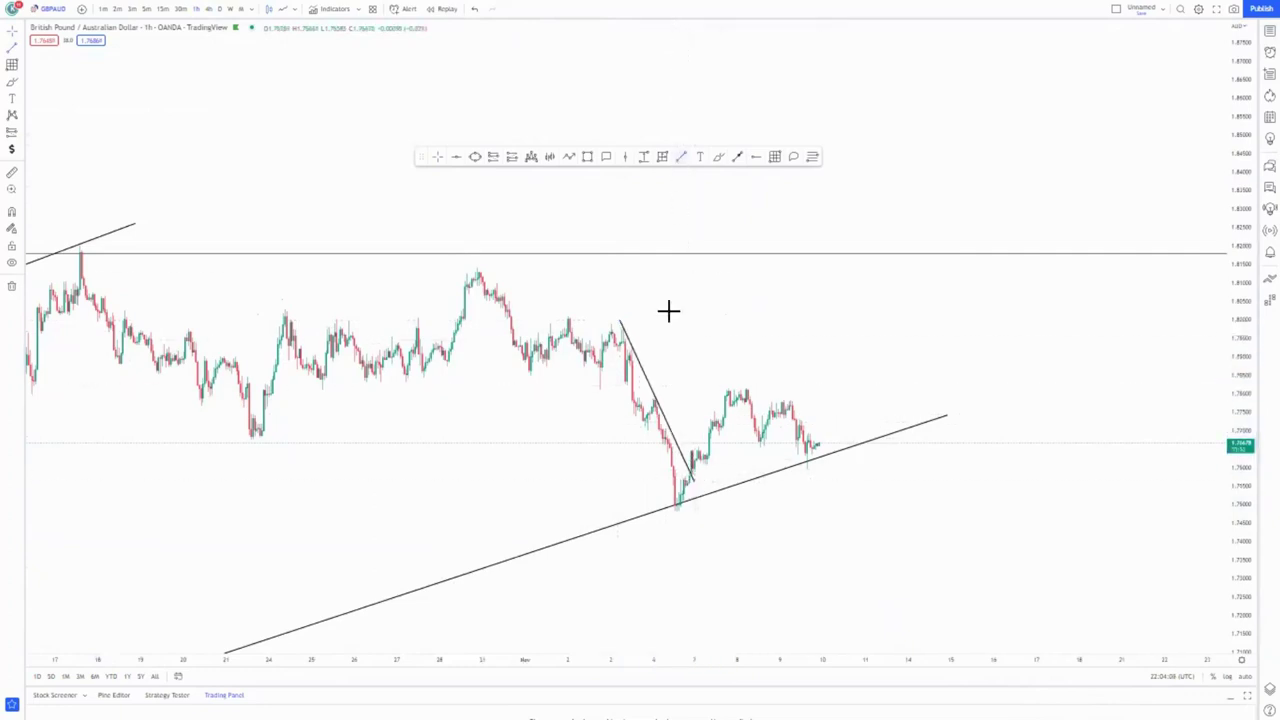
mouse_move(601, 366)
mouse_down()
mouse_move(674, 514)
mouse_move(743, 491)
mouse_move(751, 470)
mouse_up()
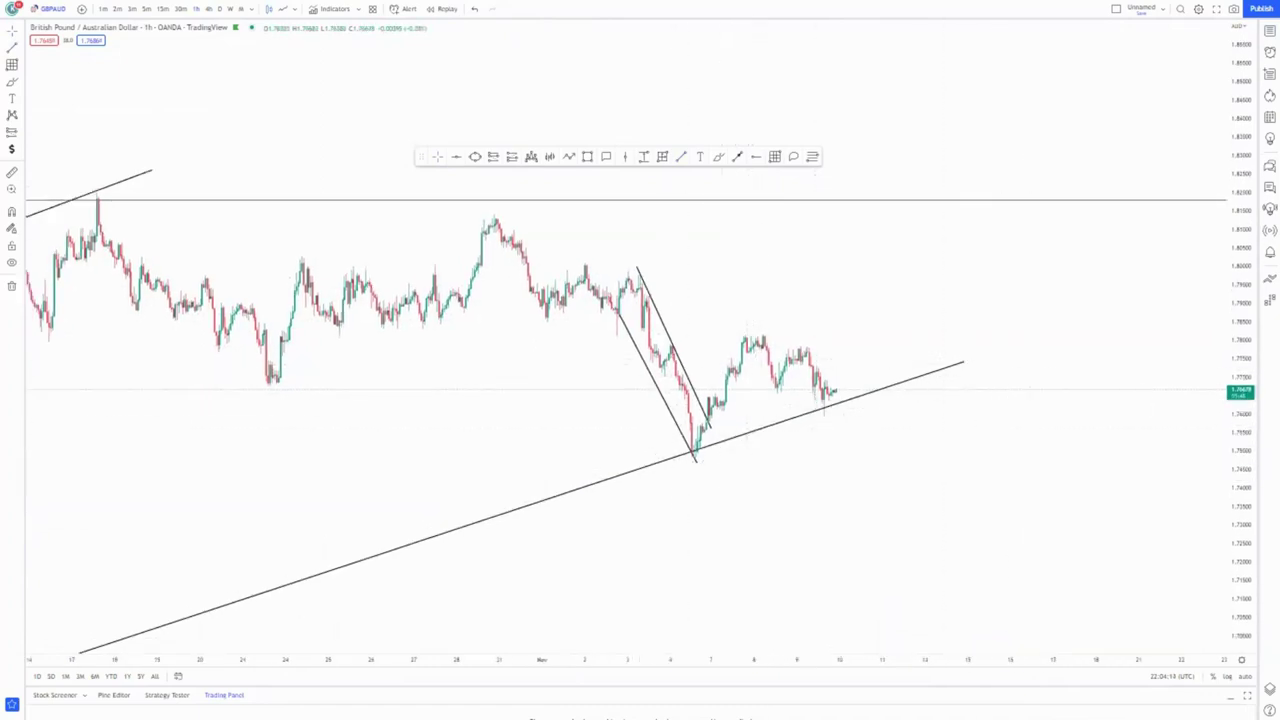
drag(1247, 248, 1247, 335)
drag(872, 458, 918, 457)
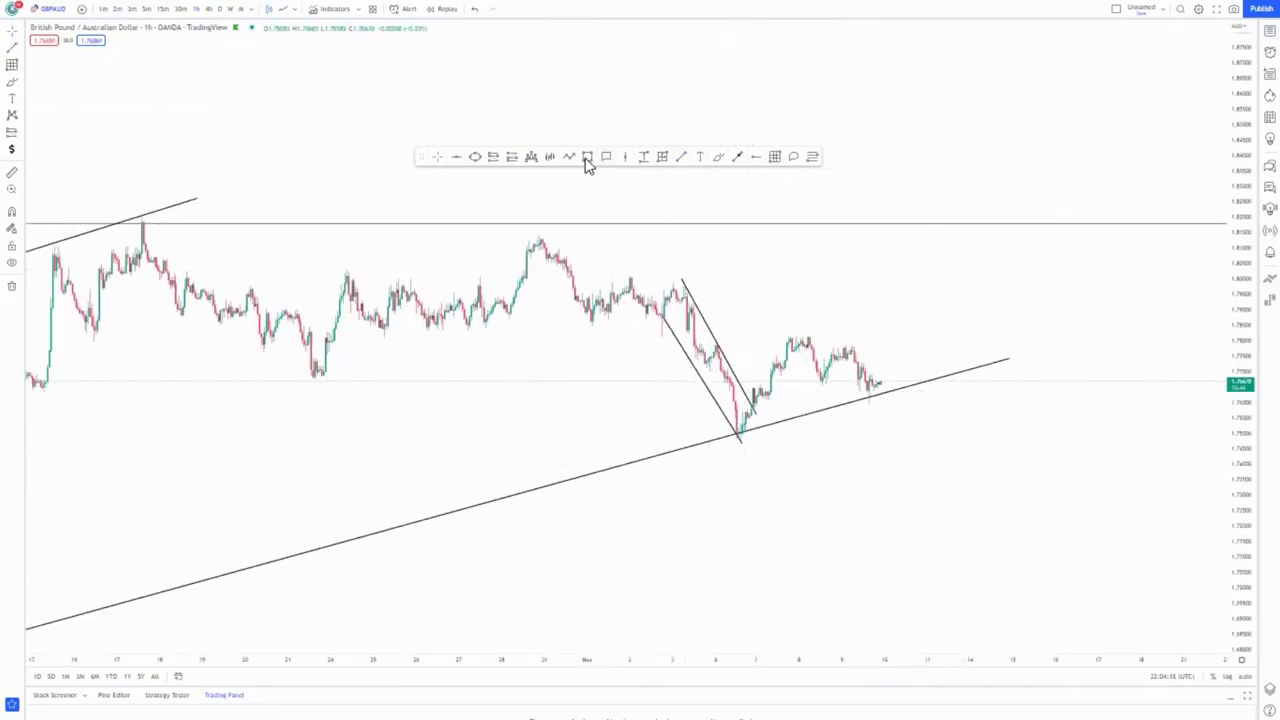
Step: Mark a thin rectangle zone at about 1.77 from the falling channel to the 9 November candles
click(588, 160)
drag(706, 368, 862, 378)
click(861, 377)
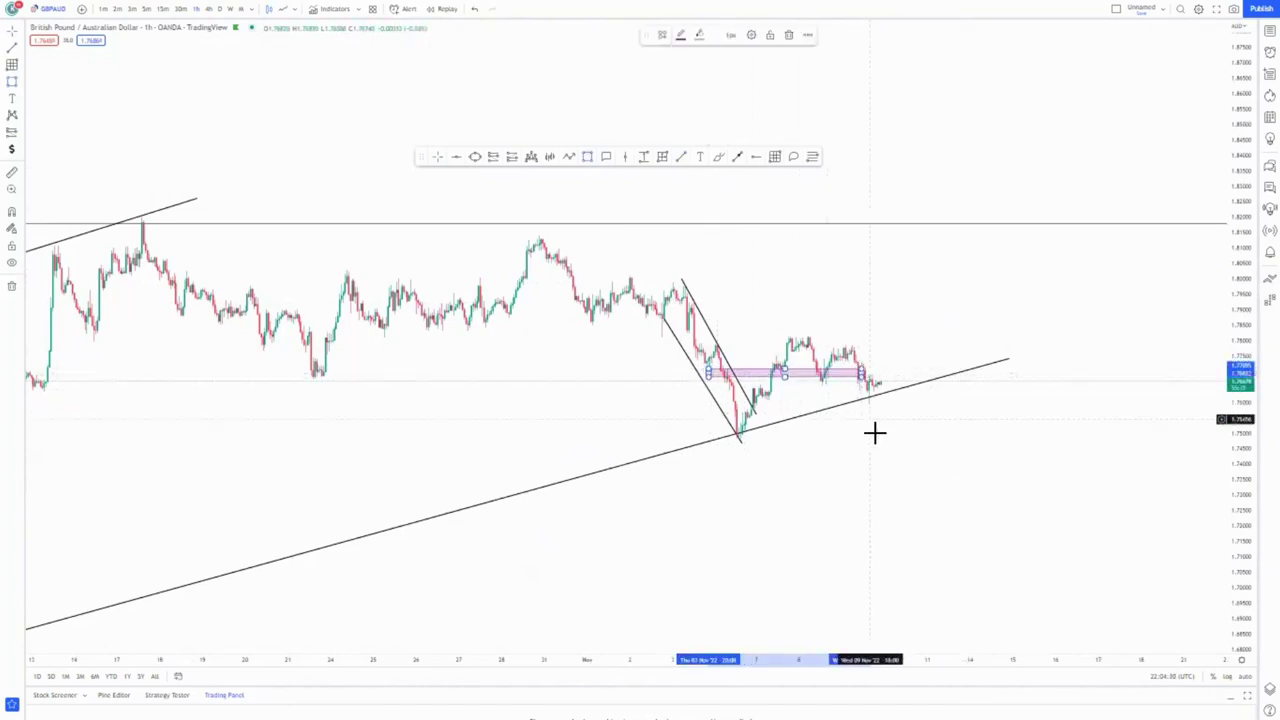
click(874, 431)
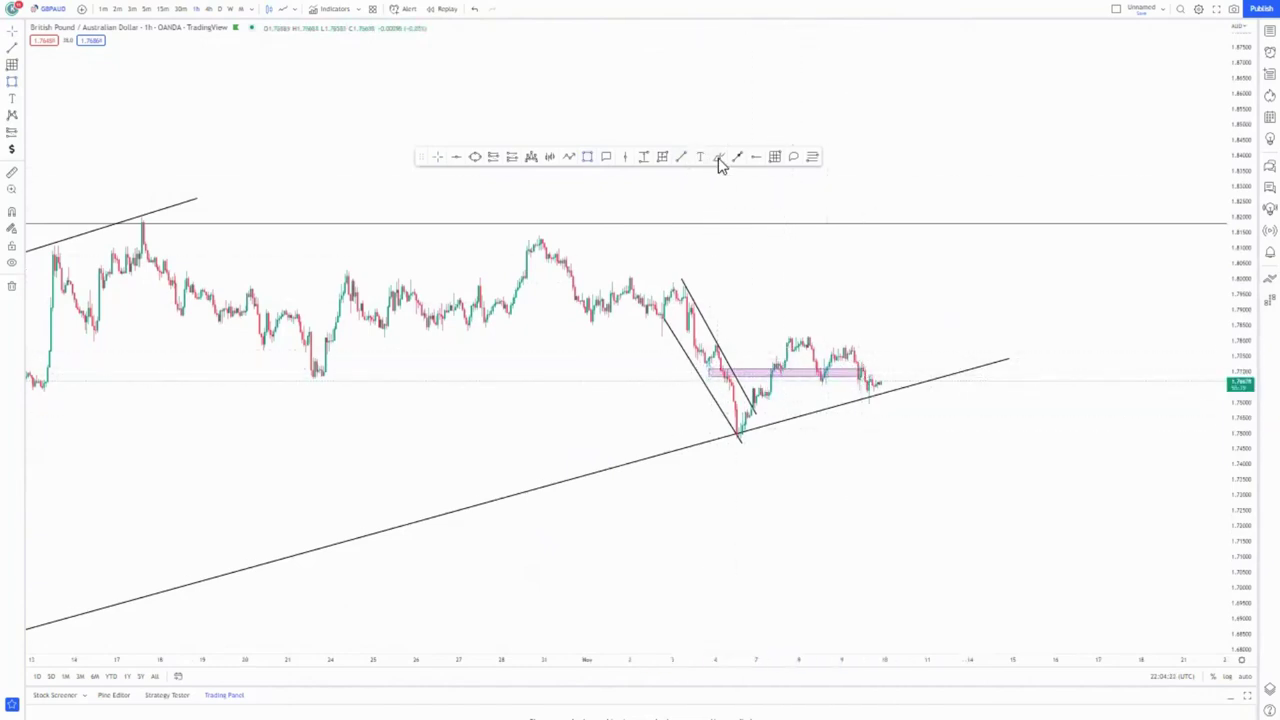
Step: Brush a flag around the 7–9 November candles, with projected paths up to the horizontal ray and one dropping back below the rising trendline
click(801, 375)
mouse_move(790, 365)
mouse_down()
mouse_move(829, 229)
mouse_move(900, 334)
mouse_move(939, 470)
mouse_up()
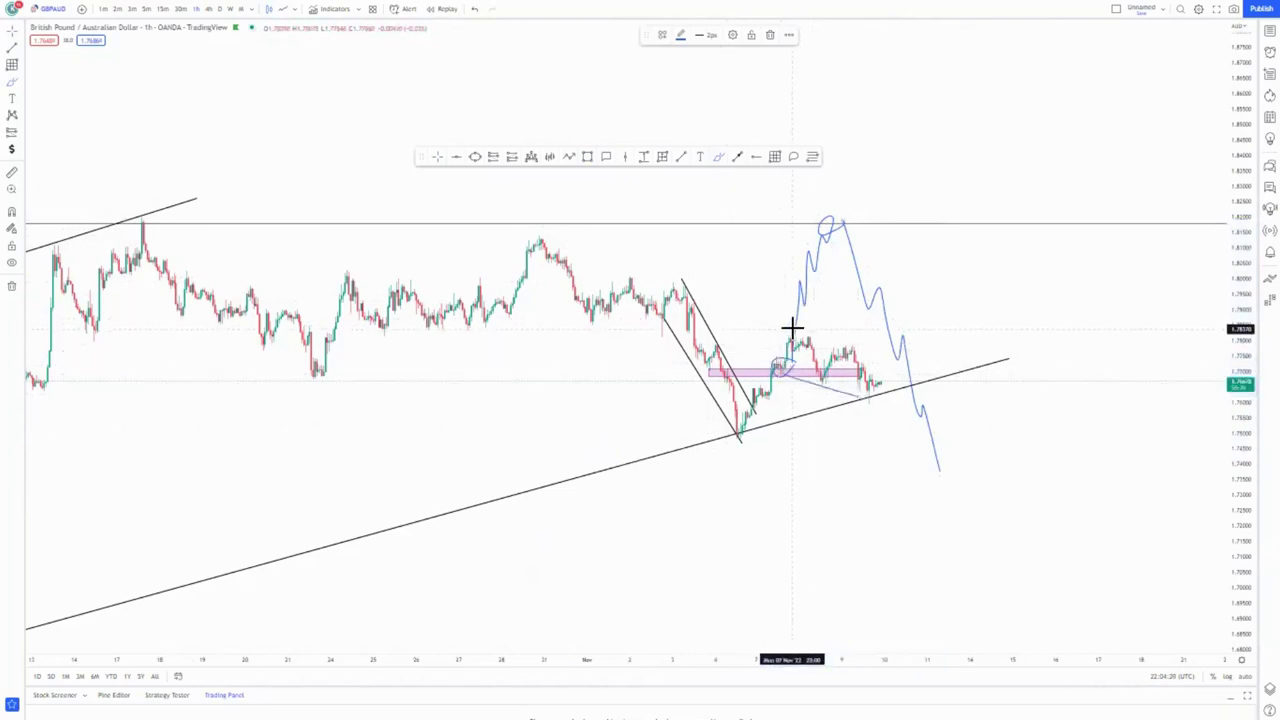
mouse_move(795, 329)
mouse_down()
mouse_move(888, 364)
mouse_move(929, 217)
mouse_move(926, 246)
mouse_up()
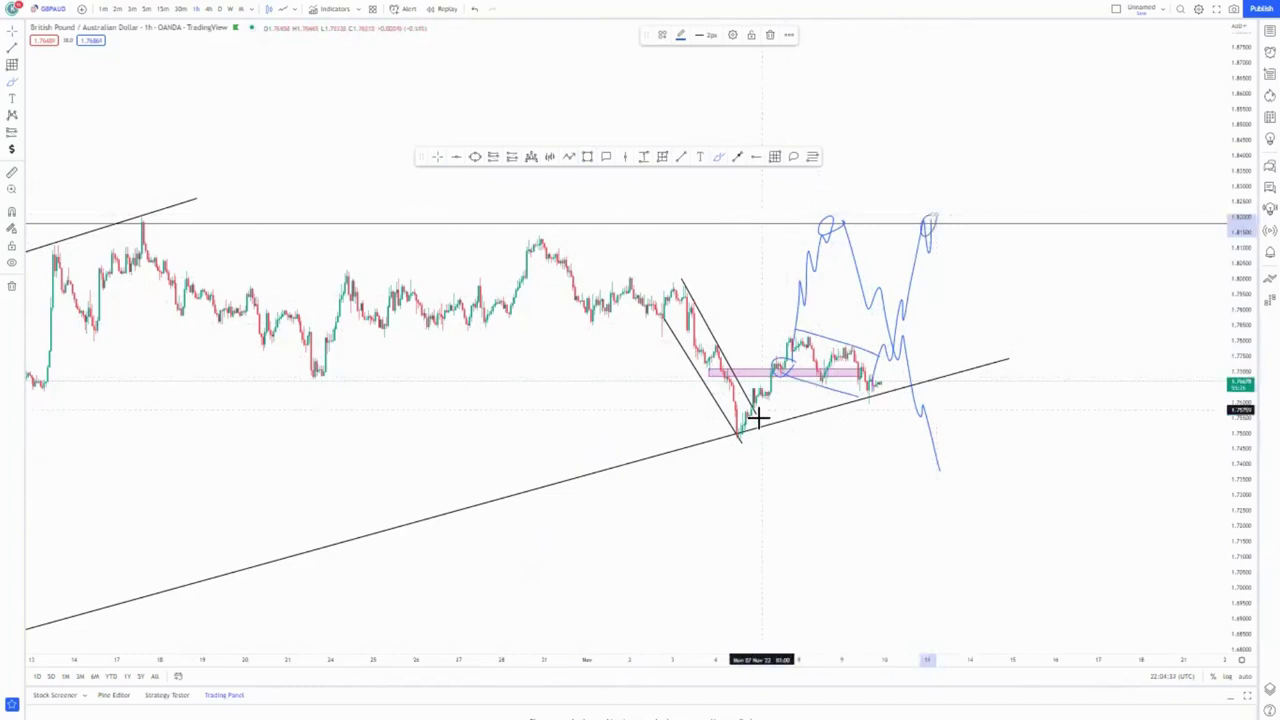
mouse_move(746, 432)
mouse_down()
mouse_move(803, 371)
mouse_move(852, 363)
mouse_move(920, 223)
mouse_up()
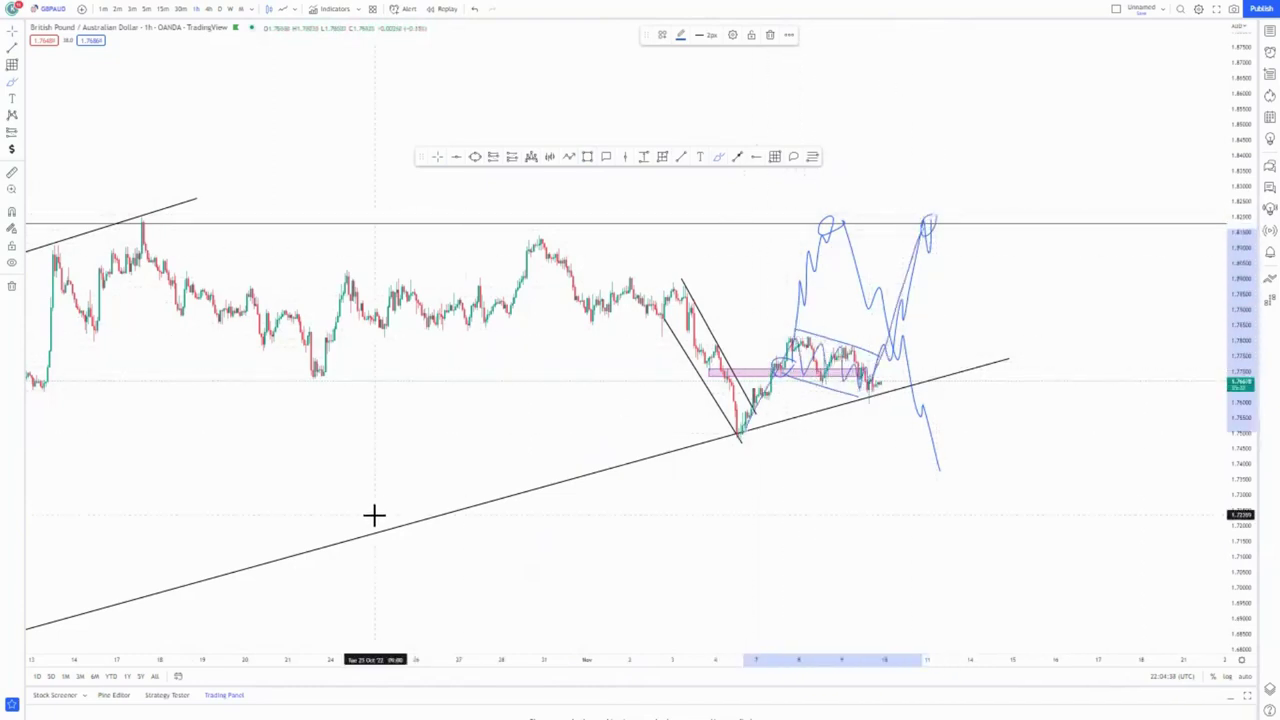
scroll(371, 514, down, 5)
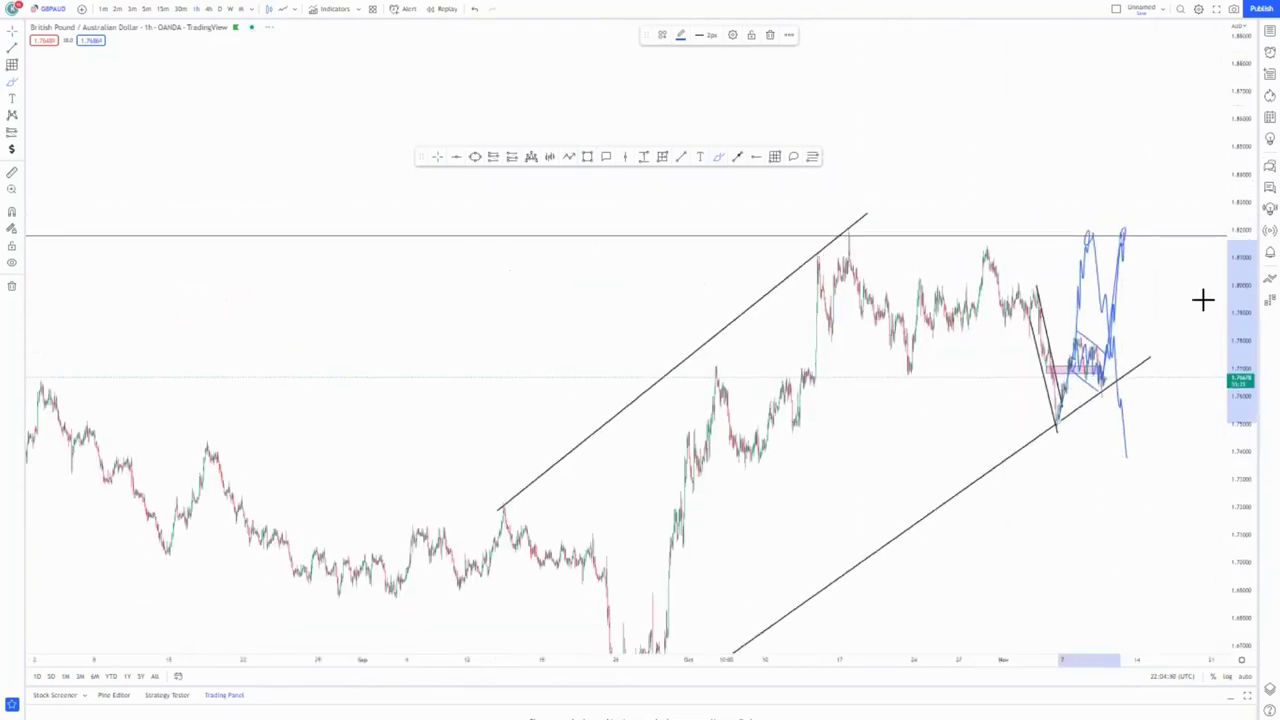
scroll(767, 444, down, 3)
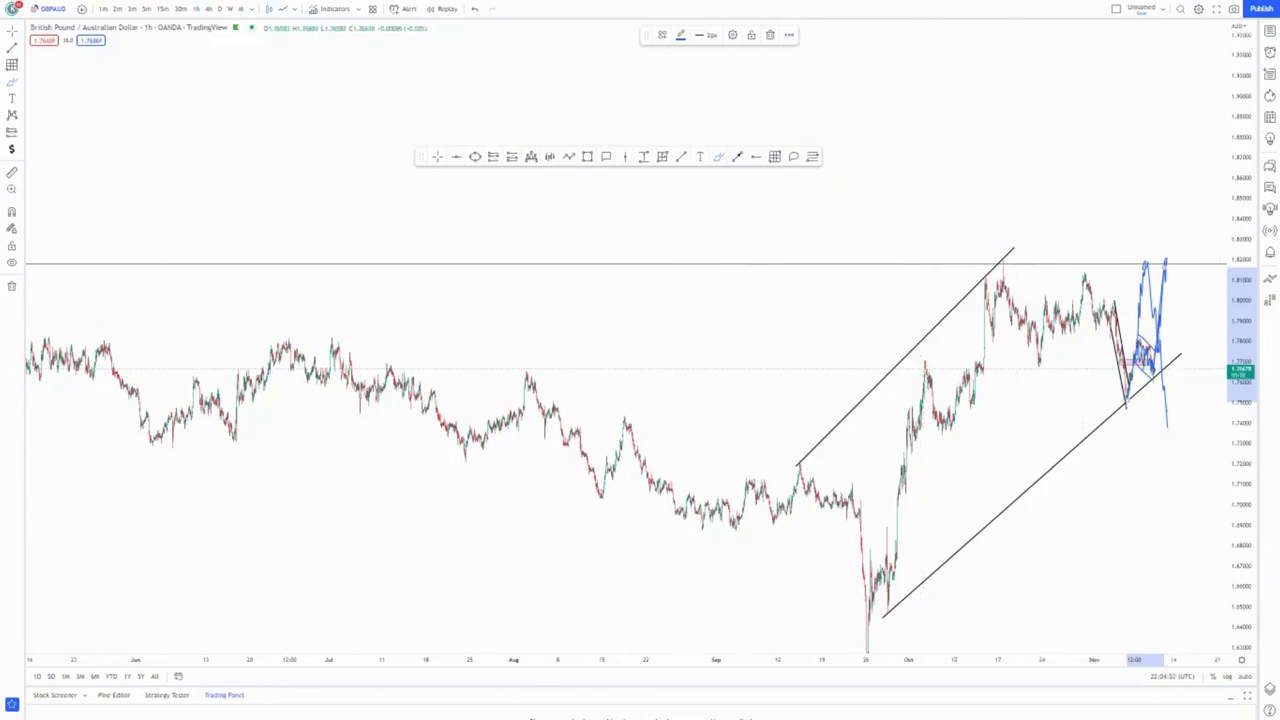
Step: Show the watchlist, open CADJPY and reset its chart view to frame the 1-hour trade setup
click(1269, 31)
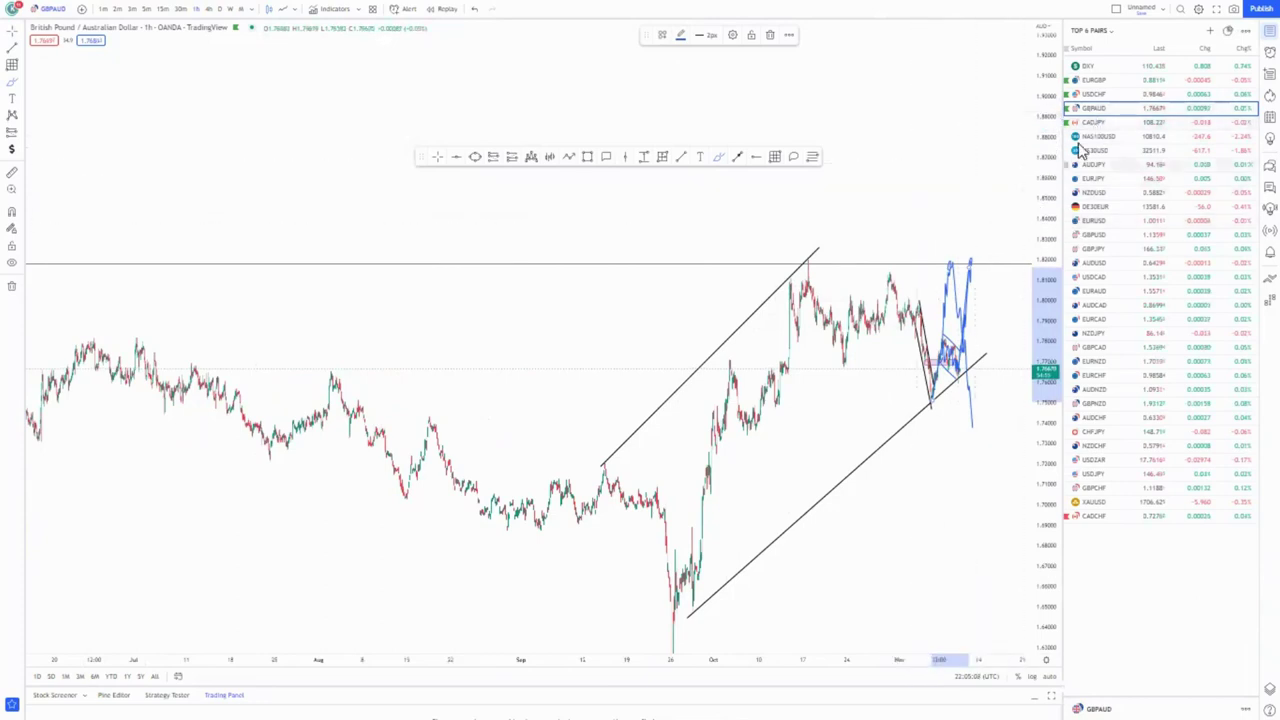
click(1093, 122)
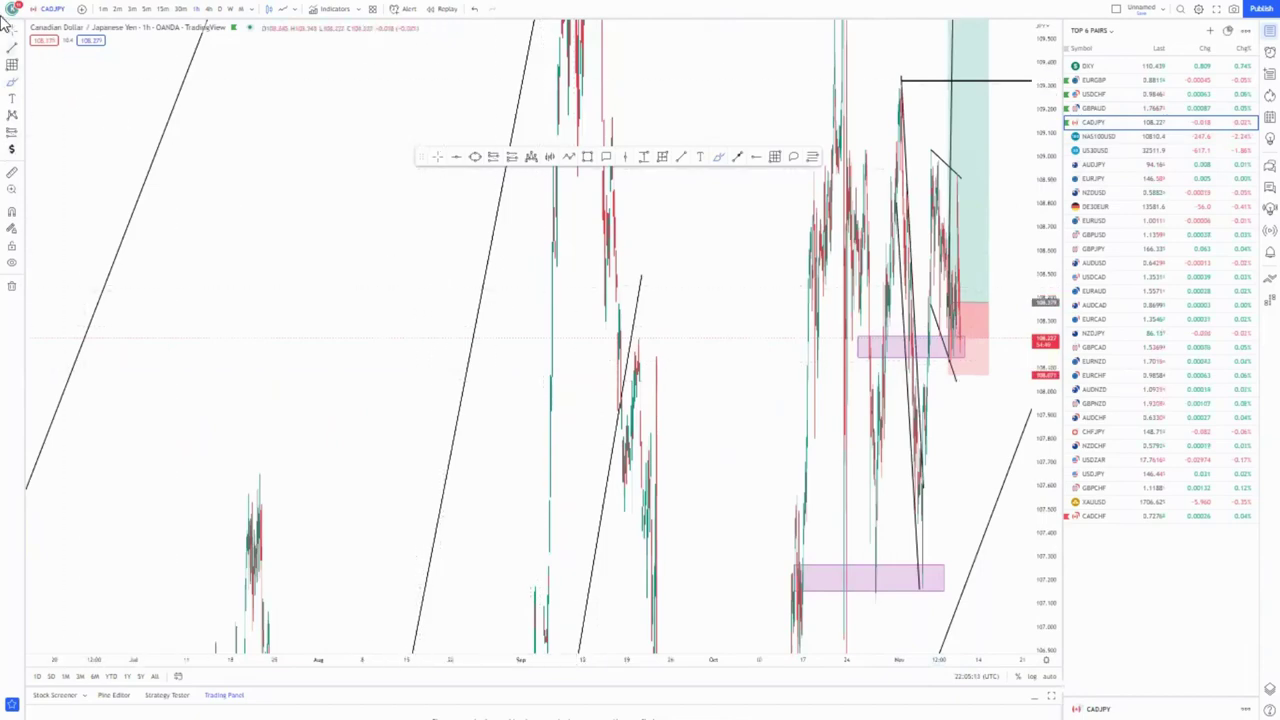
right_click(346, 249)
click(375, 259)
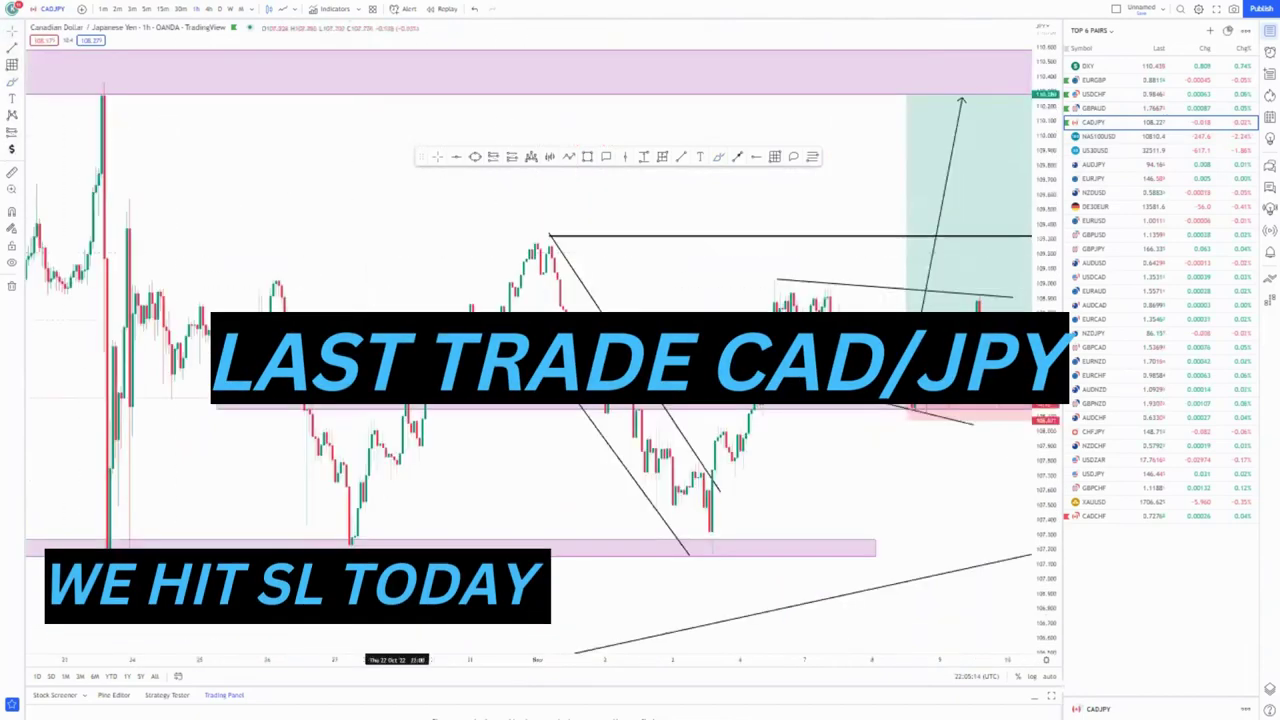
drag(894, 423, 582, 470)
scroll(638, 430, down, 6)
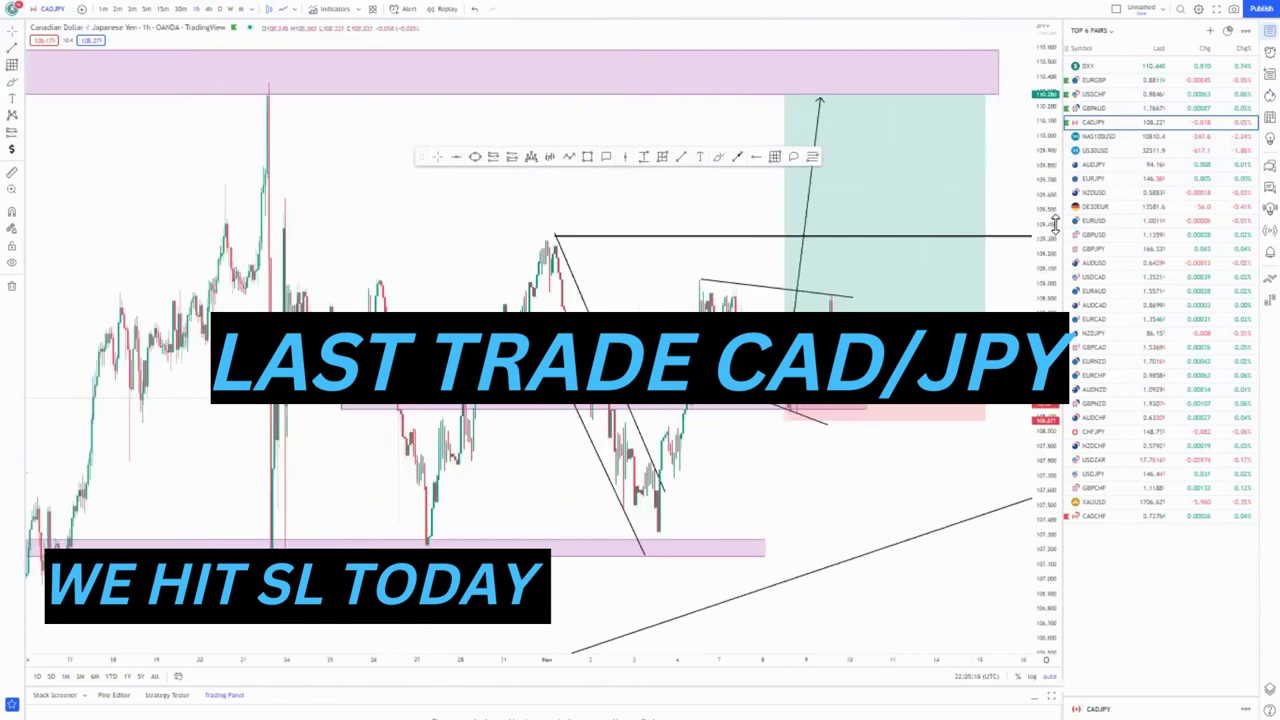
drag(1054, 223, 1052, 400)
Step: Switch CADJPY to the daily timeframe and frame the full rising channel with the watchlist hidden
click(220, 10)
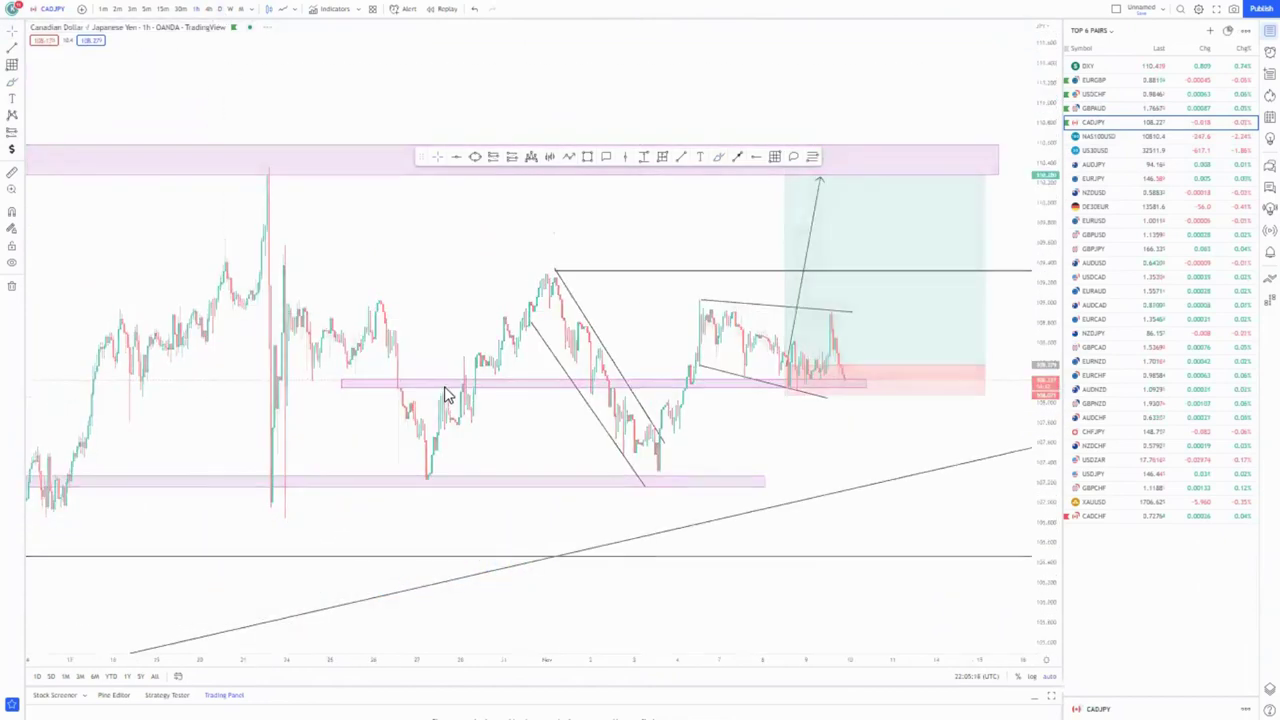
scroll(715, 452, up, 2)
drag(1046, 152, 1040, 526)
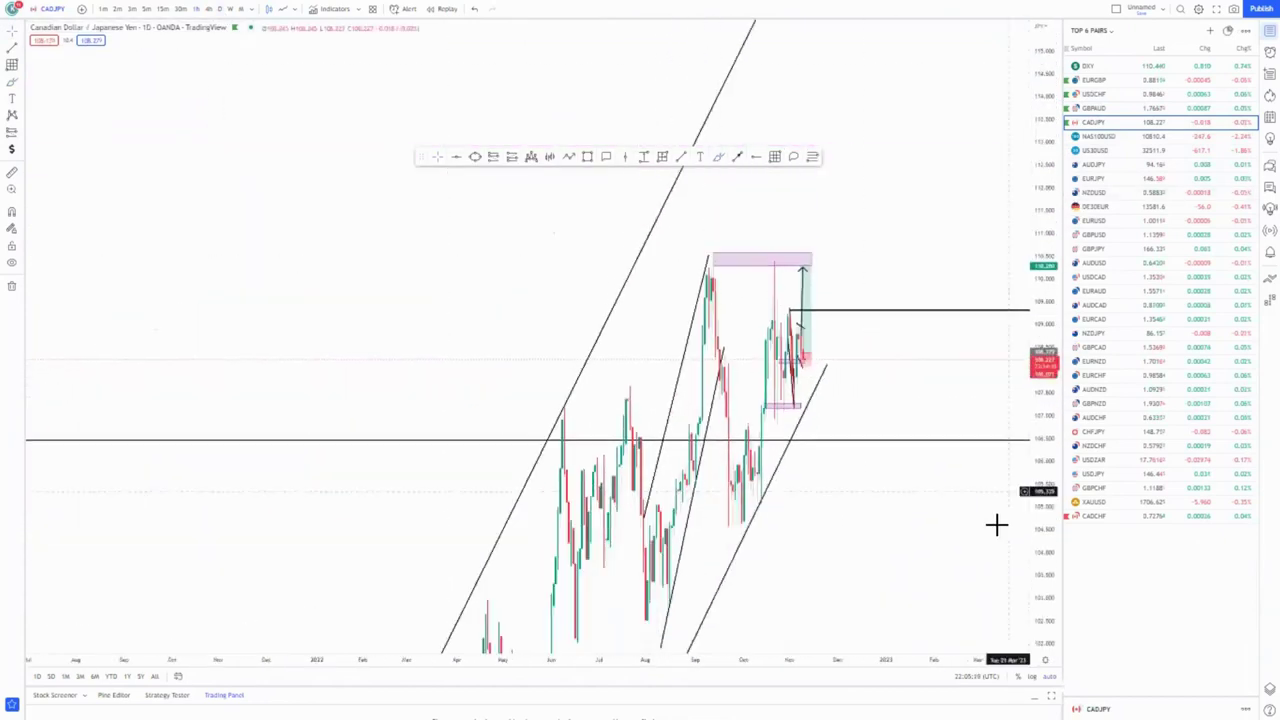
drag(882, 530, 950, 374)
drag(1052, 220, 1020, 506)
scroll(806, 508, up, 5)
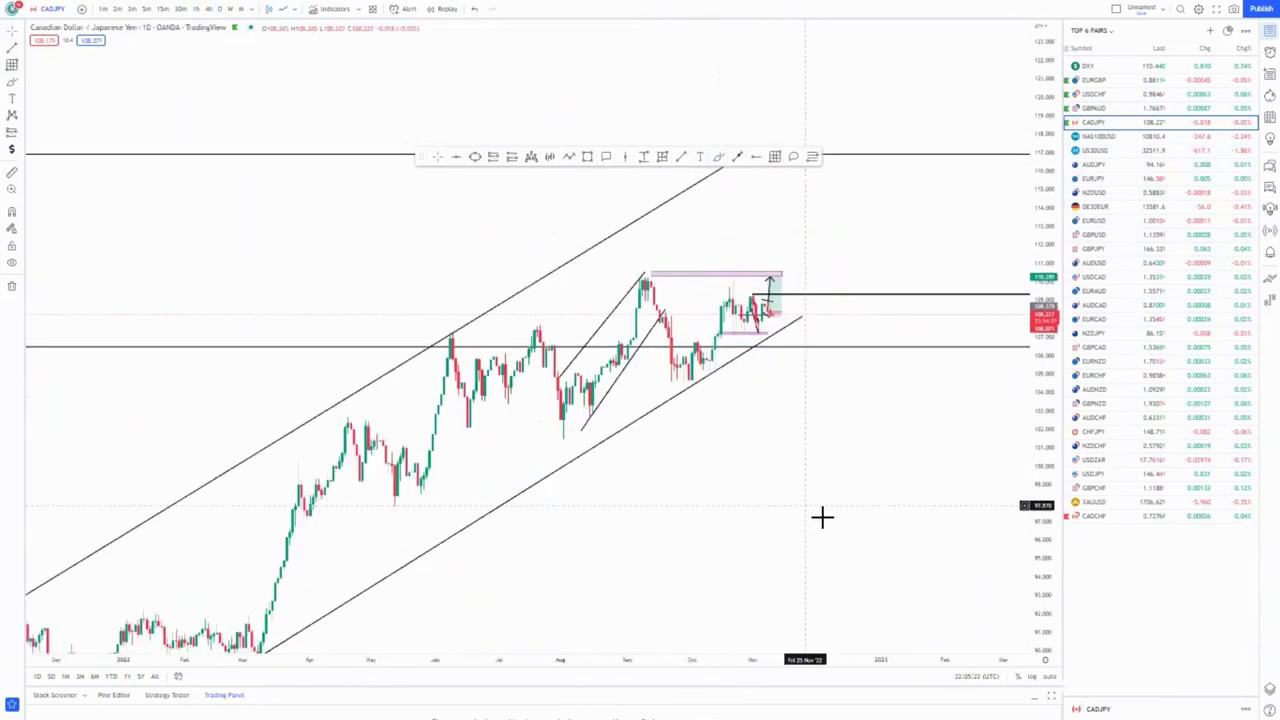
scroll(777, 563, up, 1)
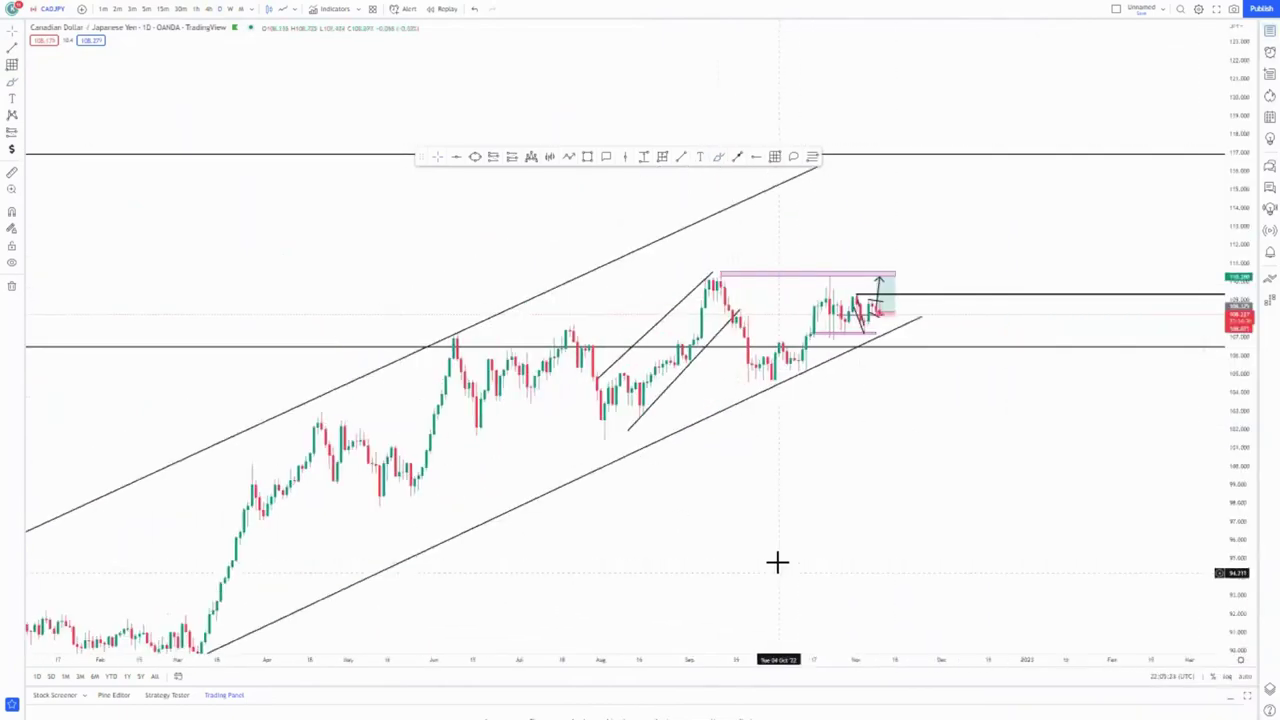
Step: Brush circles on the resistance zone's touches and a projected path rising to the zone, falling through the channel's lower line to about 100.7
drag(791, 570, 832, 553)
drag(1231, 520, 1231, 385)
scroll(852, 523, up, 2)
drag(852, 523, 852, 557)
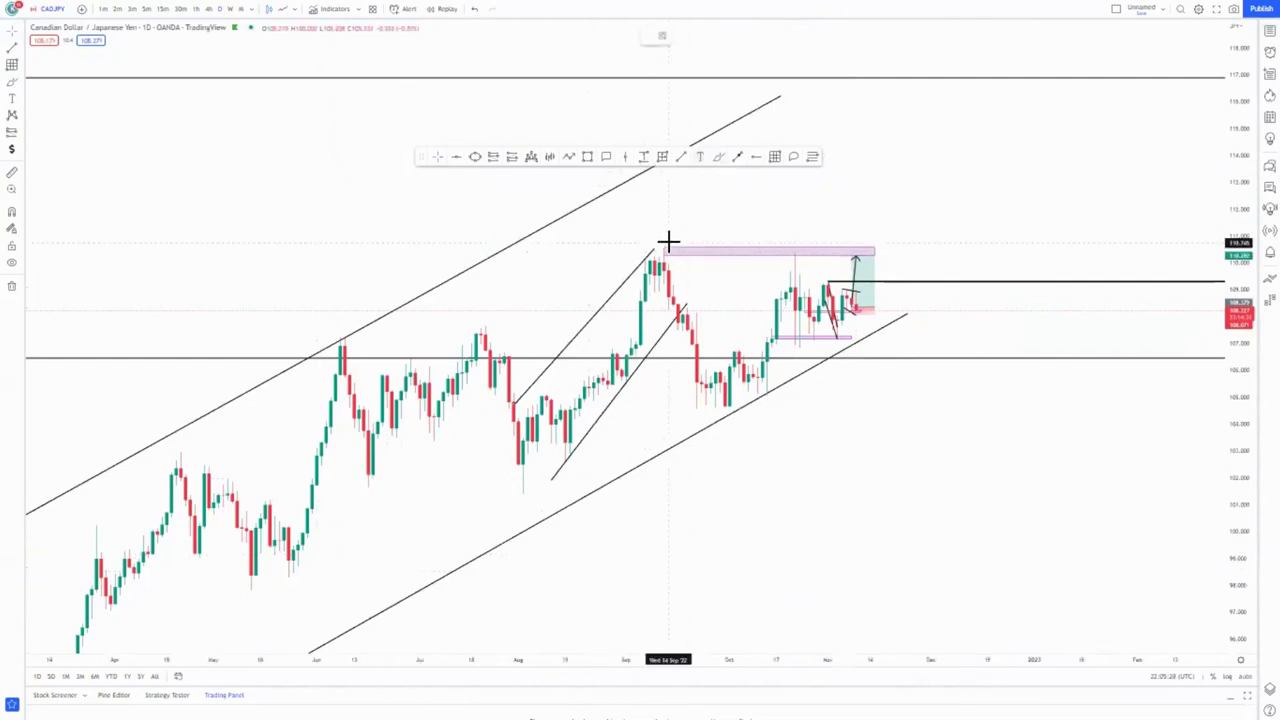
drag(668, 241, 680, 249)
mouse_move(789, 236)
mouse_down()
mouse_move(820, 251)
mouse_move(850, 240)
mouse_up()
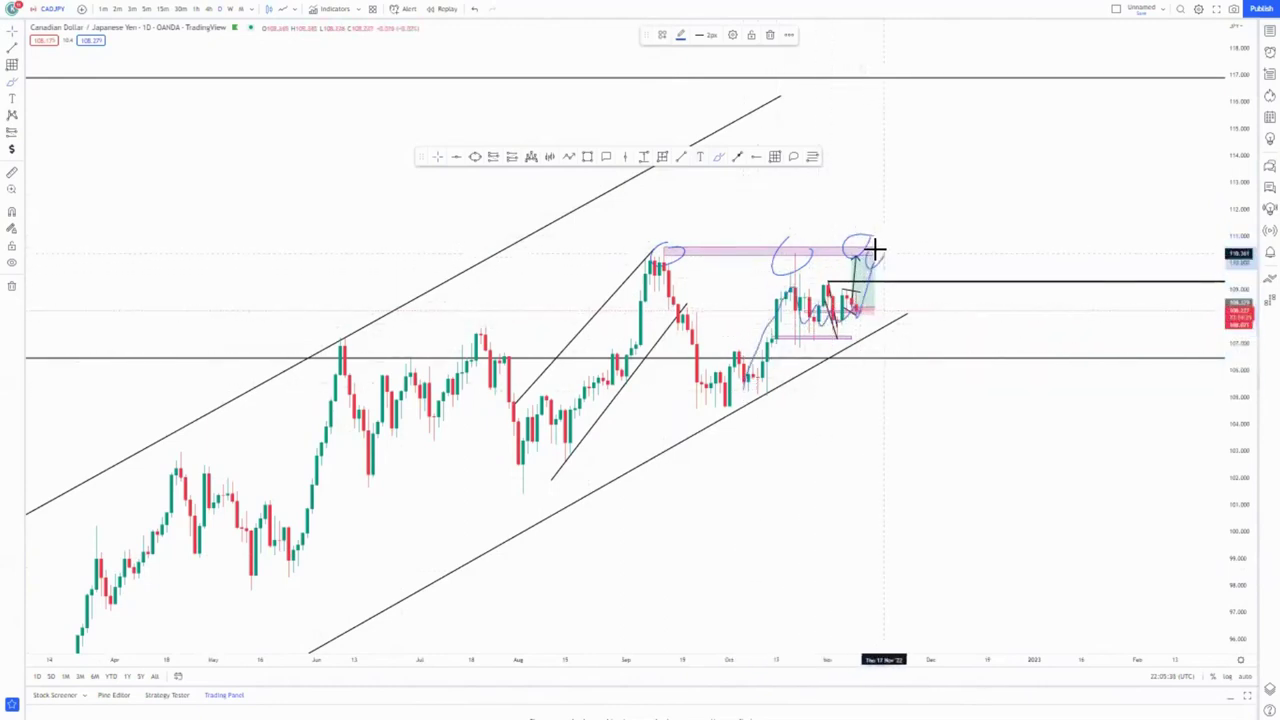
drag(873, 250, 987, 515)
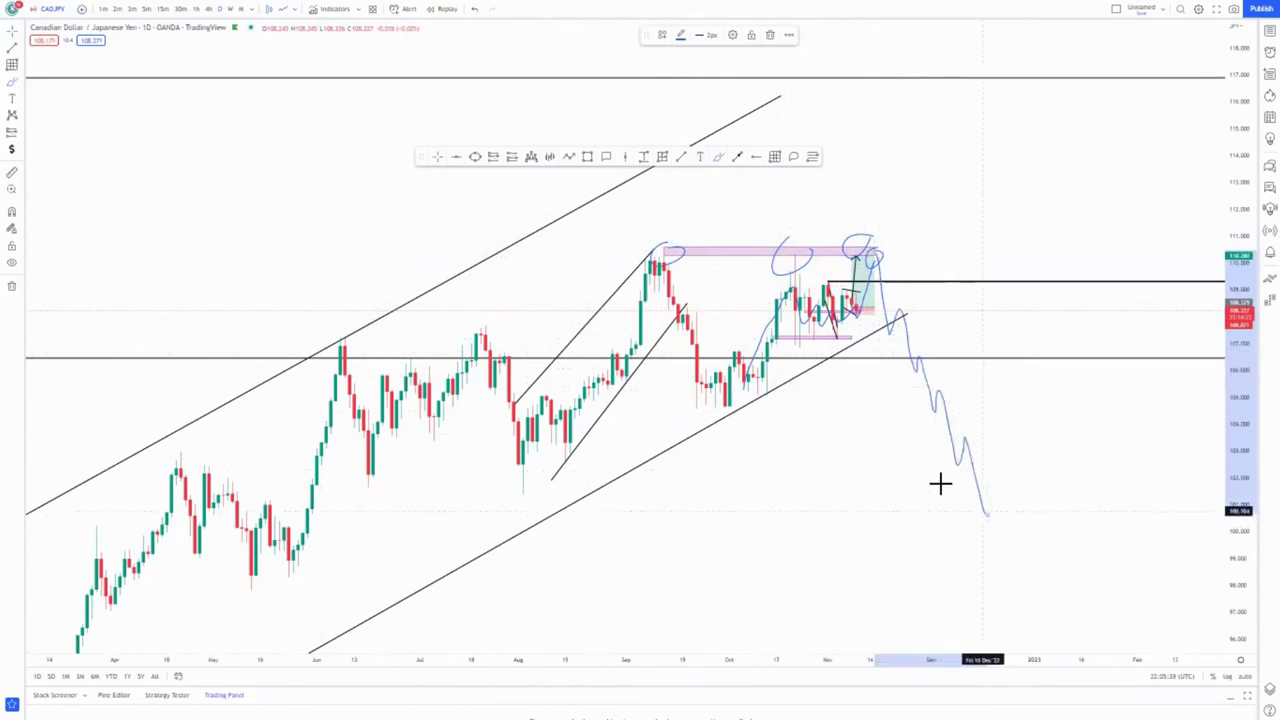
Step: Switch CADJPY to the 4-hour timeframe and frame the October–November price action beneath the resistance zone
scroll(1058, 315, down, 2)
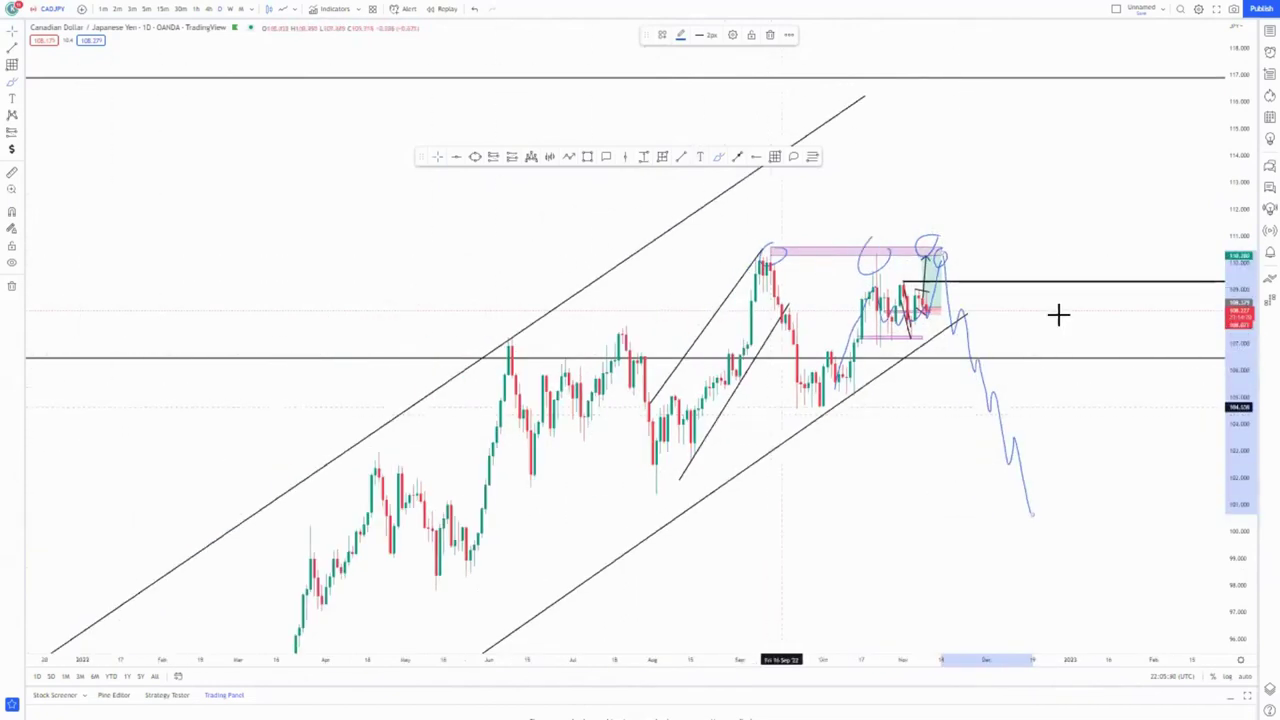
drag(1240, 170, 1239, 265)
scroll(1051, 415, up, 3)
drag(1236, 461, 1234, 355)
click(208, 10)
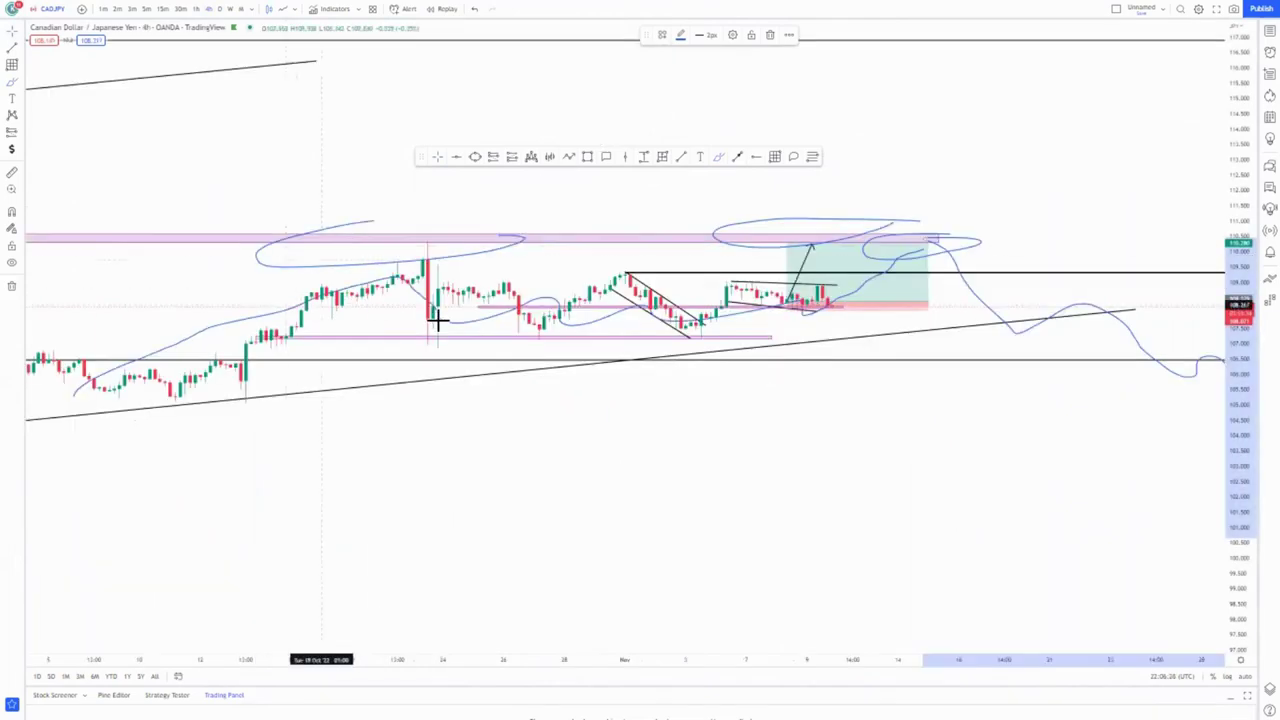
scroll(434, 436, down, 5)
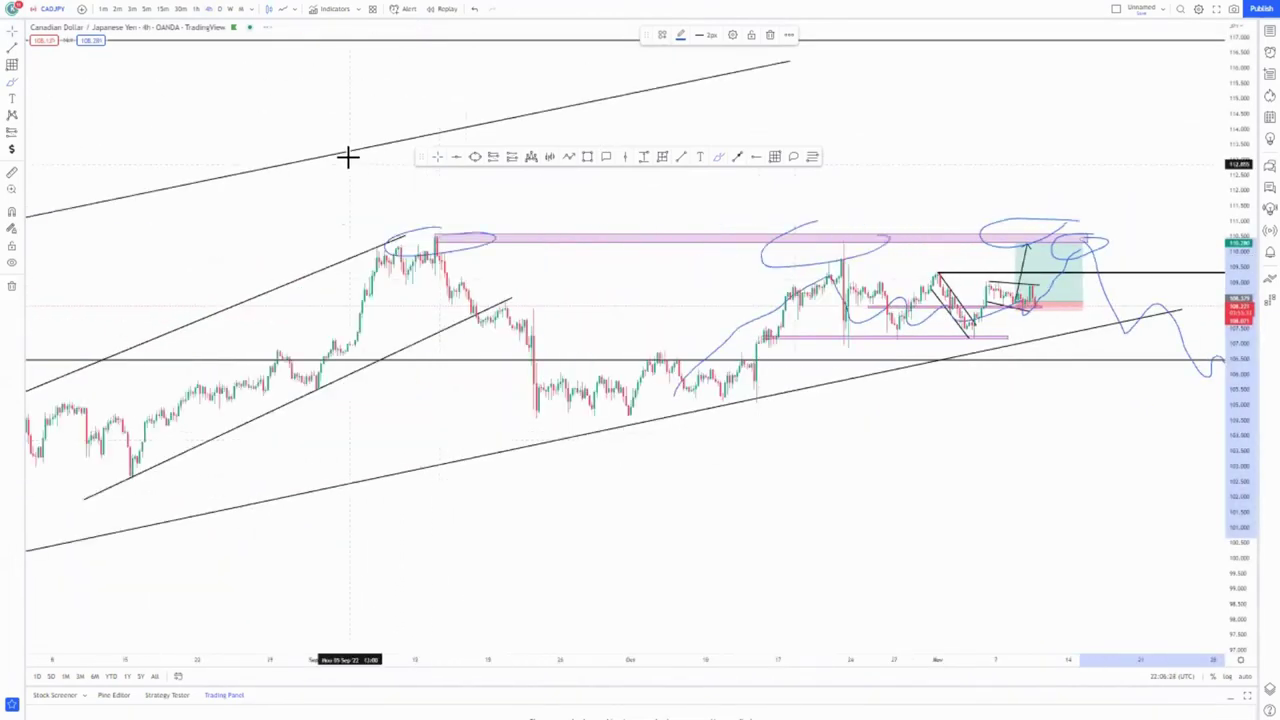
scroll(840, 517, up, 5)
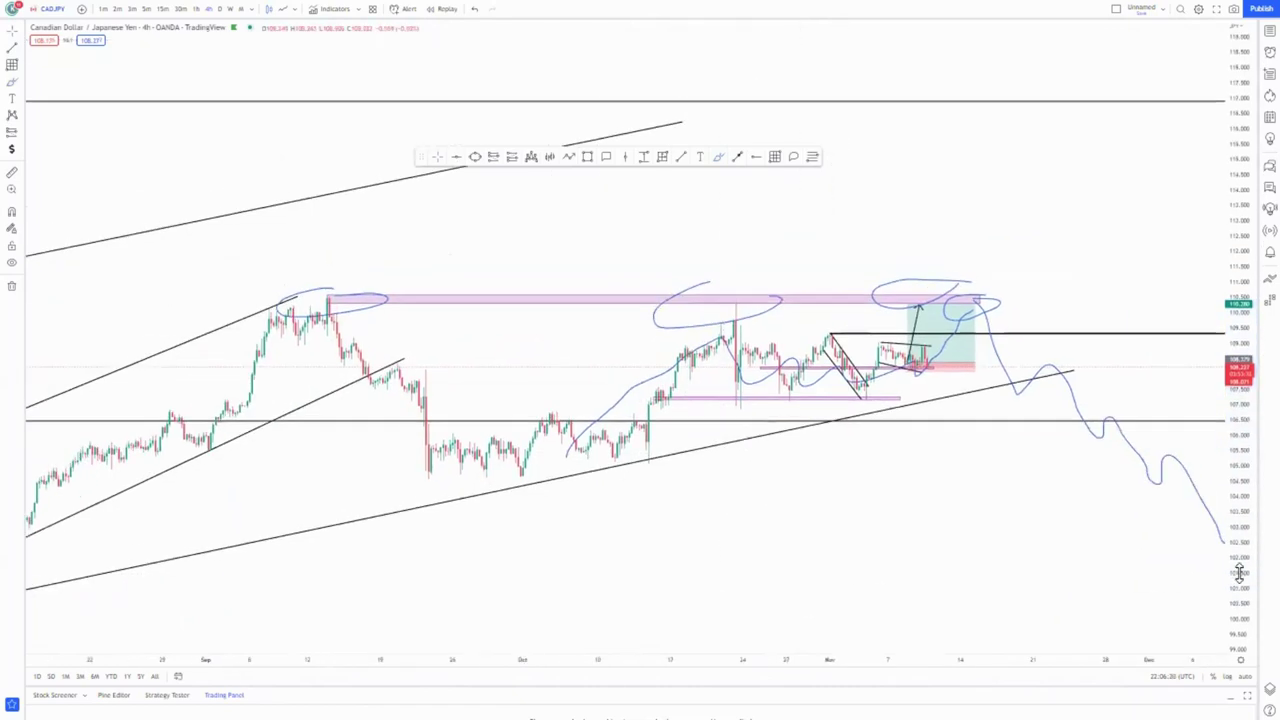
scroll(865, 580, up, 5)
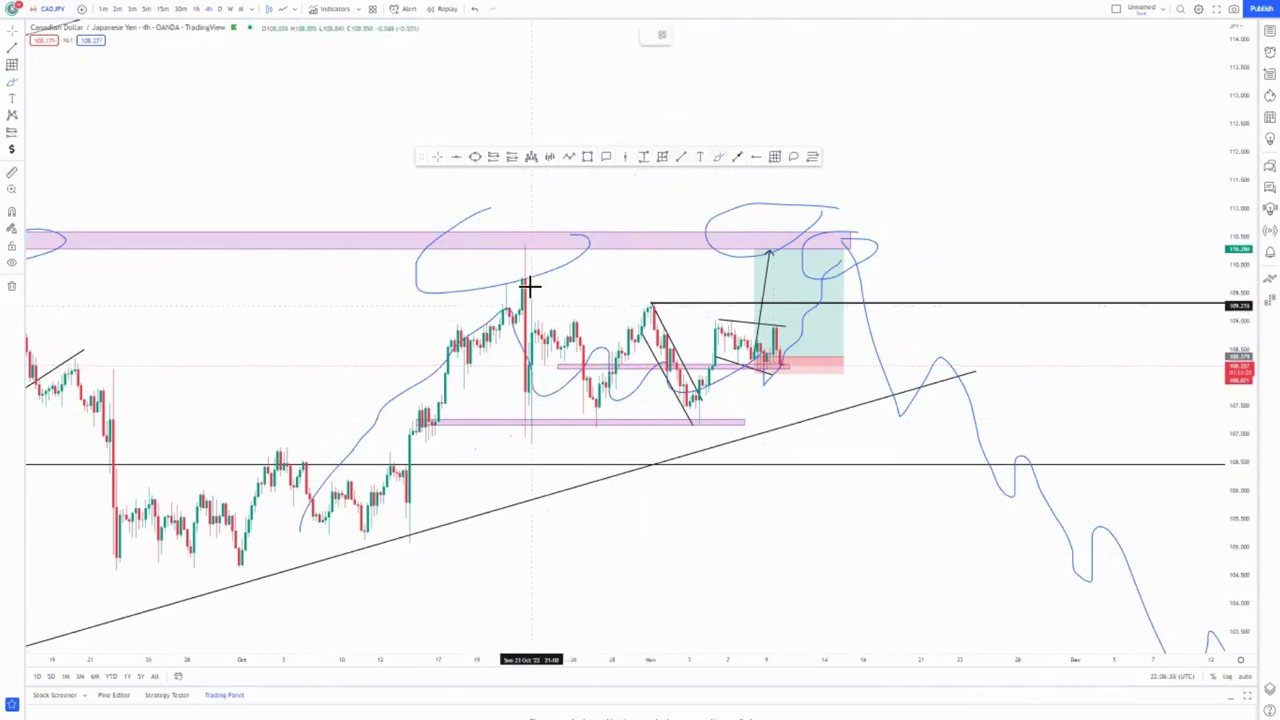
Step: Brush a zigzag from the 24 October high up to the trade's target, plus range lines at about 109.8 and 107.4
mouse_move(529, 286)
mouse_down()
mouse_move(529, 423)
mouse_move(556, 445)
mouse_move(603, 328)
mouse_move(706, 420)
mouse_move(777, 374)
mouse_move(814, 251)
mouse_up()
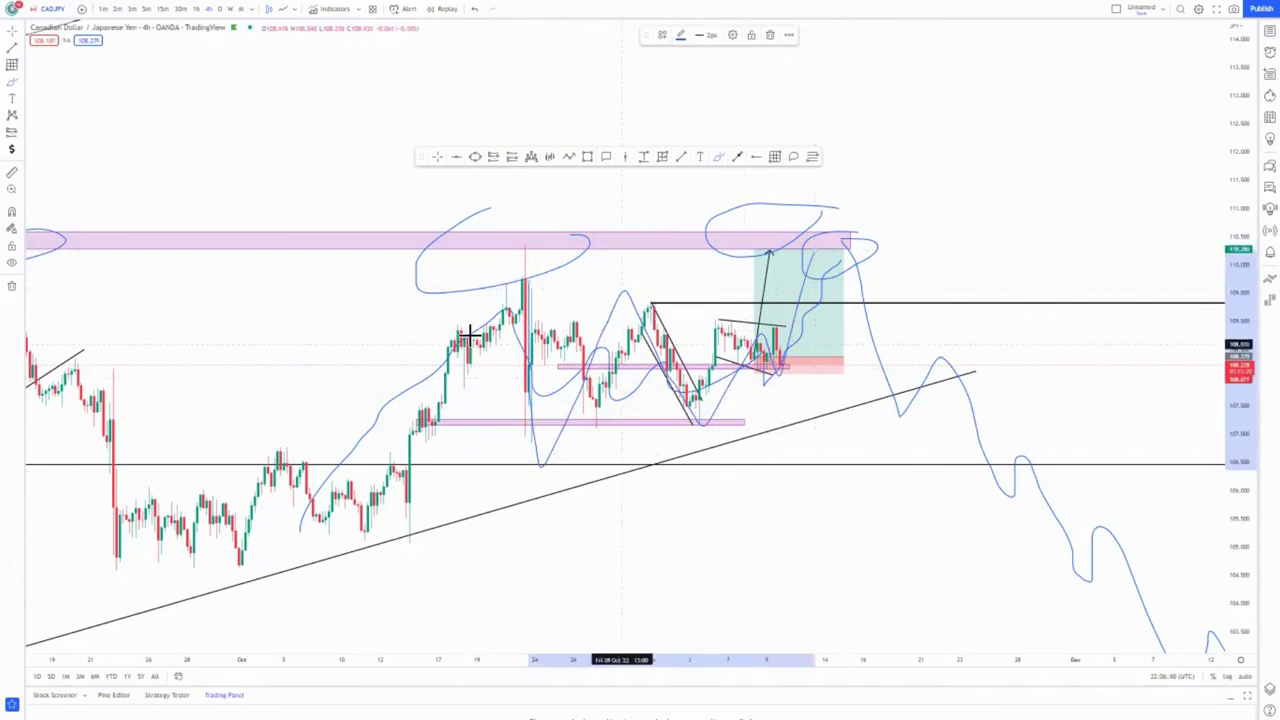
drag(503, 277, 780, 271)
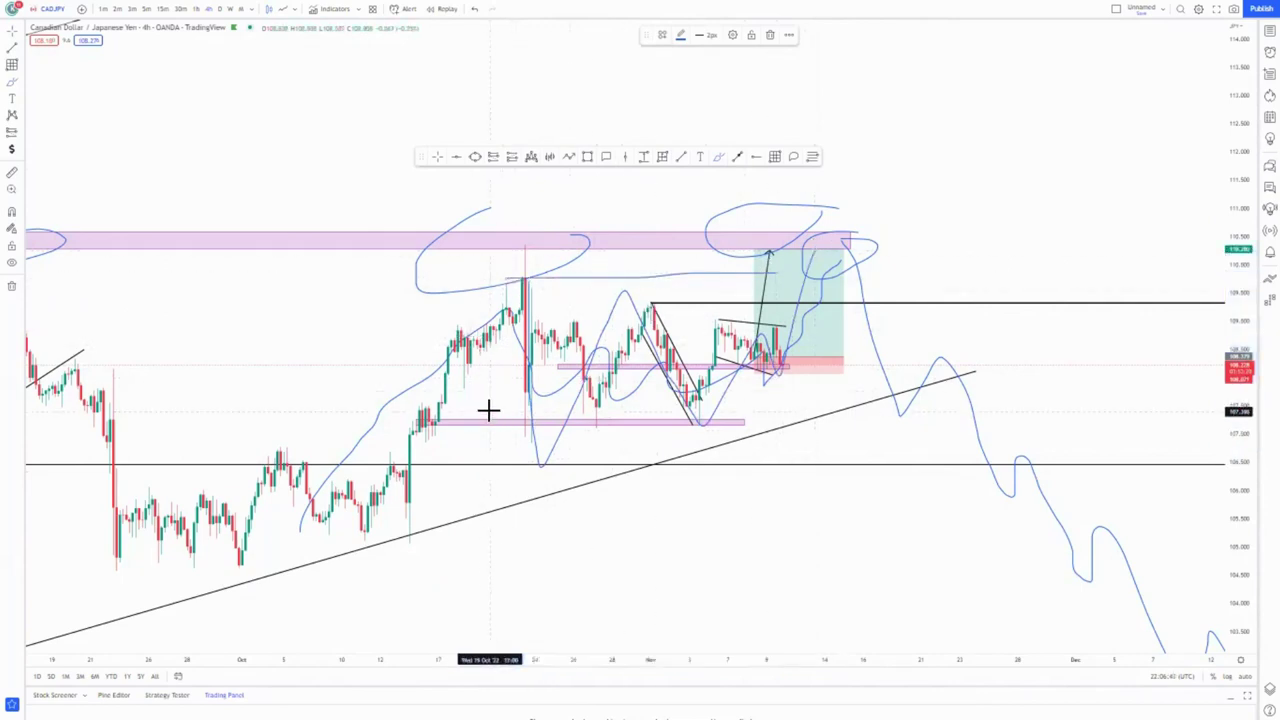
scroll(651, 423, down, 4)
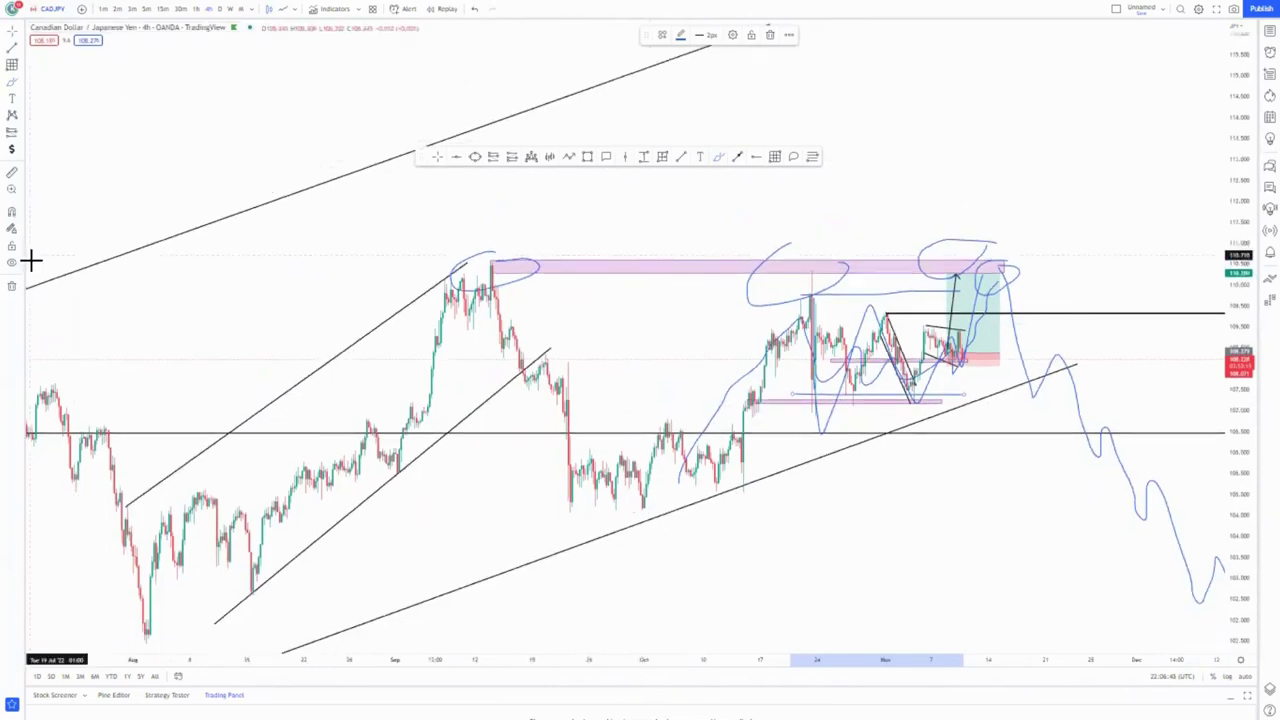
Step: Switch CADJPY to the 1-hour timeframe and frame the long position up to its target at the resistance zone
scroll(849, 374, up, 3)
drag(1233, 470, 574, 369)
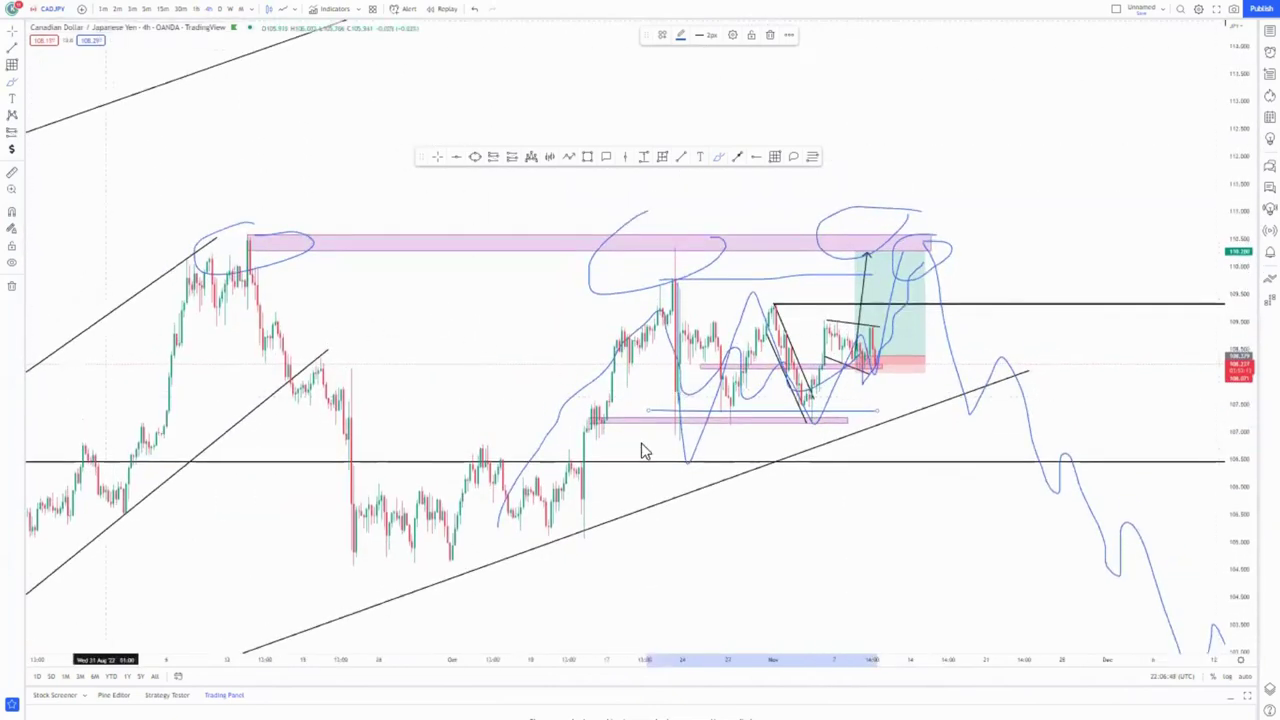
drag(1234, 563, 1203, 300)
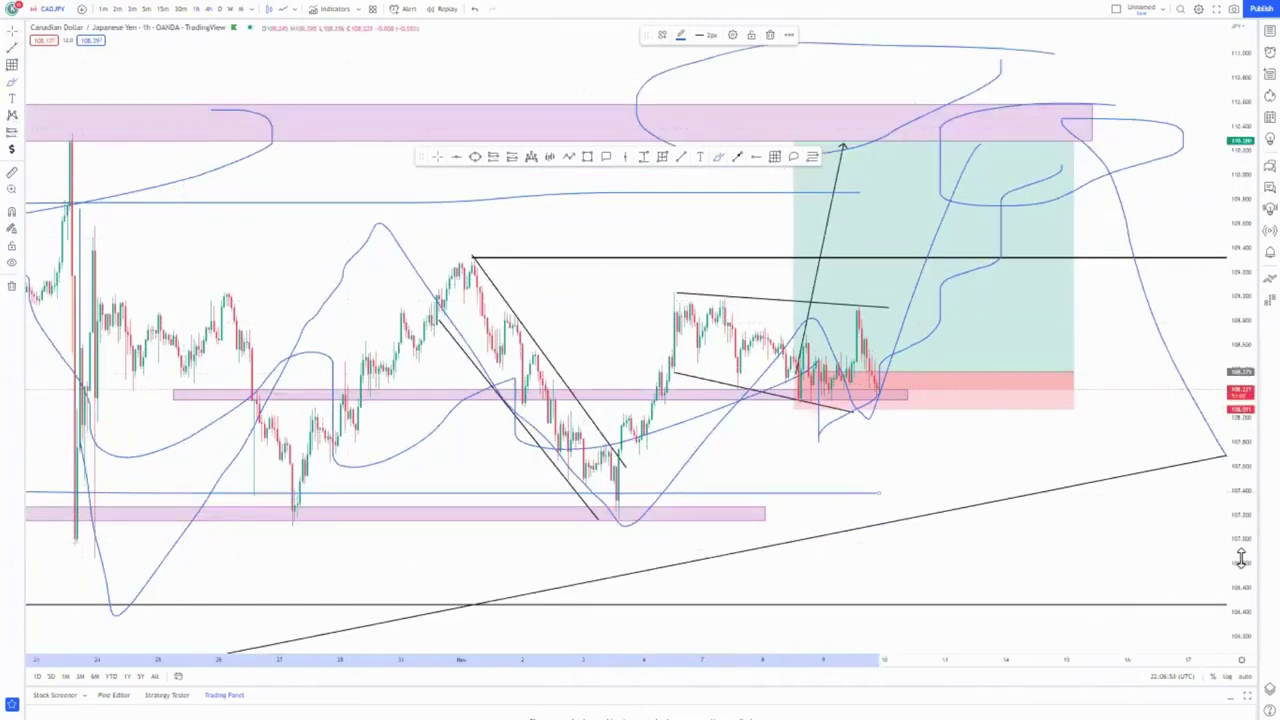
drag(1241, 558, 1228, 445)
mouse_move(892, 508)
mouse_down()
mouse_move(832, 555)
mouse_move(762, 568)
mouse_move(830, 649)
mouse_up()
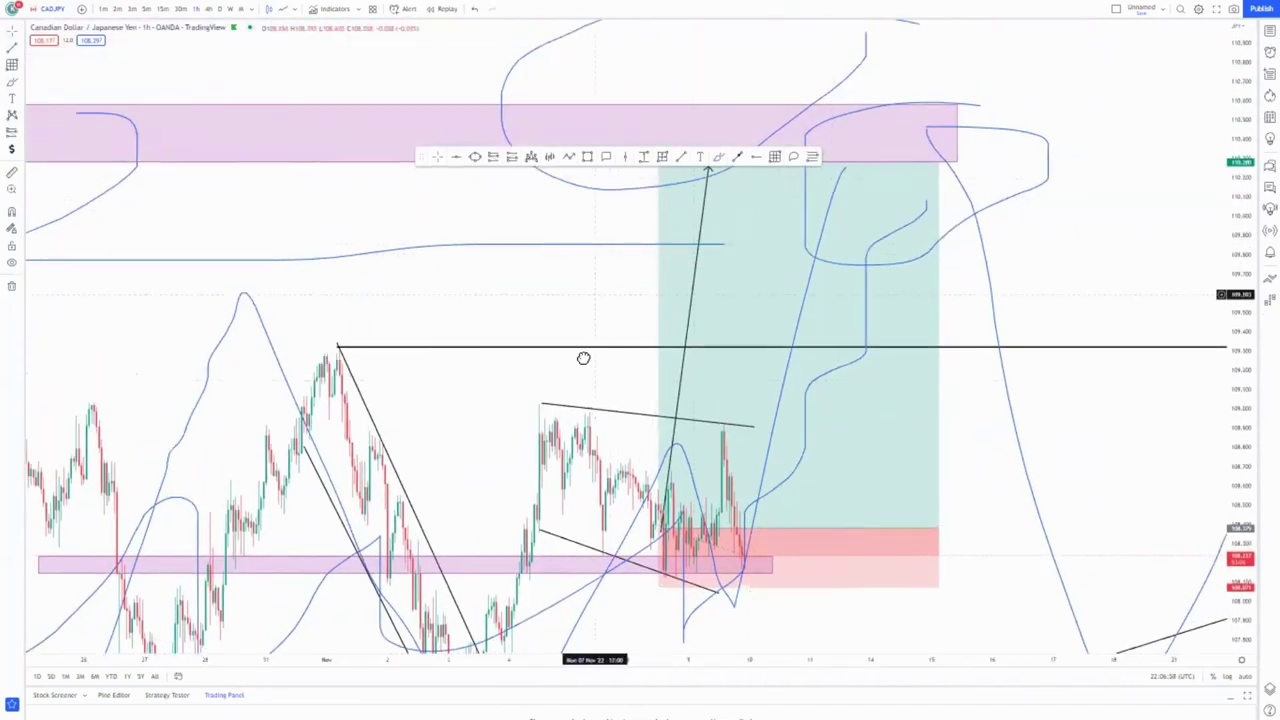
drag(593, 306, 583, 358)
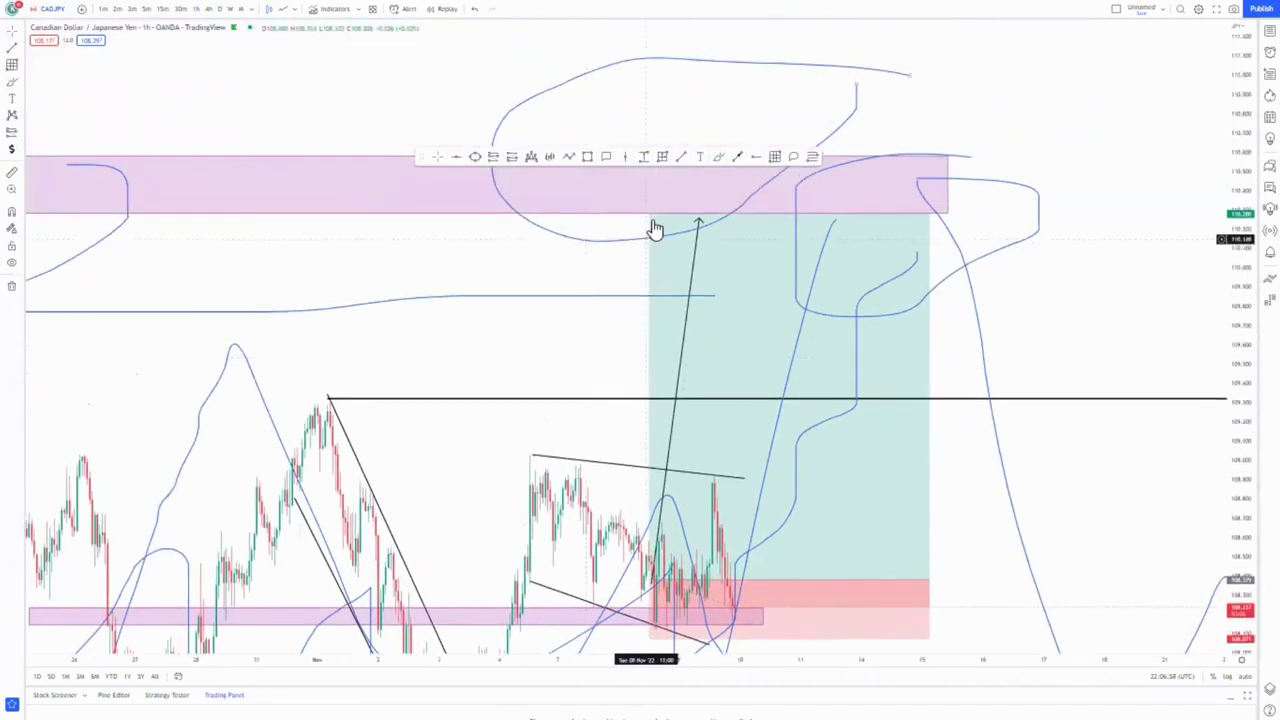
Step: Delete the brushed circles, zigzag and projected paths around the long position and its target at the resistance zone
click(600, 305)
key(Delete)
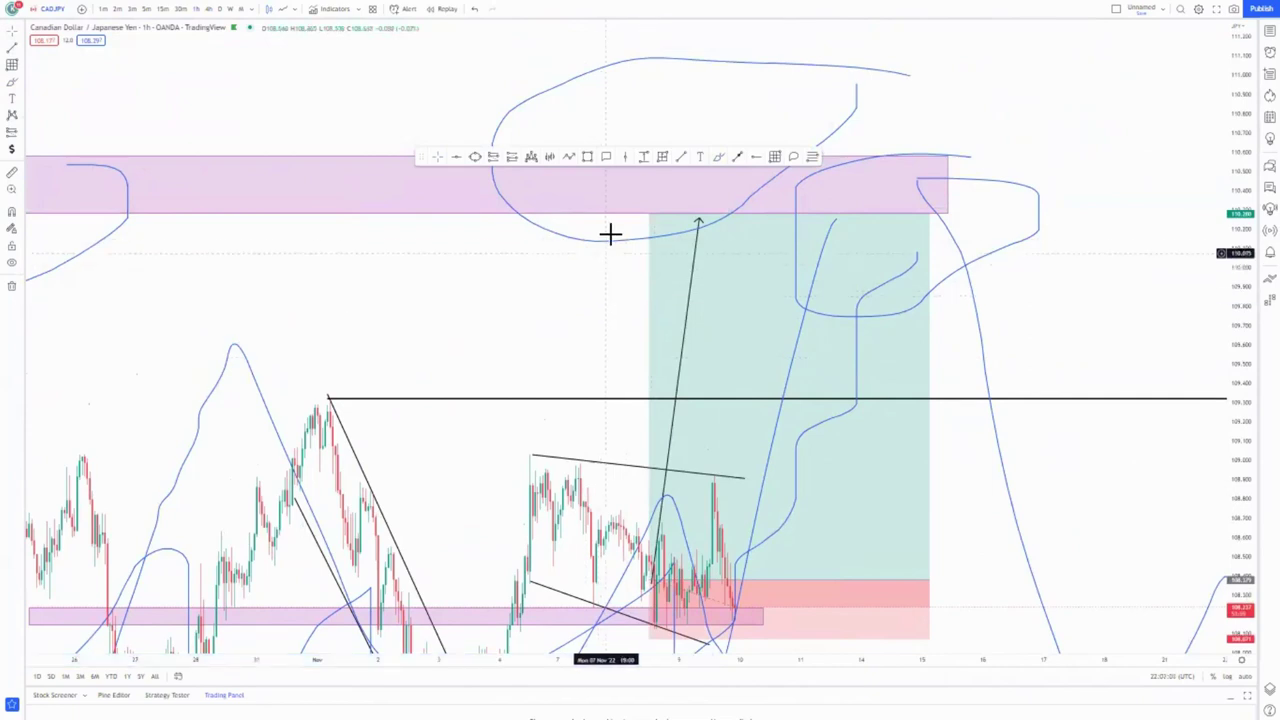
key(Delete)
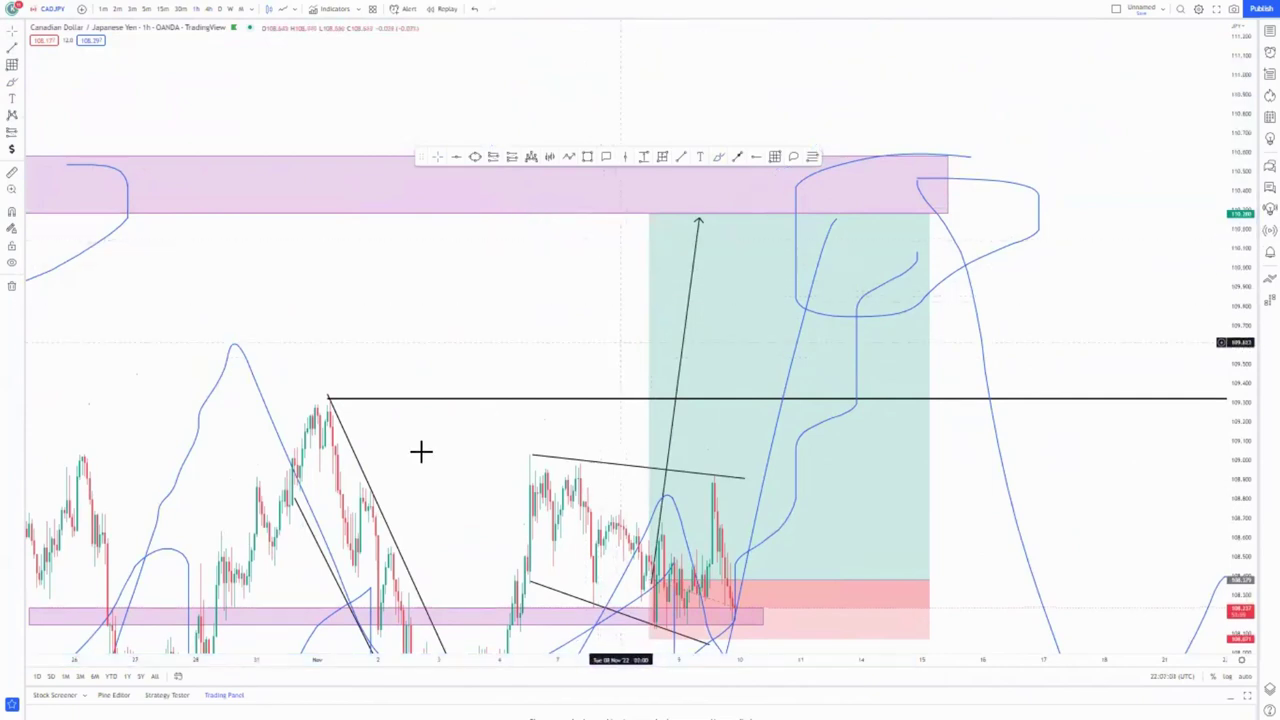
click(966, 265)
key(Delete)
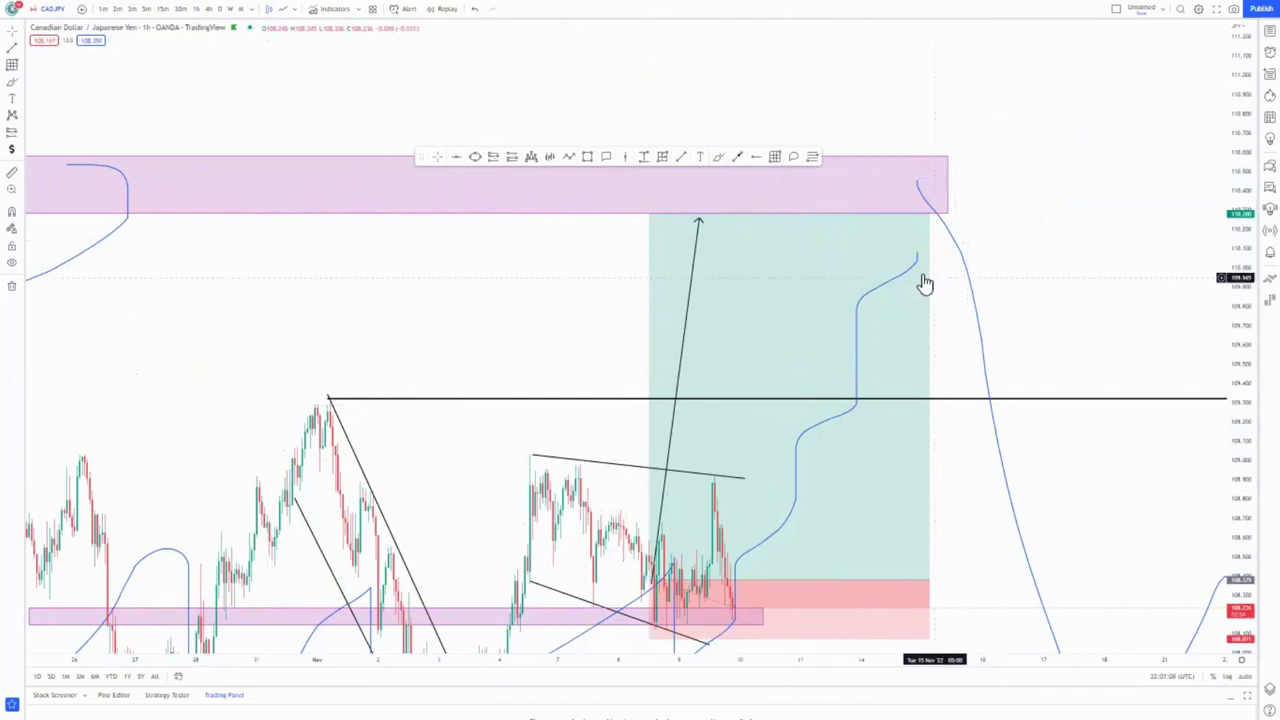
click(918, 270)
key(Delete)
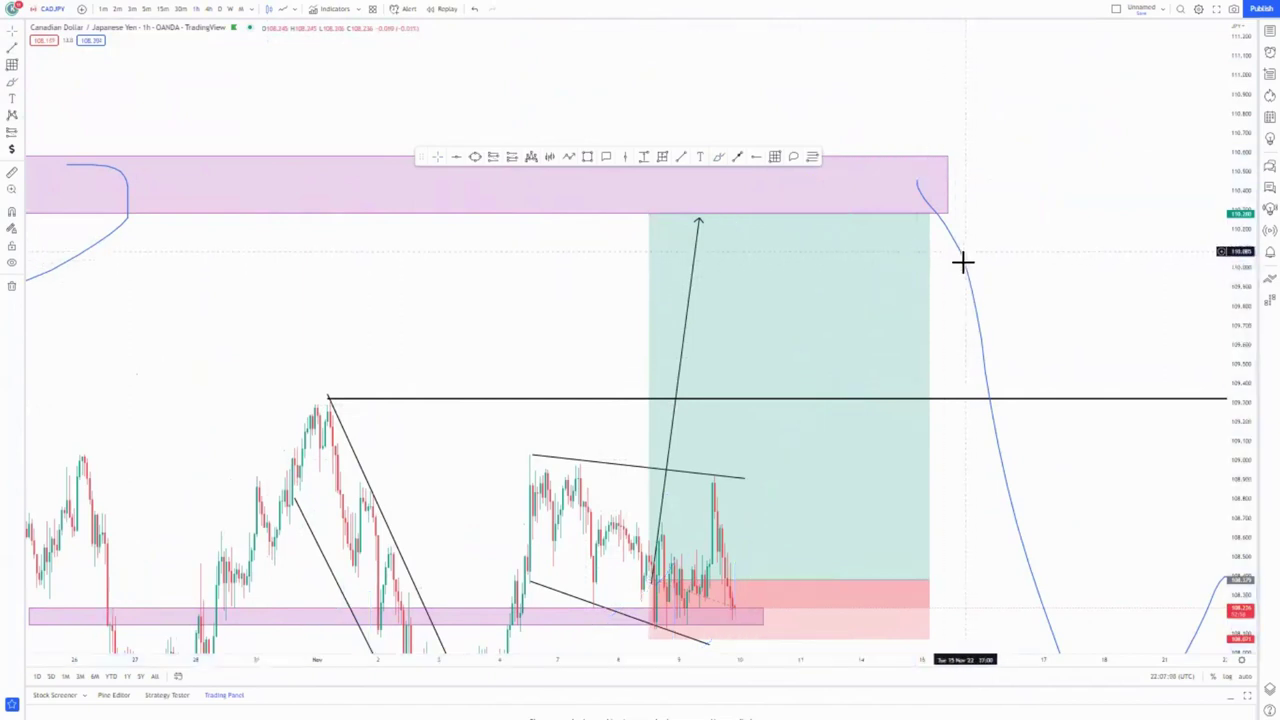
click(967, 269)
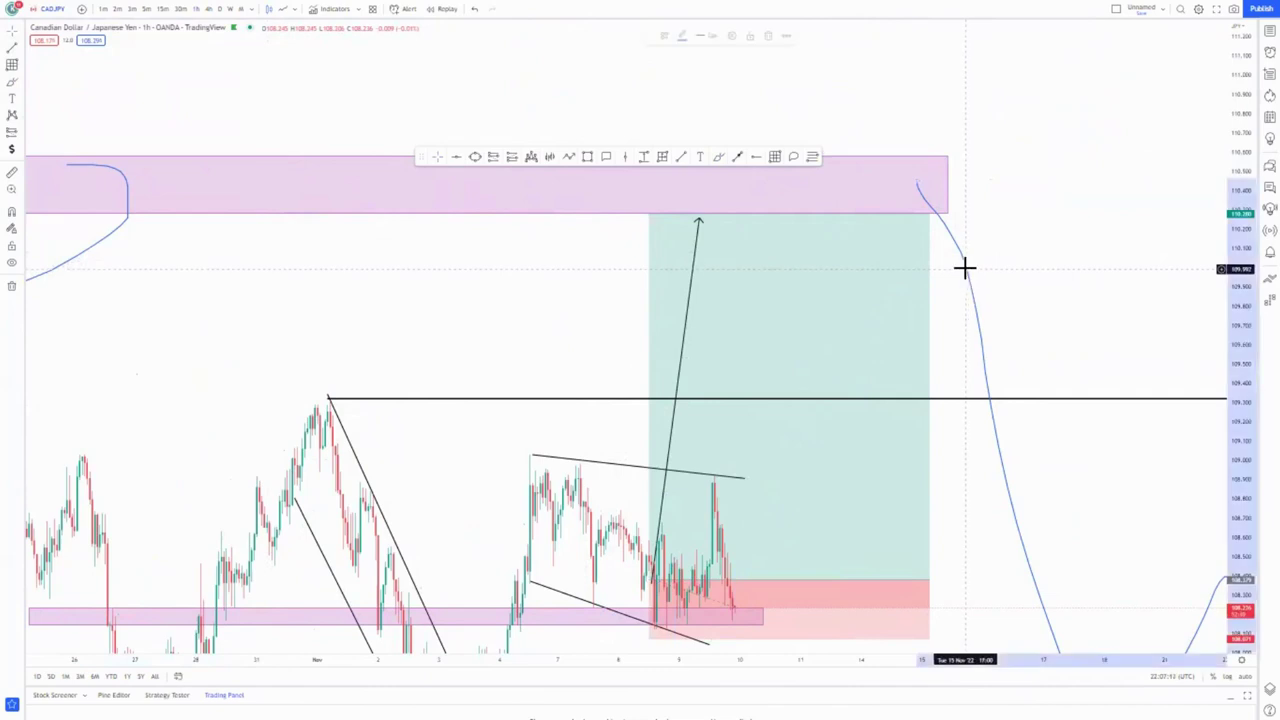
key(Delete)
Step: Brush the rise from the 3 November low, the outline of the following range, and circles on the range's highs and lows
drag(1234, 302, 1234, 412)
drag(1092, 480, 1140, 362)
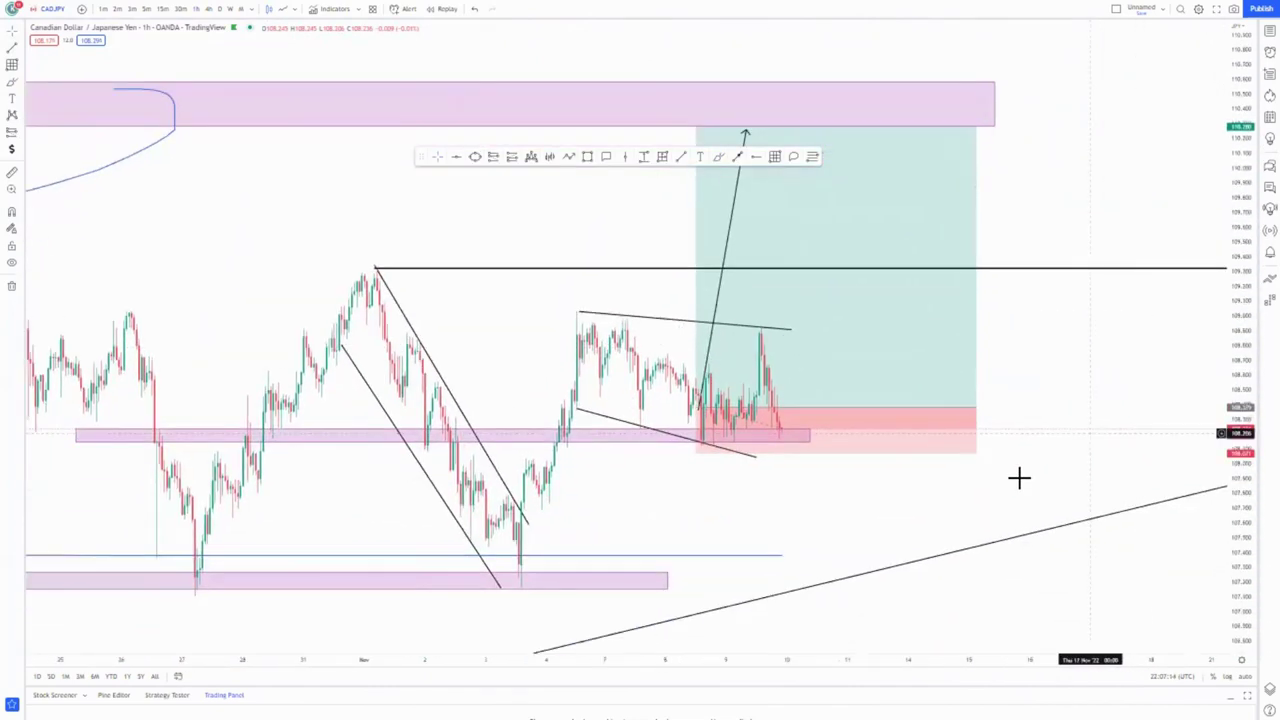
scroll(1020, 477, up, 1)
drag(686, 419, 714, 424)
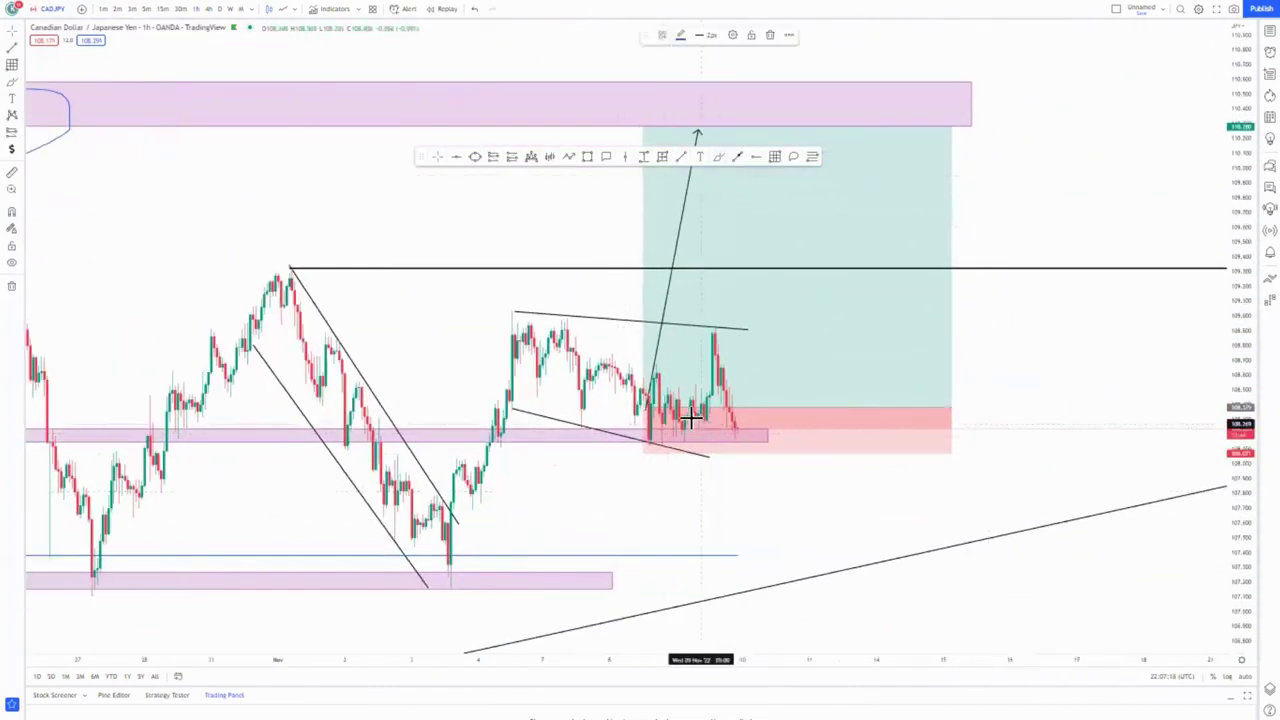
mouse_move(463, 497)
mouse_down()
mouse_move(534, 329)
mouse_move(634, 429)
mouse_move(686, 410)
mouse_move(723, 333)
mouse_move(651, 314)
mouse_move(518, 380)
mouse_move(685, 455)
mouse_move(725, 328)
mouse_up()
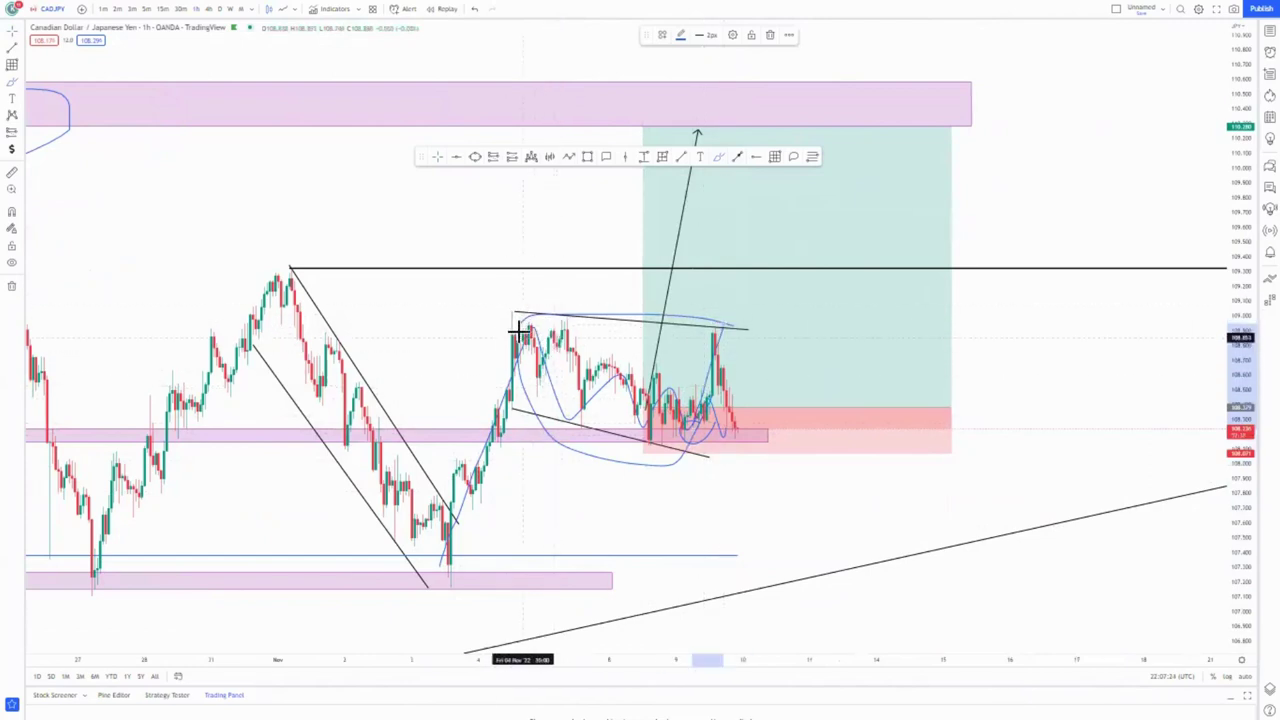
mouse_move(524, 303)
mouse_down()
mouse_move(494, 306)
mouse_move(560, 309)
mouse_move(571, 337)
mouse_move(723, 326)
mouse_move(717, 363)
mouse_move(742, 433)
mouse_up()
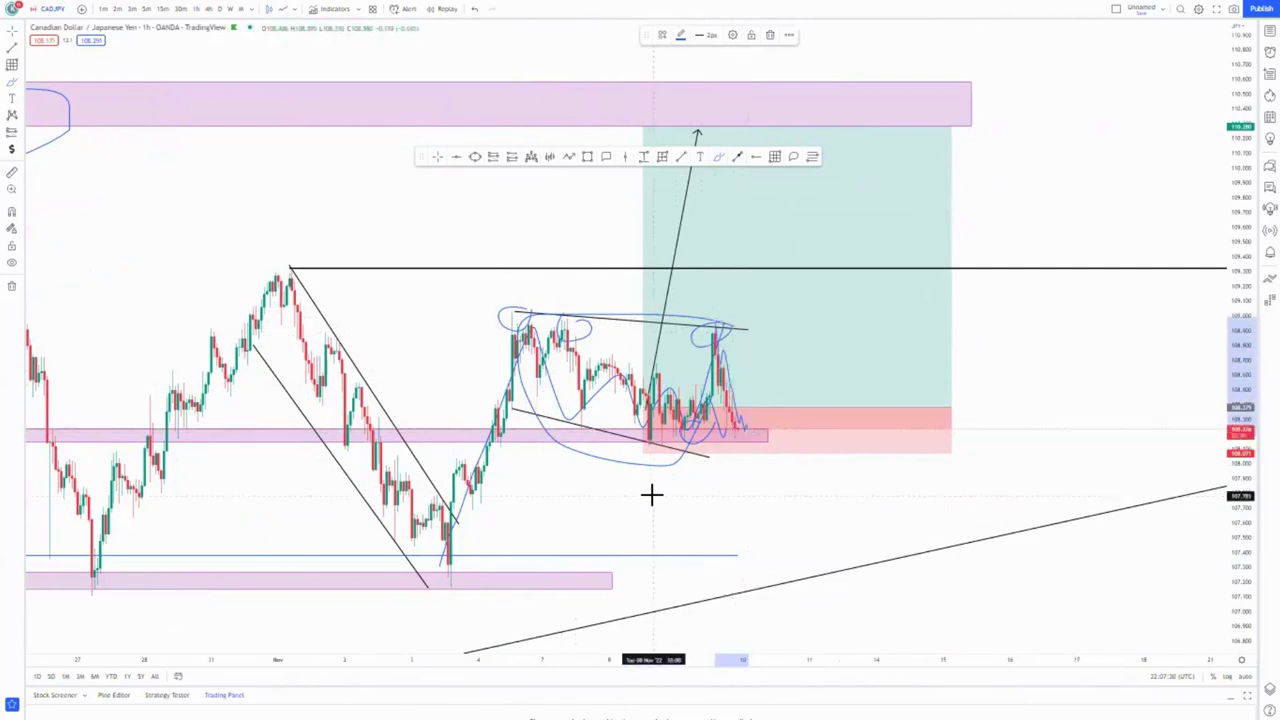
Step: Lower the long position's target to about 109.296, just beneath the horizontal resistance line
scroll(654, 489, down, 3)
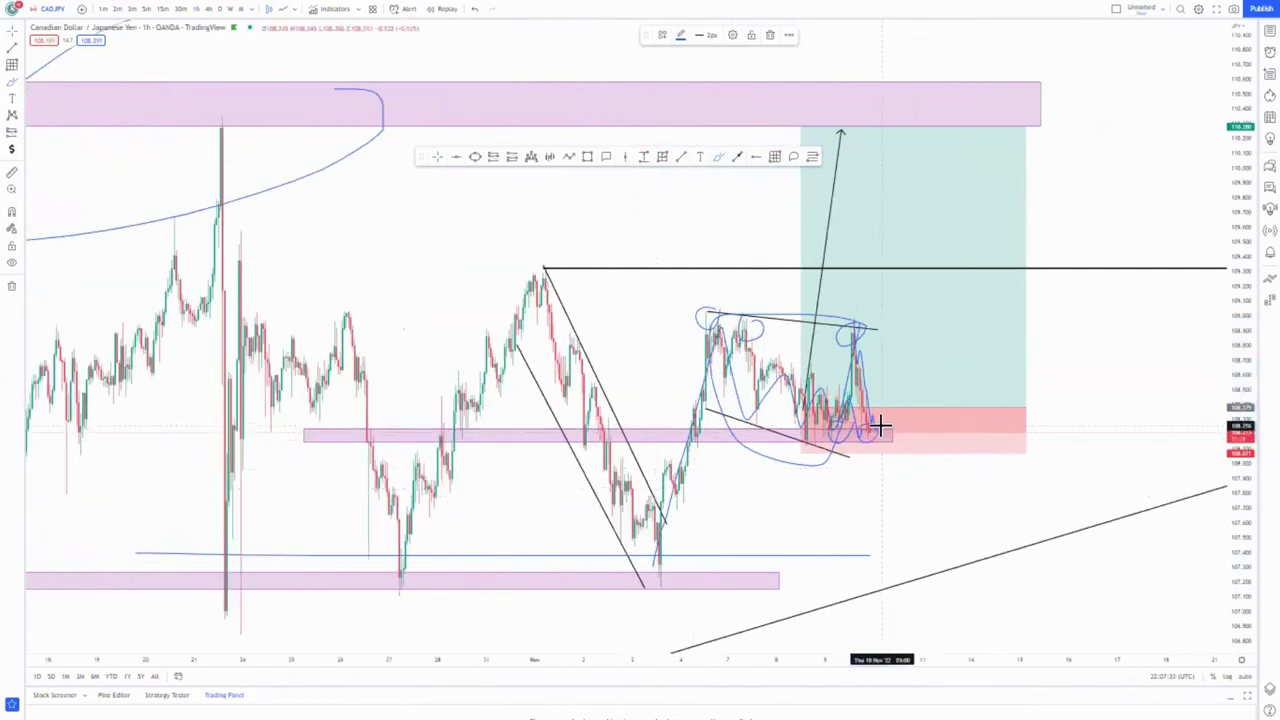
scroll(797, 455, up, 2)
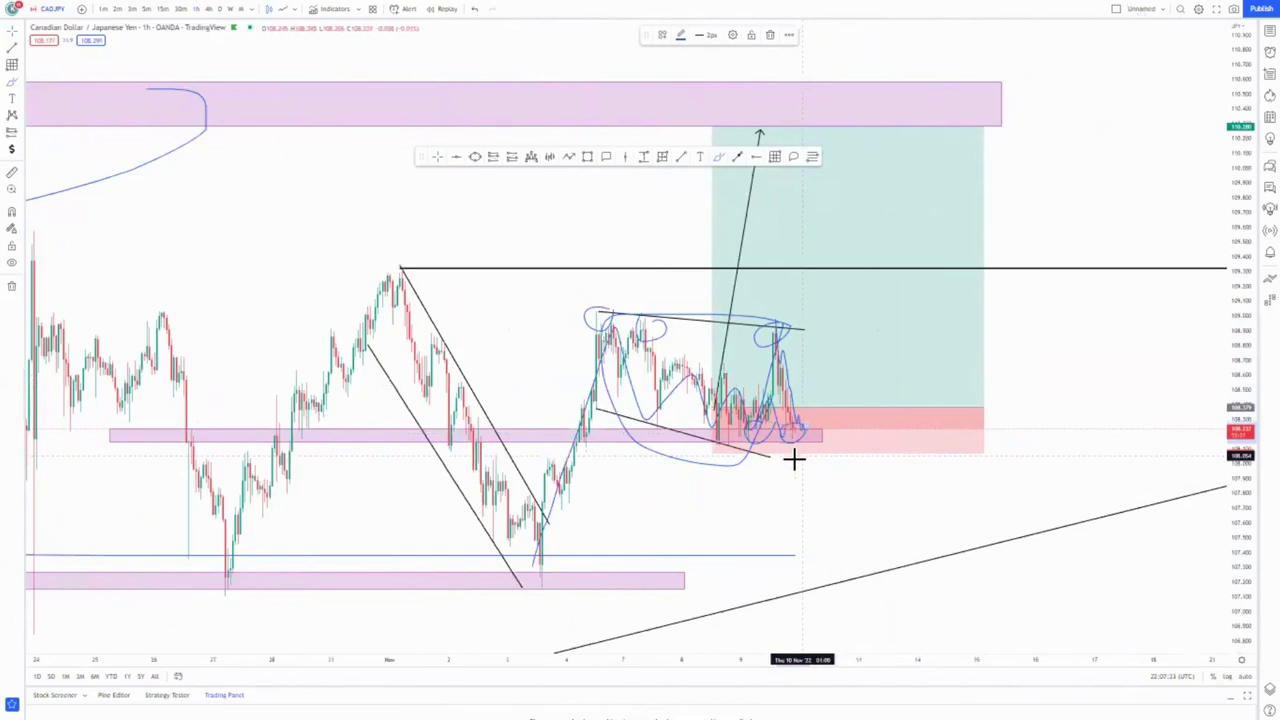
click(440, 158)
drag(508, 226, 500, 294)
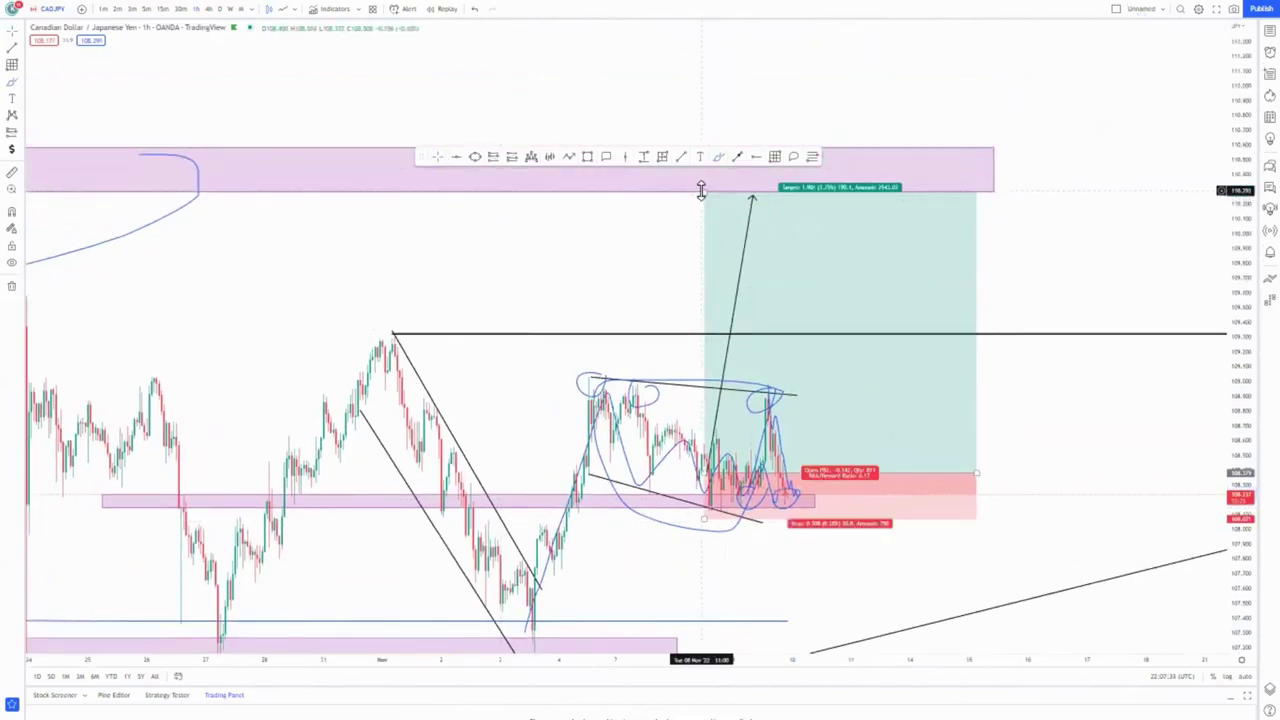
drag(701, 191, 766, 390)
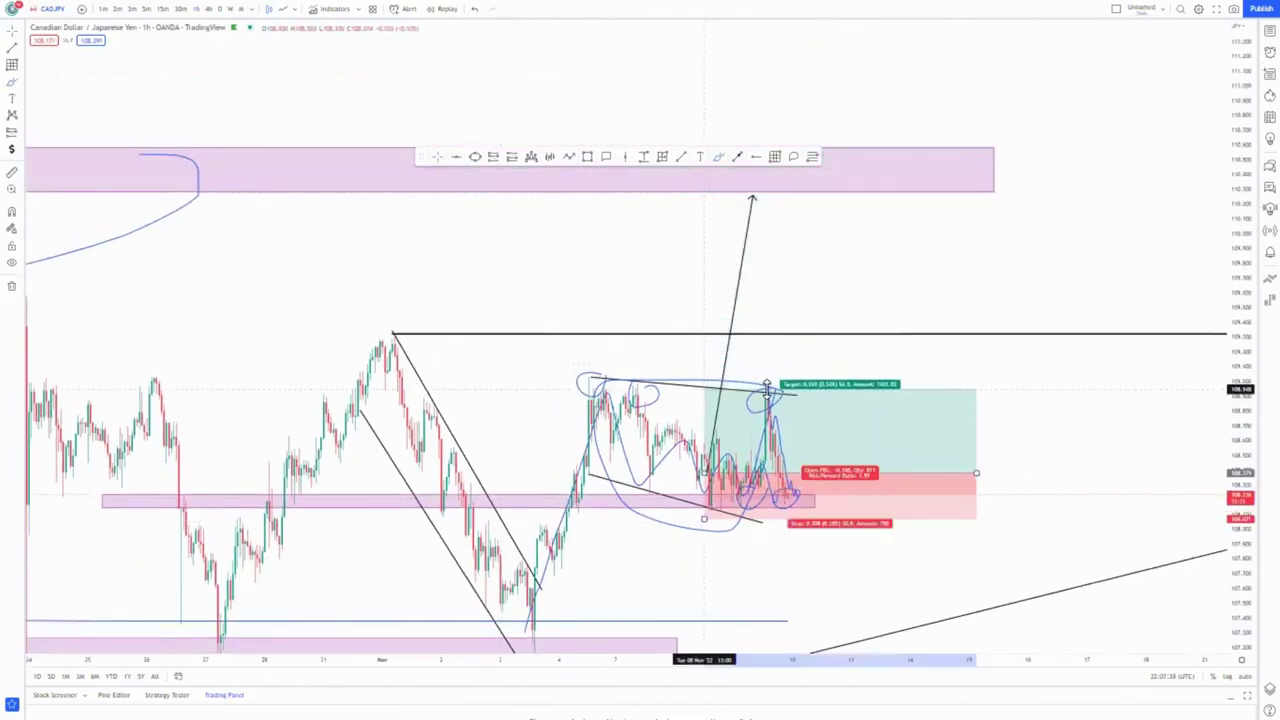
drag(768, 378, 774, 337)
drag(1247, 594, 1243, 532)
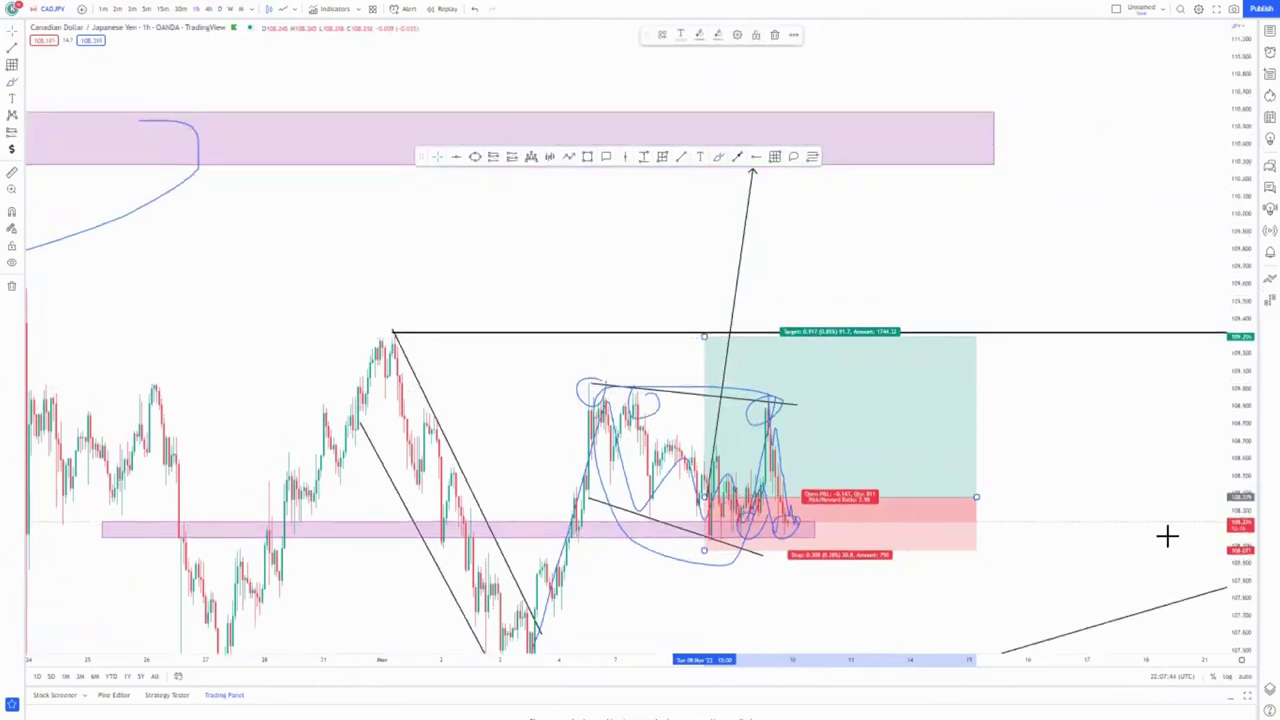
drag(839, 609, 833, 489)
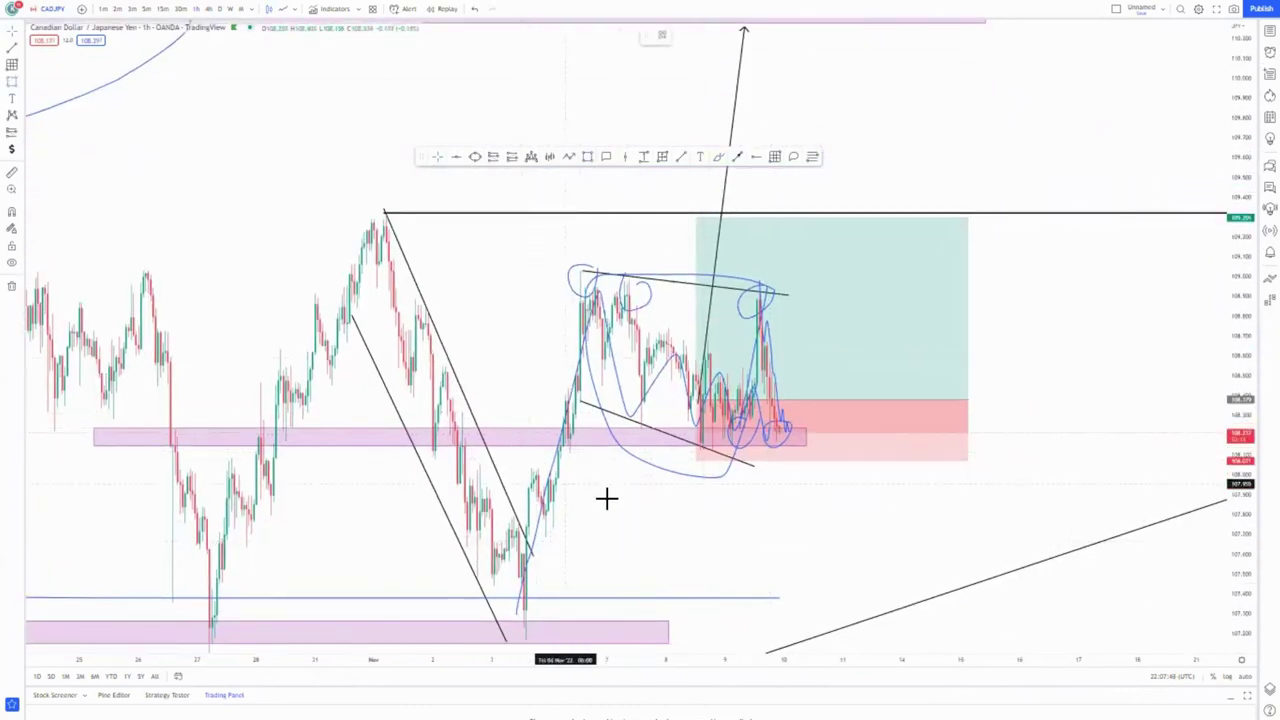
double_click(1238, 340)
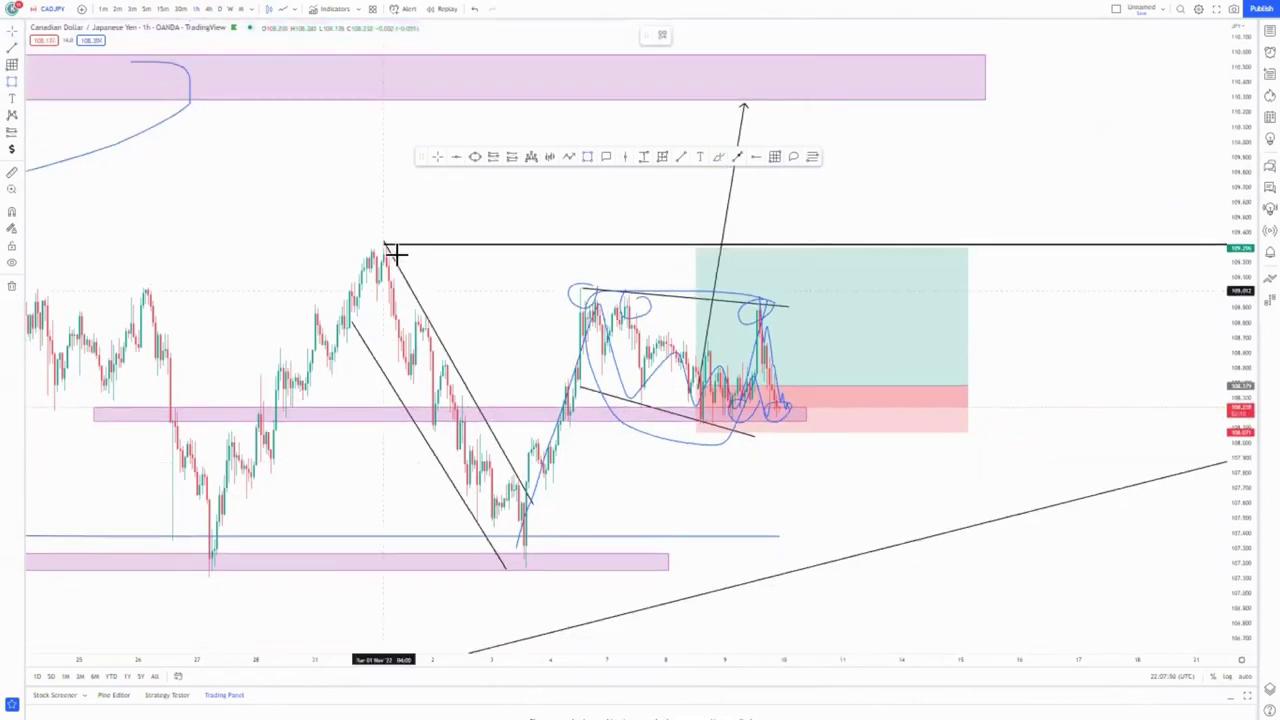
Step: Remove all drawings from the CADJPY chart
click(439, 163)
right_click(502, 277)
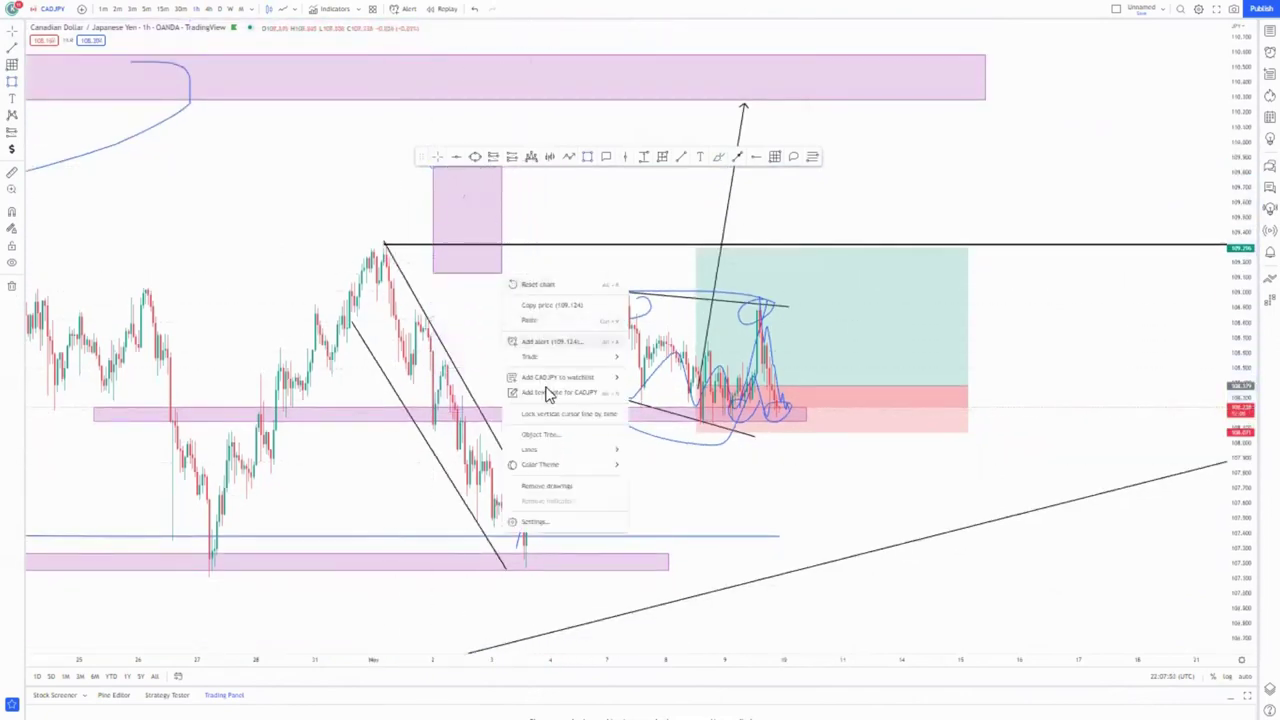
right_click(476, 251)
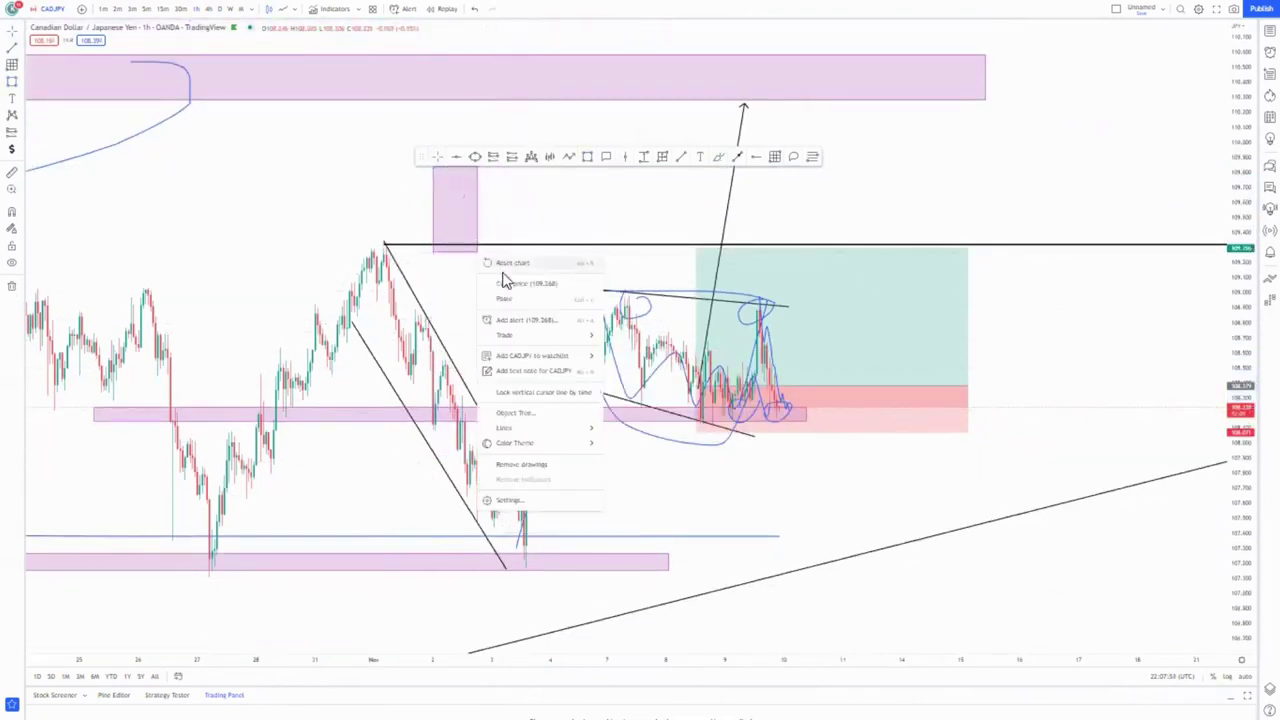
click(510, 464)
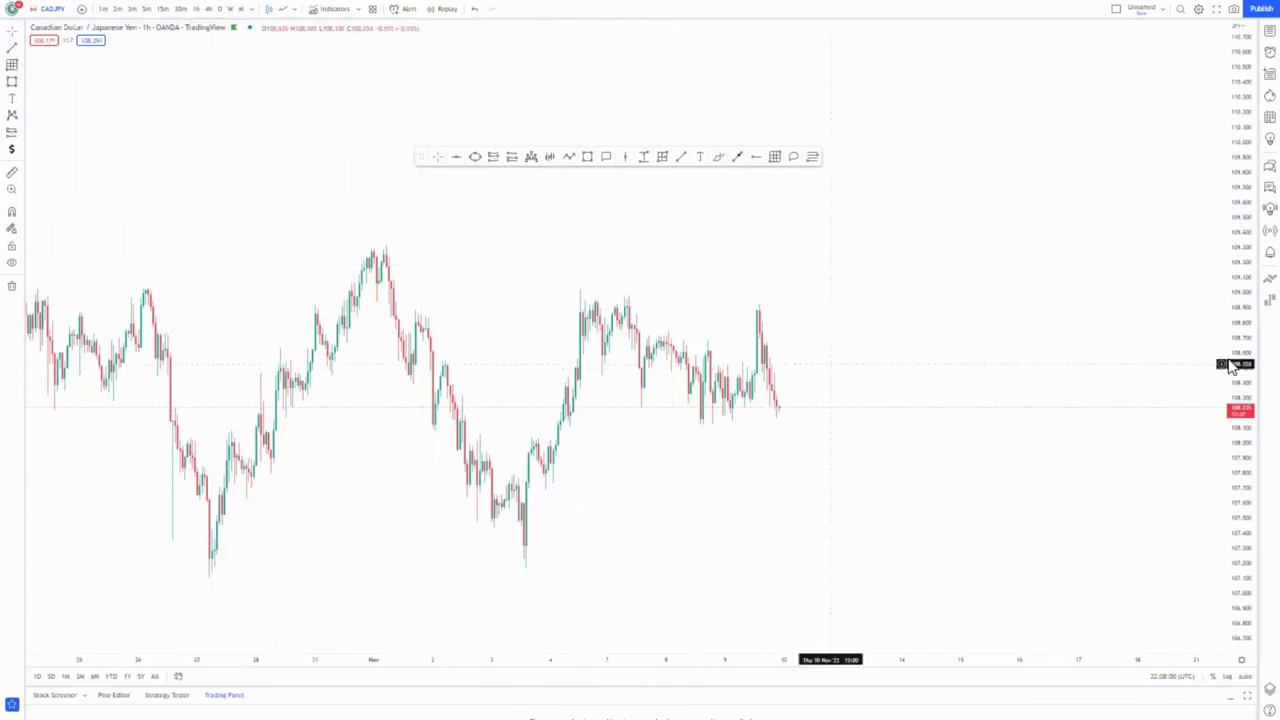
Step: Examine the bare CADJPY 1-hour price action from late October to 10 November
drag(1240, 197, 1240, 250)
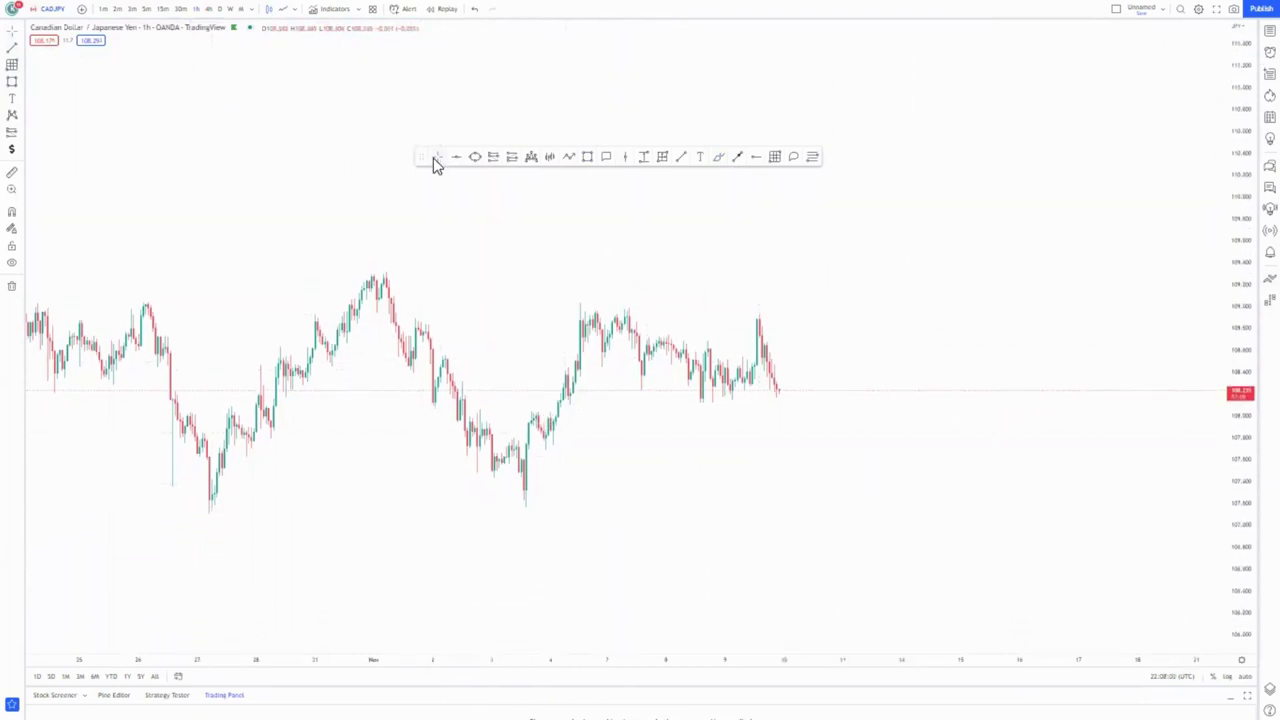
drag(1240, 480, 1238, 410)
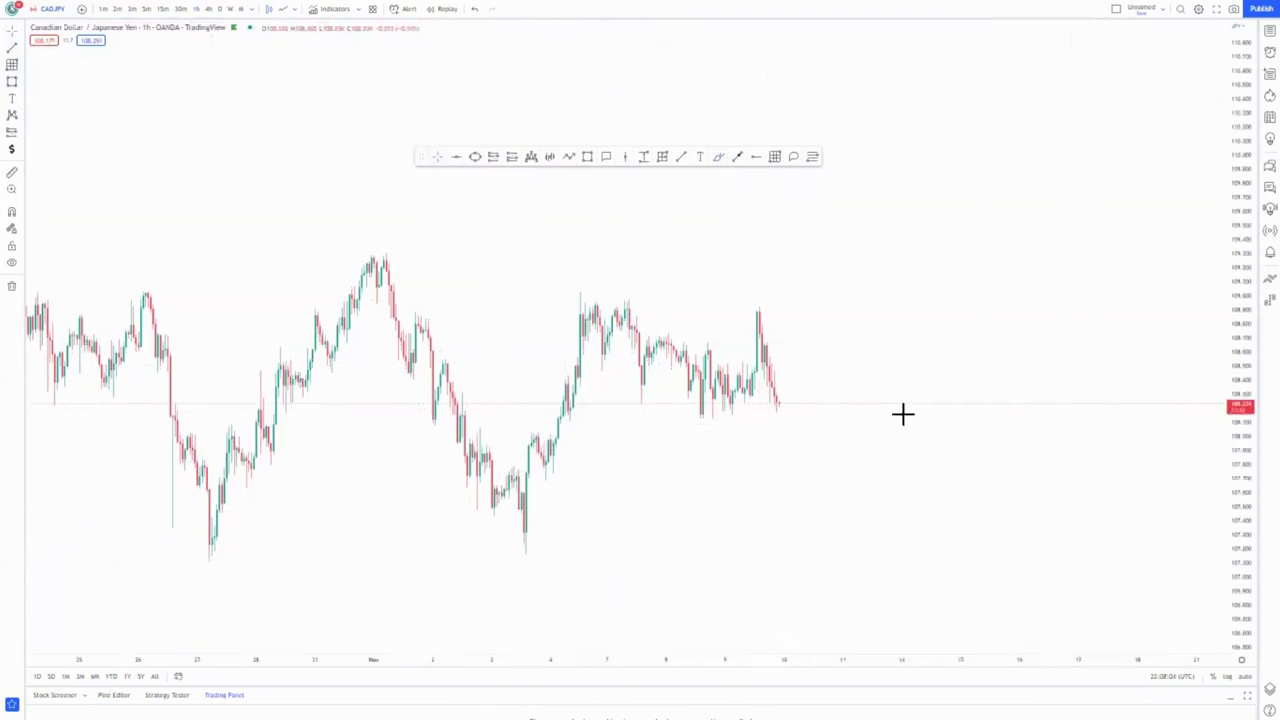
drag(903, 414, 983, 412)
scroll(984, 412, up, 2)
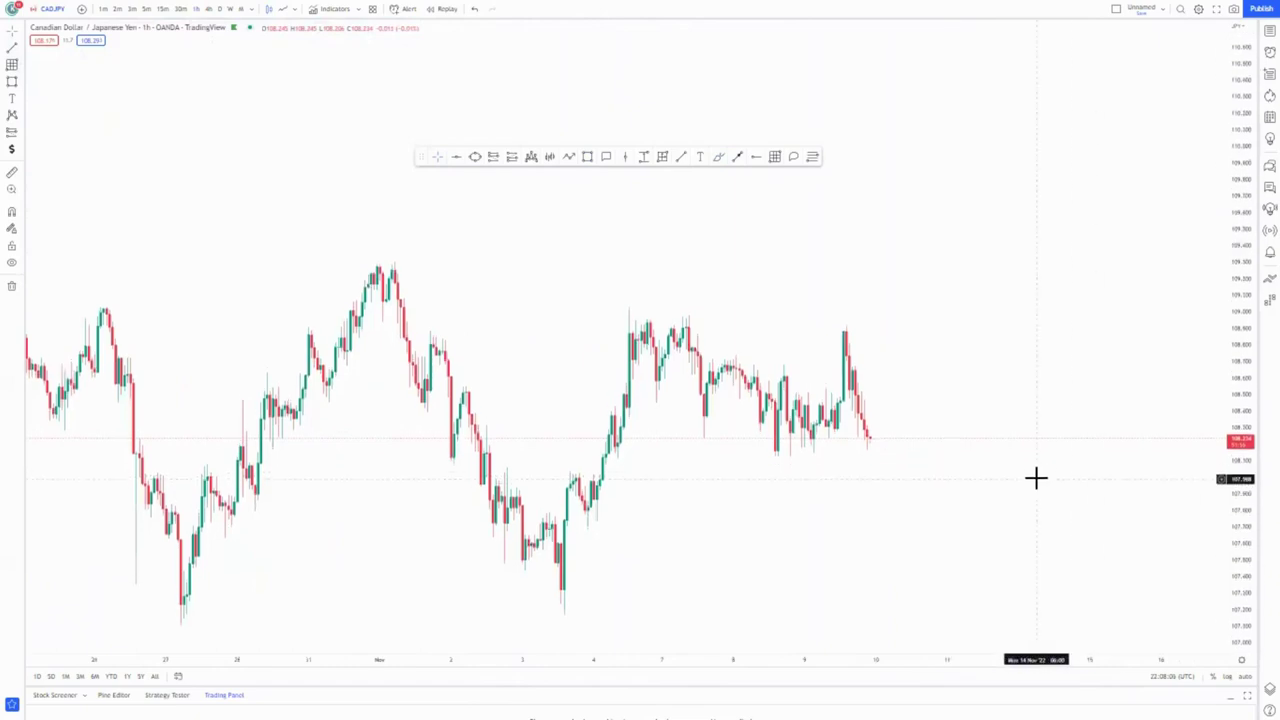
scroll(1037, 477, up, 1)
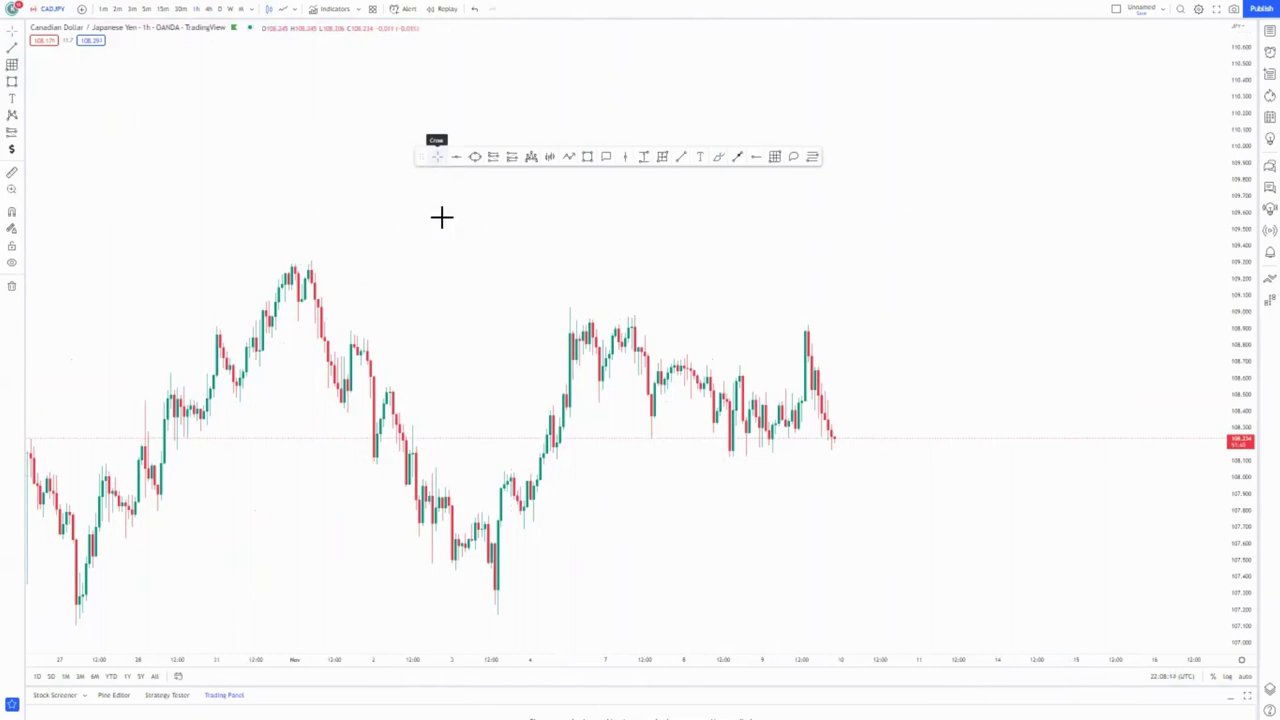
drag(1240, 265, 1240, 306)
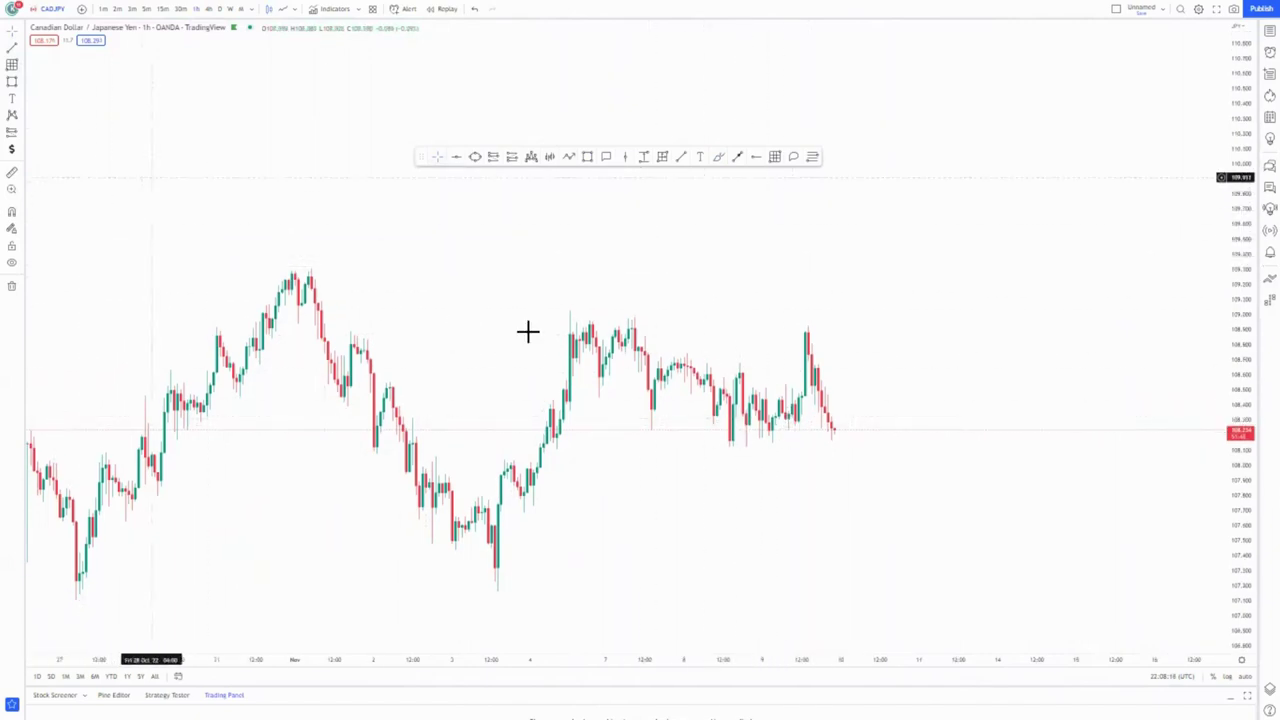
drag(763, 437, 714, 403)
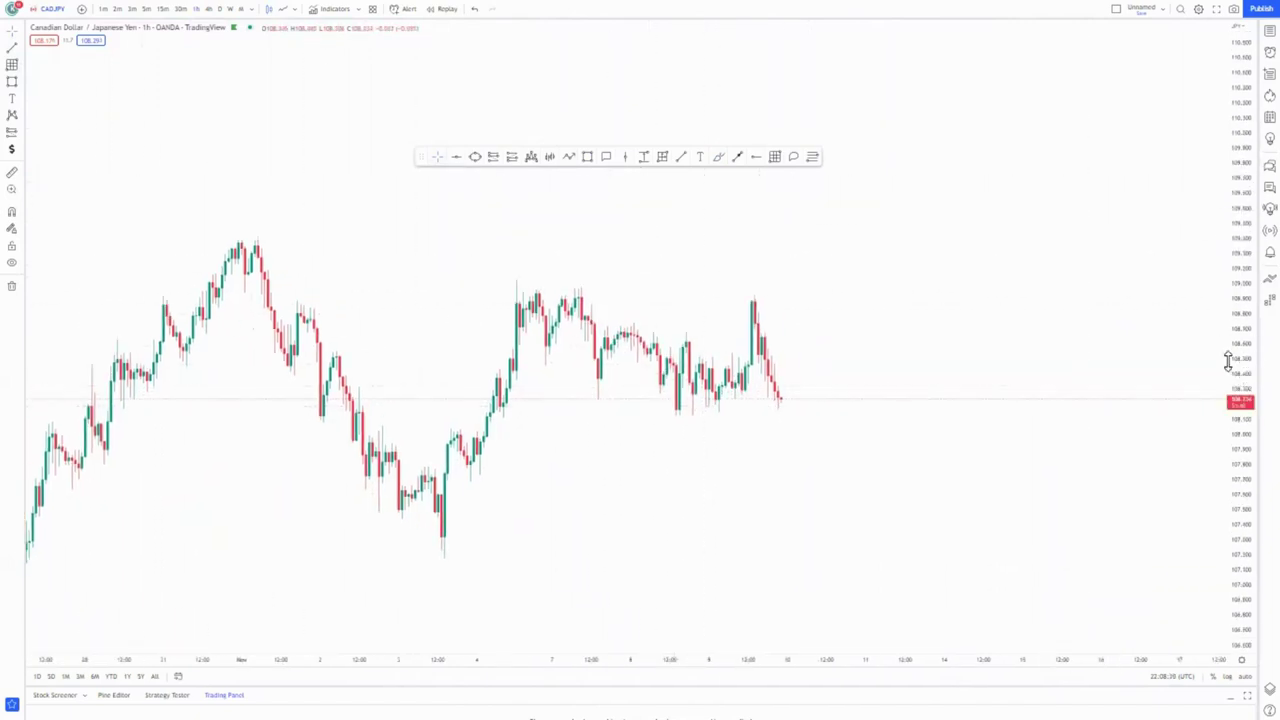
drag(1233, 393, 1232, 357)
scroll(1058, 430, up, 2)
drag(786, 328, 743, 417)
scroll(688, 402, down, 3)
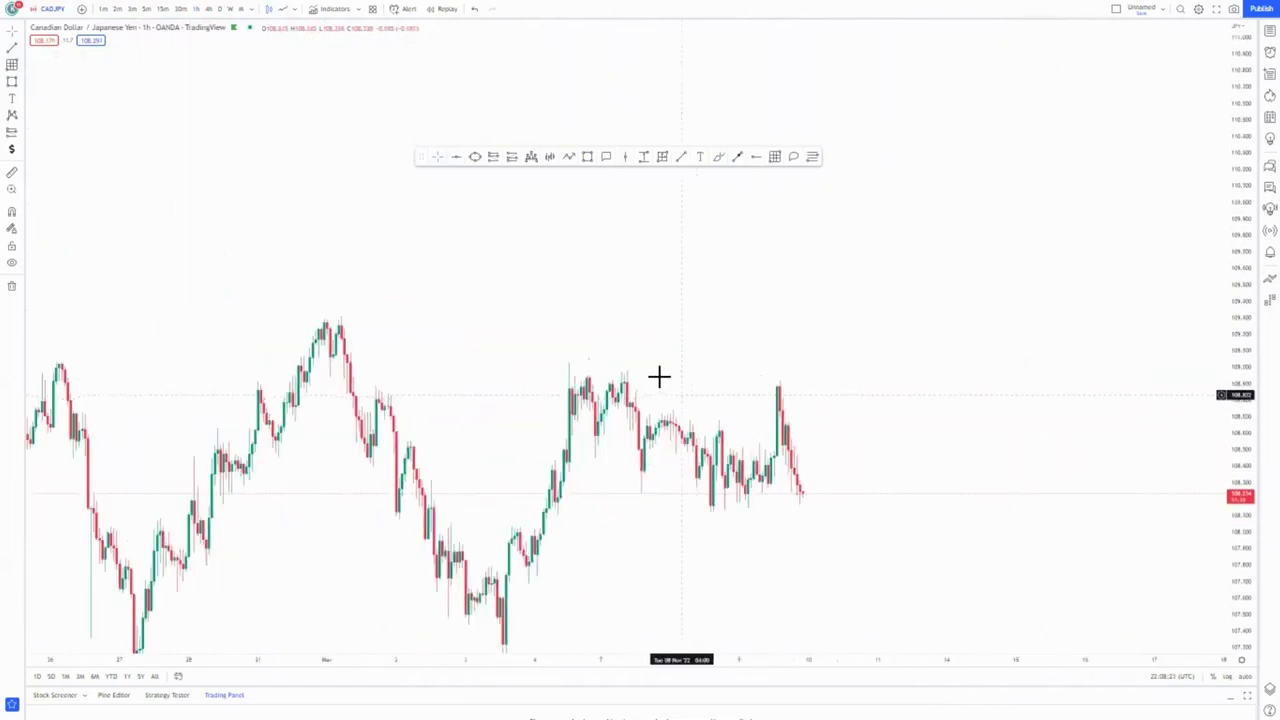
drag(659, 376, 605, 380)
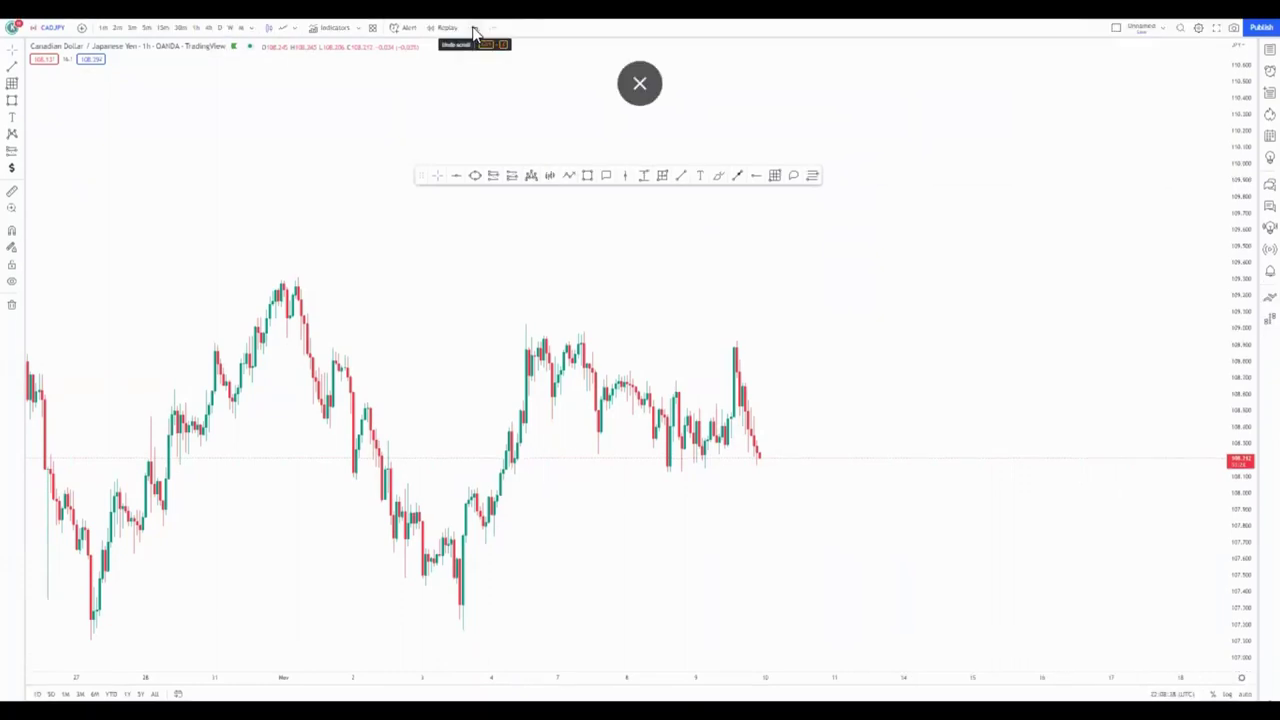
Step: Undo the removal of the drawings and frame the CADJPY long position with the zones around it
click(473, 30)
click(473, 30)
click(473, 30)
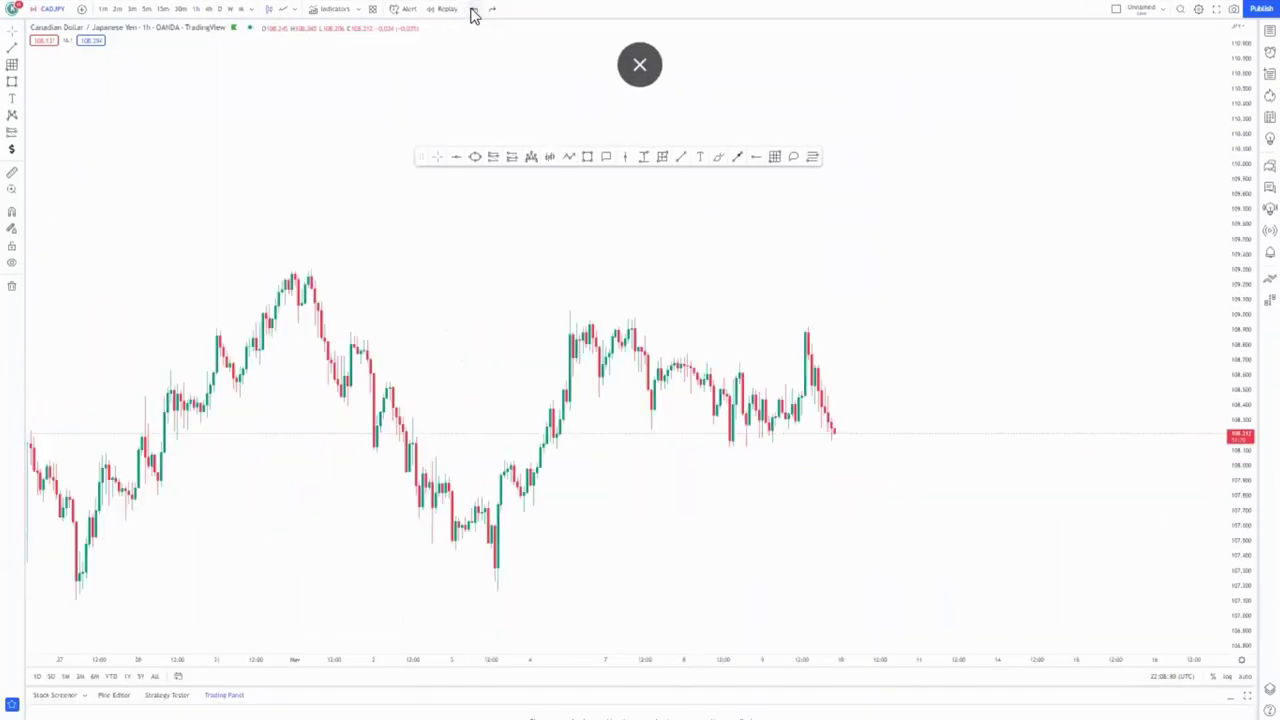
click(473, 30)
click(473, 10)
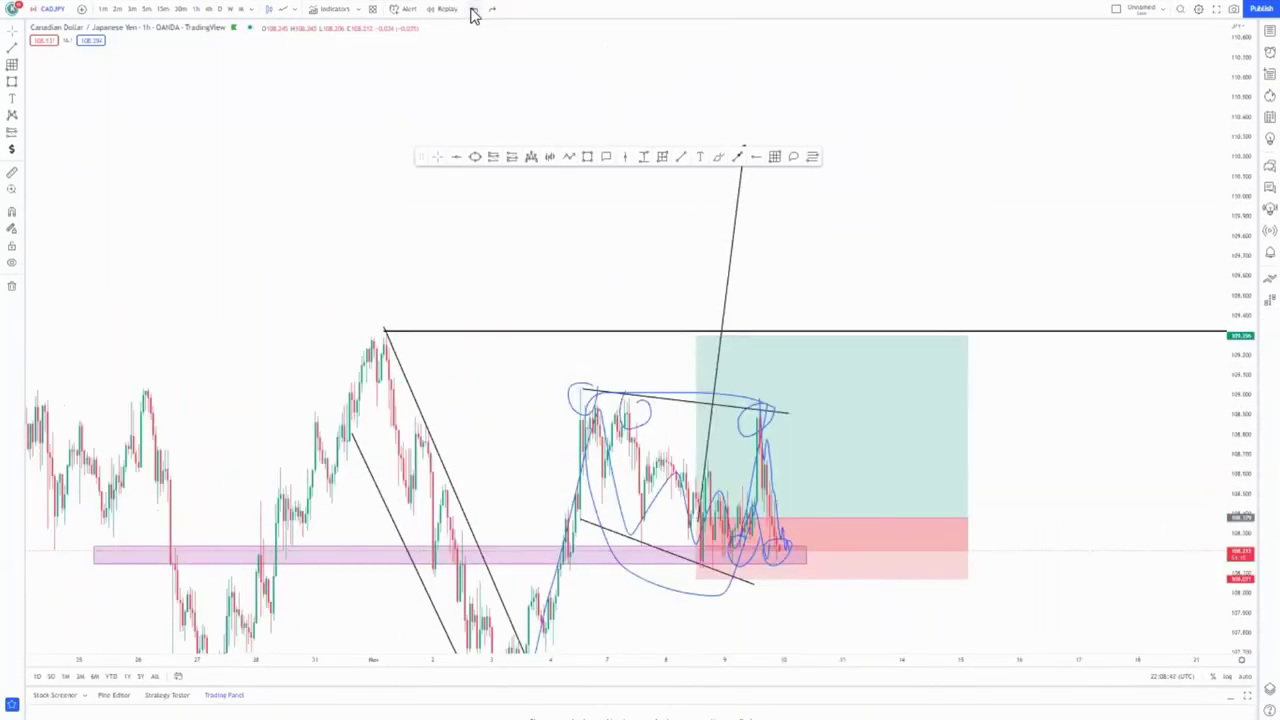
drag(1248, 248, 1240, 408)
drag(1080, 448, 1049, 322)
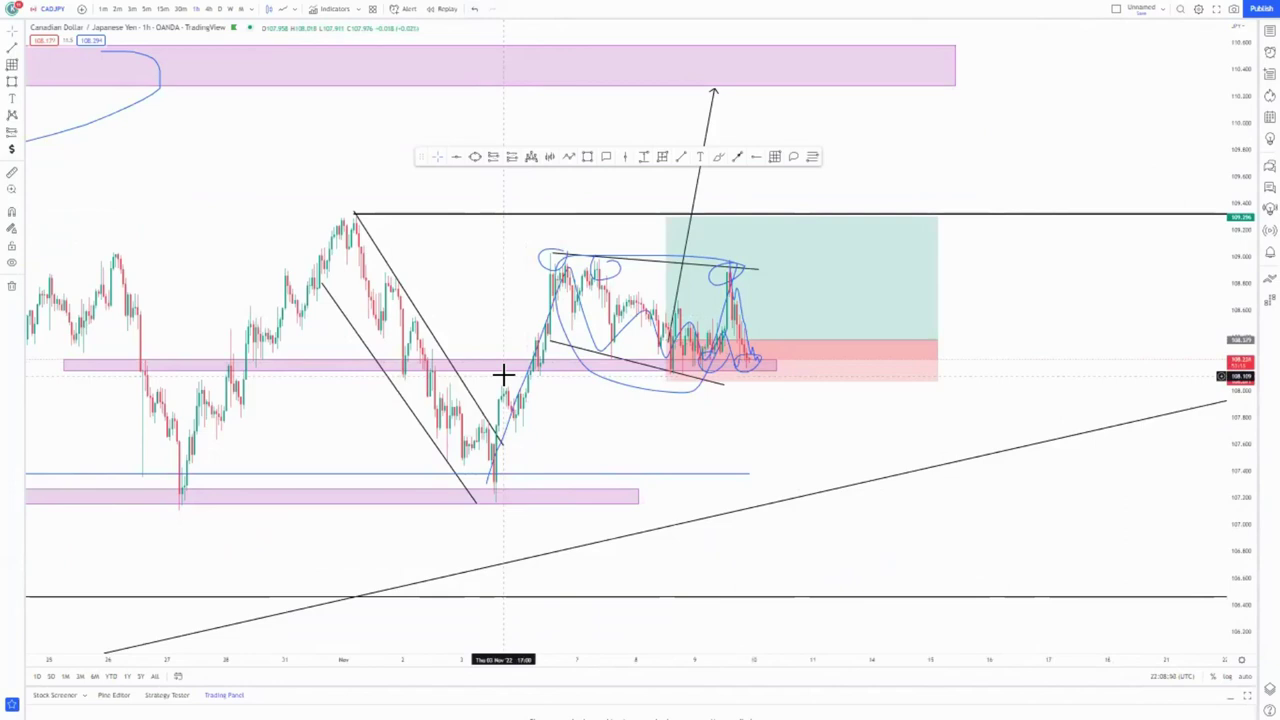
Step: Load NZDJPY from the watchlist on the daily timeframe and frame its price history back to 2018
click(1270, 31)
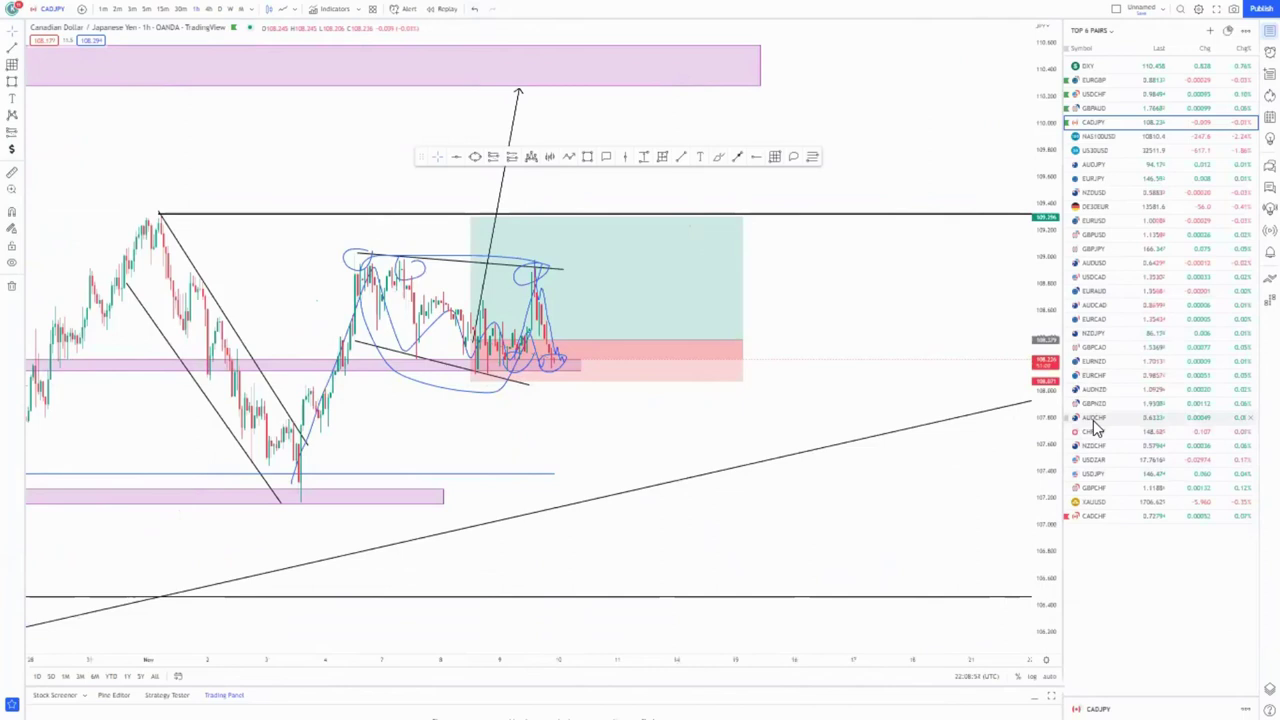
click(1092, 333)
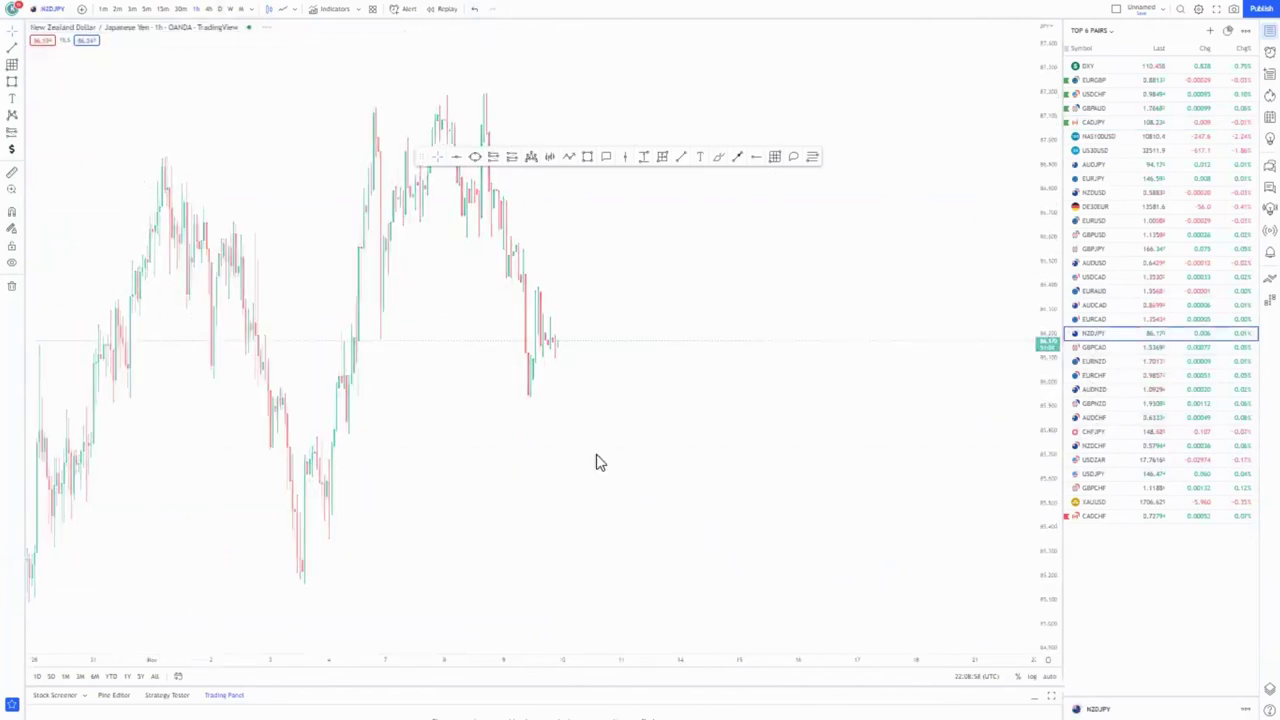
key(alt+r)
scroll(820, 523, up, 2)
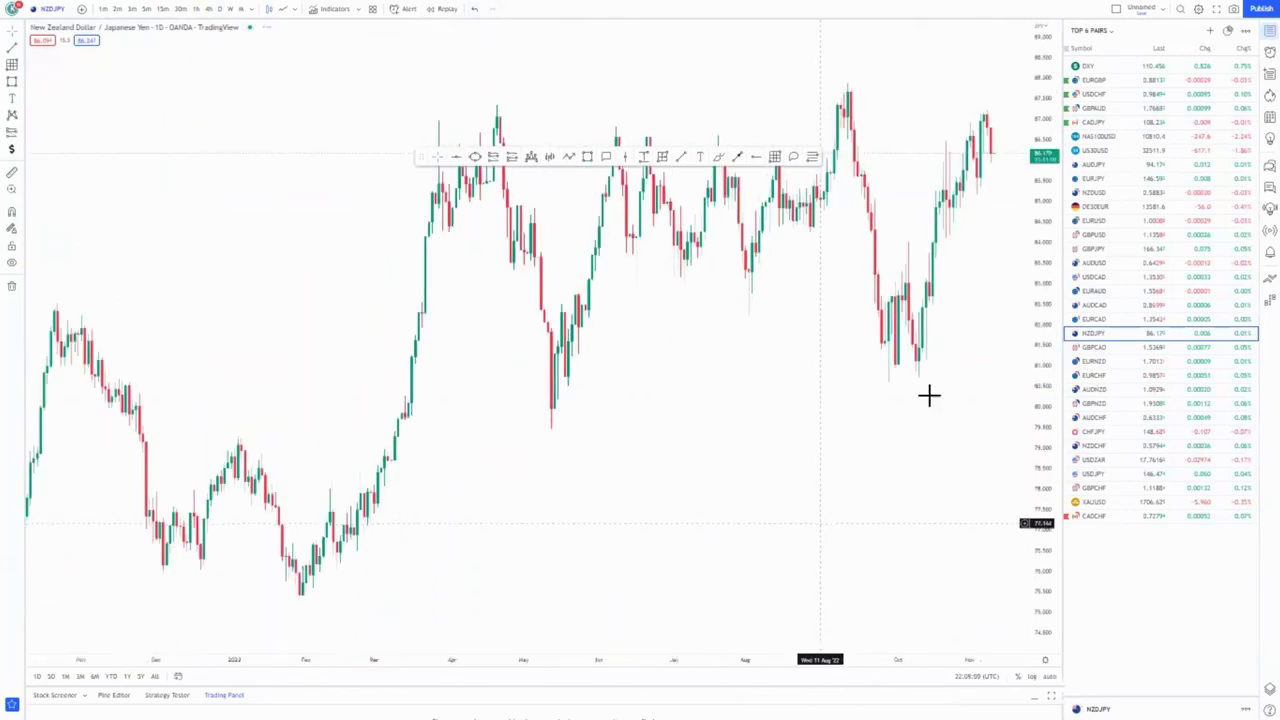
drag(972, 400, 926, 431)
drag(1040, 275, 1039, 408)
drag(884, 400, 730, 519)
scroll(692, 529, down, 10)
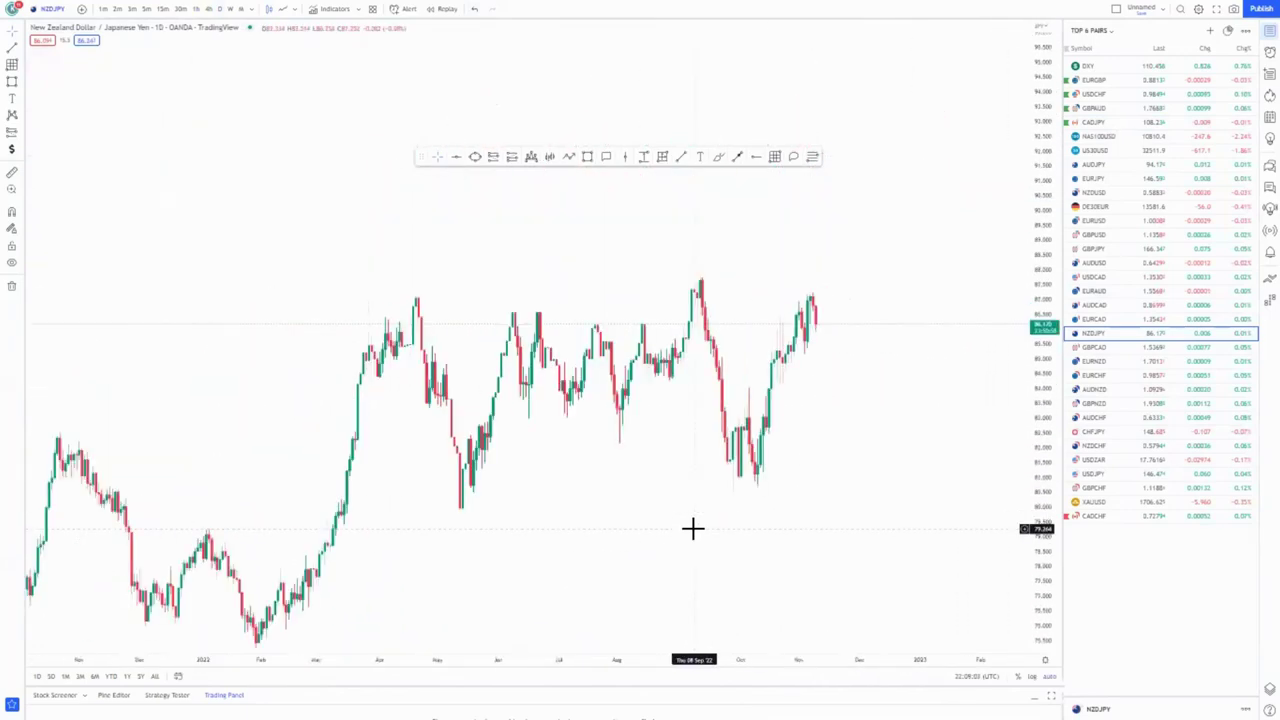
drag(770, 555, 582, 441)
scroll(683, 514, down, 3)
drag(888, 443, 859, 503)
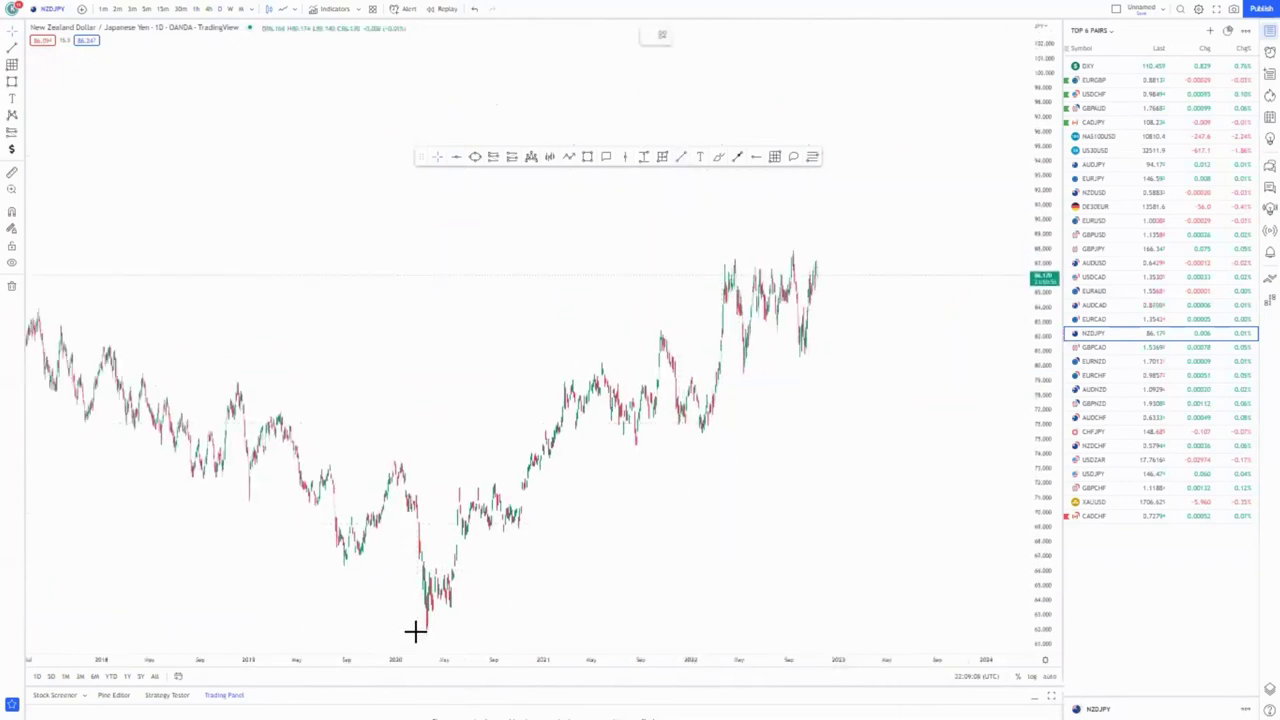
Step: Draw a rising trend line under the NZDJPY lows from March 2020 through October 2022 and hide the watchlist
mouse_move(422, 632)
mouse_down()
mouse_move(877, 331)
mouse_move(873, 307)
mouse_up()
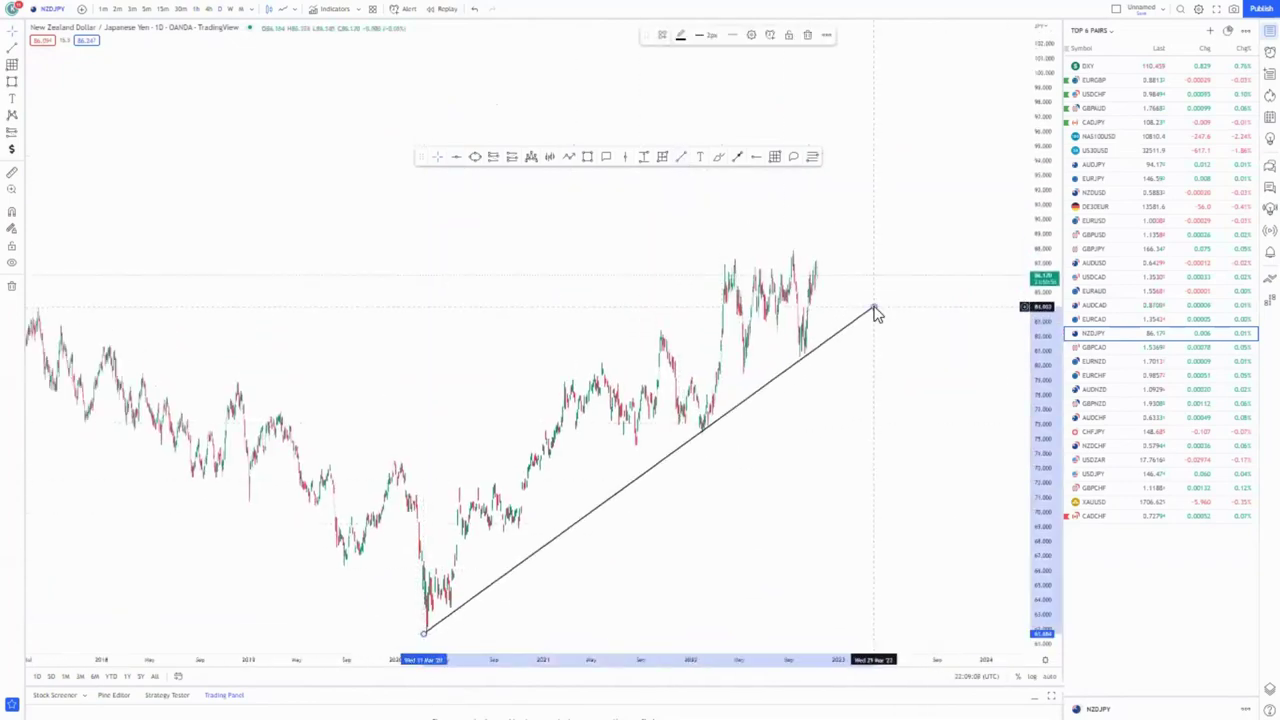
click(1270, 31)
scroll(888, 550, up, 5)
drag(890, 513, 1062, 450)
scroll(1027, 566, up, 3)
drag(1238, 547, 1238, 516)
drag(1010, 571, 1102, 511)
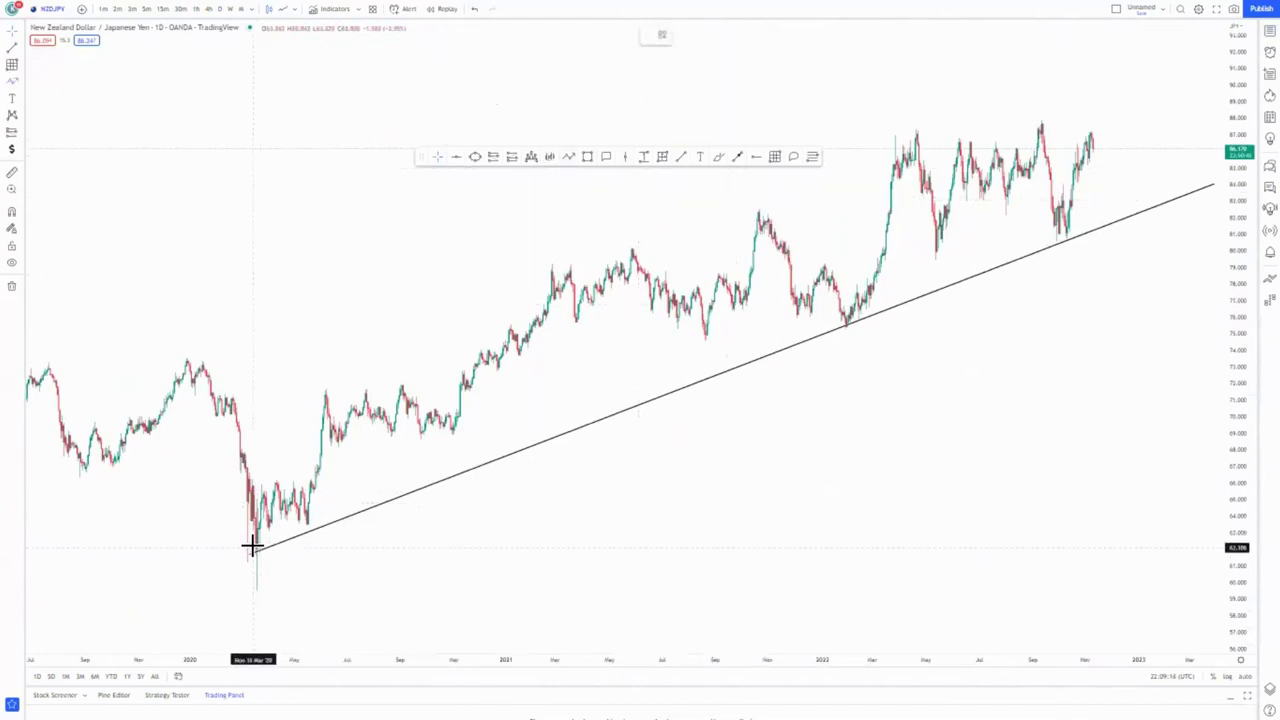
mouse_move(287, 511)
mouse_down()
mouse_move(563, 264)
mouse_move(326, 429)
mouse_move(325, 387)
mouse_up()
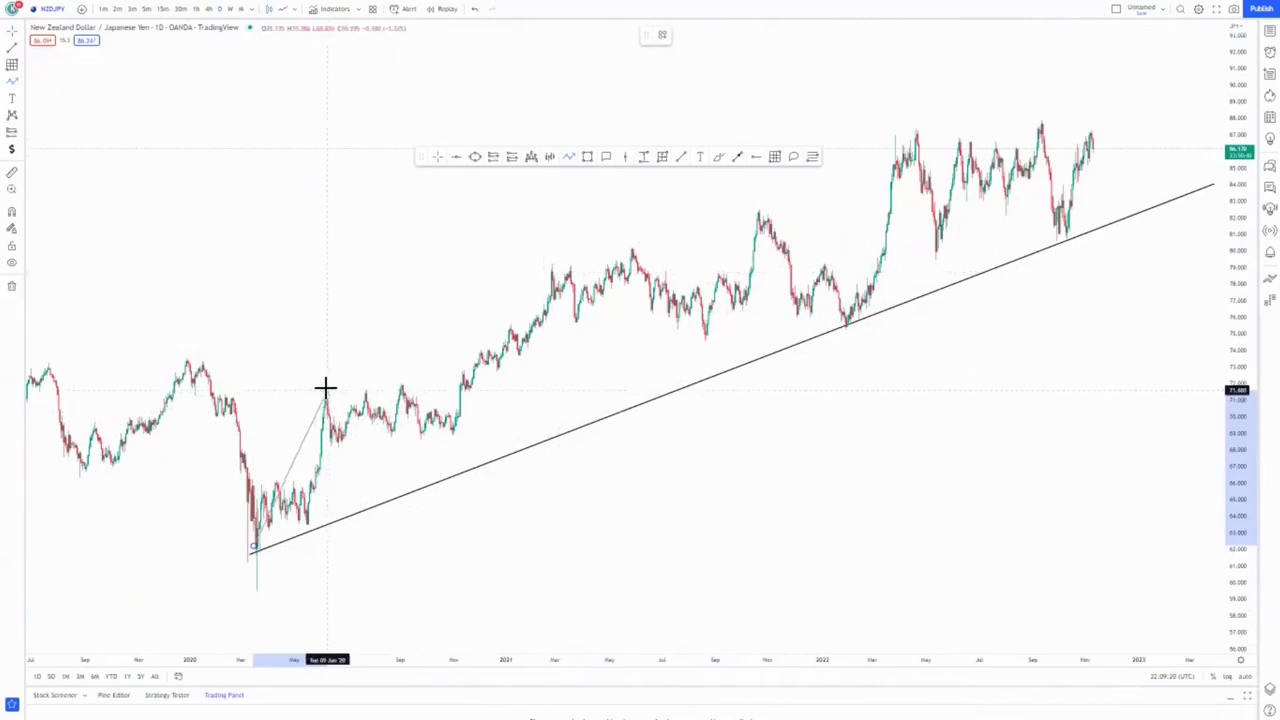
click(398, 413)
key(Escape)
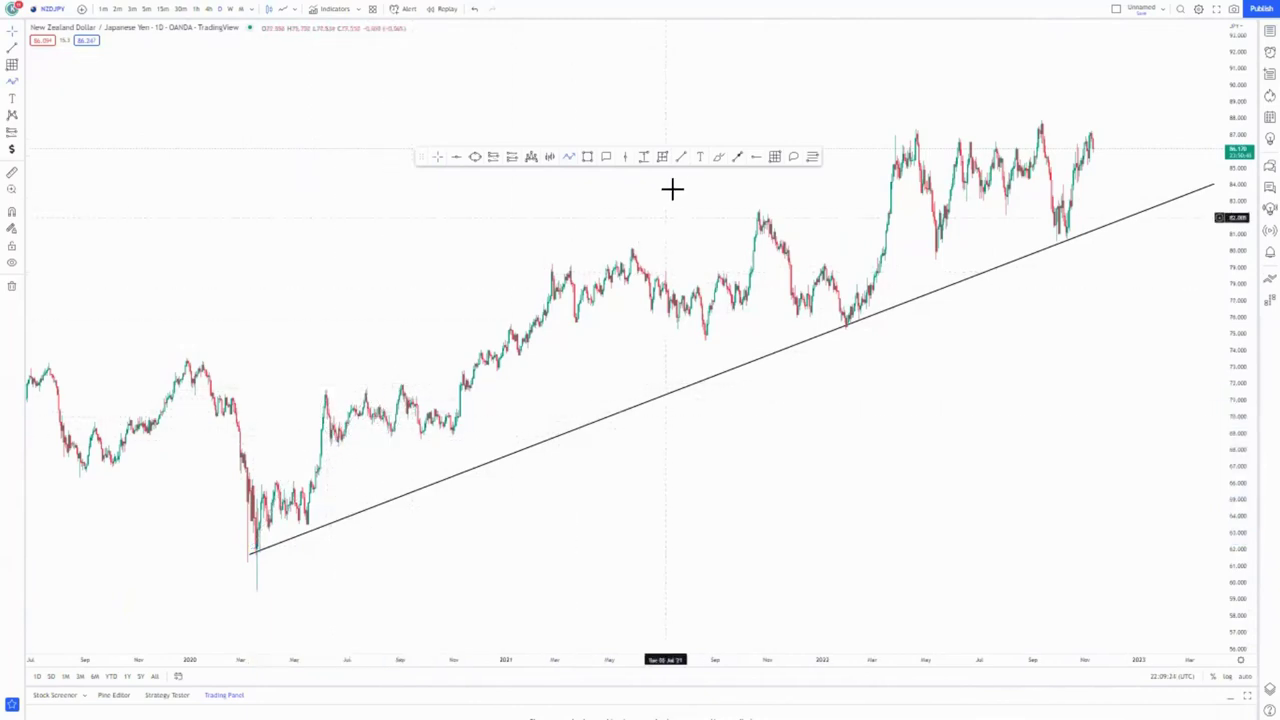
Step: Trace the NZDJPY swing highs and lows with a path from the May 2020 low to the May 2022 low
click(302, 519)
click(330, 389)
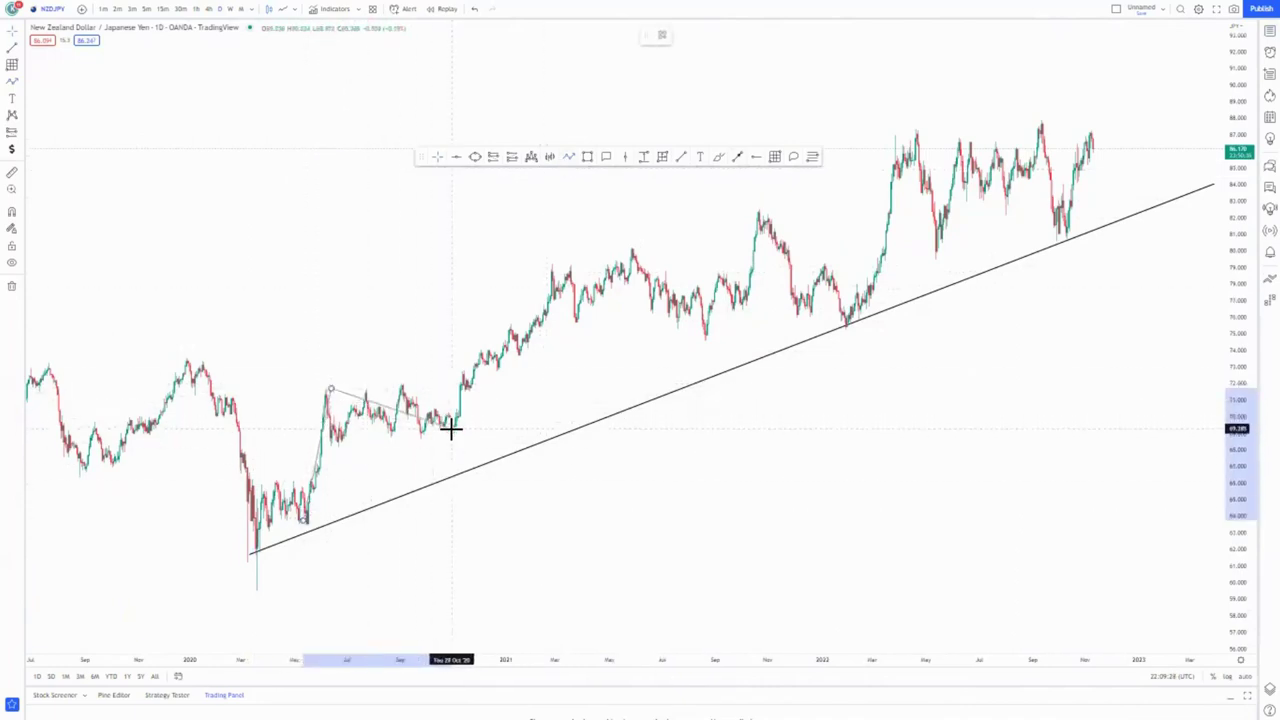
click(452, 430)
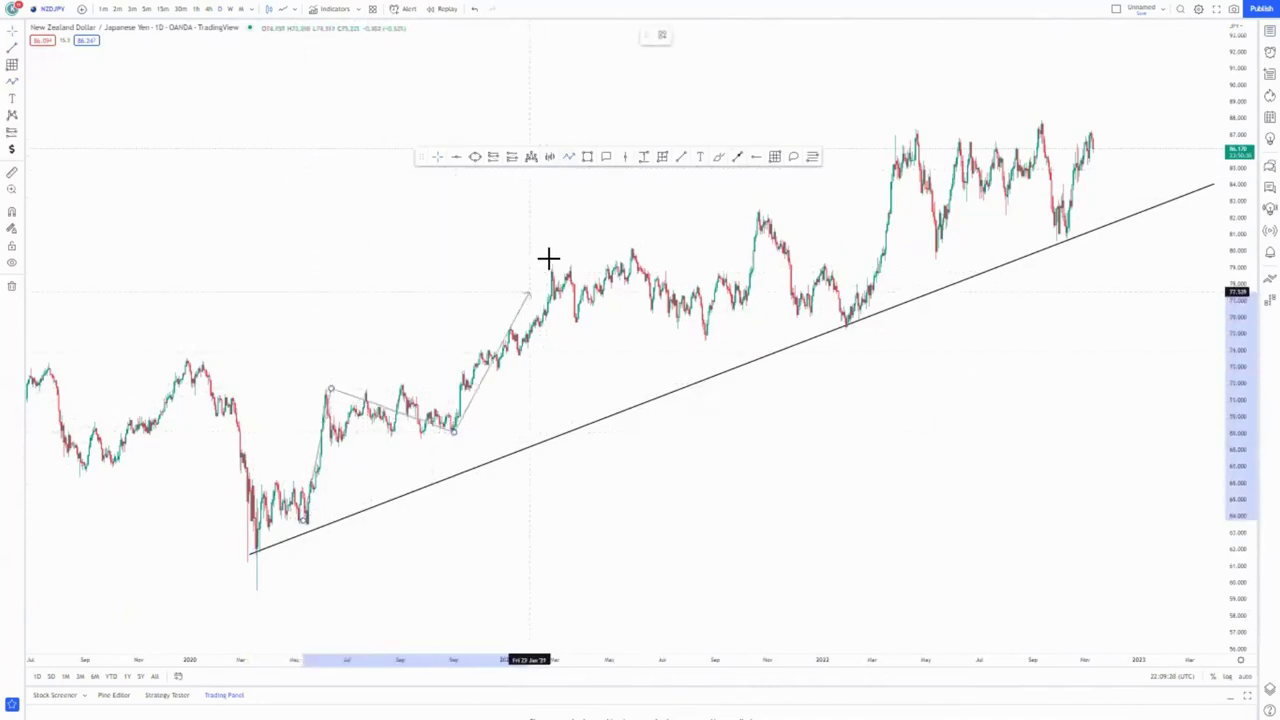
click(553, 260)
click(578, 318)
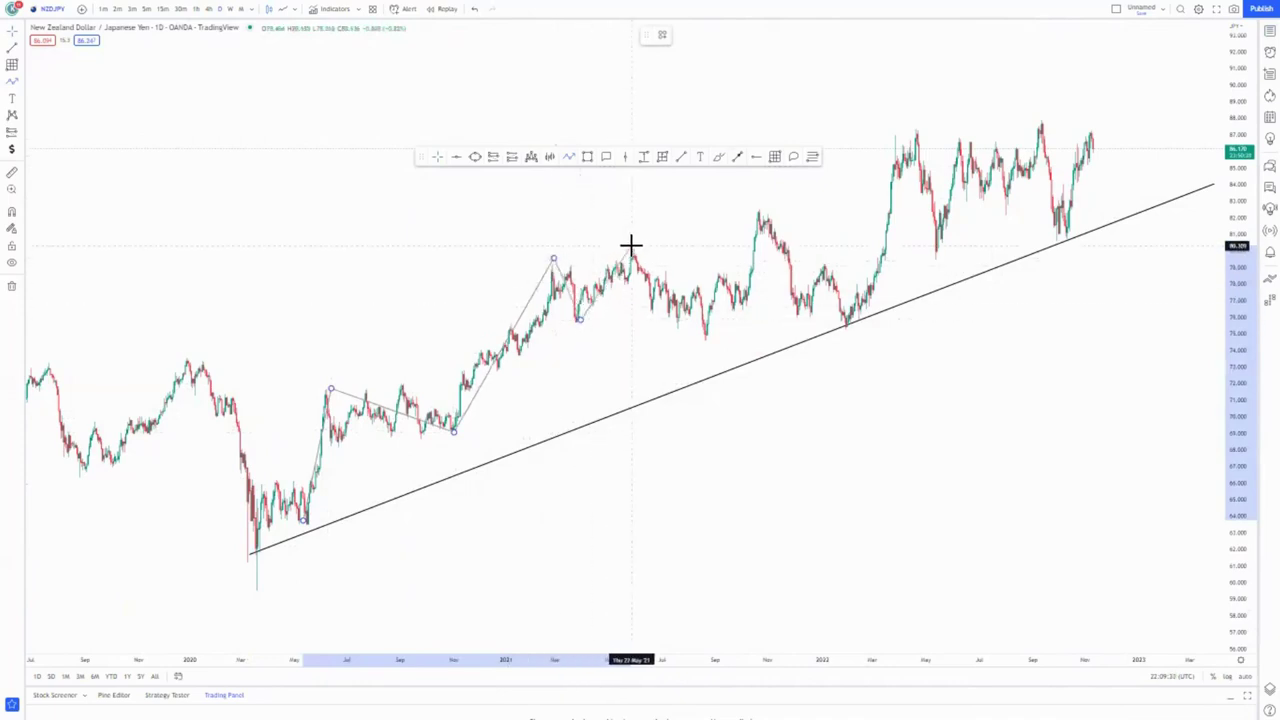
click(641, 268)
click(710, 323)
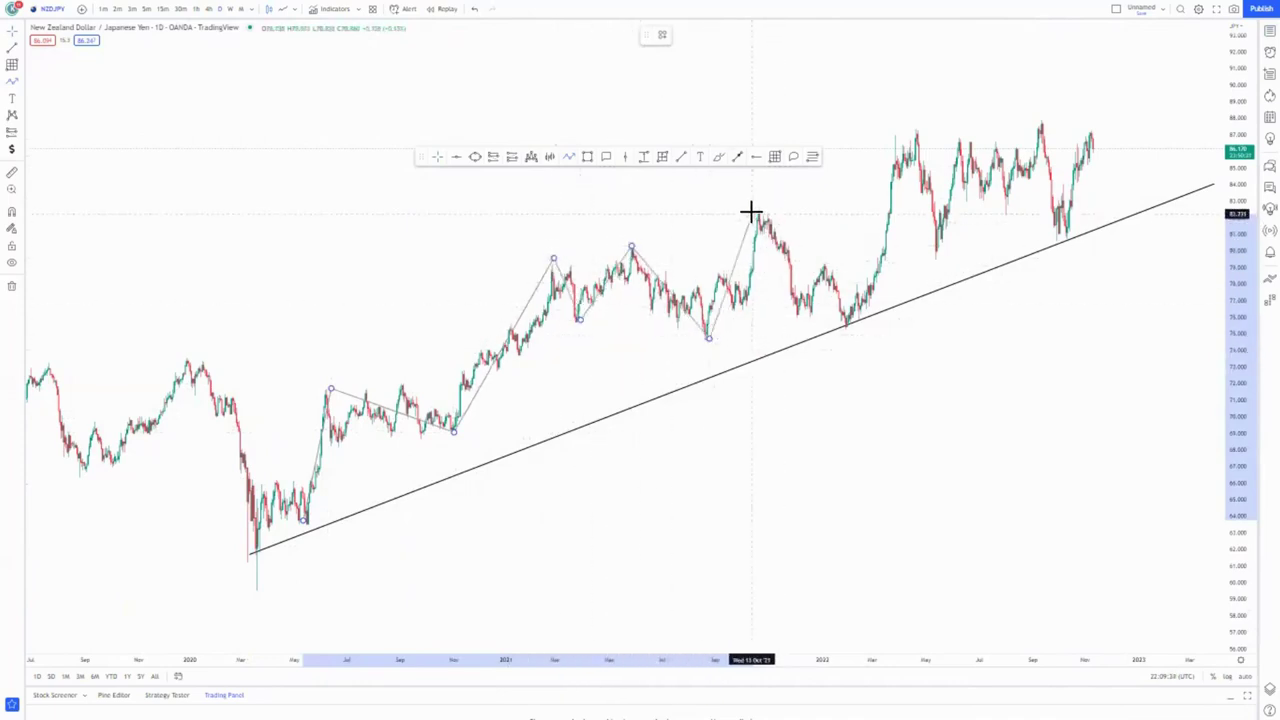
click(755, 210)
click(846, 329)
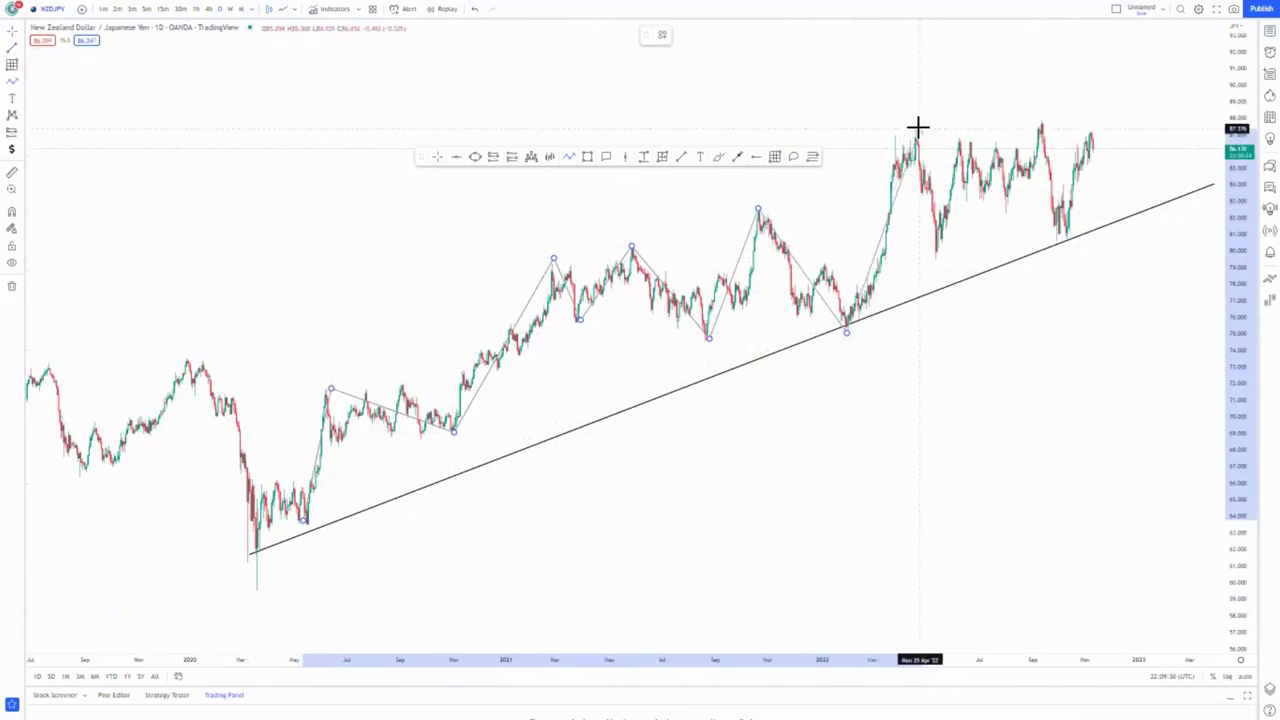
click(919, 130)
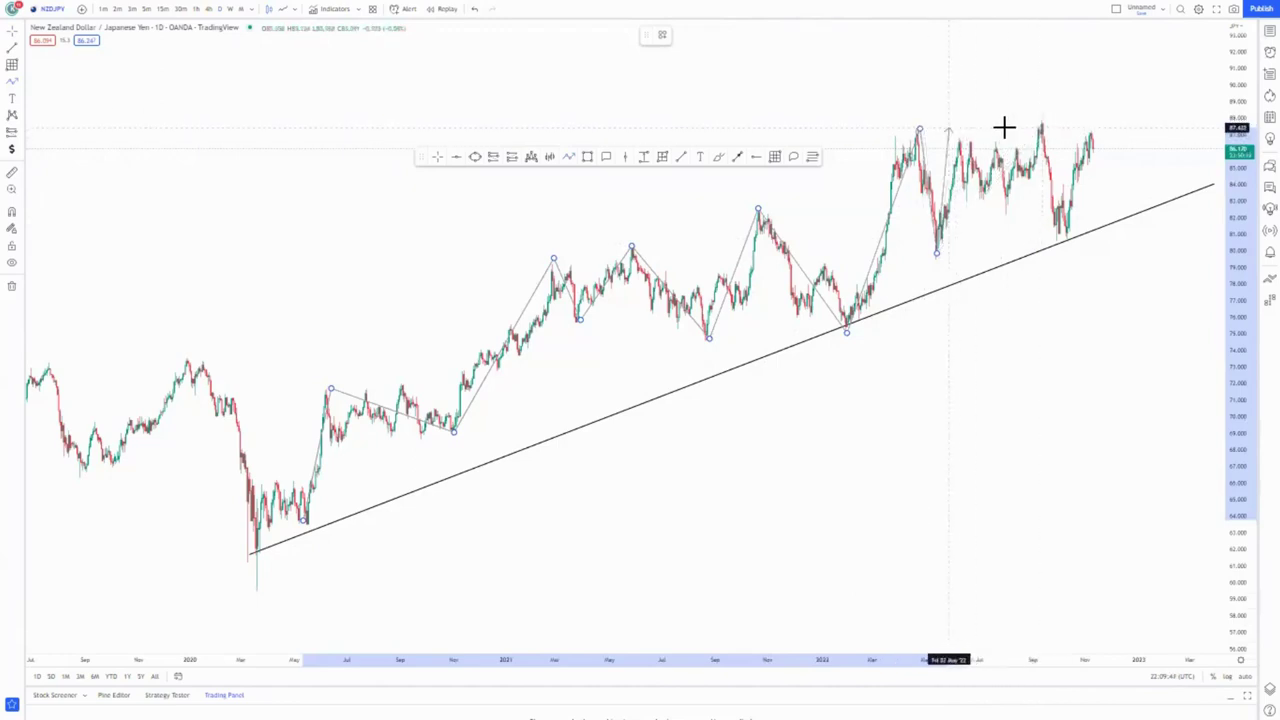
key(Escape)
Step: Place a horizontal ray at the April 2022 high, at about 87.4, extending across the recent highs
drag(1003, 362, 915, 460)
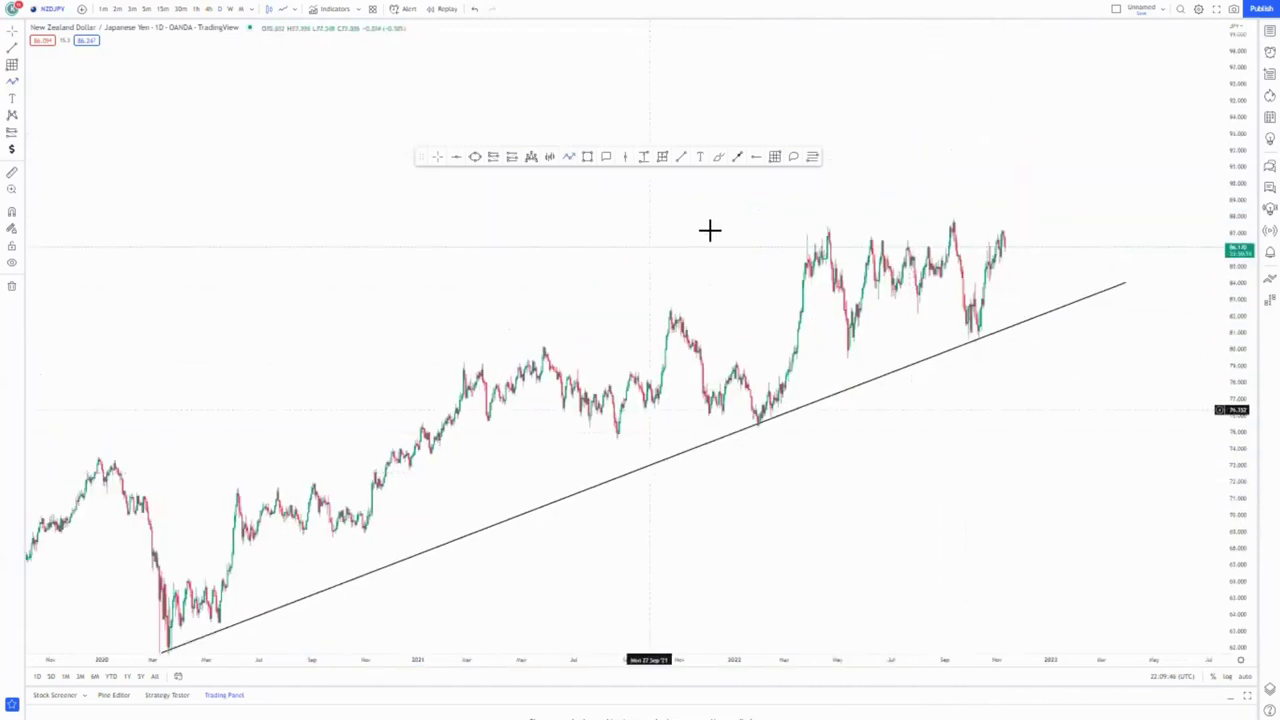
click(826, 222)
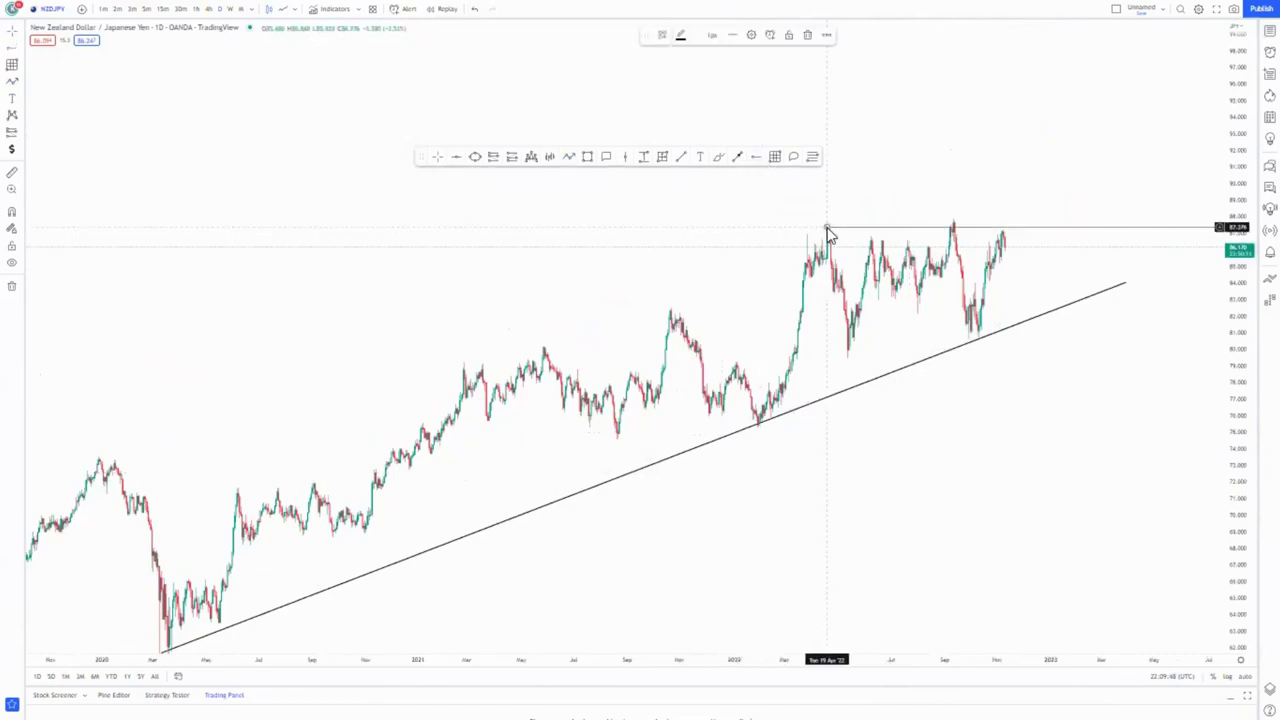
scroll(940, 430, up, 2)
scroll(890, 408, up, 1)
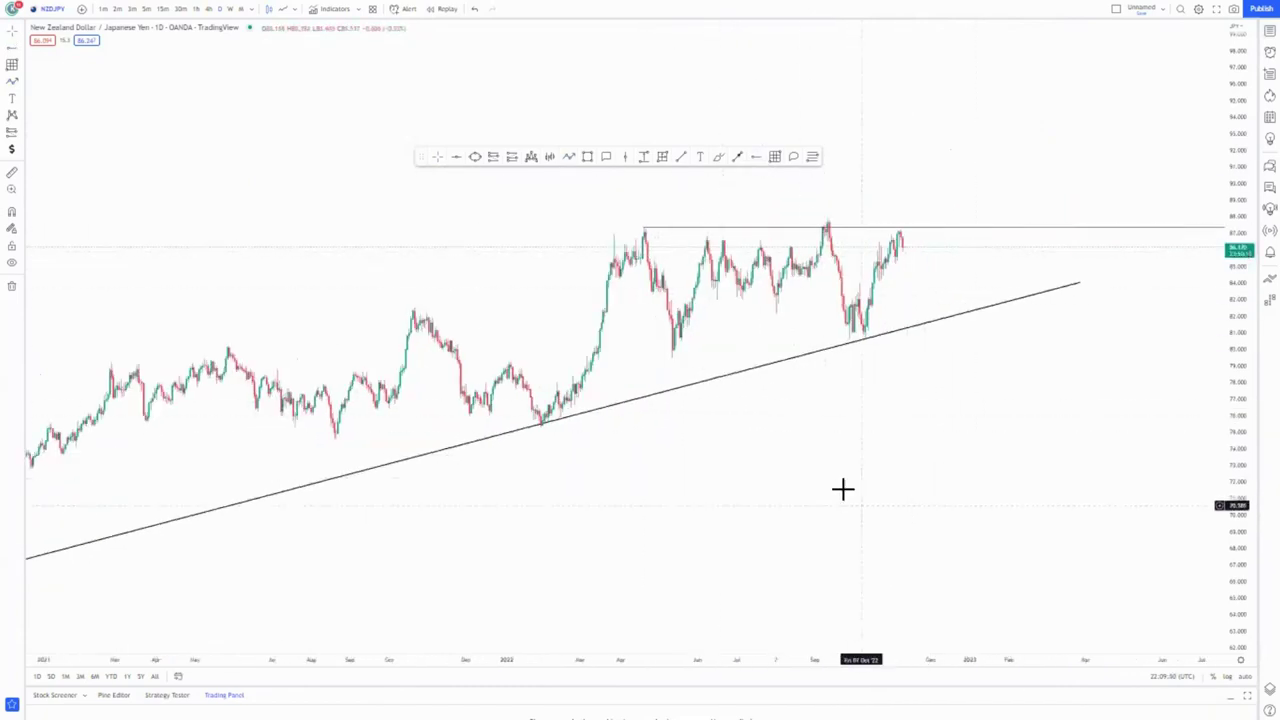
Step: Circle the April, September and November 2022 highs along the horizontal ray with the brush, and undo the marks
drag(783, 446, 736, 503)
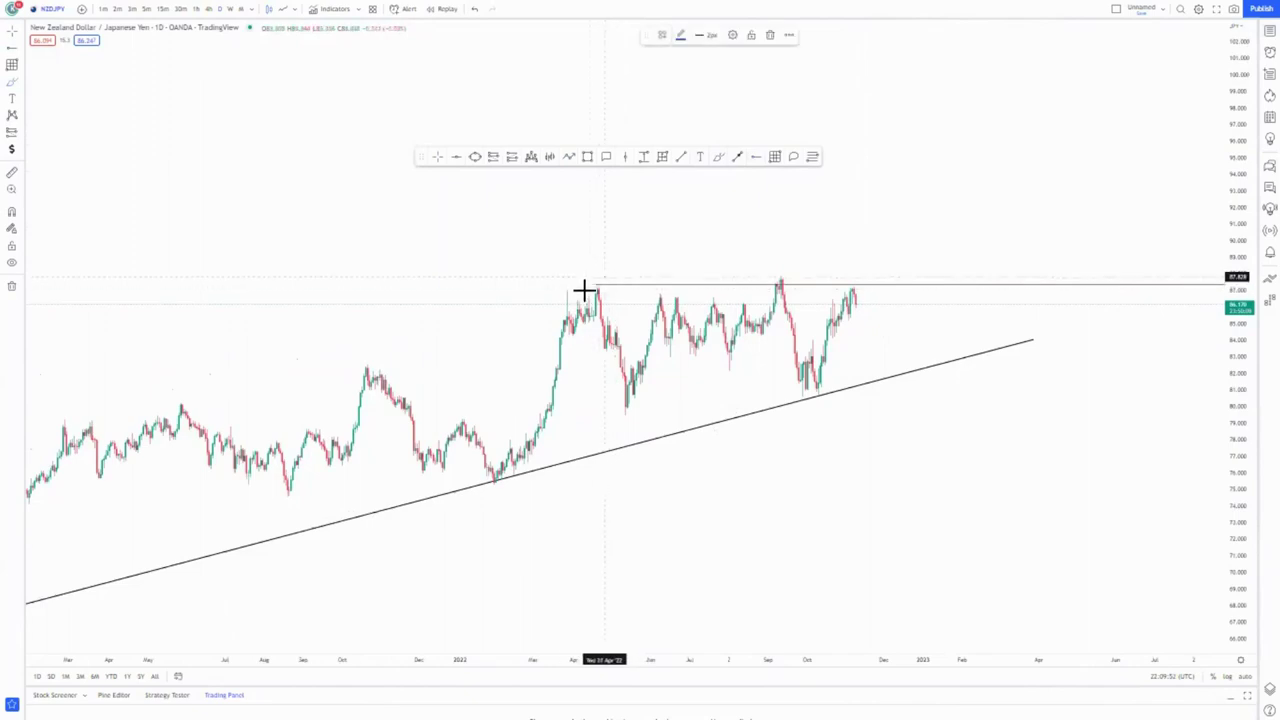
drag(583, 289, 592, 280)
mouse_move(766, 274)
mouse_down()
mouse_move(766, 289)
mouse_move(803, 270)
mouse_move(851, 294)
mouse_move(867, 270)
mouse_up()
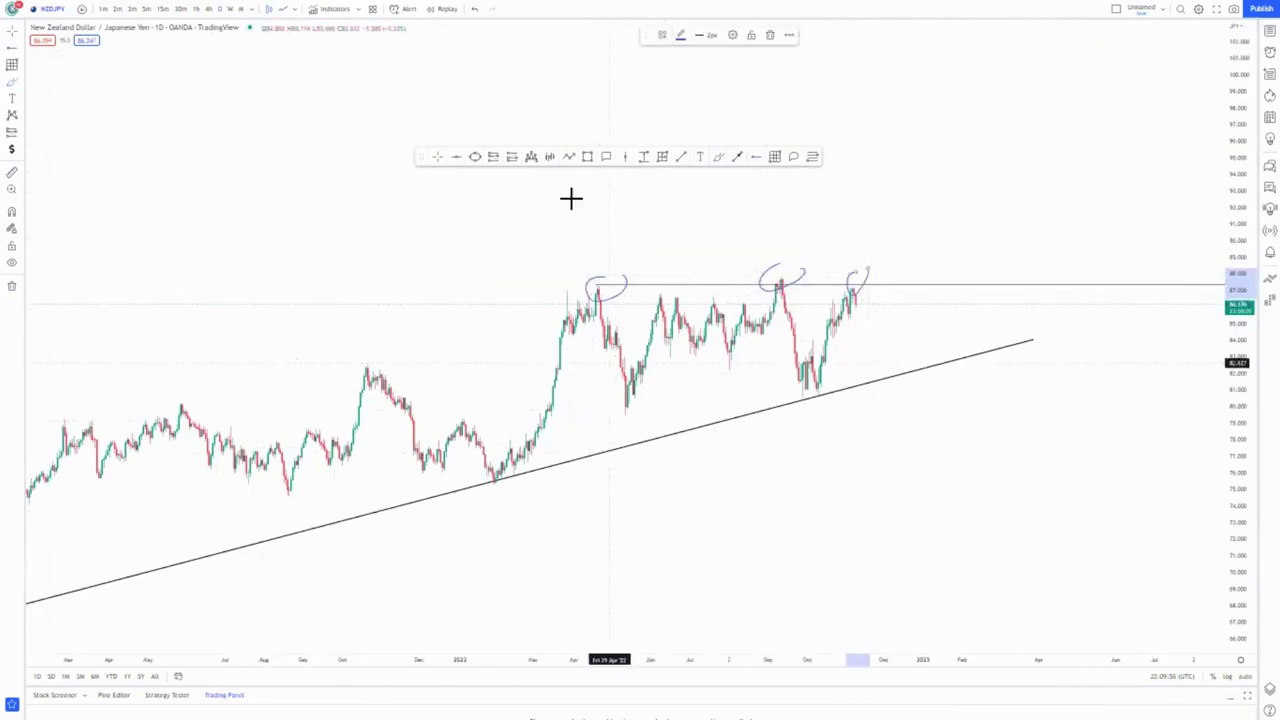
click(476, 12)
click(476, 12)
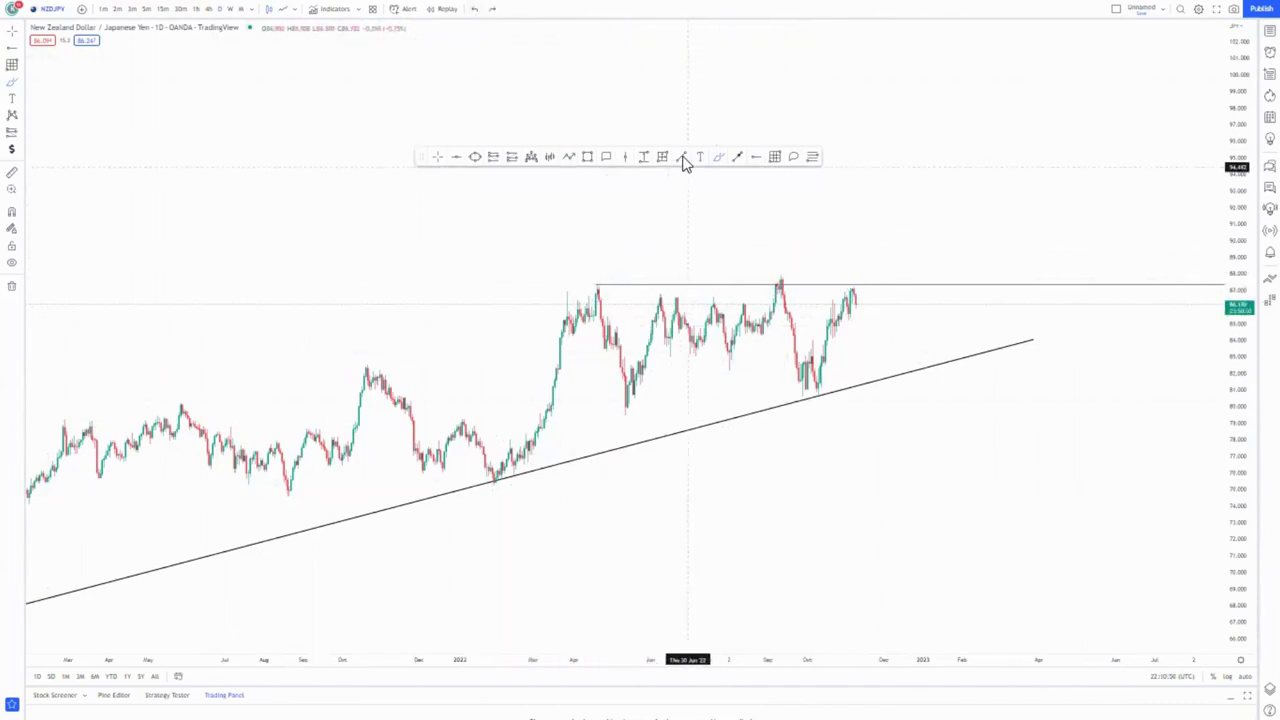
Step: Draw two rising trend lines as a channel around the May to August 2022 price swings
click(752, 362)
click(603, 317)
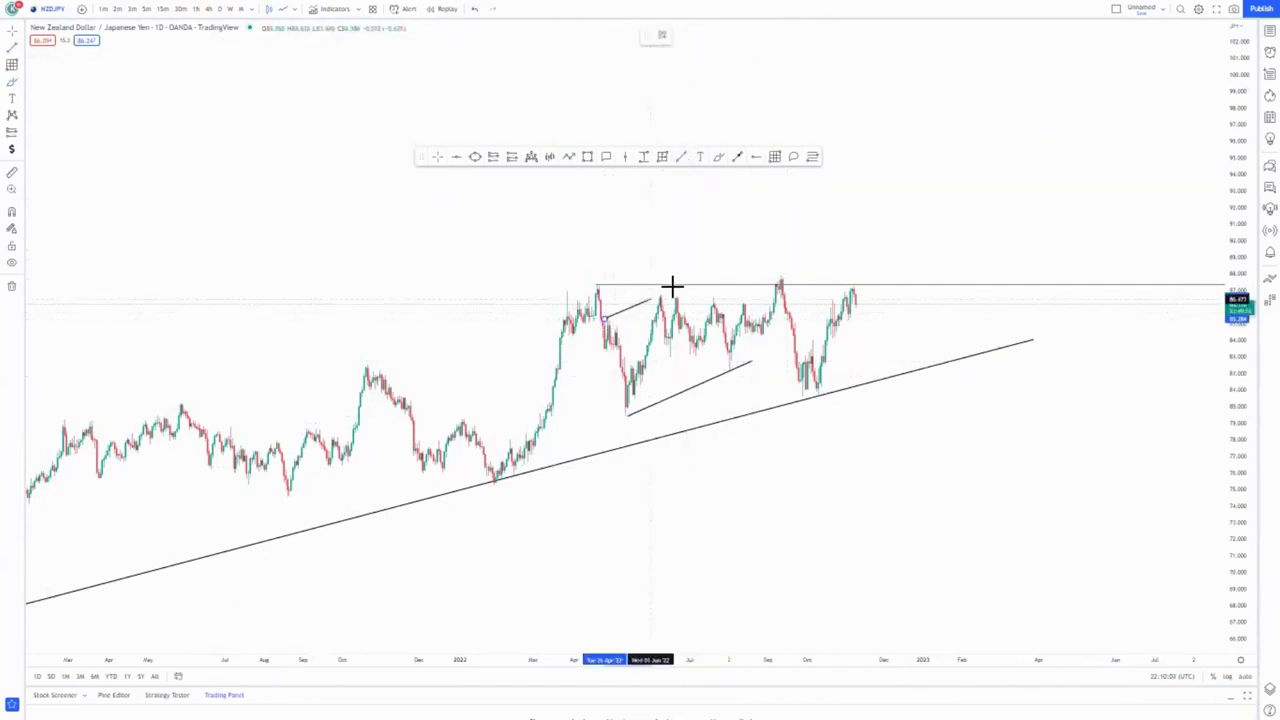
click(733, 259)
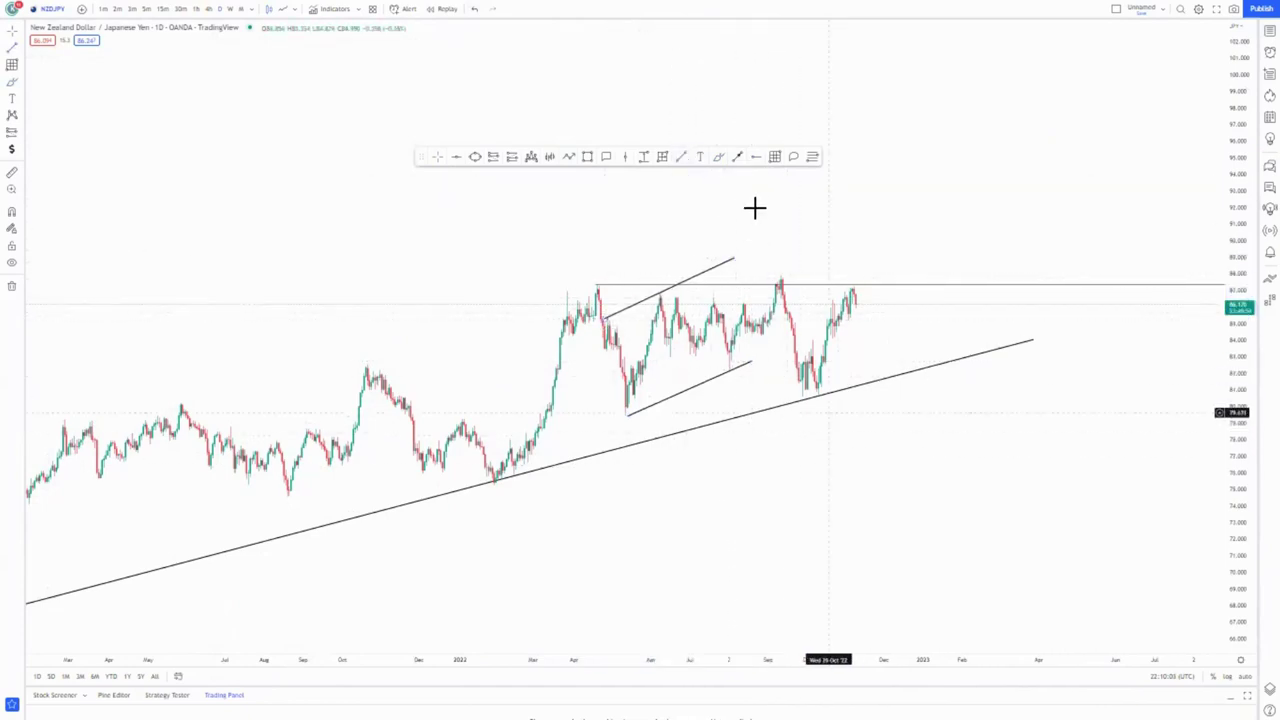
Step: Switch to the 4-hour timeframe and draw a rising channel around the October to November 2022 rally
drag(865, 465, 733, 465)
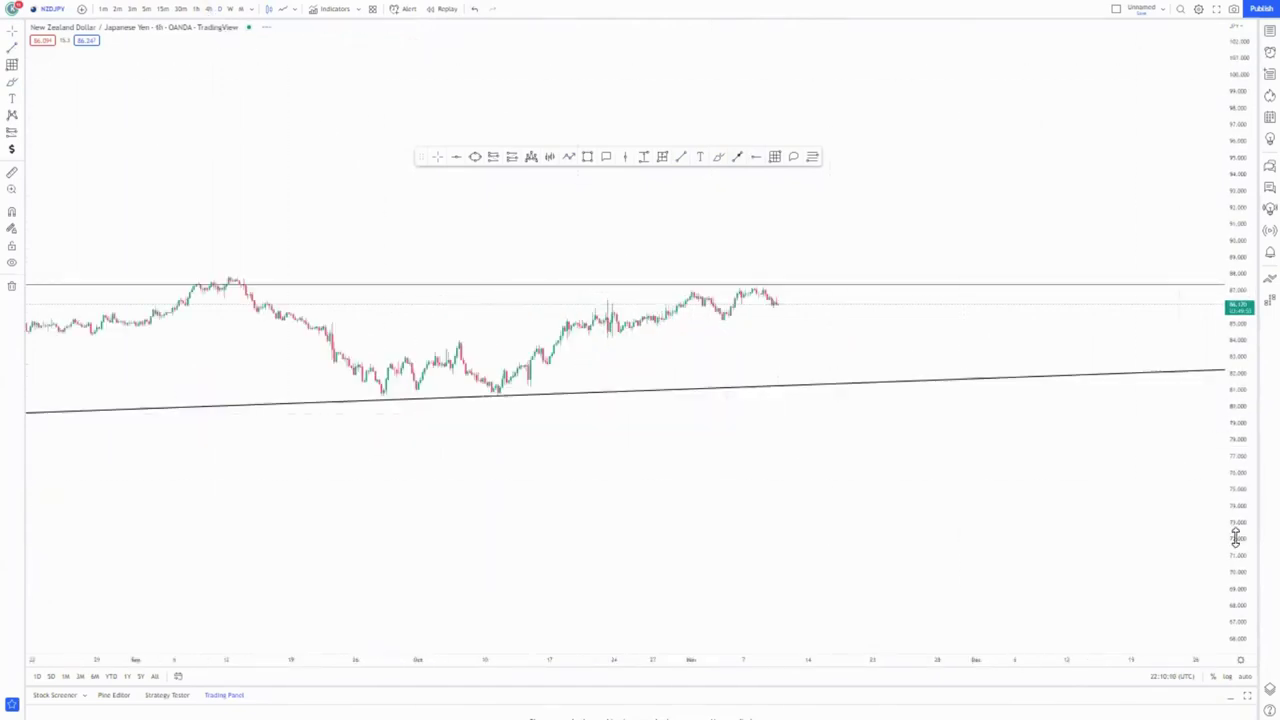
drag(1236, 537, 1236, 277)
drag(735, 286, 733, 341)
click(681, 157)
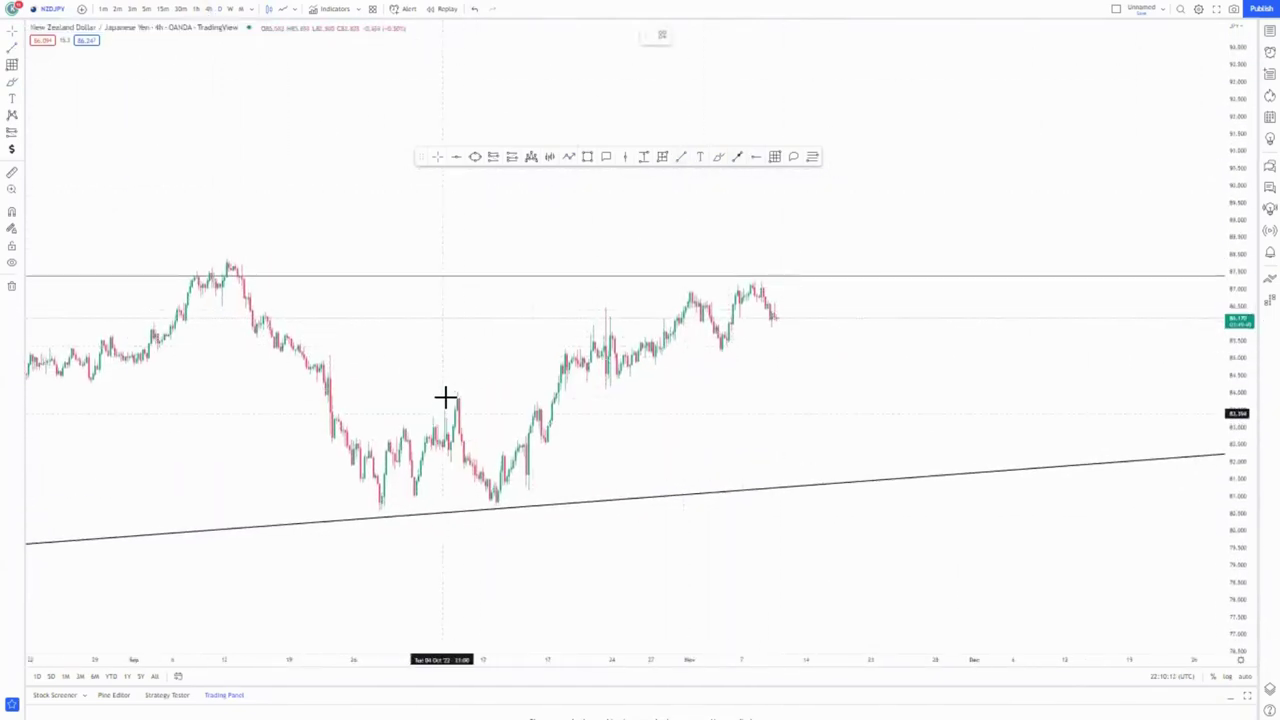
click(693, 260)
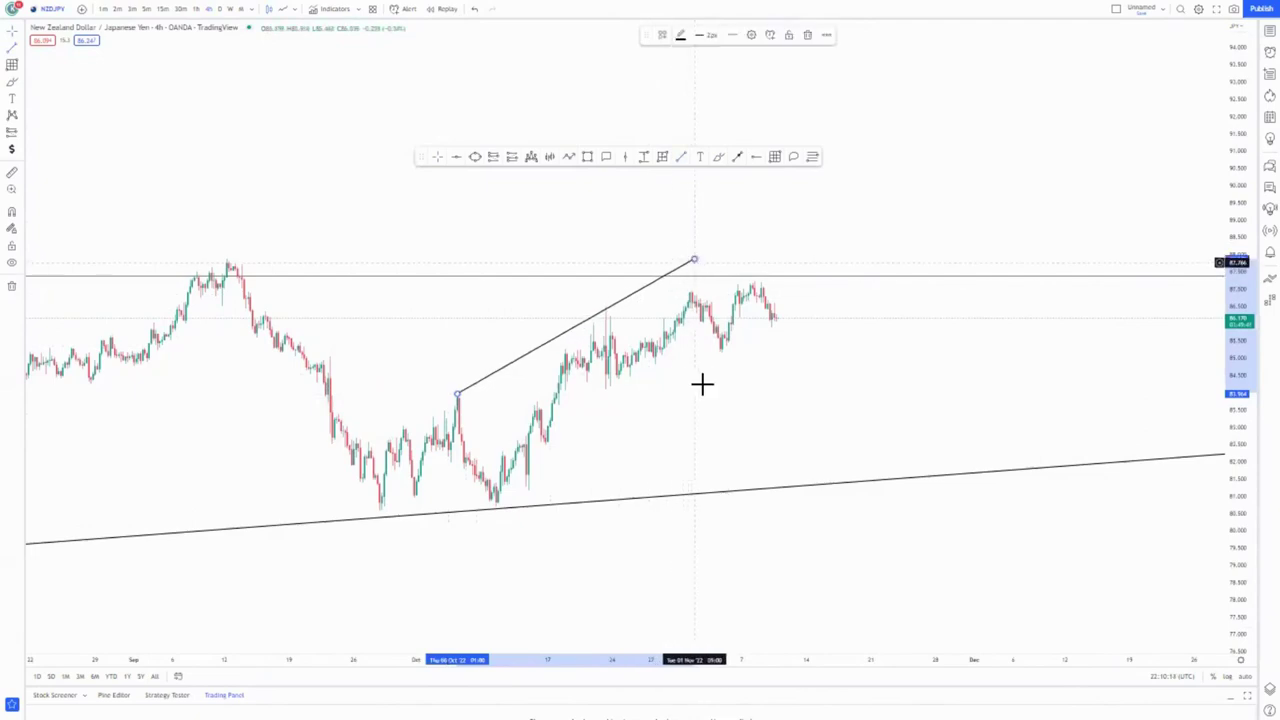
click(500, 511)
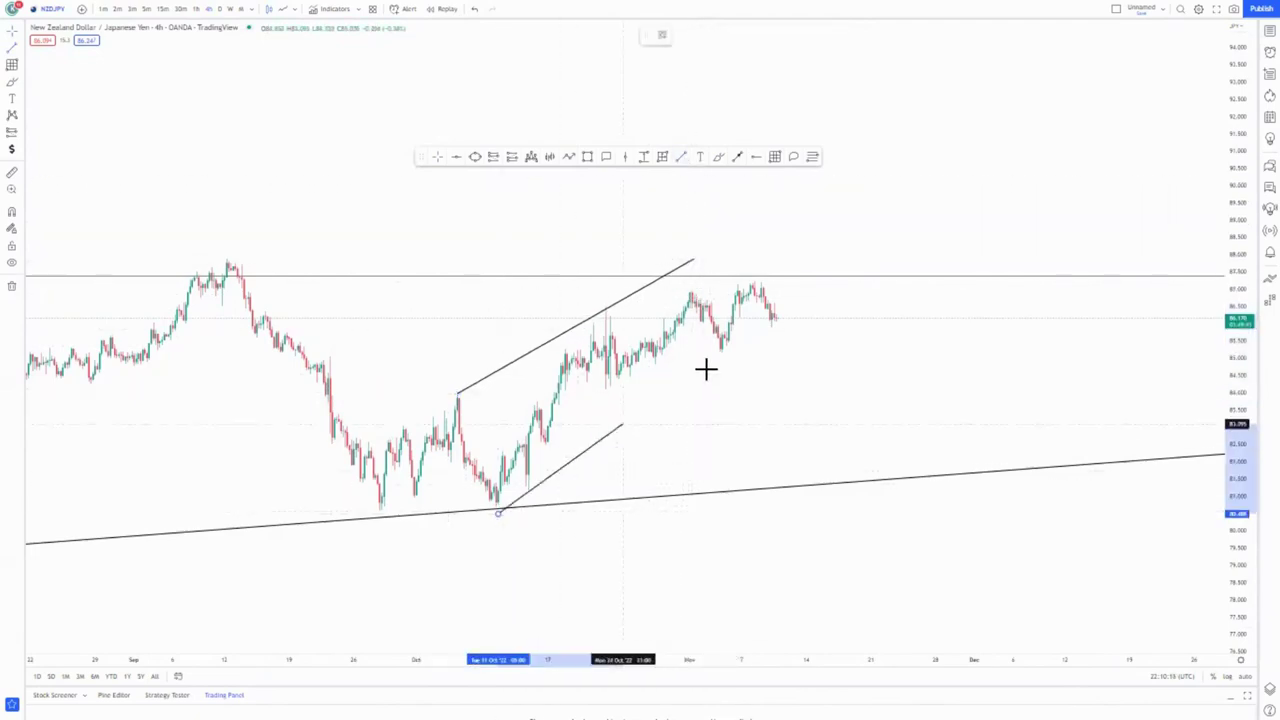
click(768, 318)
click(592, 520)
Step: Move the horizontal ray from the April 2022 high to the September 2022 high
scroll(565, 580, down, 5)
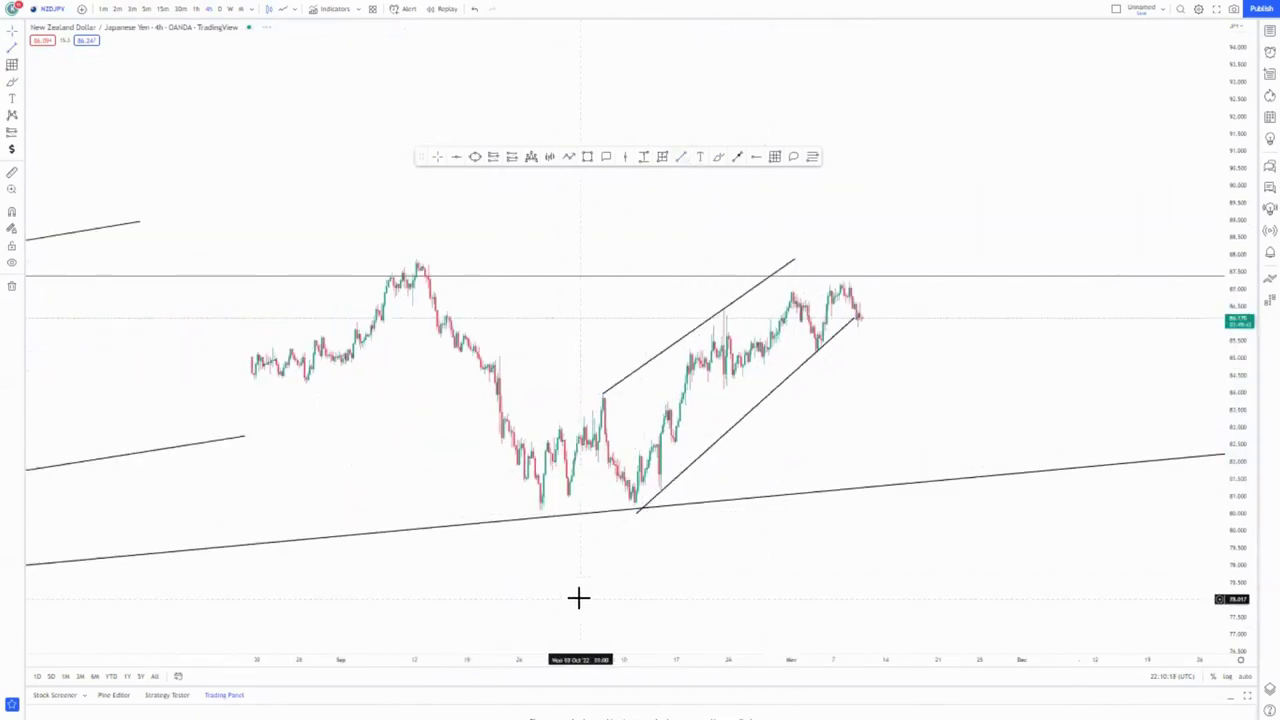
drag(603, 456, 503, 449)
scroll(567, 556, down, 5)
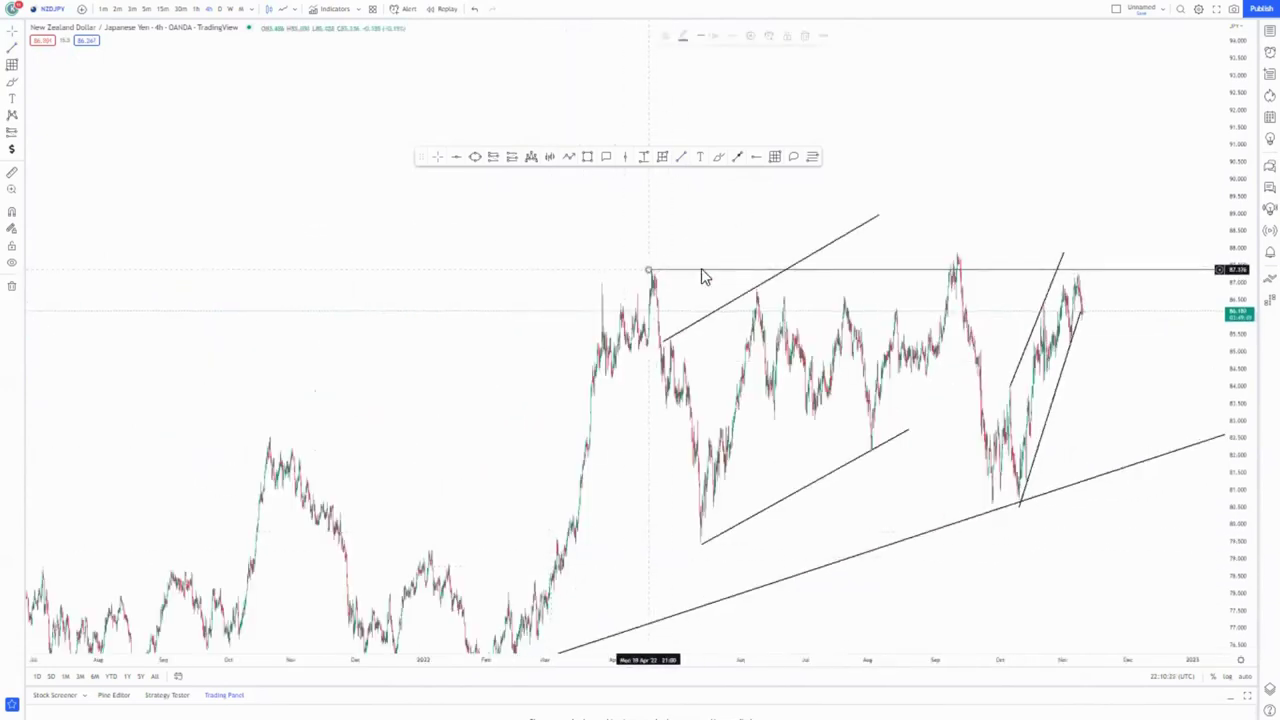
click(953, 255)
scroll(909, 334, up, 2)
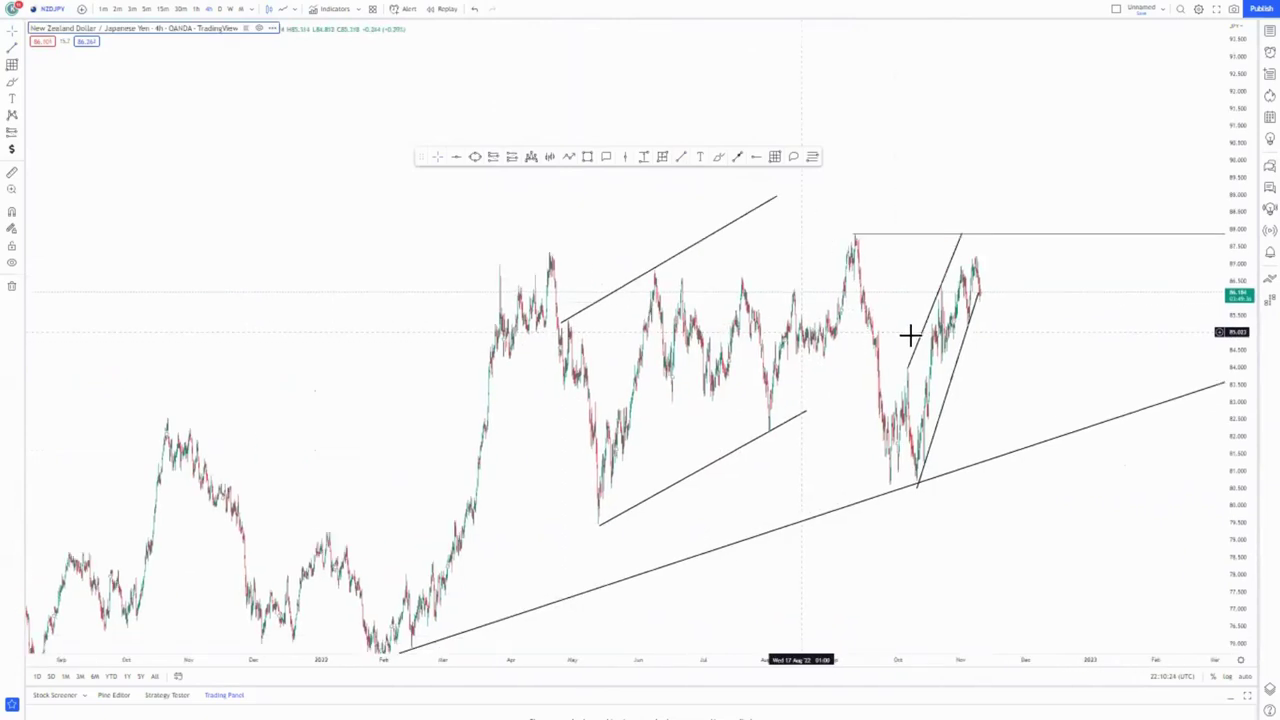
scroll(949, 421, up, 2)
scroll(949, 421, up, 6)
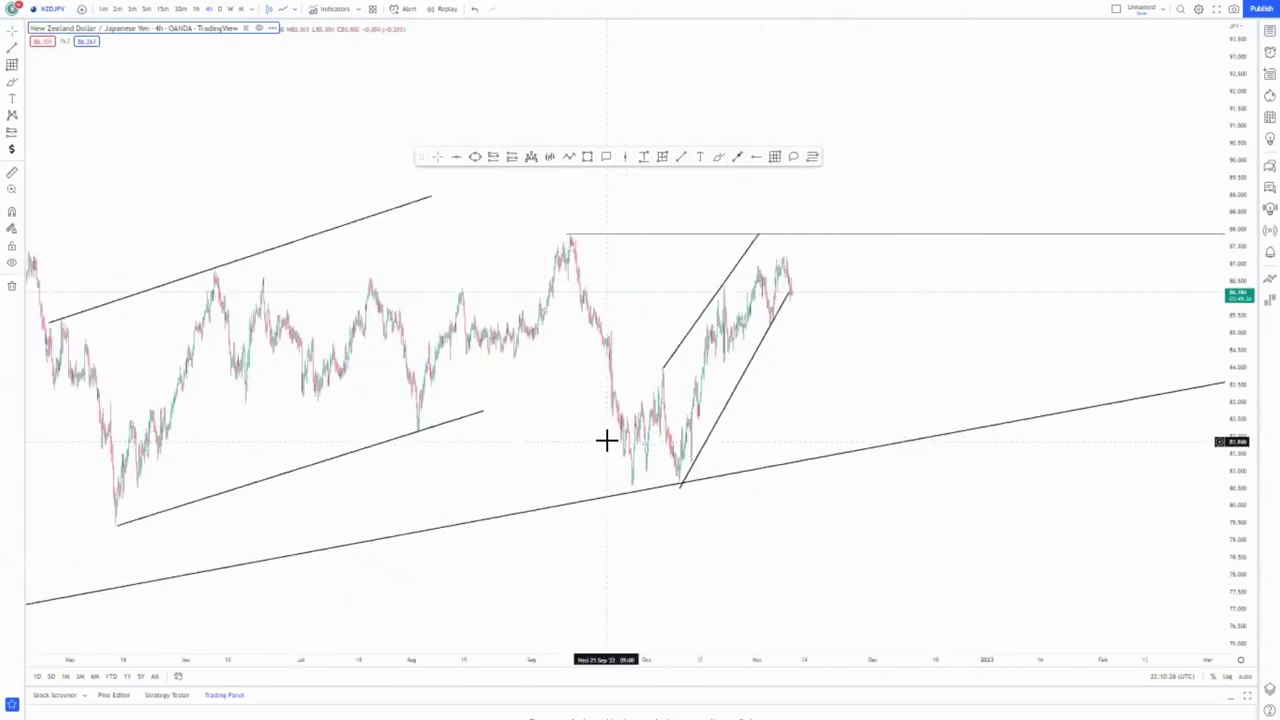
drag(300, 403, 148, 429)
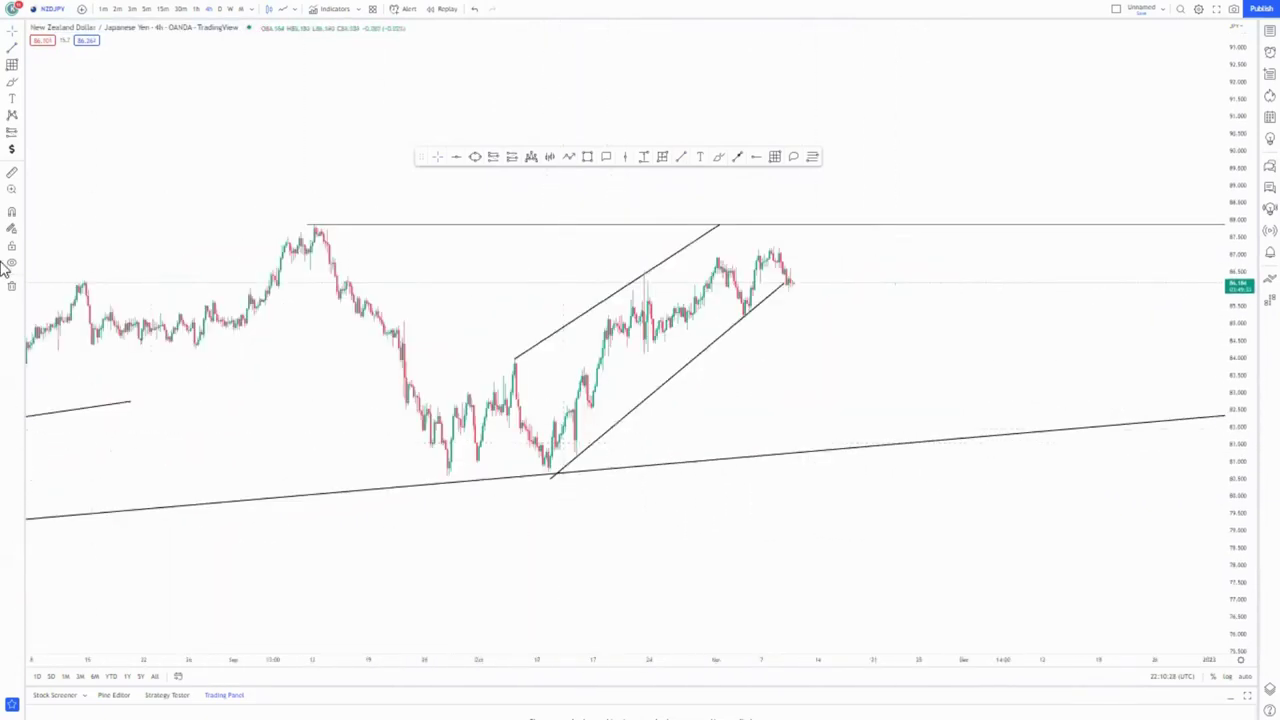
Step: Remove all drawings from the NZDJPY chart and return to the daily timeframe
click(10, 289)
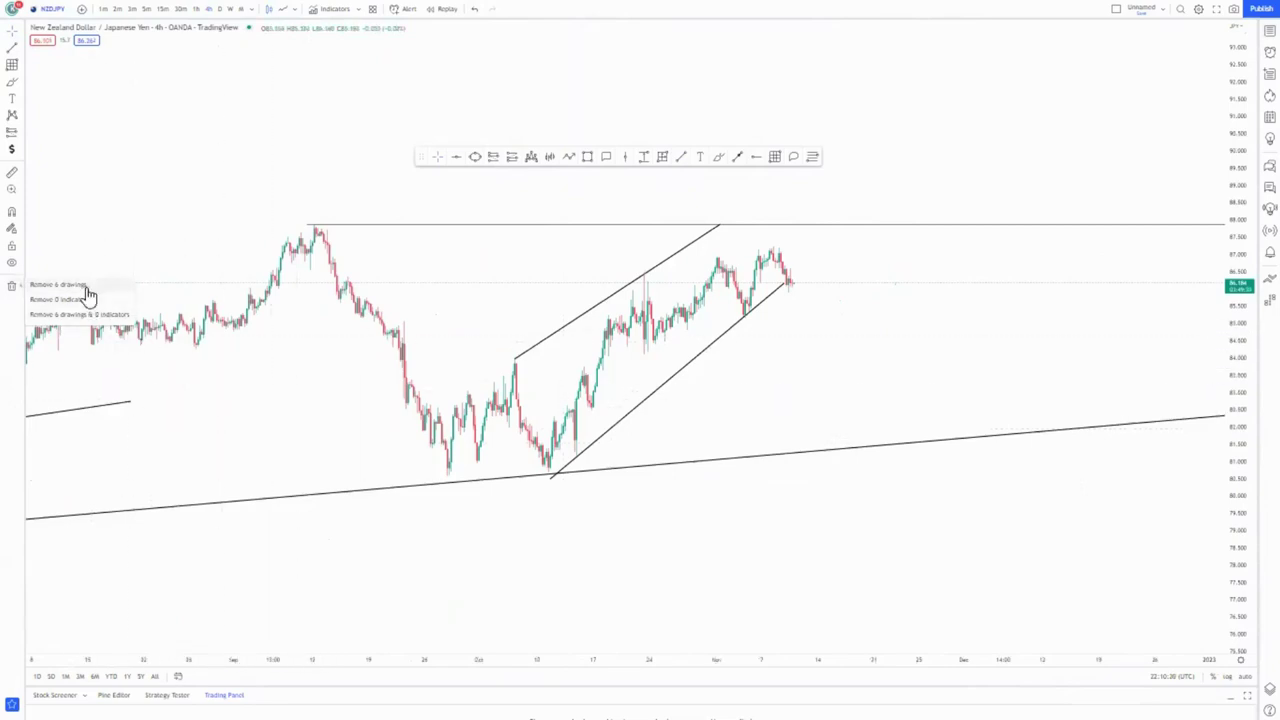
click(84, 286)
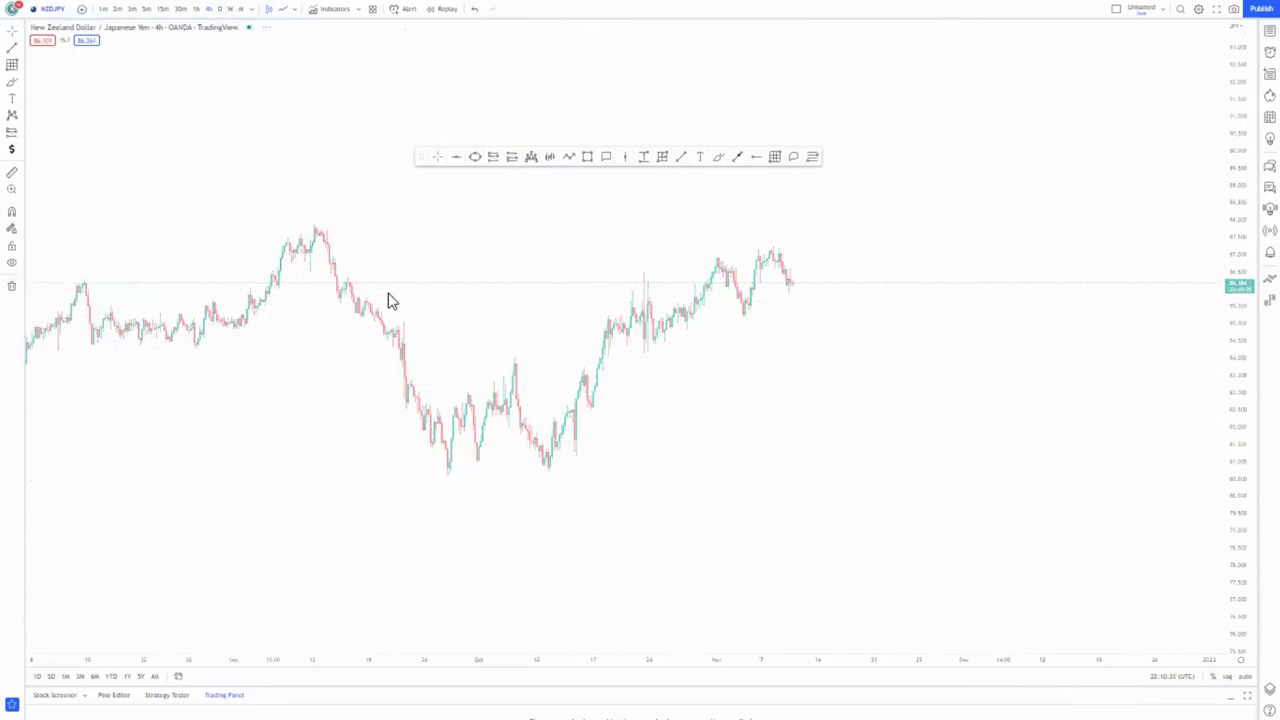
scroll(414, 252, up, 2)
drag(1245, 310, 1241, 485)
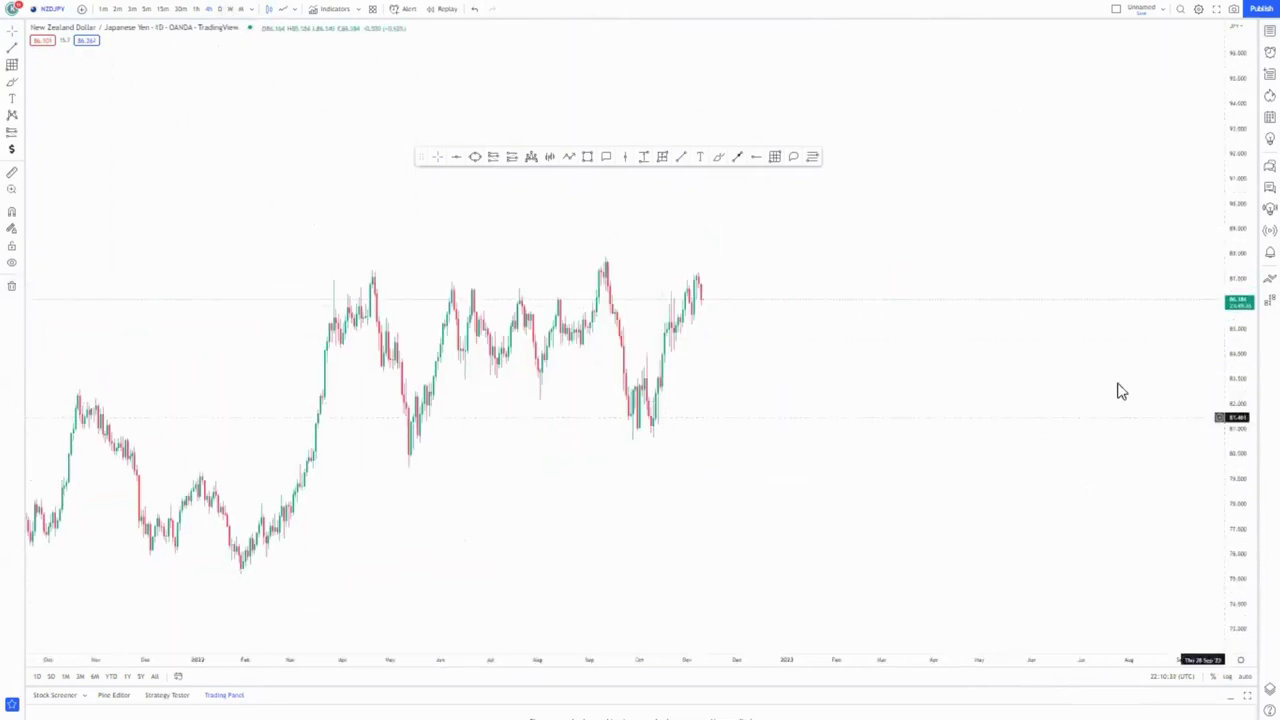
Step: Mark the September 2022 high at about 87.85 and the late-September low at about 80.6 with horizontal rays
click(609, 261)
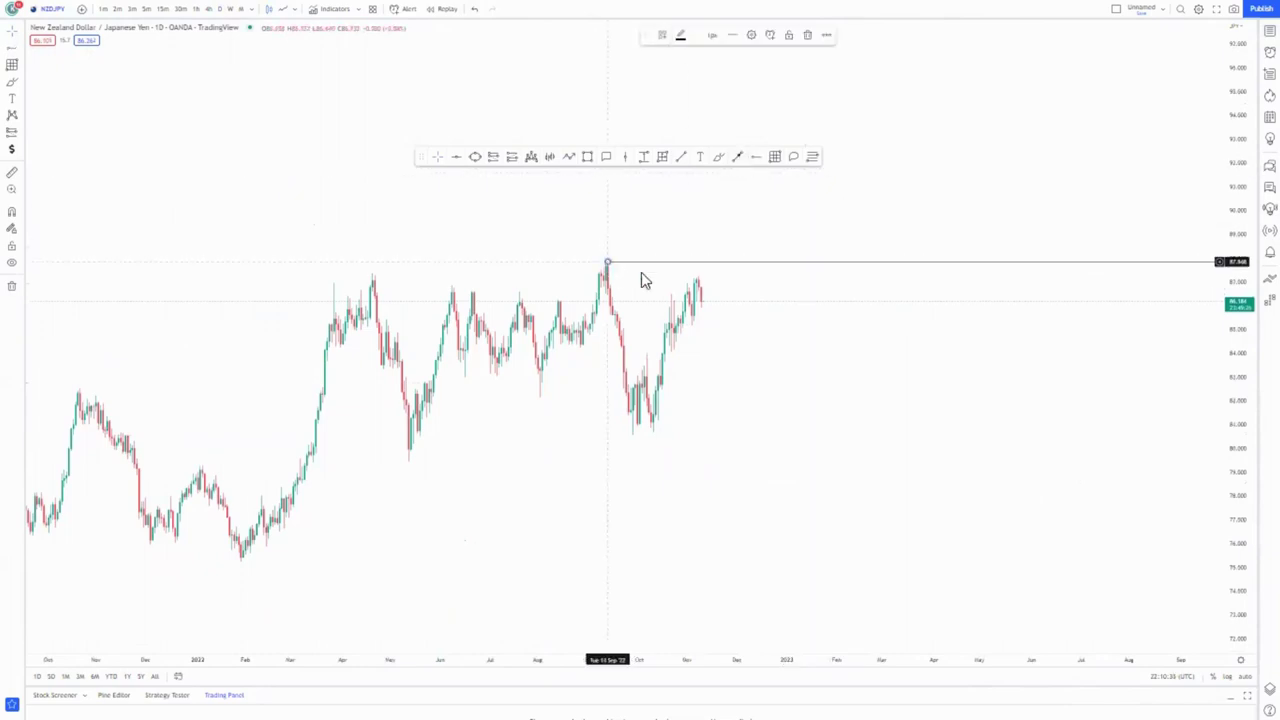
click(815, 236)
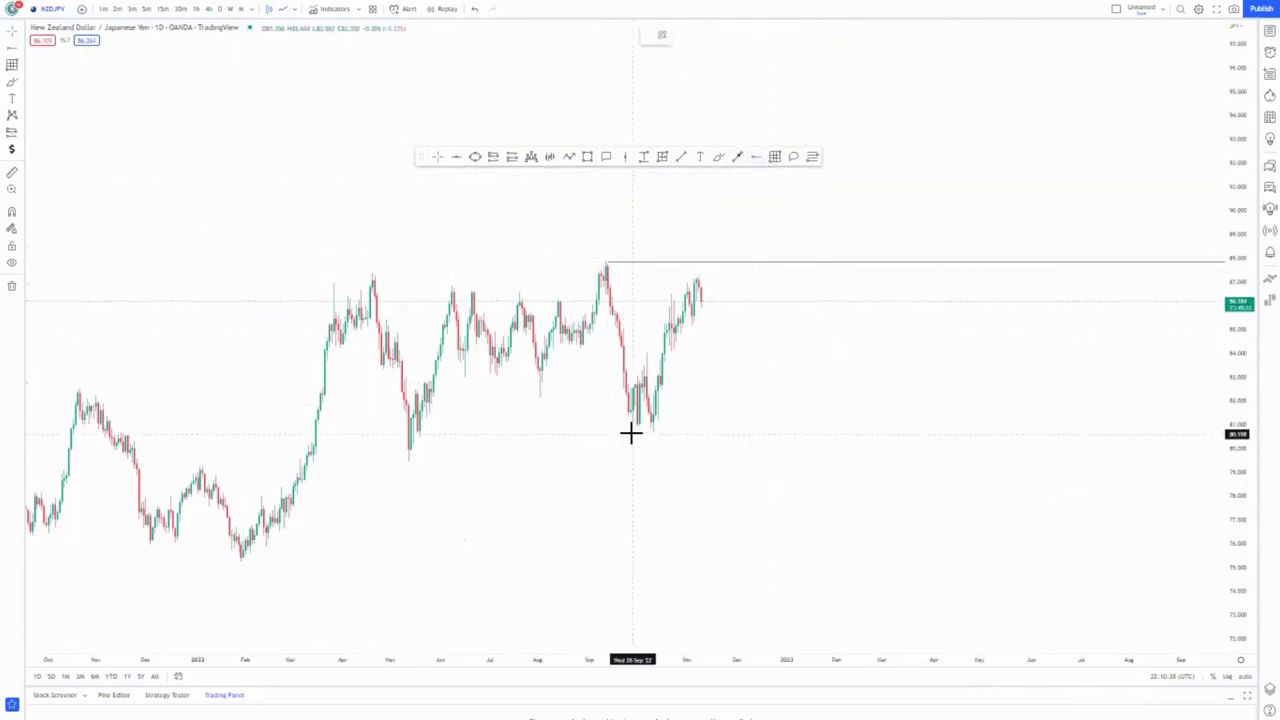
key(alt+j)
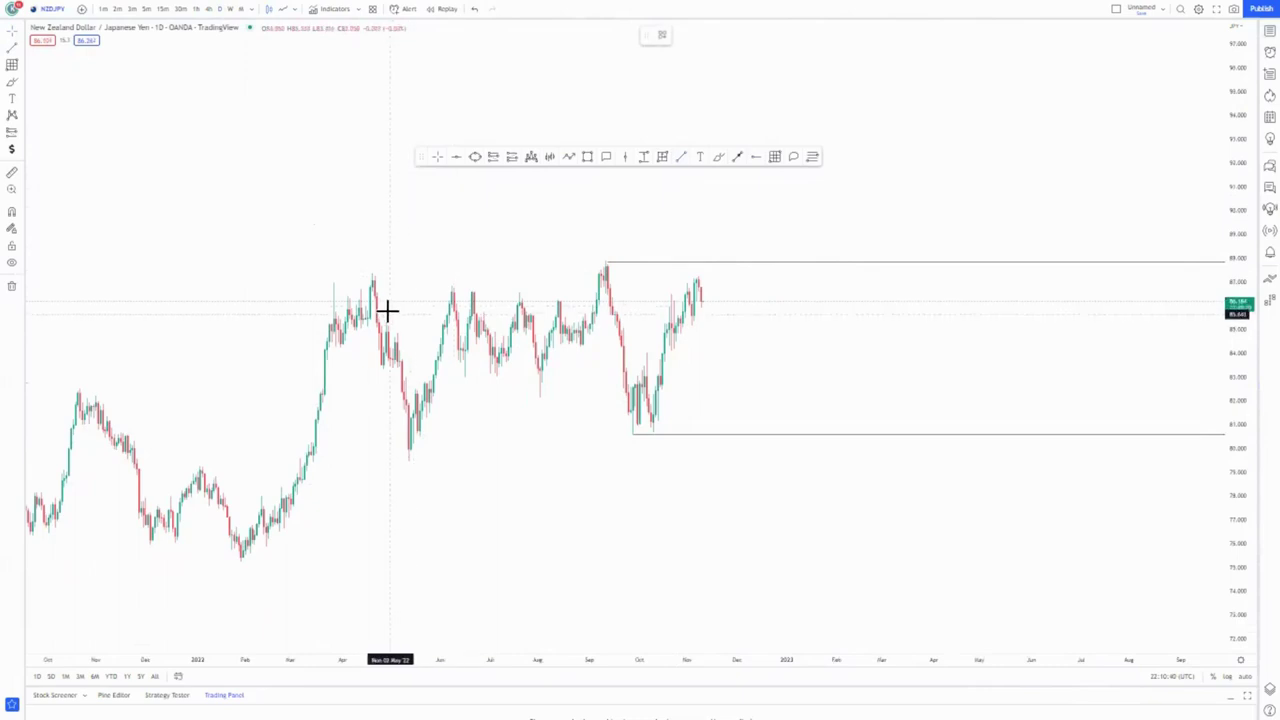
Step: Draw a gently rising trend line from the May 2022 low along the September and October lows
key(alt+t)
click(404, 455)
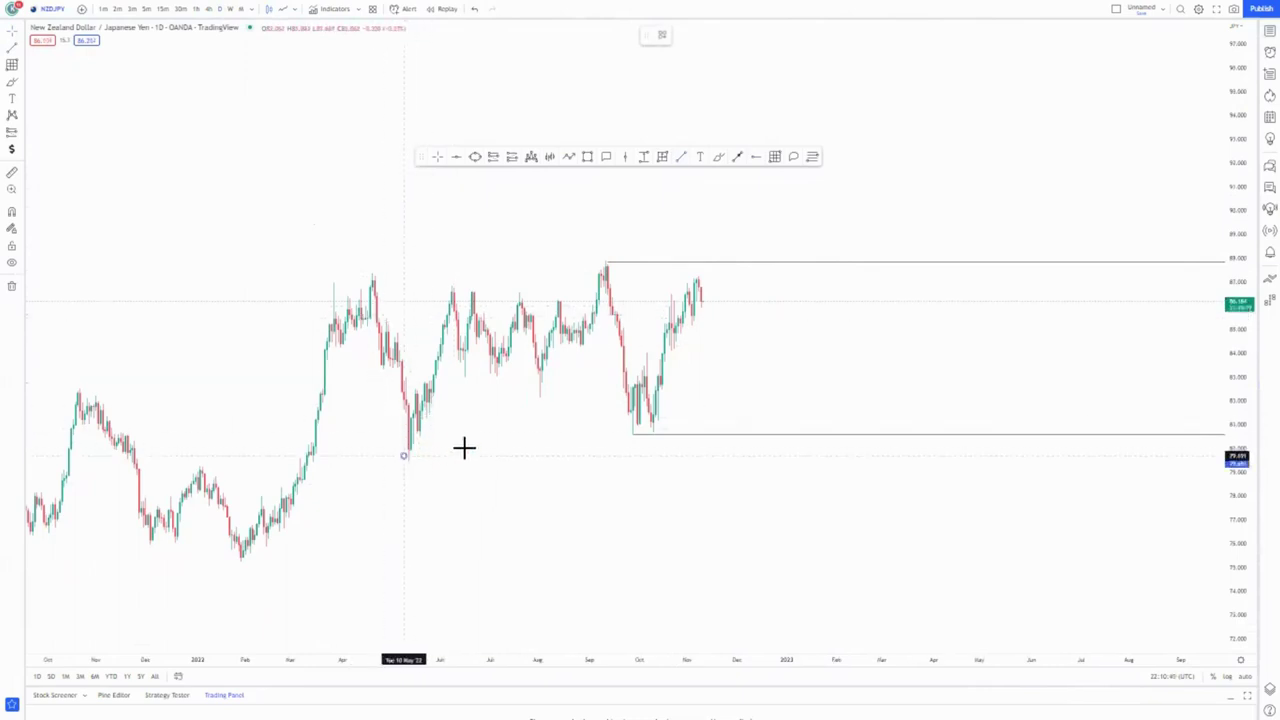
click(705, 426)
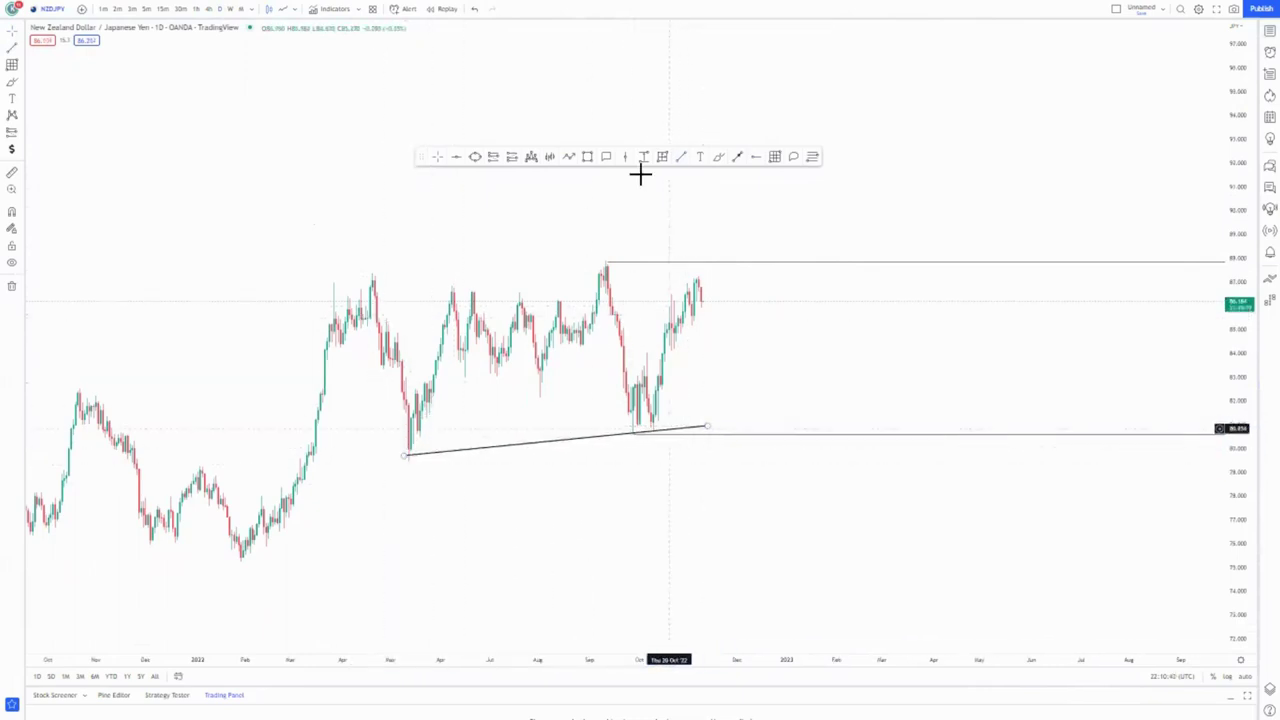
Step: Draw a rising trend line along the June and September 2022 highs and set the lower trend line's start exactly on the May low
click(410, 295)
click(663, 251)
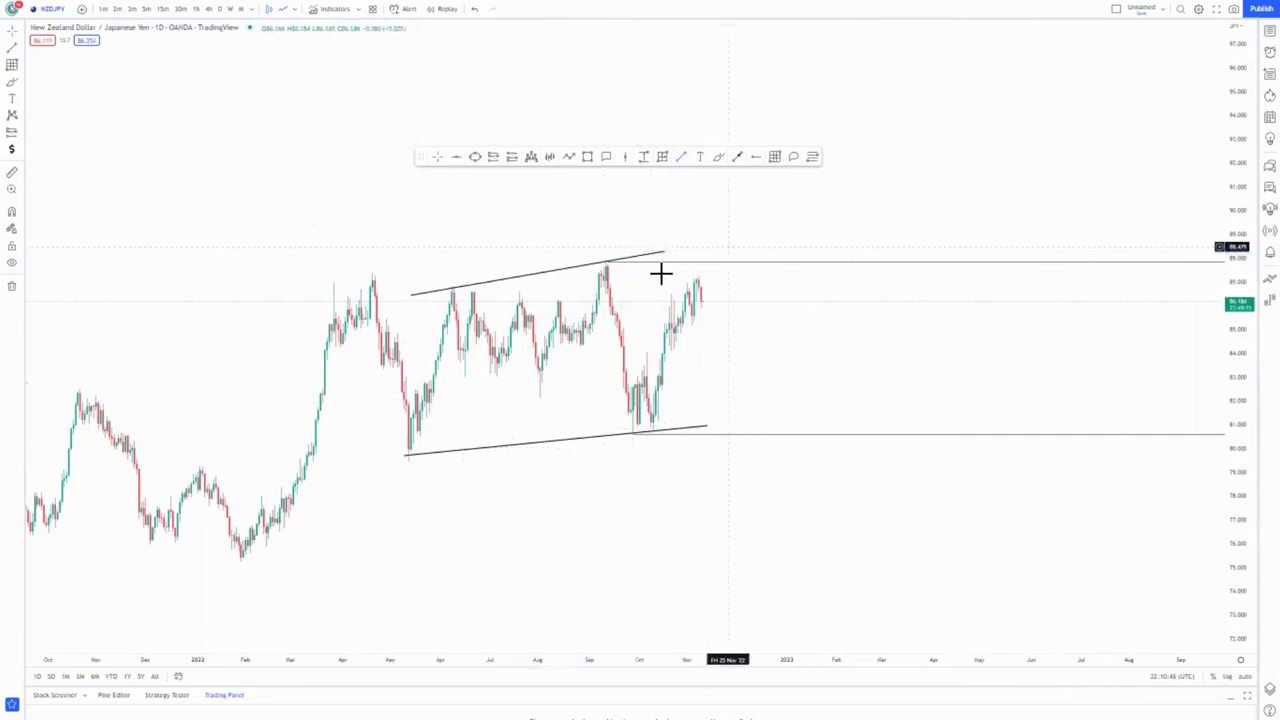
click(411, 298)
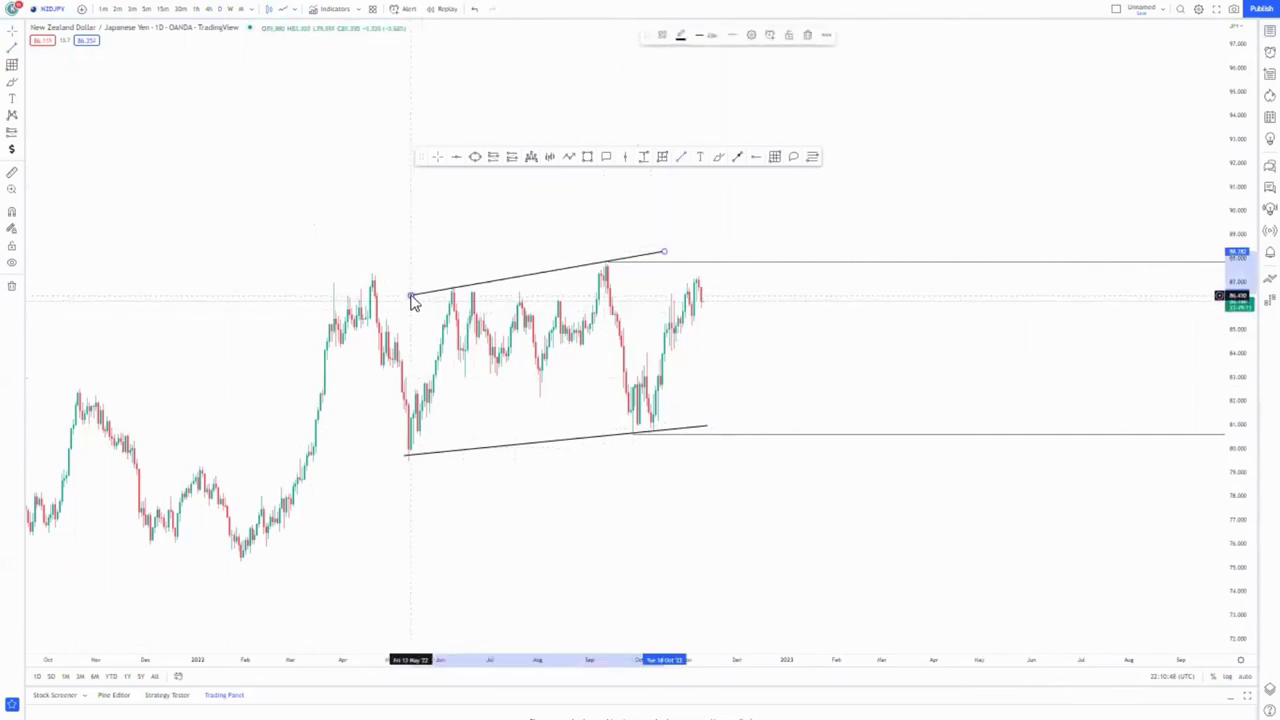
drag(410, 295, 448, 289)
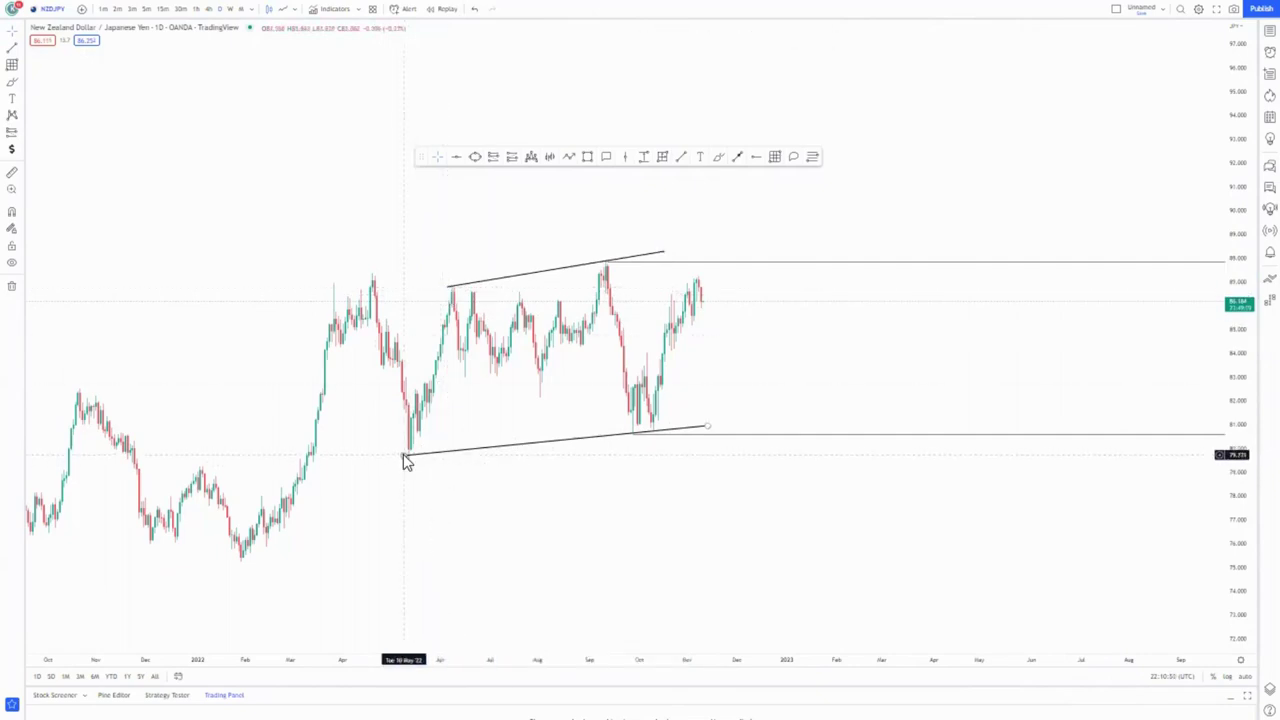
drag(404, 455, 443, 470)
Step: Sketch freehand price paths from the current price up to the upper ray and down to the lower ray, and undo the sketches
scroll(846, 488, down, 1)
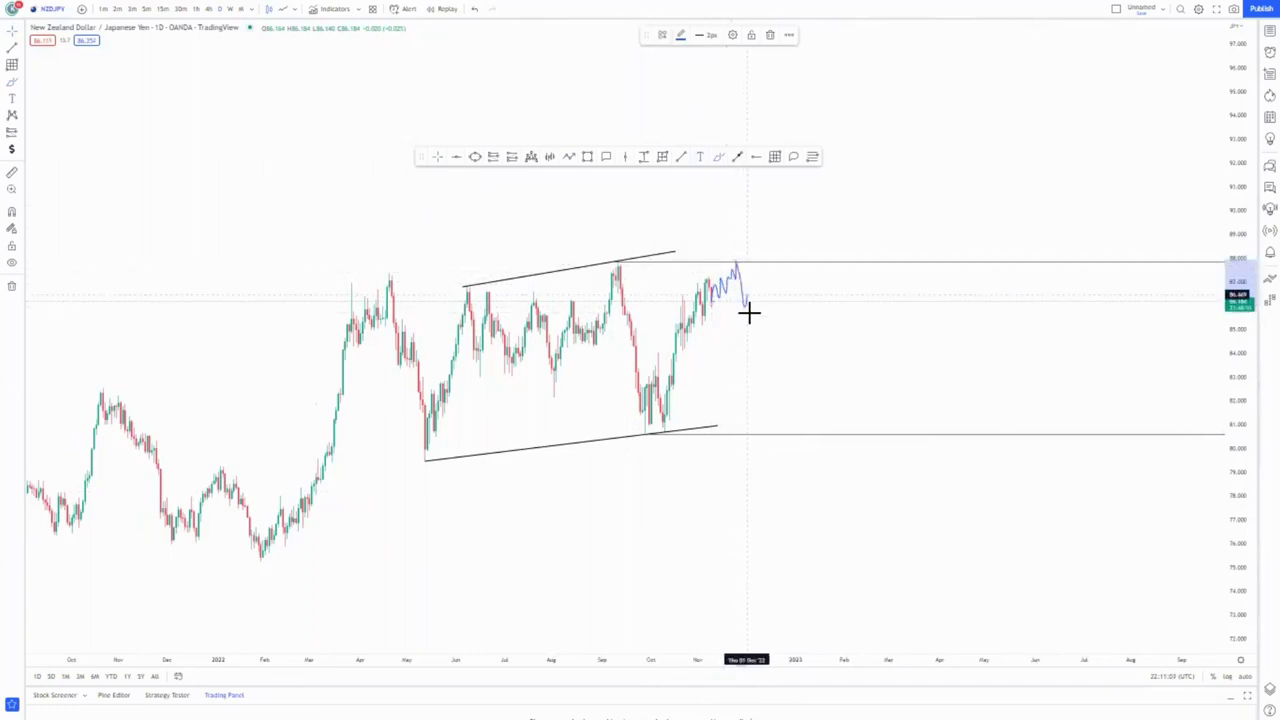
mouse_move(760, 341)
mouse_down()
mouse_move(788, 360)
mouse_move(815, 437)
mouse_up()
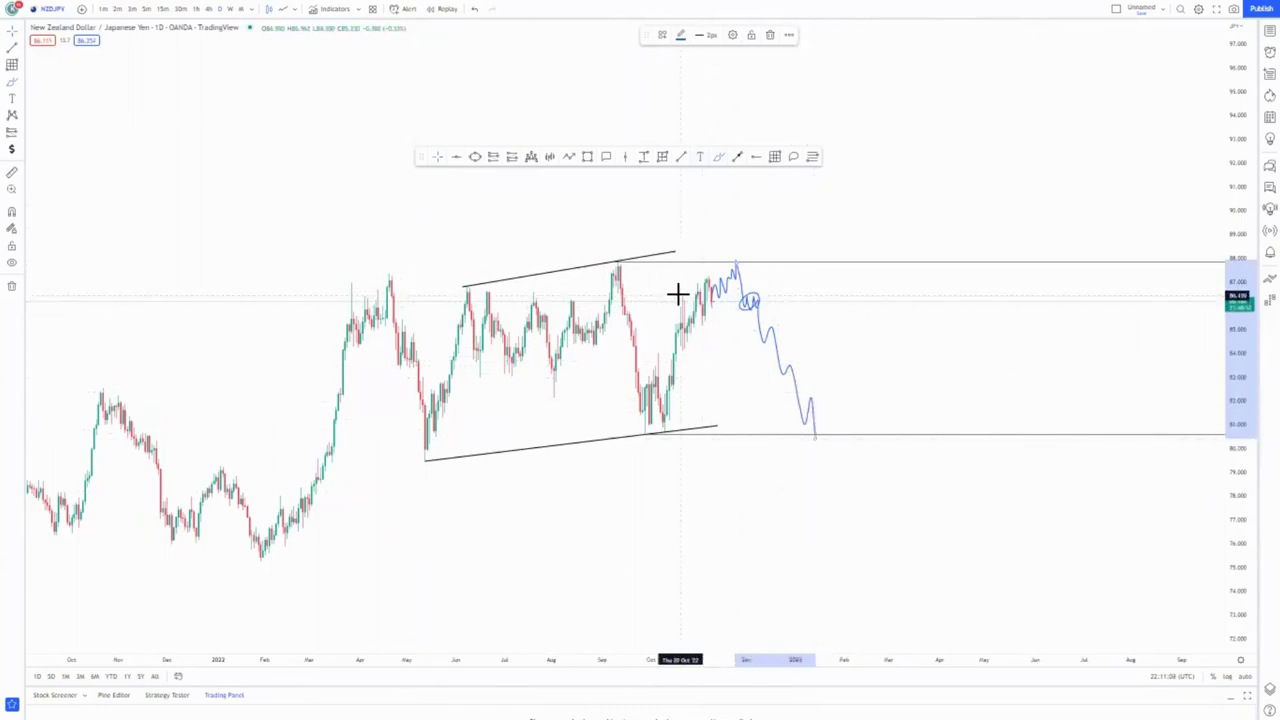
mouse_move(683, 295)
mouse_down()
mouse_move(745, 293)
mouse_move(815, 435)
mouse_up()
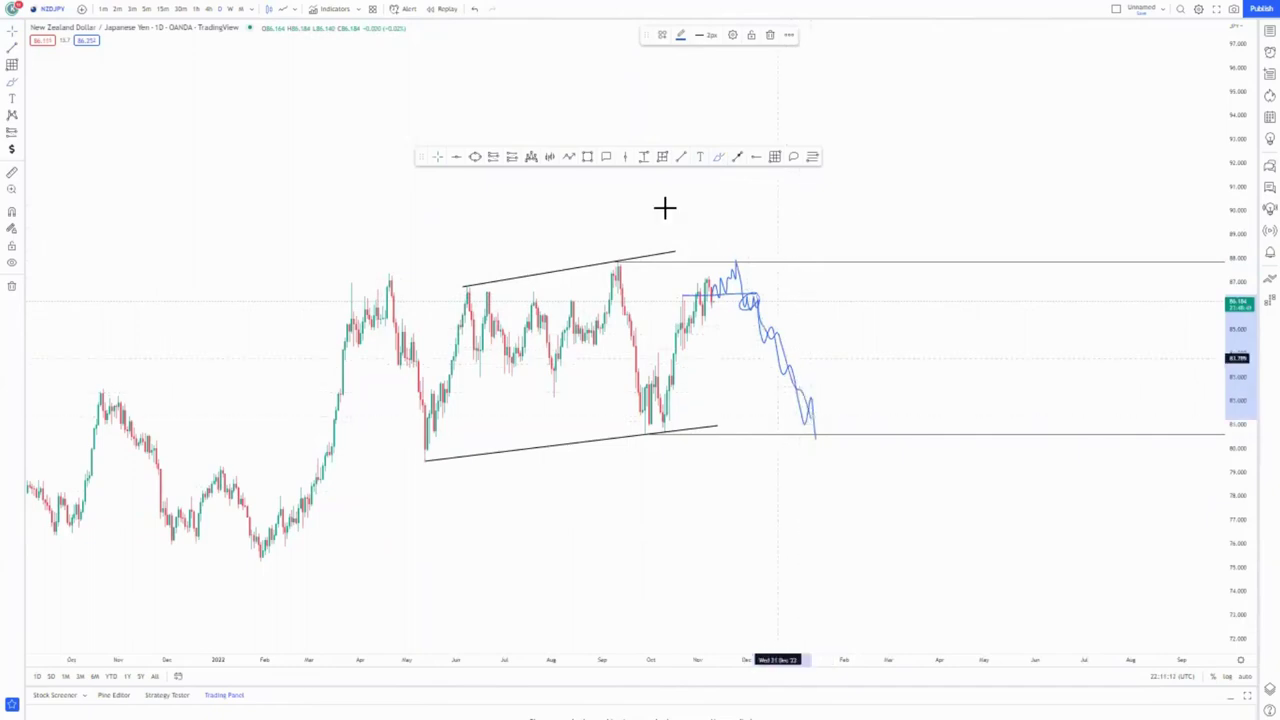
mouse_move(681, 324)
mouse_down()
mouse_move(687, 289)
mouse_move(708, 301)
mouse_up()
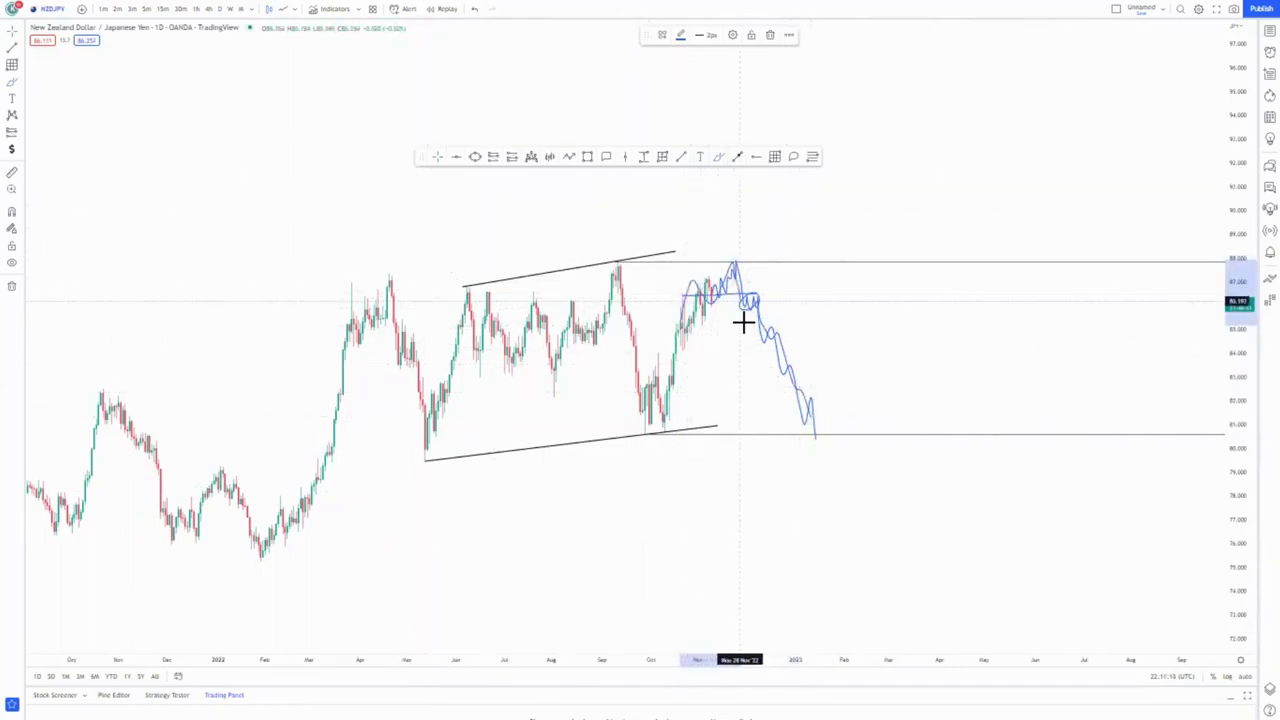
mouse_move(751, 293)
mouse_down()
mouse_move(754, 323)
mouse_move(827, 425)
mouse_up()
click(477, 10)
click(477, 10)
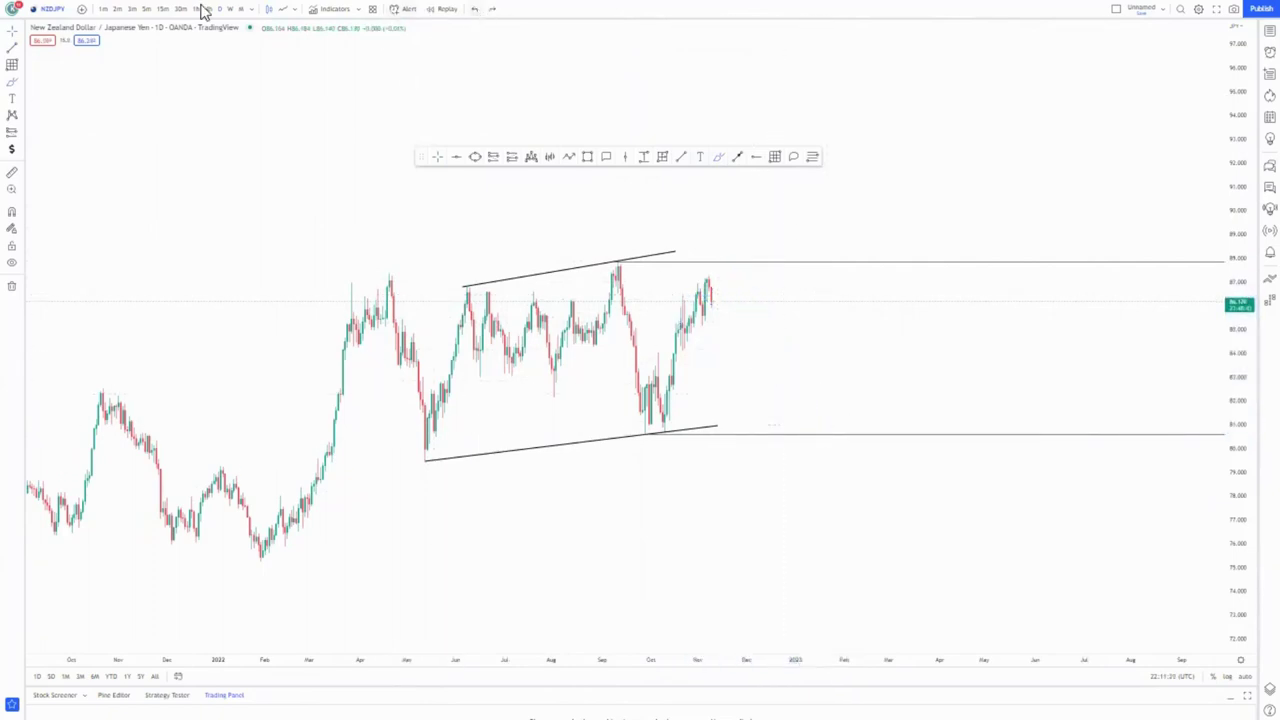
Step: Switch the NZDJPY chart to the 4-hour timeframe
text(4h)
key(Return)
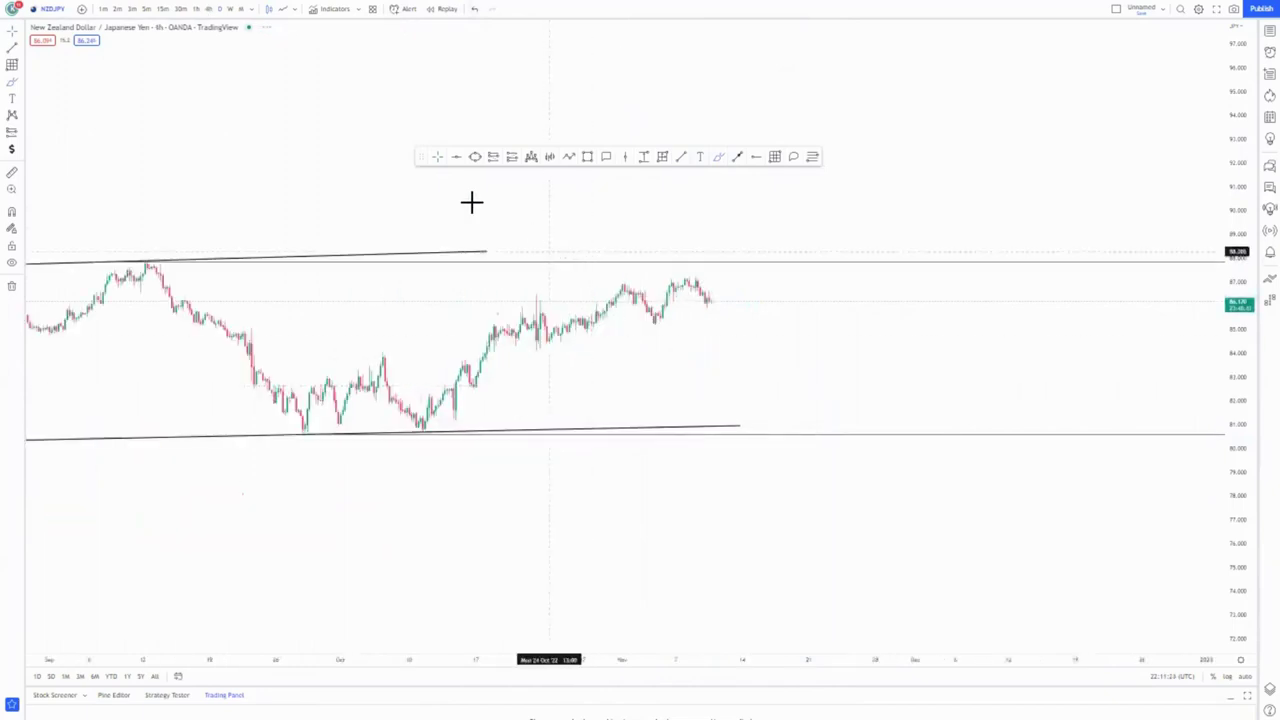
drag(1228, 611, 1228, 428)
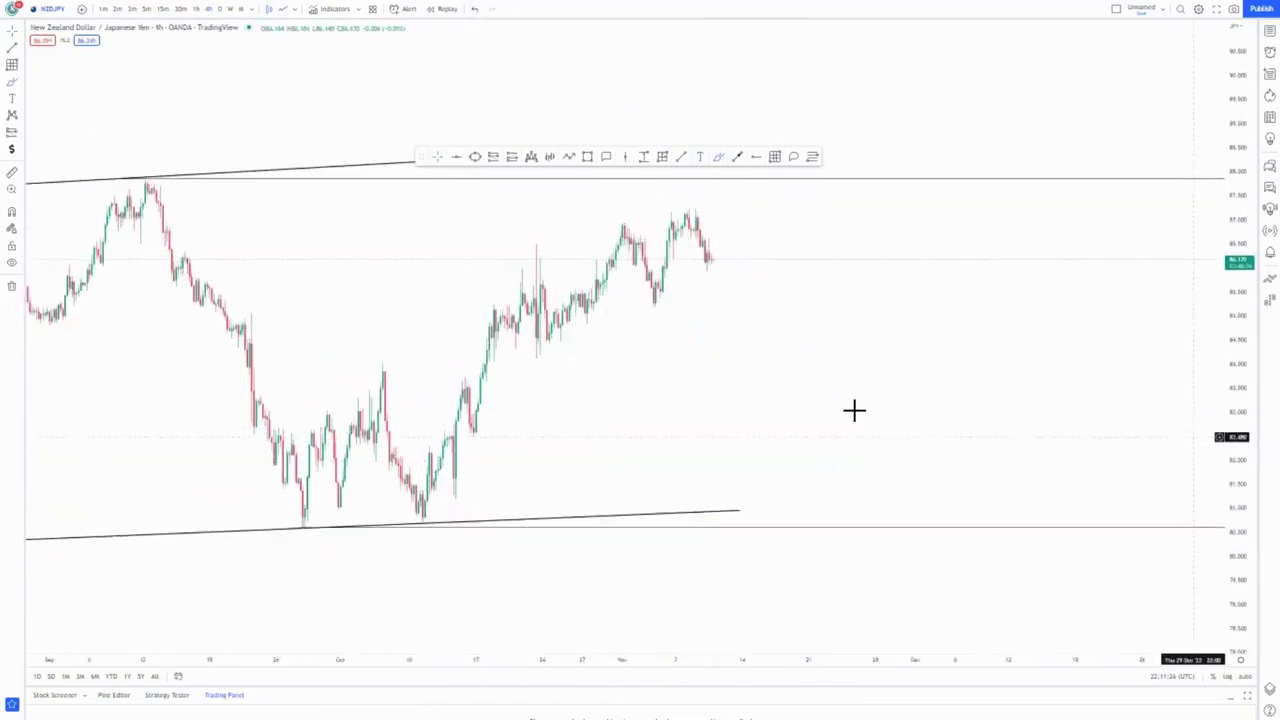
drag(748, 415, 737, 477)
scroll(737, 477, down, 5)
scroll(705, 423, up, 2)
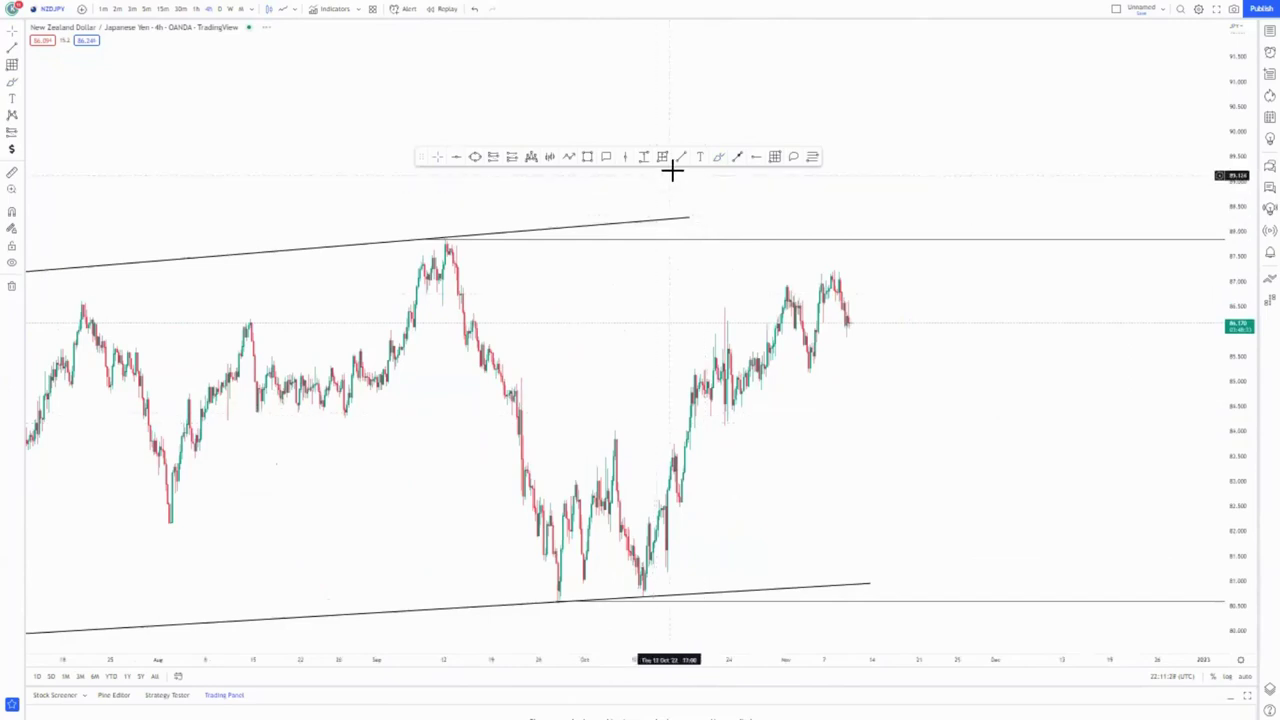
Step: Draw two rising trend lines from 21 October, one under the swing lows and one above the early-November highs
click(884, 326)
click(681, 157)
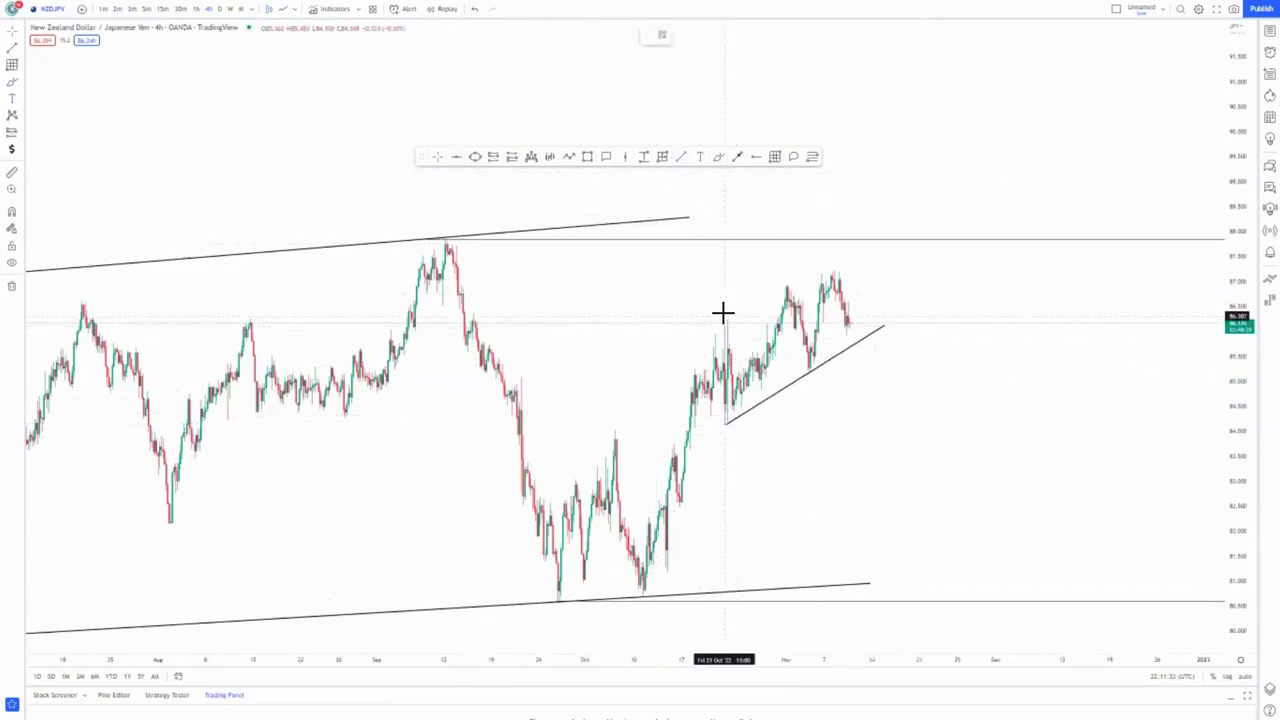
click(723, 313)
click(845, 261)
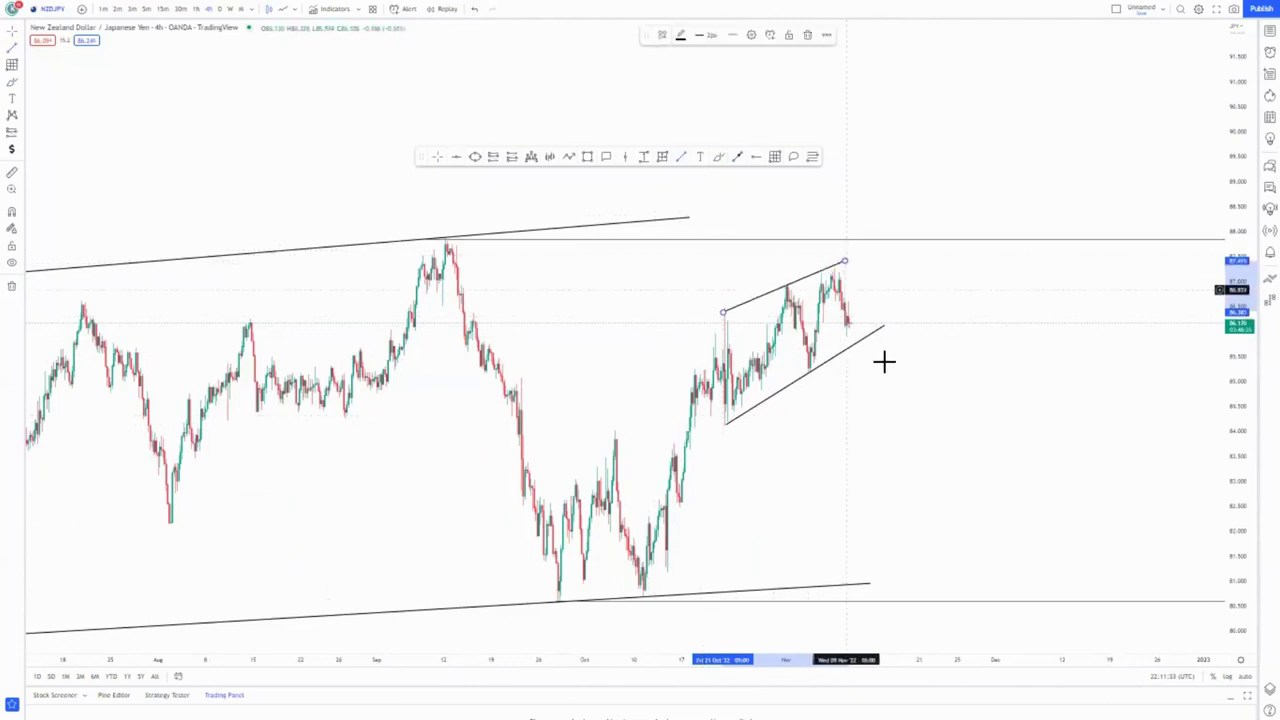
Step: Re-anchor the lower trend line to the mid-October low and the upper one to the early-October high, adjusting their far ends to form a rising channel
drag(726, 424, 720, 461)
drag(690, 562, 647, 600)
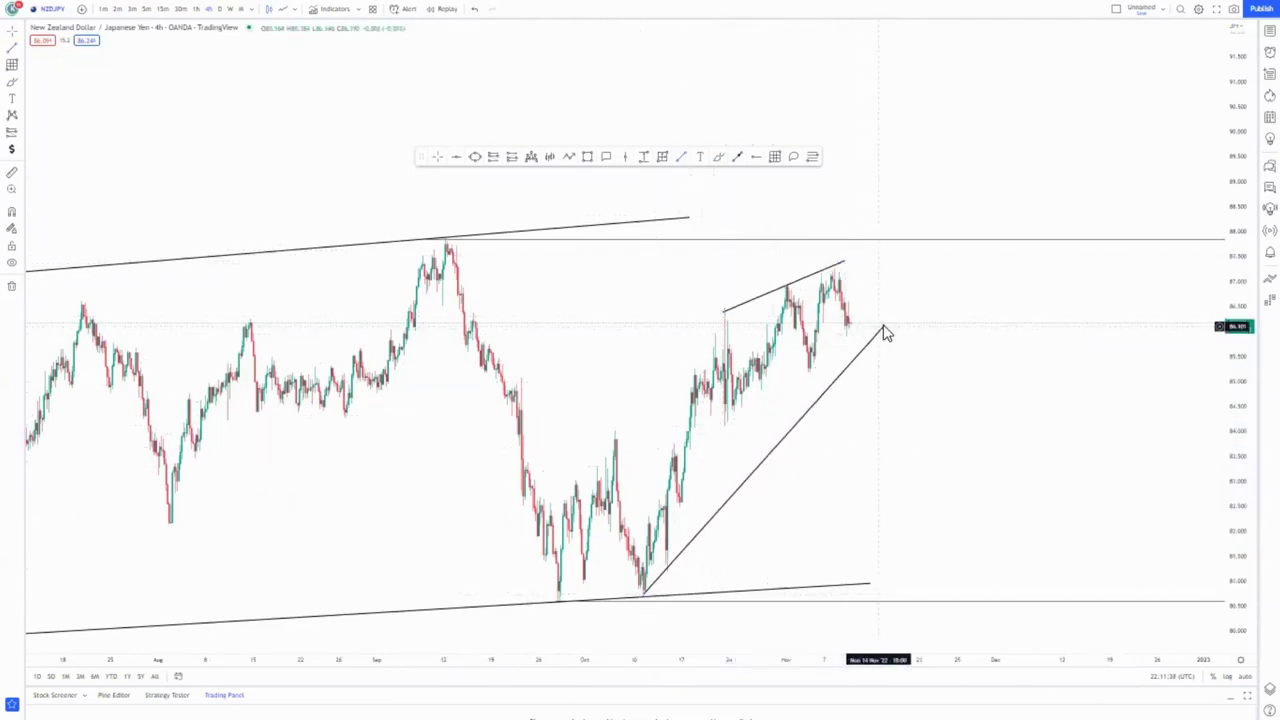
drag(884, 327, 860, 318)
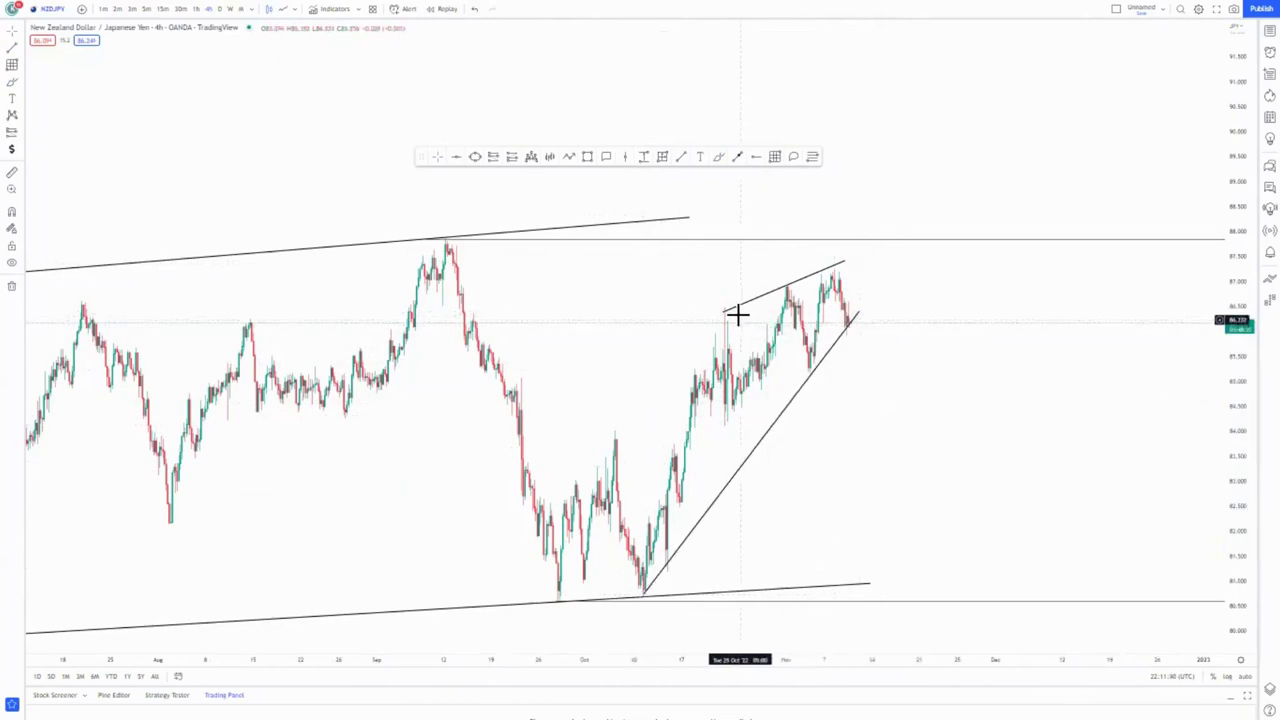
drag(724, 312, 611, 437)
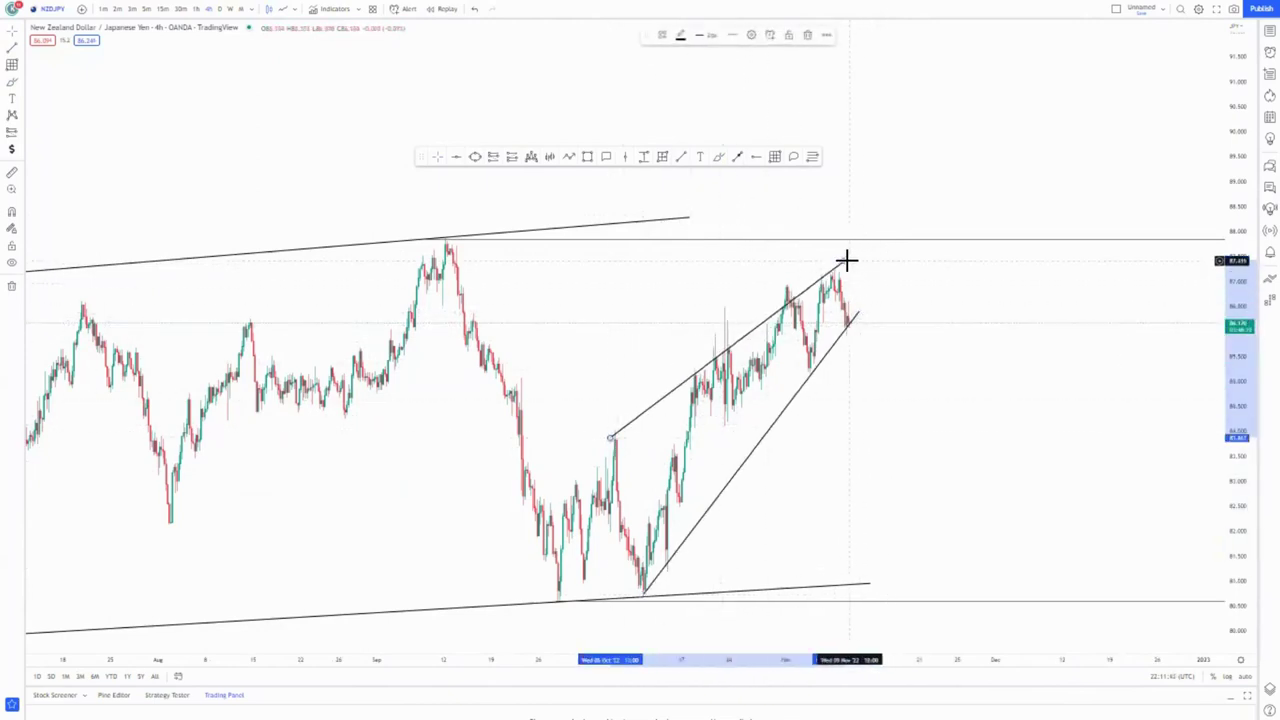
drag(844, 261, 796, 230)
click(700, 448)
Step: Draw a path from the mid-October low through the swings and a retest down to about 81, and mark a rectangular zone at about 86.5
scroll(700, 448, up, 2)
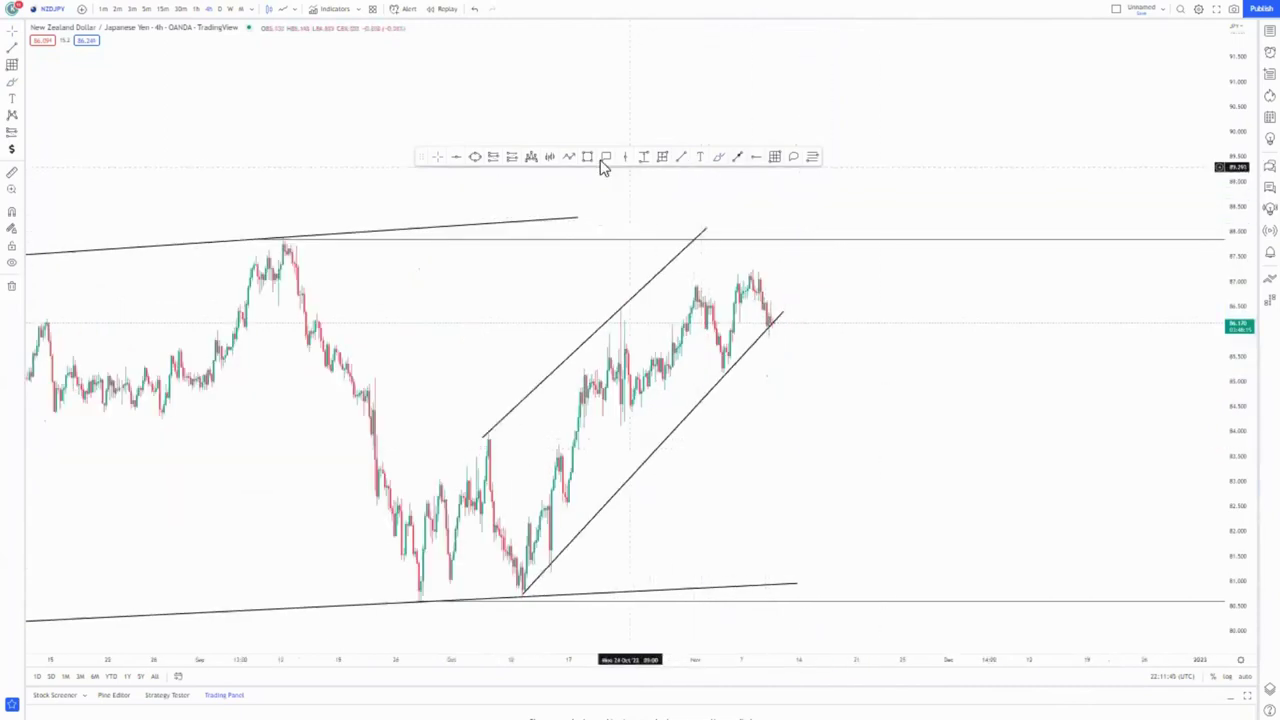
click(524, 573)
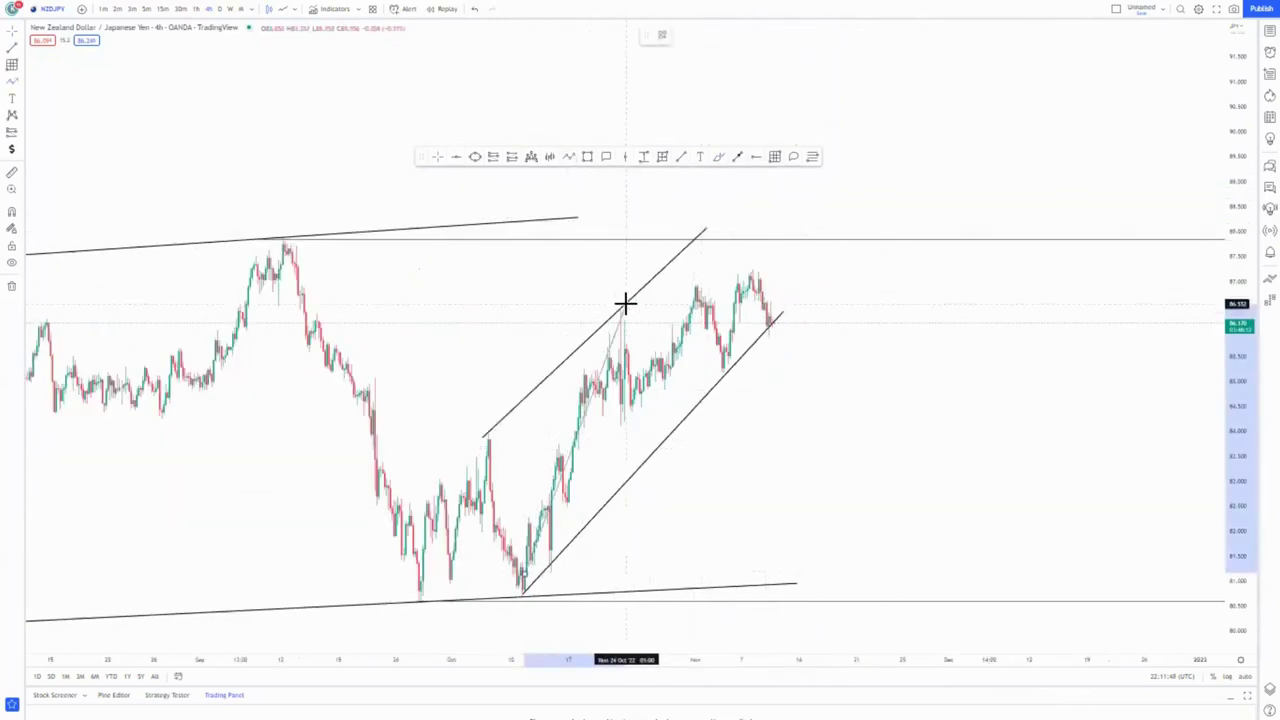
click(626, 304)
click(727, 373)
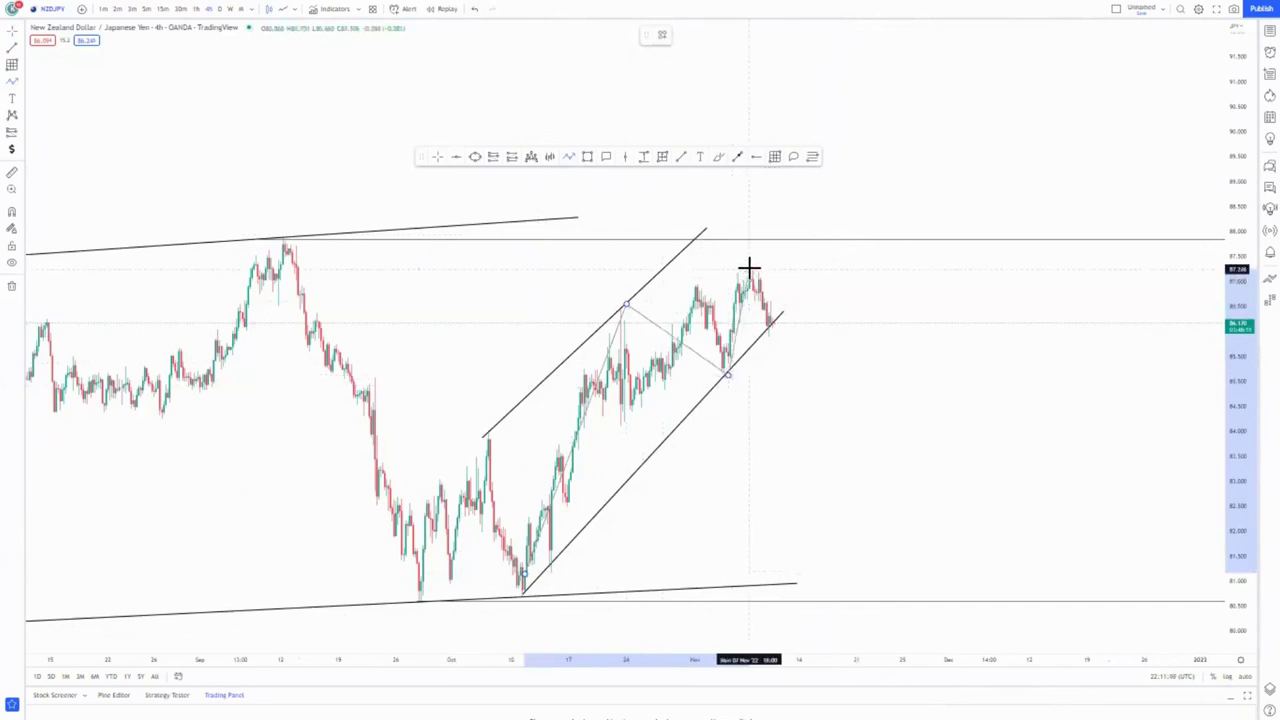
click(749, 270)
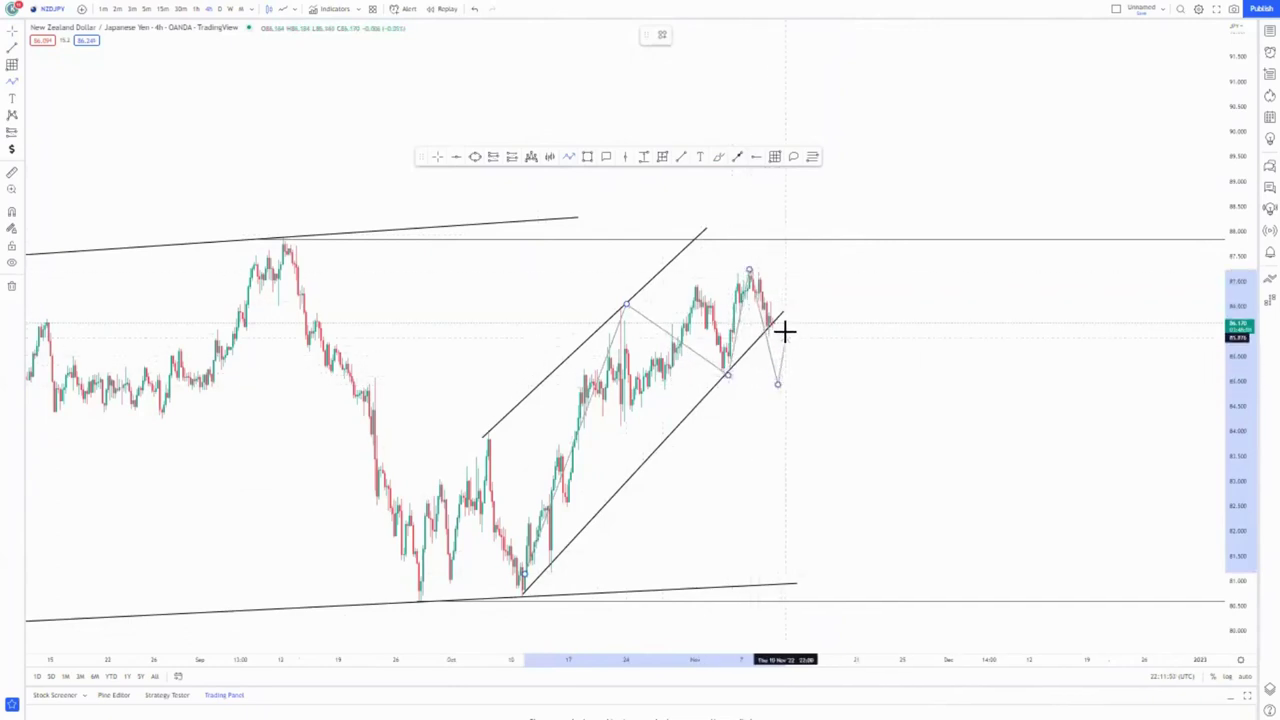
click(854, 583)
click(888, 513)
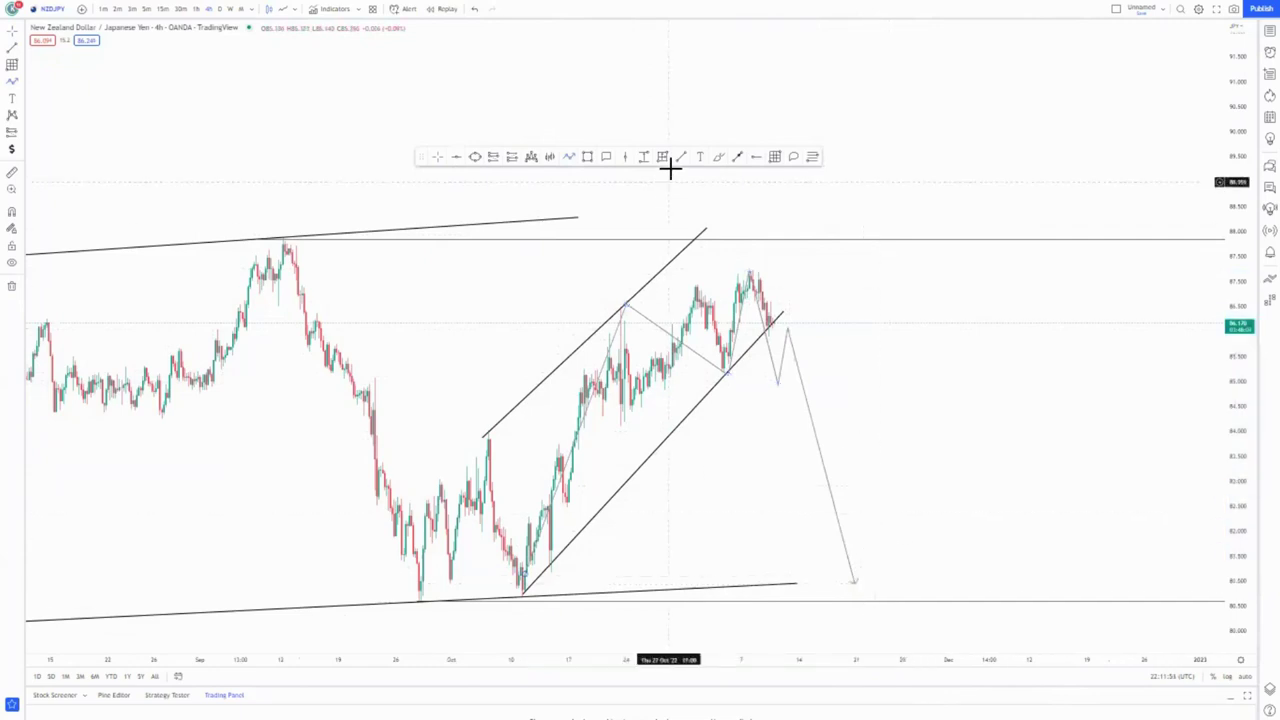
click(588, 157)
mouse_move(621, 304)
mouse_down()
mouse_move(766, 323)
mouse_move(831, 314)
mouse_up()
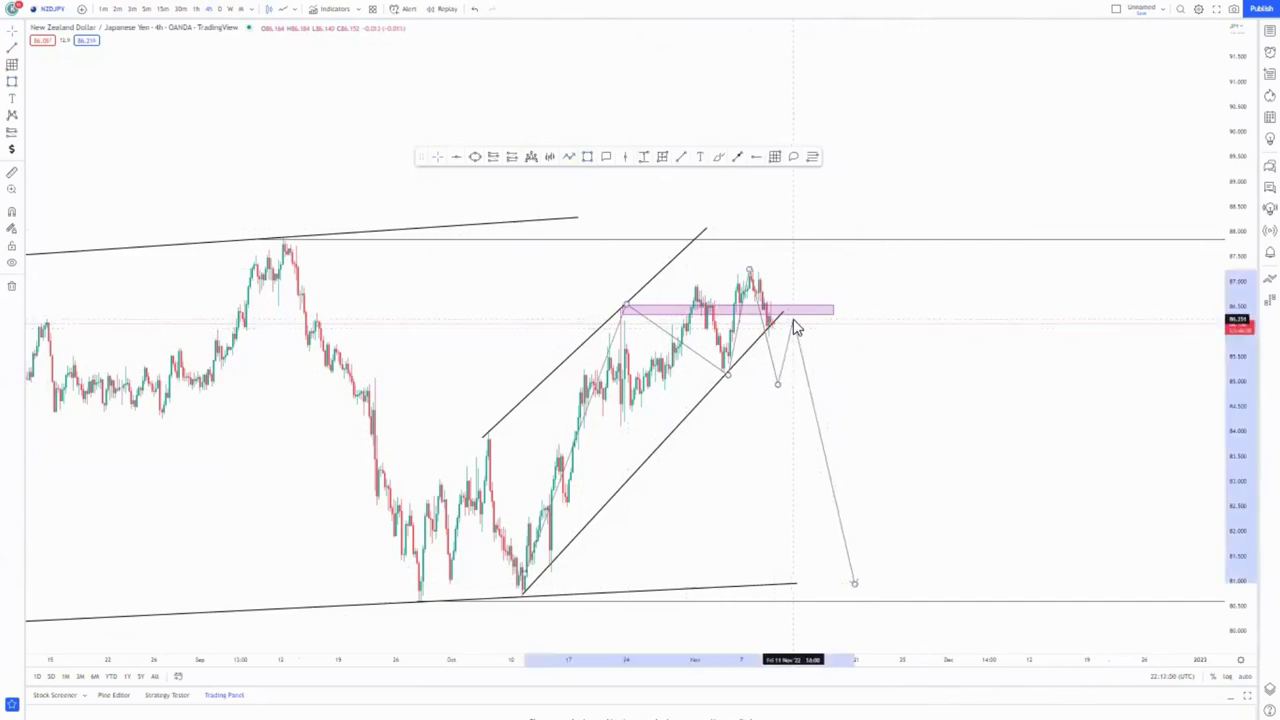
Step: Circle the projected retest below the zone freehand and trace the pattern's swings and the projected drop with the brush
click(719, 157)
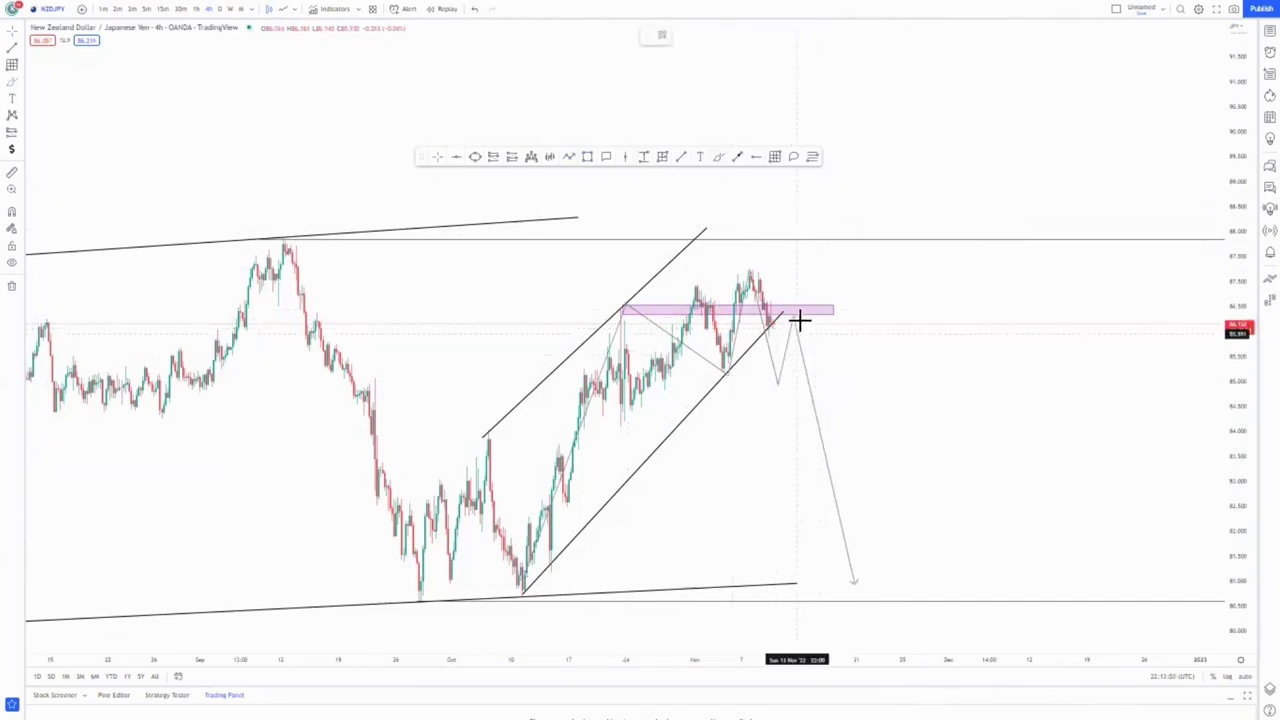
mouse_move(798, 318)
mouse_down()
mouse_move(770, 347)
mouse_move(804, 325)
mouse_up()
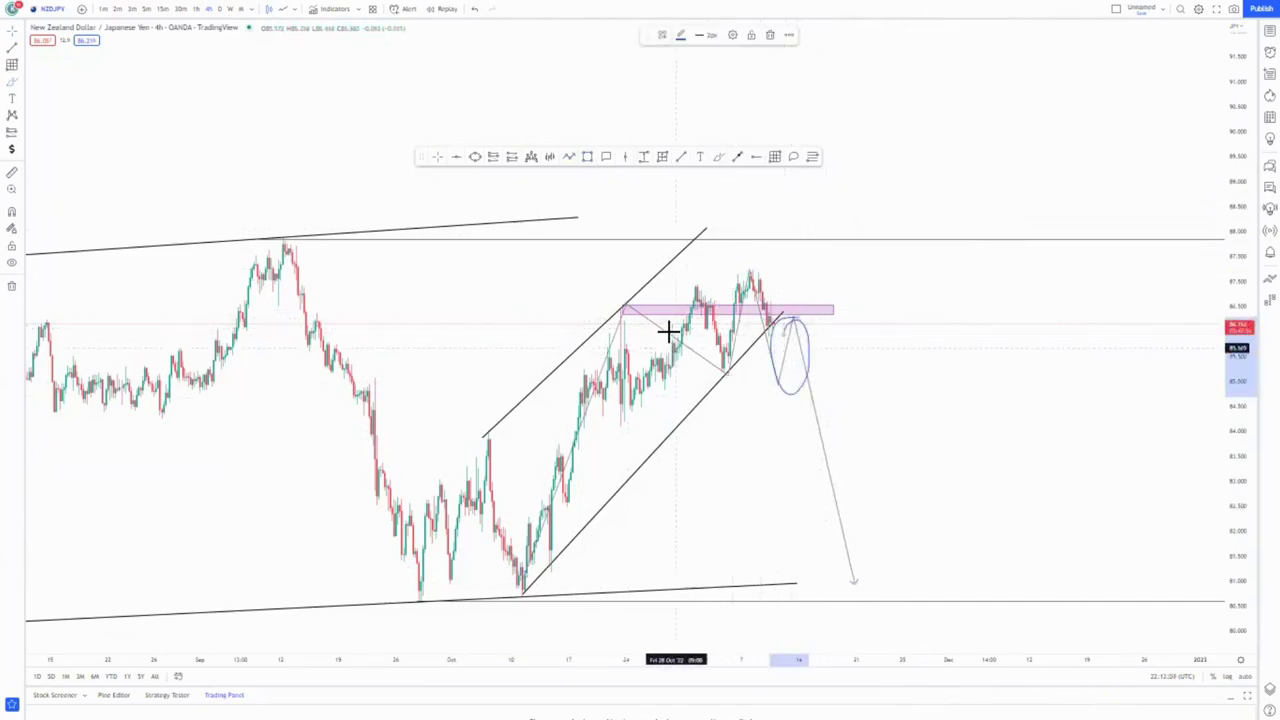
drag(794, 317, 789, 326)
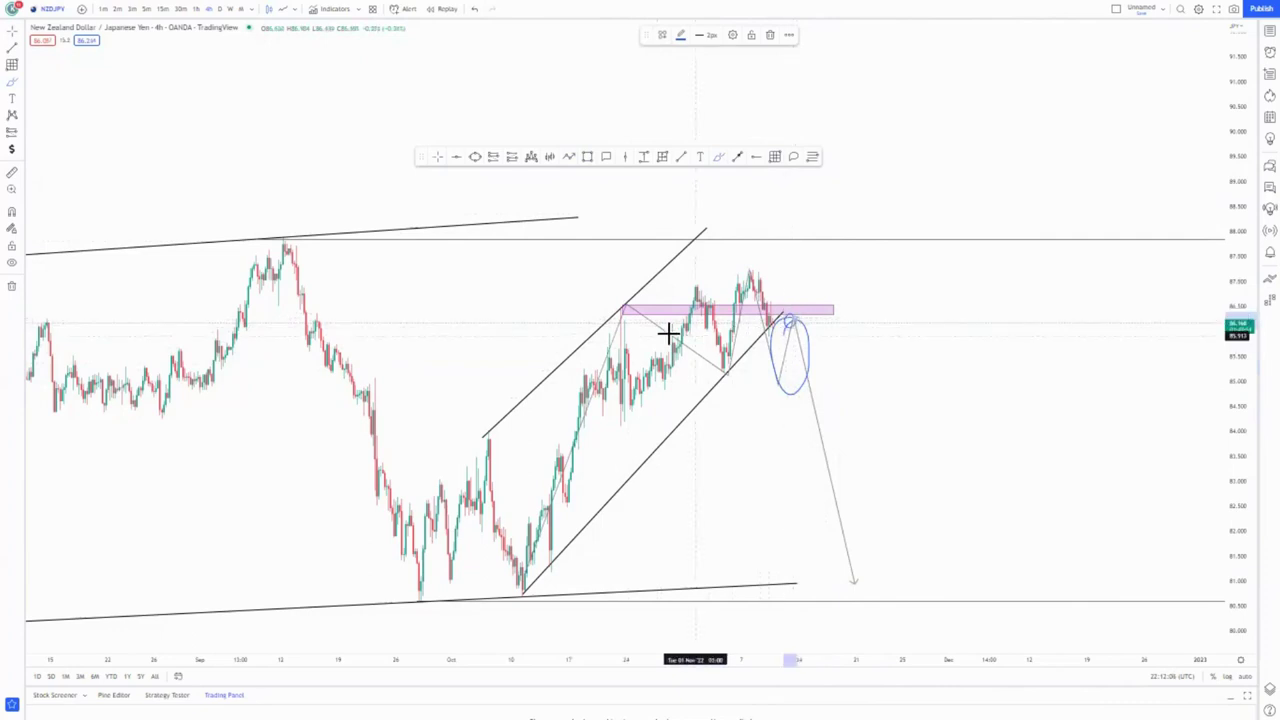
mouse_move(622, 392)
mouse_down()
mouse_move(623, 301)
mouse_move(674, 357)
mouse_move(743, 251)
mouse_move(773, 375)
mouse_up()
drag(792, 312, 849, 586)
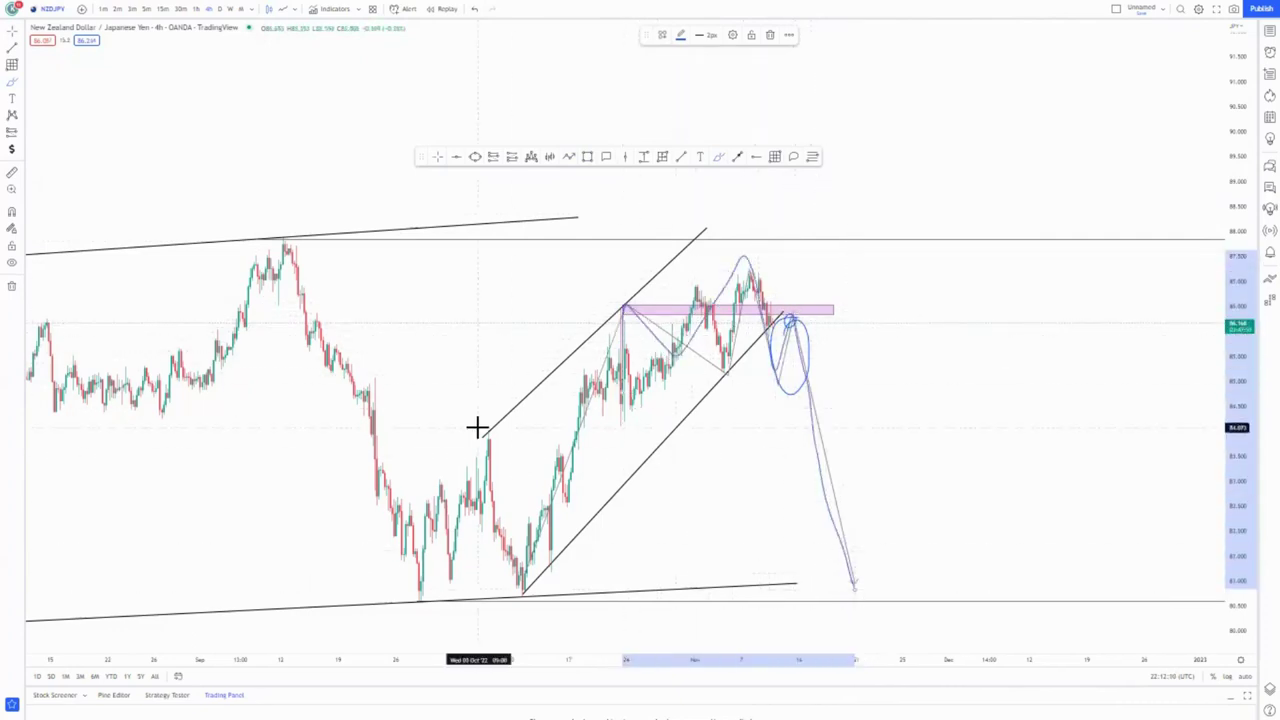
Step: Undo the brush sketches, the rectangular zone and the projected path, leaving the channel lines and rays
scroll(477, 429, down, 5)
scroll(478, 420, up, 3)
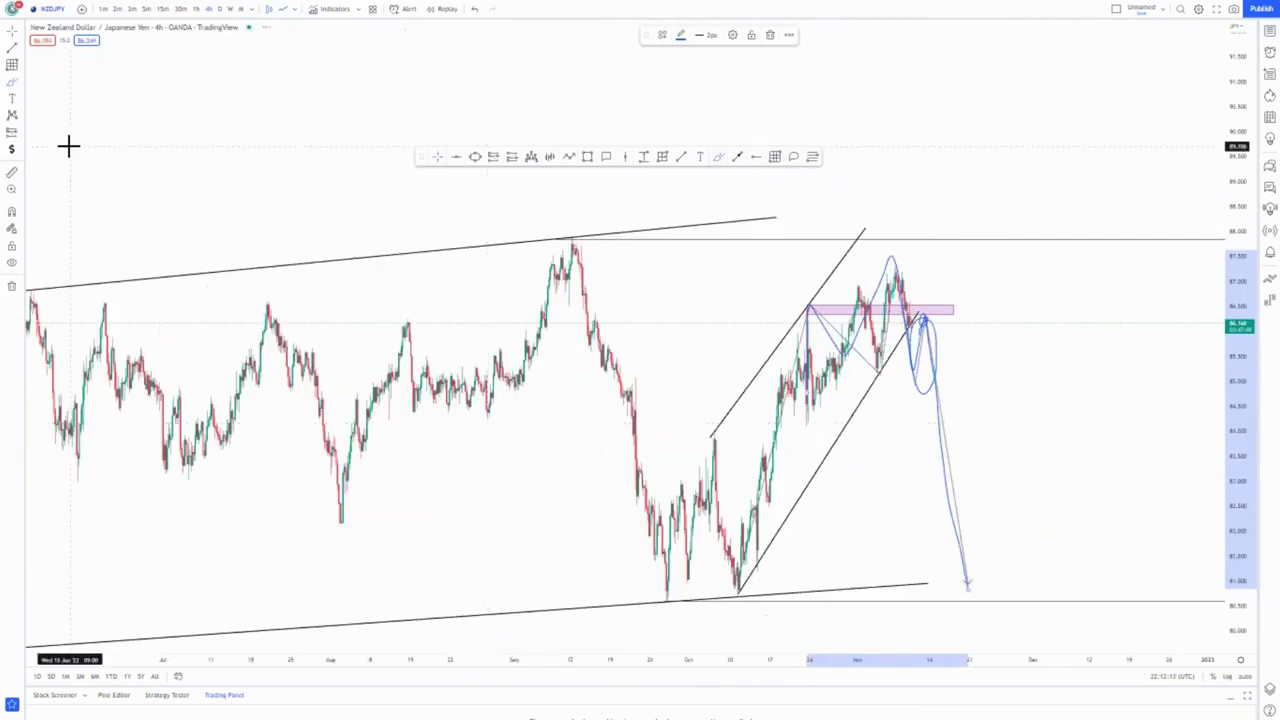
click(473, 10)
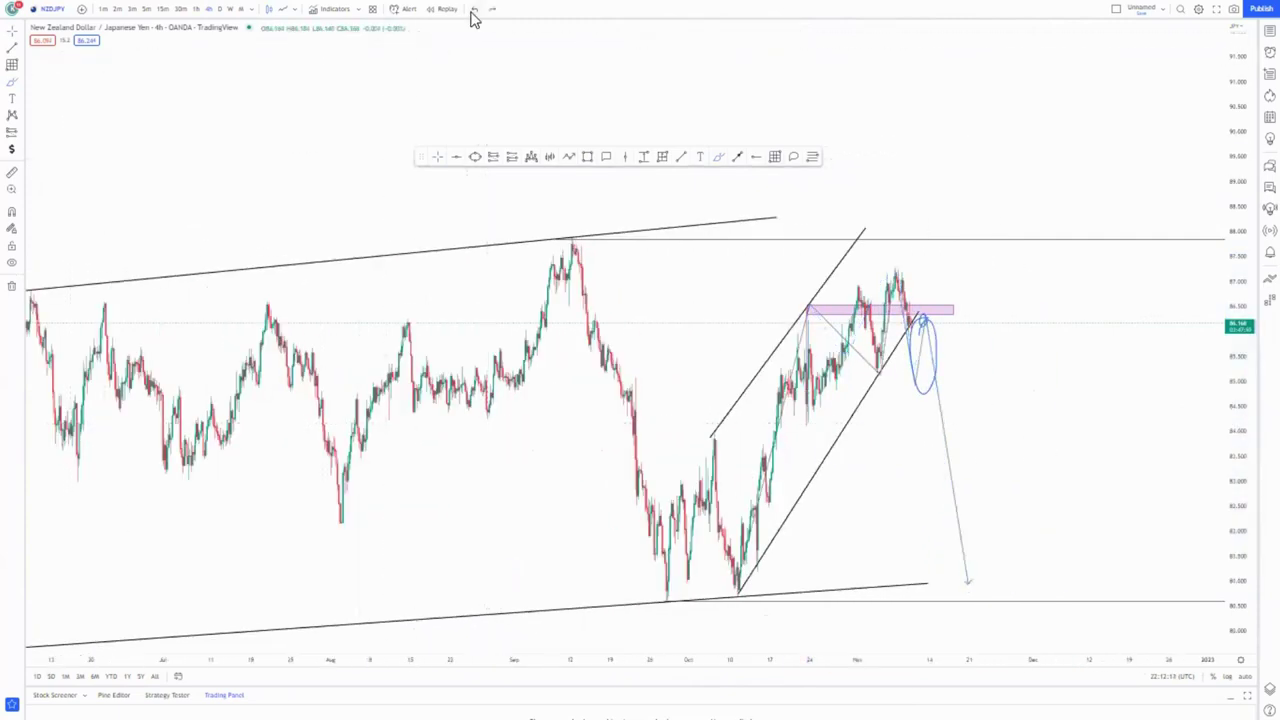
click(473, 10)
click(473, 10)
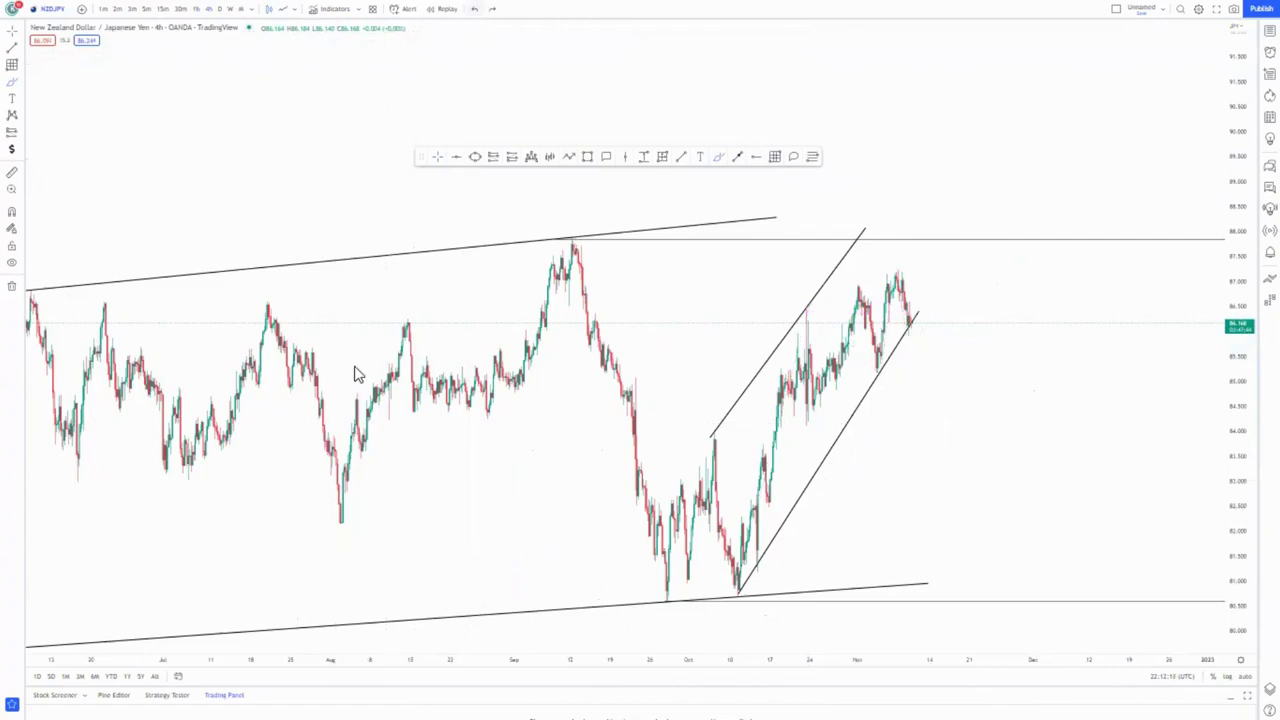
Step: Switch the NZDJPY chart to the 1-hour timeframe
scroll(357, 370, down, 8)
drag(441, 364, 184, 354)
scroll(405, 486, down, 4)
scroll(806, 447, up, 6)
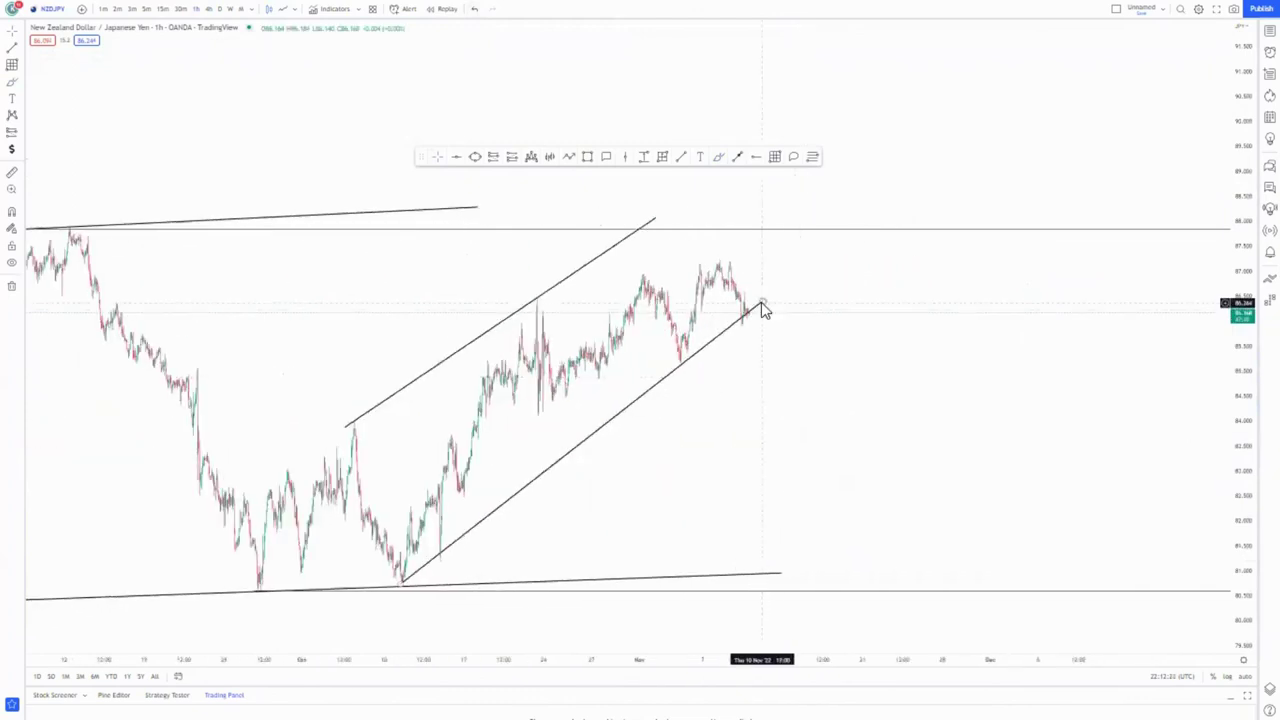
Step: Draw an arrow from the 8 November high at about 87.2 down to the current price at the channel's lower line
scroll(762, 418, up, 3)
drag(671, 425, 806, 406)
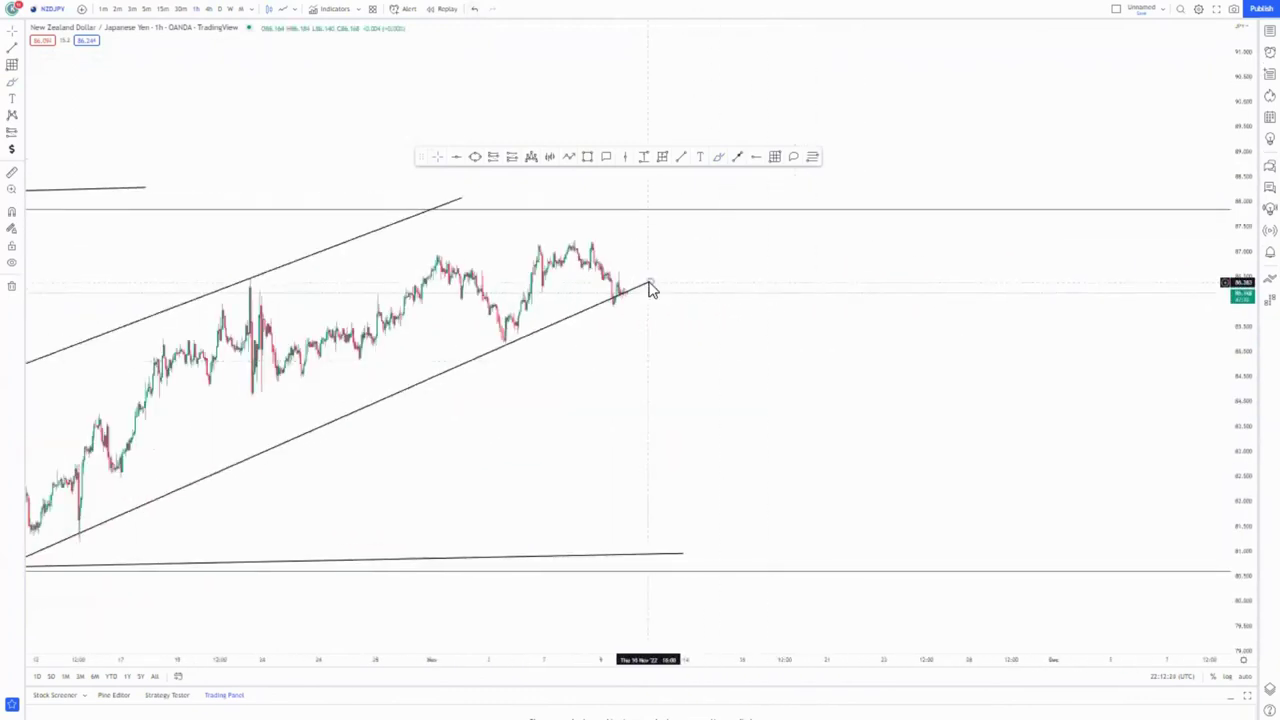
drag(636, 403, 829, 390)
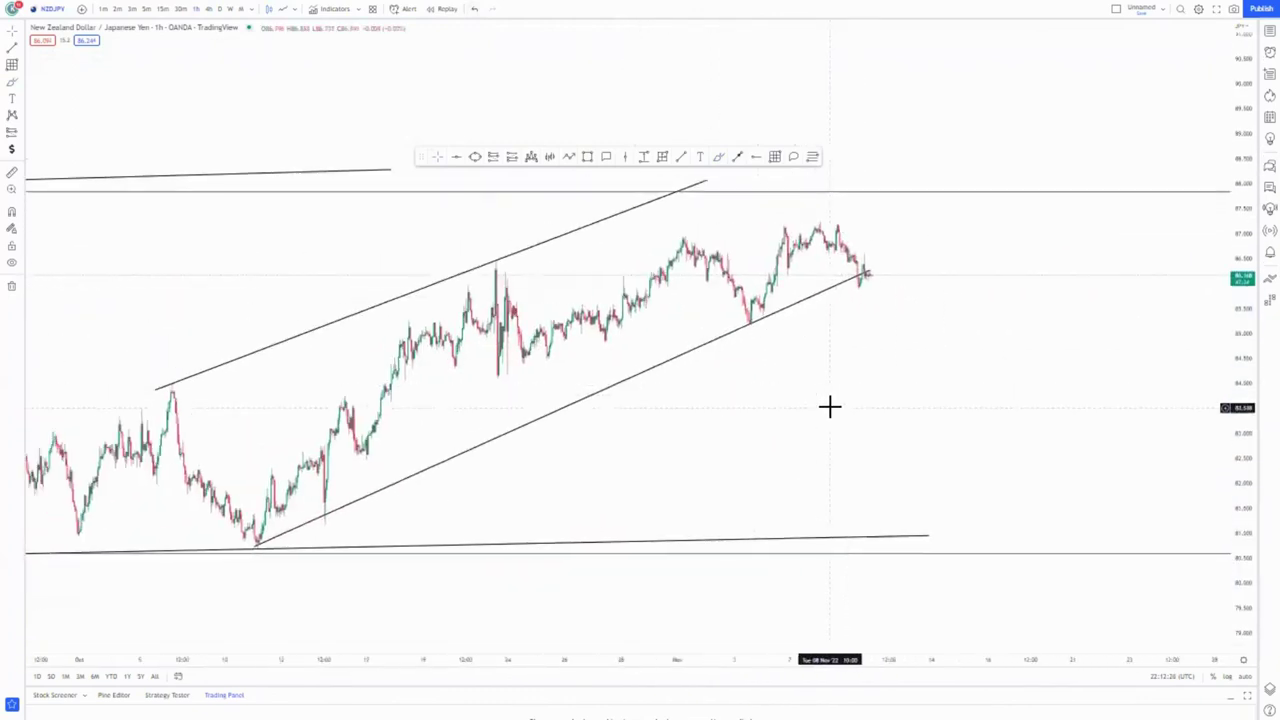
scroll(829, 406, up, 2)
drag(1239, 497, 1239, 385)
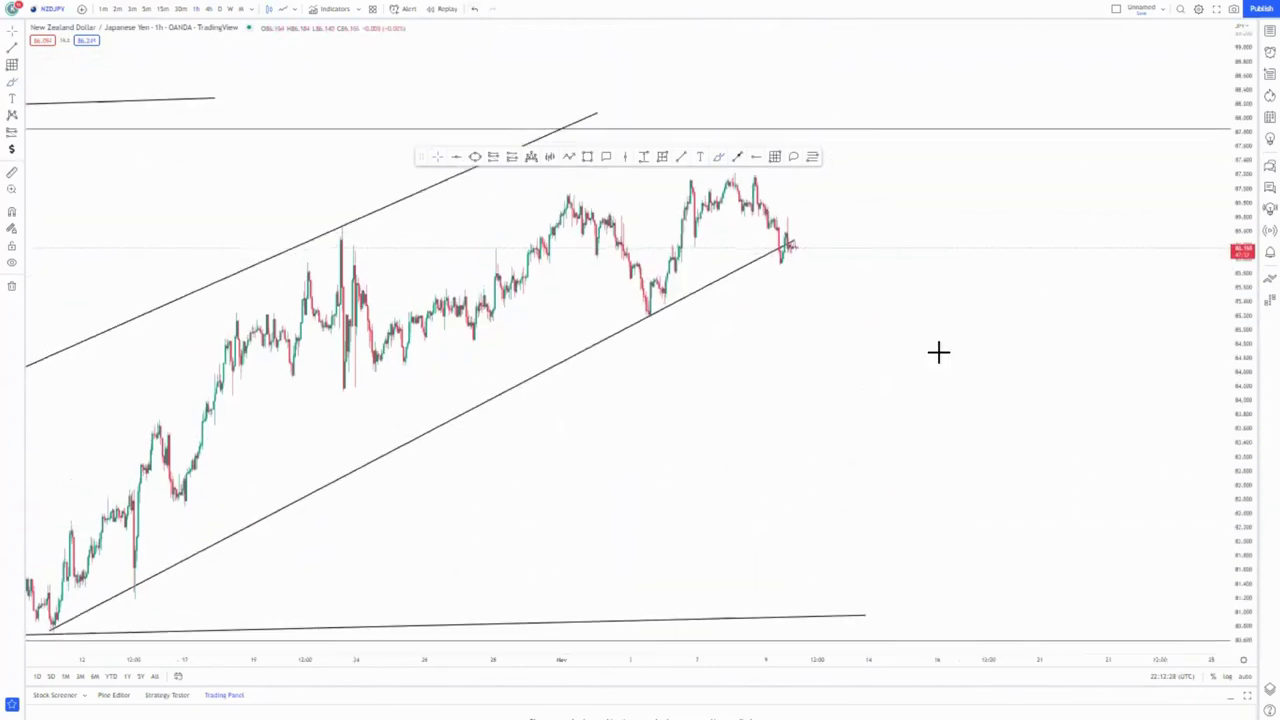
drag(864, 330, 834, 416)
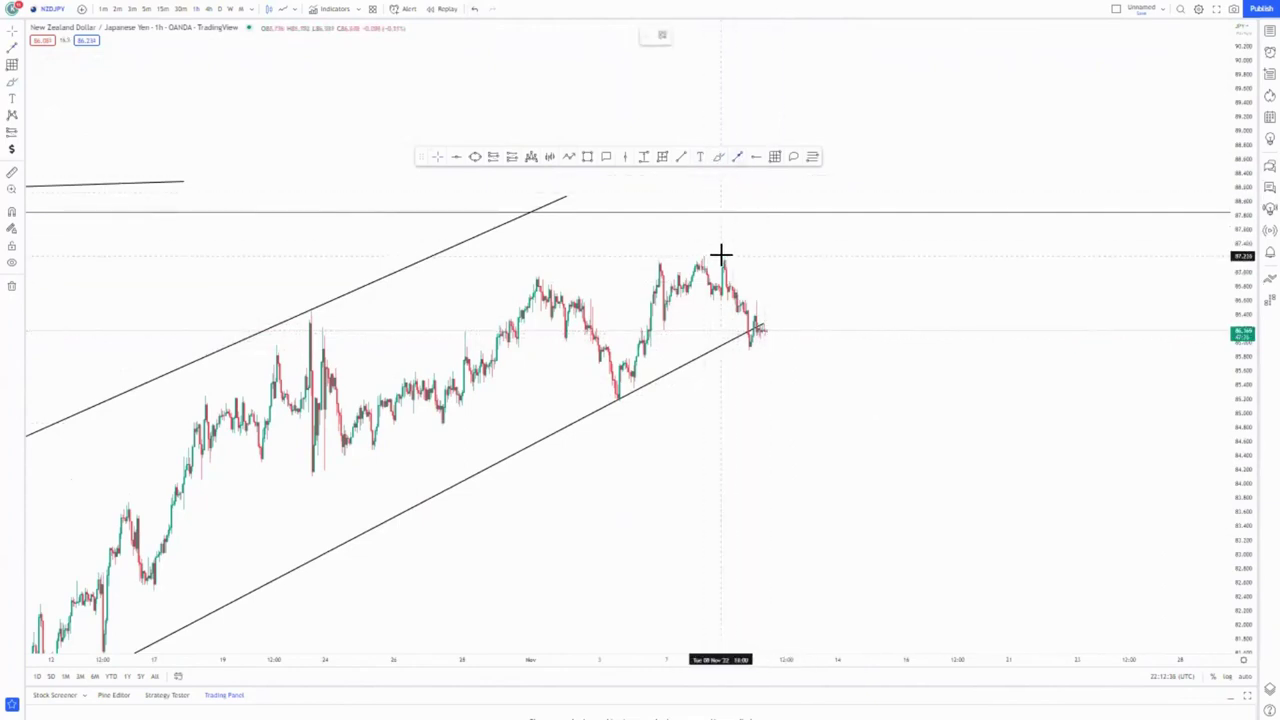
click(768, 331)
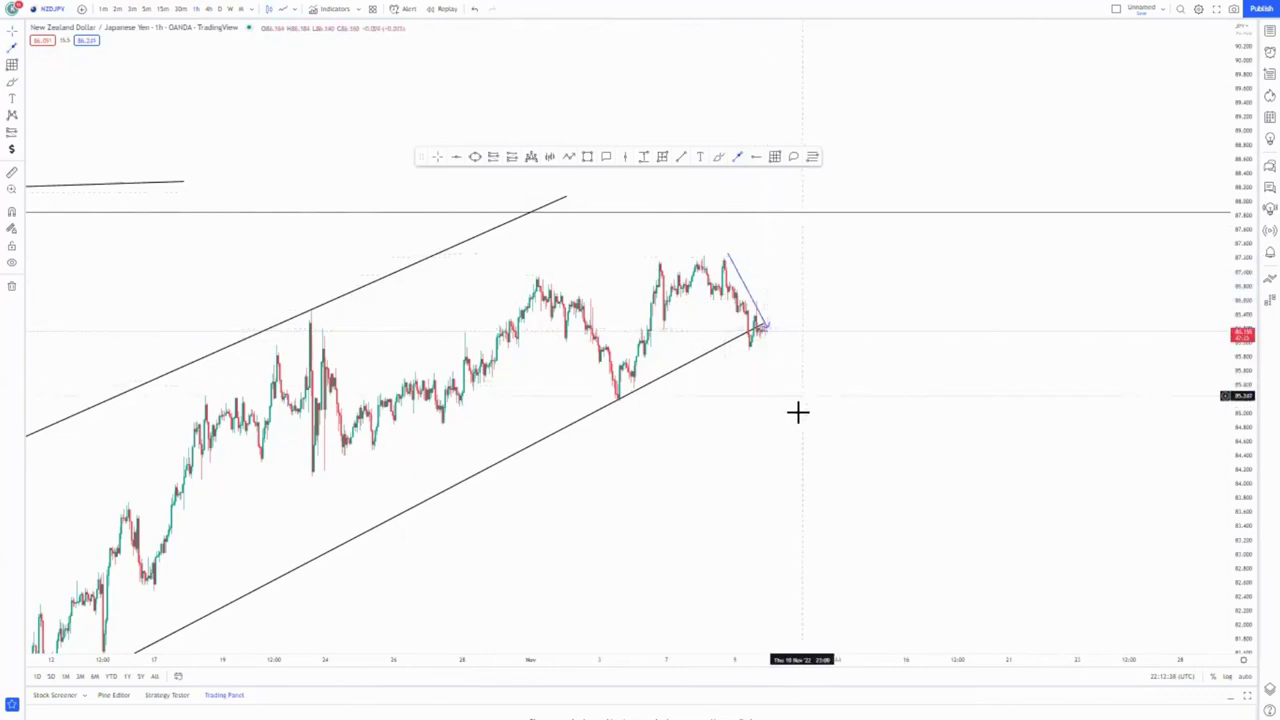
Step: Draw an arrow from the current price at the channel's lower line up to the horizontal level at about 87.9
scroll(771, 403, down, 3)
scroll(762, 405, up, 4)
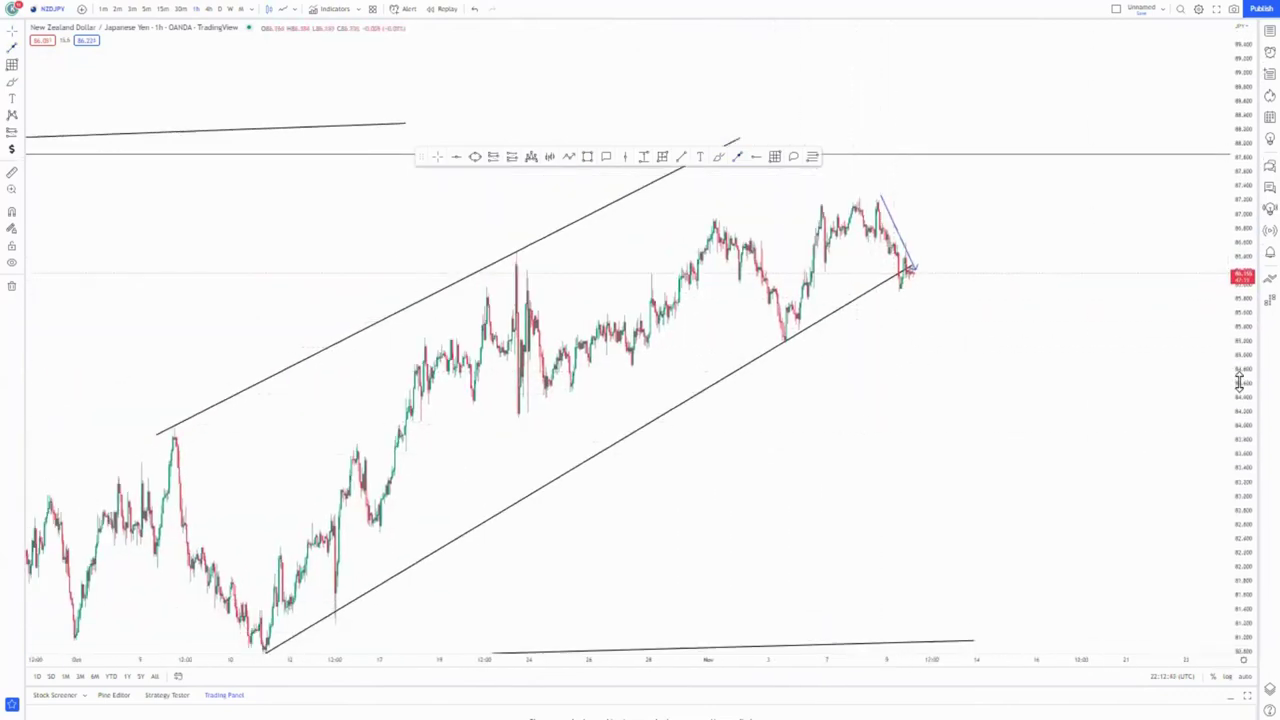
drag(1240, 381, 1240, 479)
drag(951, 496, 946, 535)
scroll(946, 535, down, 5)
scroll(783, 360, up, 2)
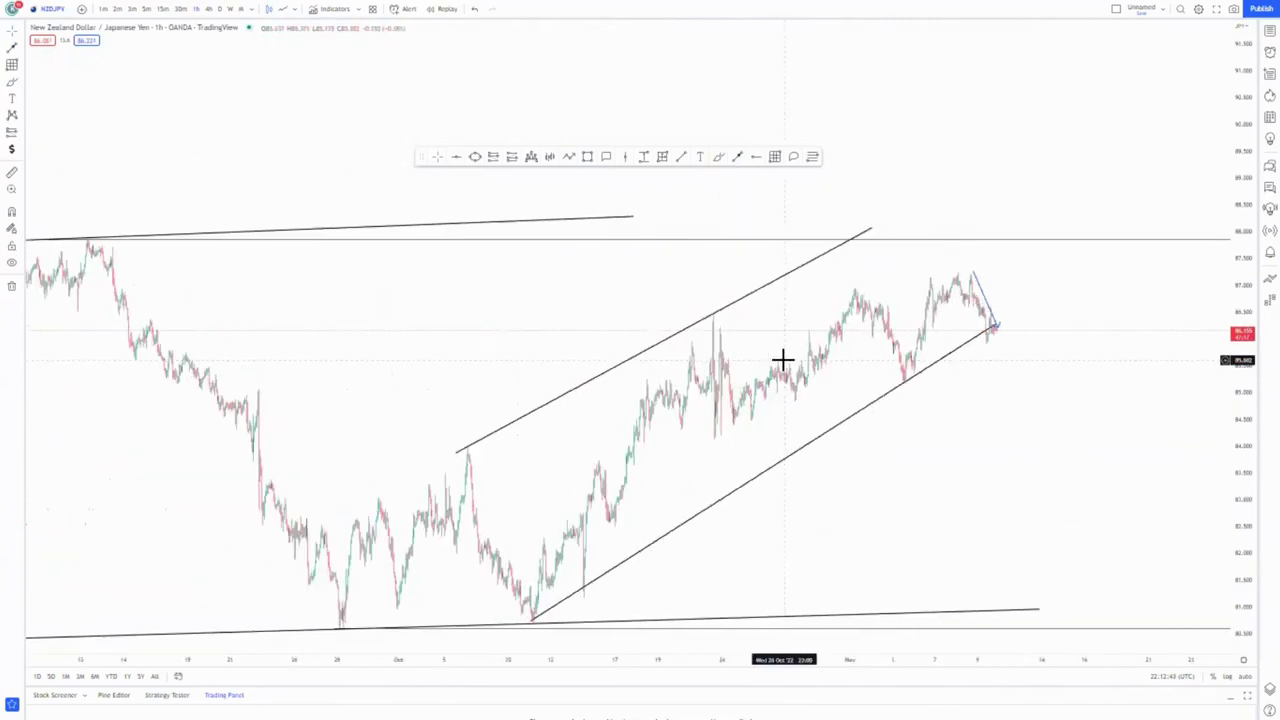
scroll(783, 360, down, 3)
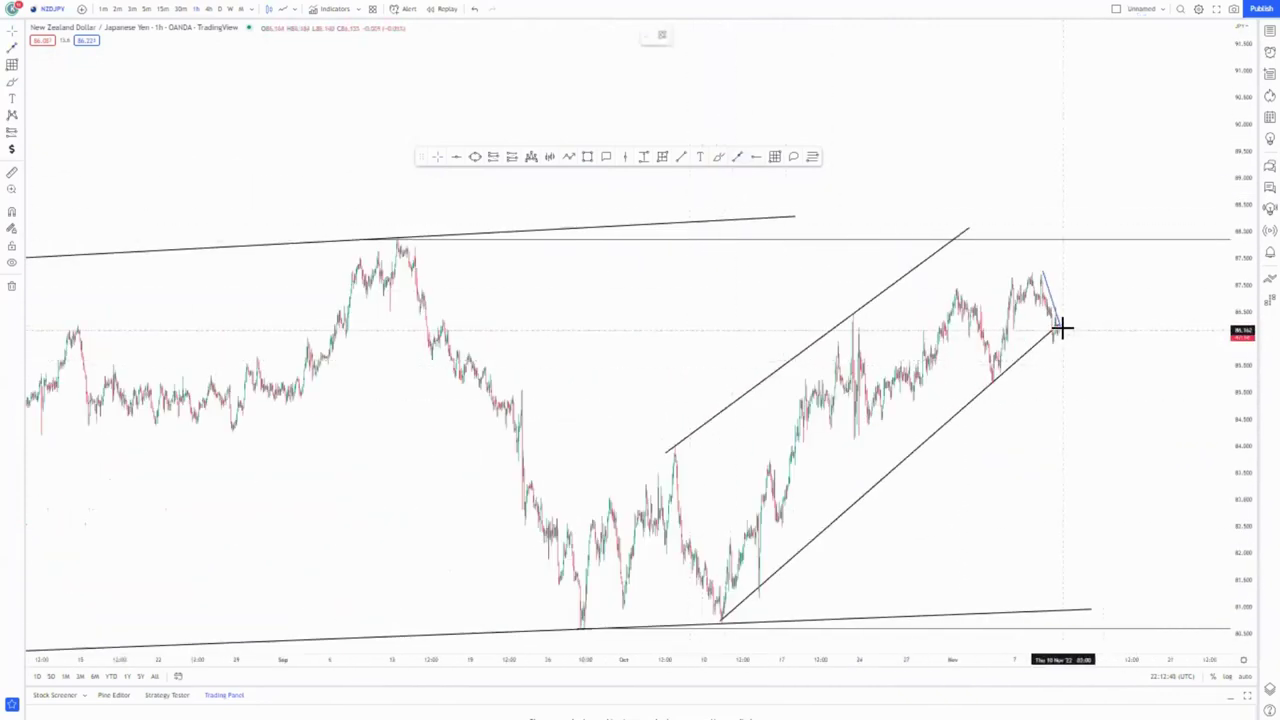
click(1062, 328)
double_click(1078, 235)
drag(1097, 363, 1027, 387)
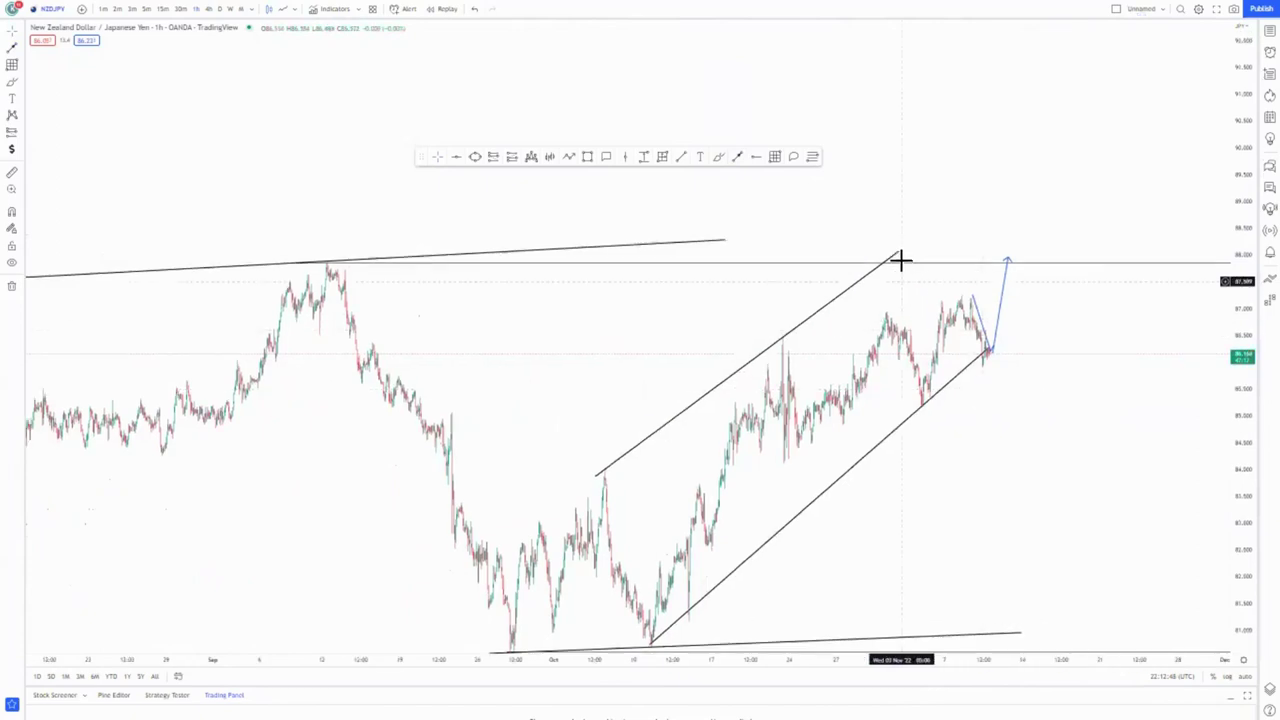
Step: Extend the channel's upper line to about 88.4 and draw an arrow from the 87.85 horizontal level down to about 84.6
drag(900, 260, 926, 231)
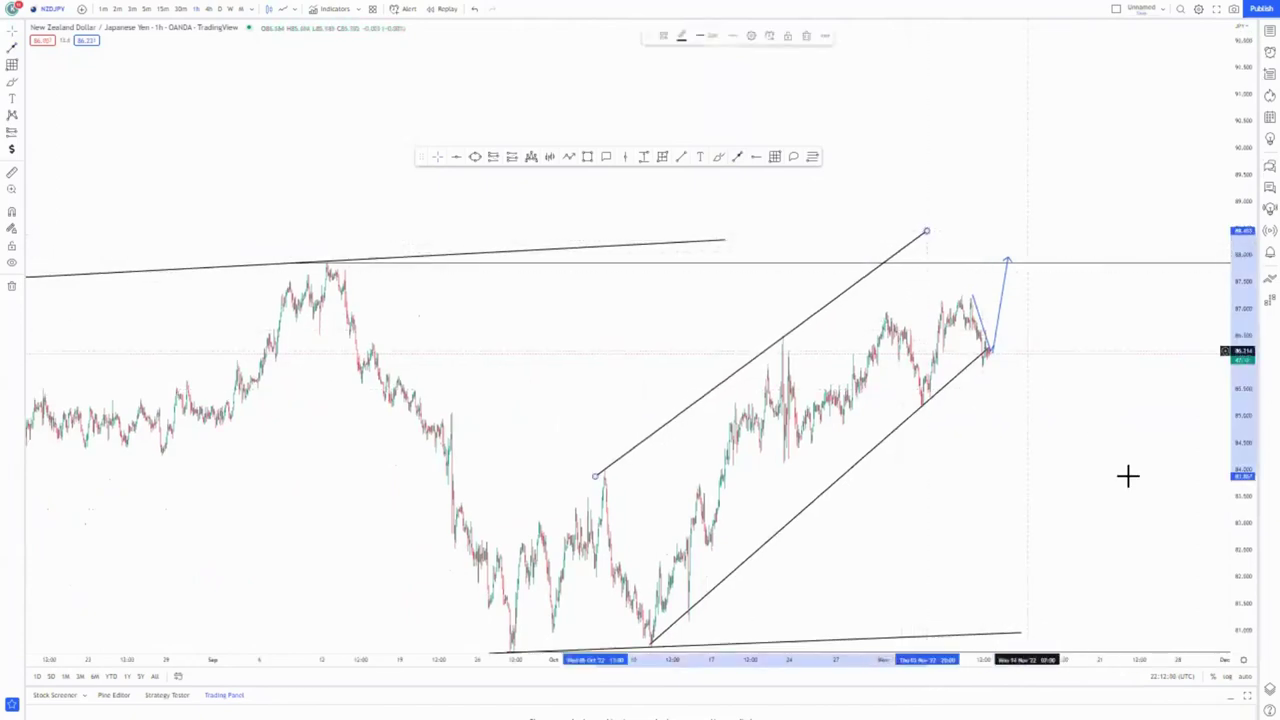
click(1128, 476)
click(738, 157)
click(1018, 263)
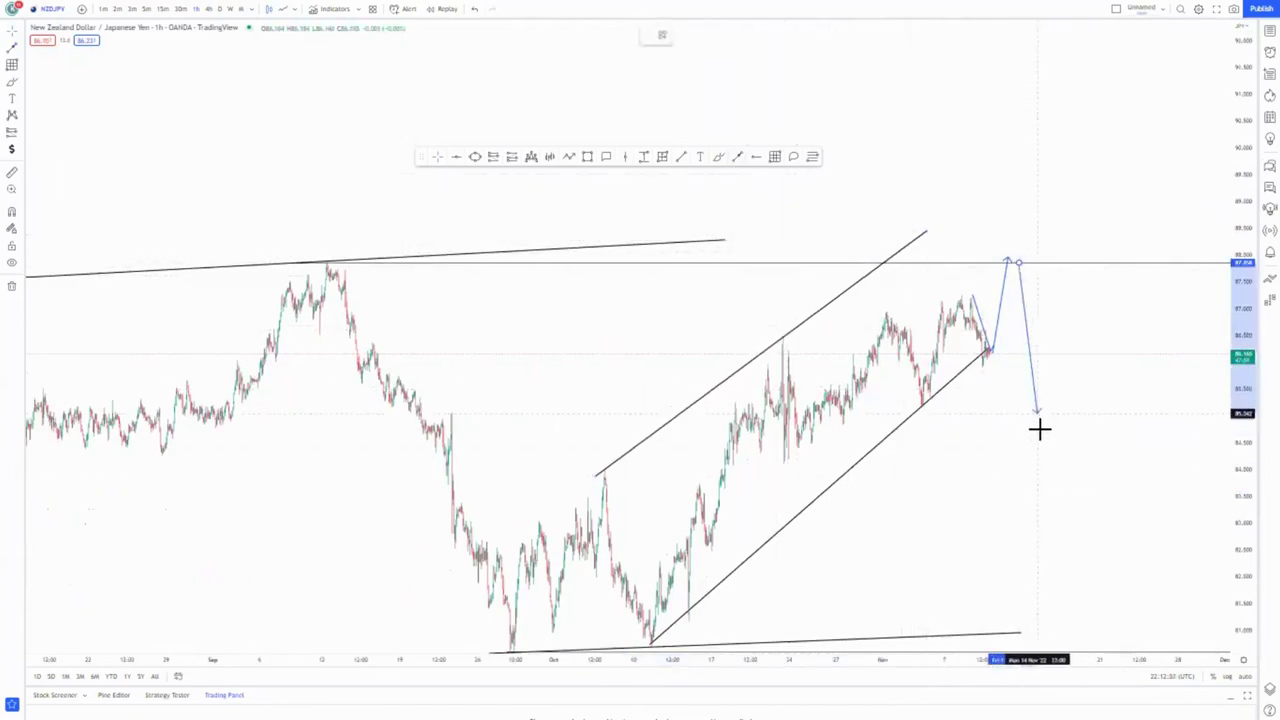
drag(1039, 428, 1044, 436)
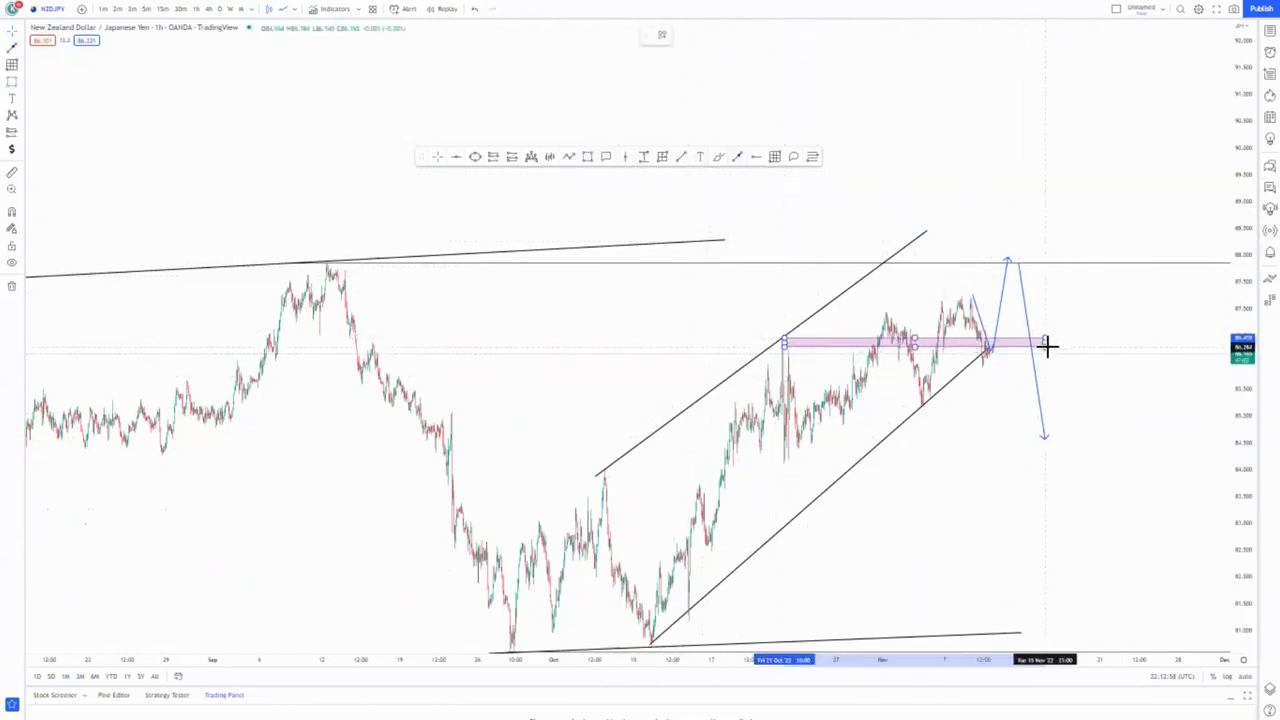
Step: Finish the rectangular zone from the 21 October high at about 86.3–86.5 and draw an arrow from the projected low at 84.6 up to it
click(1070, 349)
drag(990, 431, 872, 425)
click(738, 158)
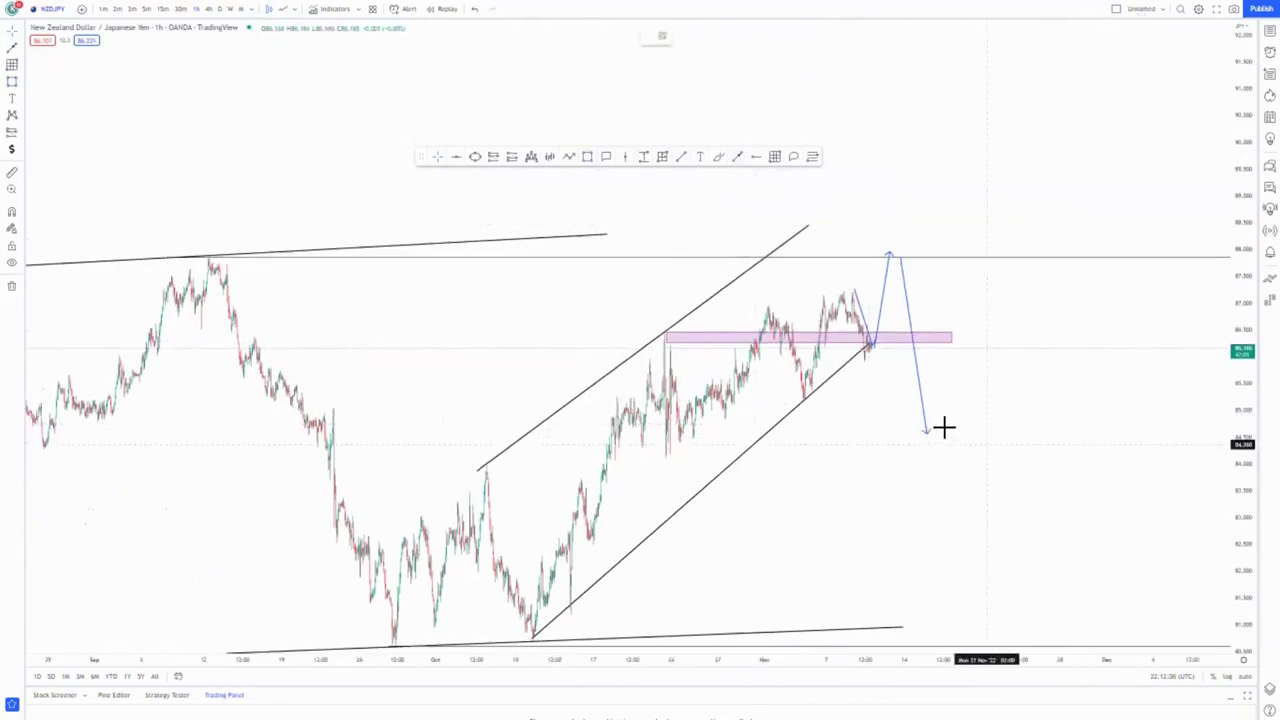
click(926, 432)
click(944, 340)
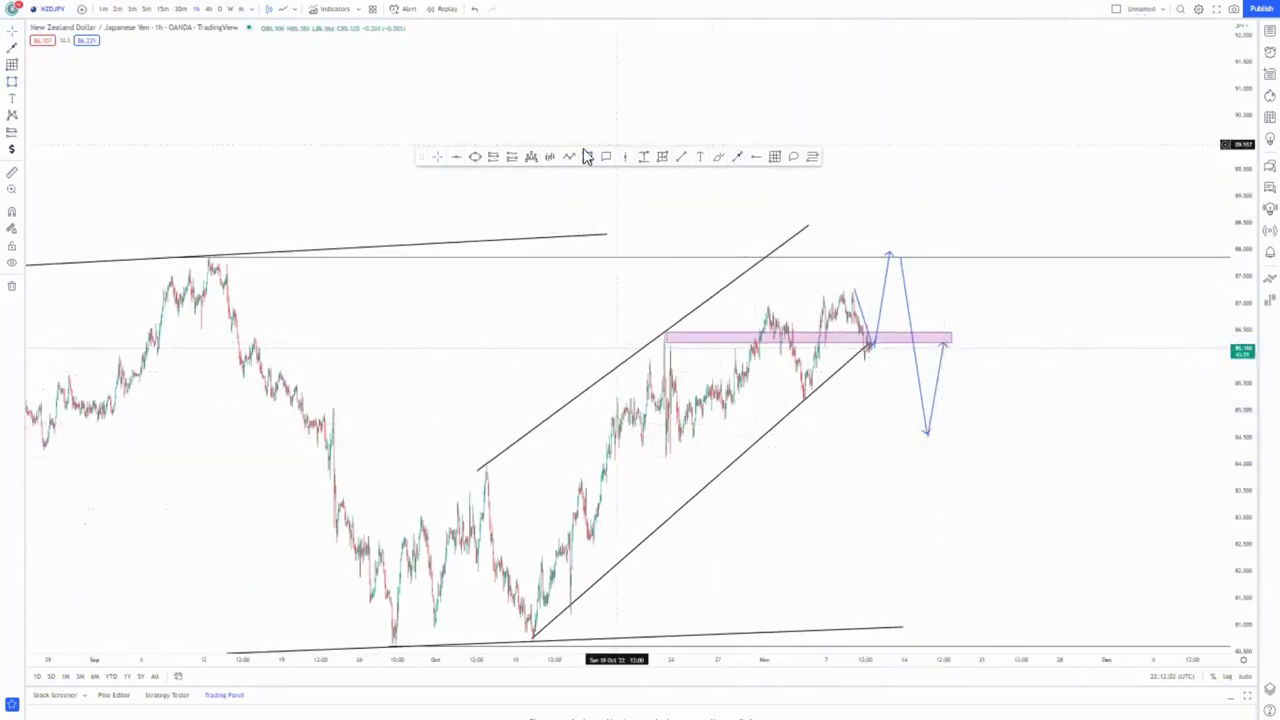
Step: Place a short position at about 86.2 on the projected retest, with its stop at about 86.8 and target at about 81.0
click(942, 346)
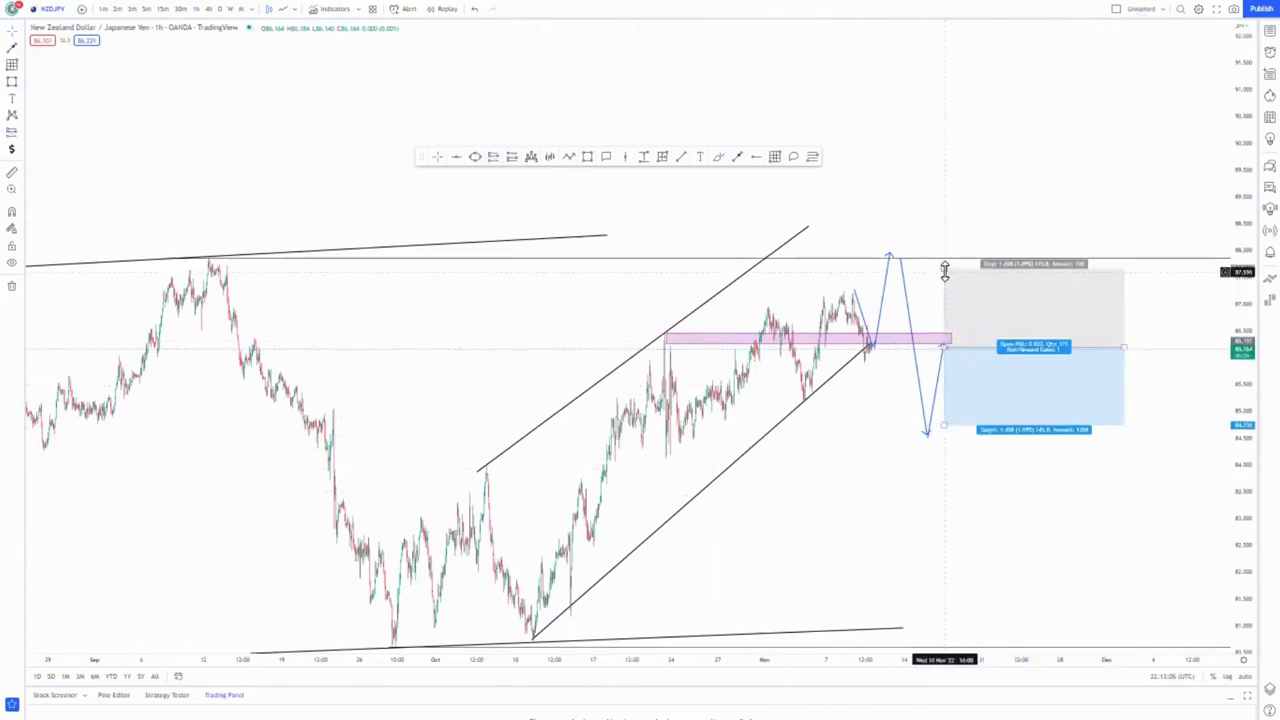
drag(943, 266, 944, 314)
drag(942, 428, 926, 626)
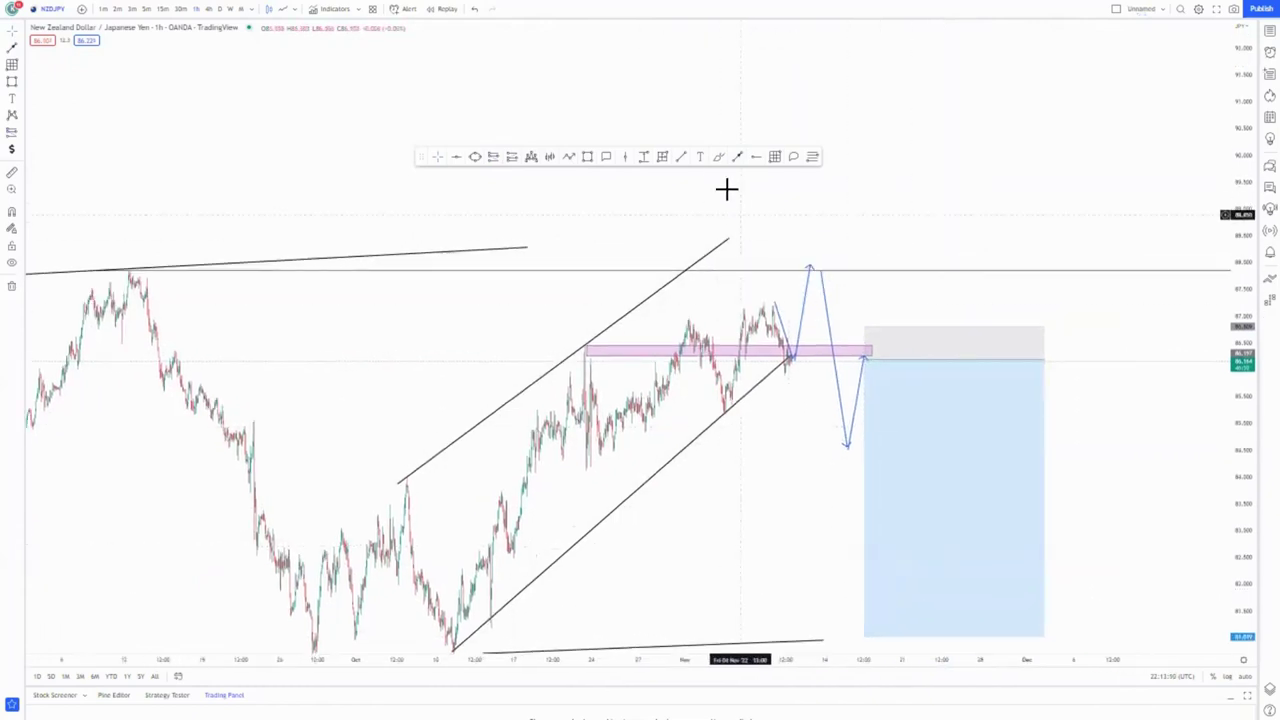
Step: Sketch a small consolidation with boundary lines just below the short position's entry using the brush
click(868, 369)
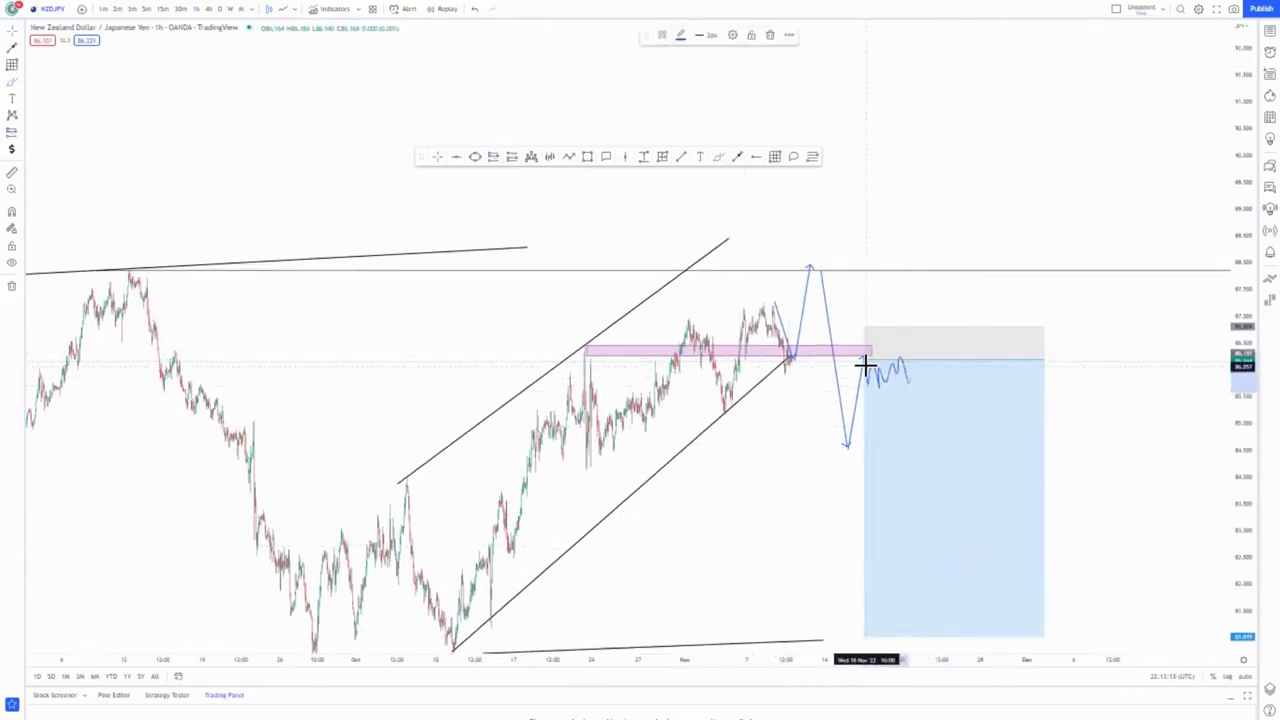
drag(873, 383, 925, 373)
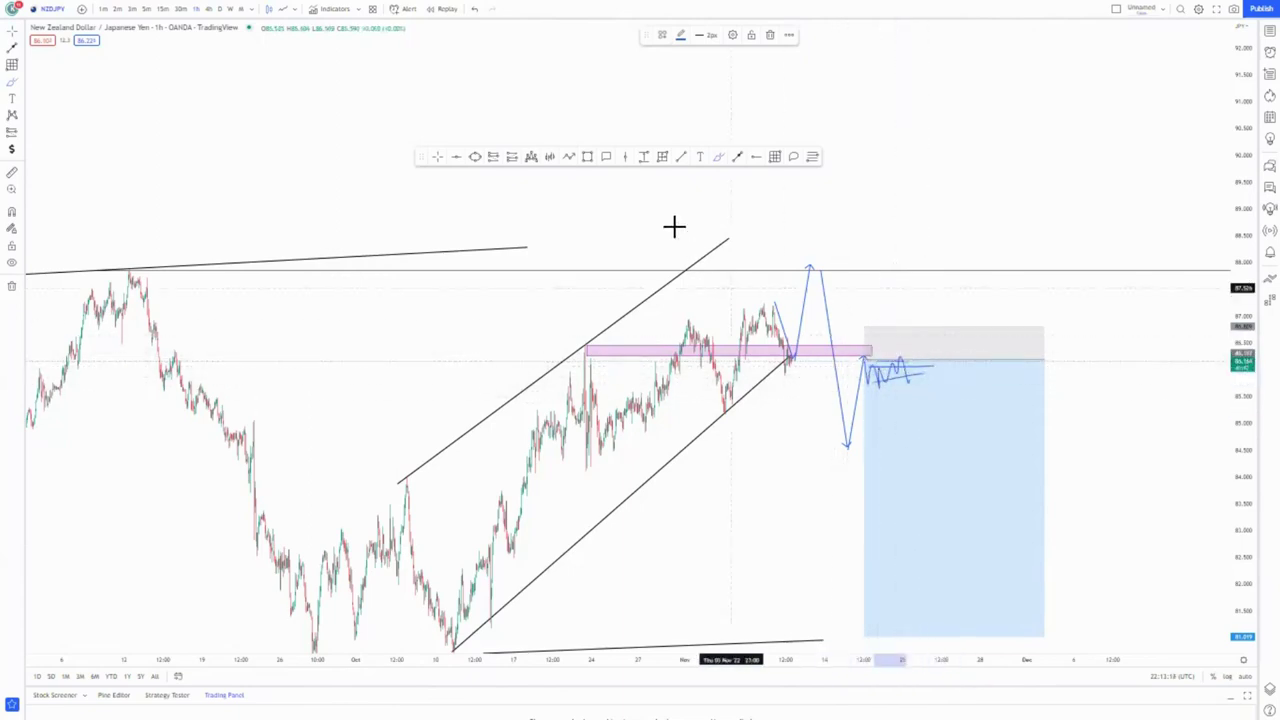
Step: Place a second short position at about 85.7 below the sketched consolidation, with its stop at about 86.2
click(493, 157)
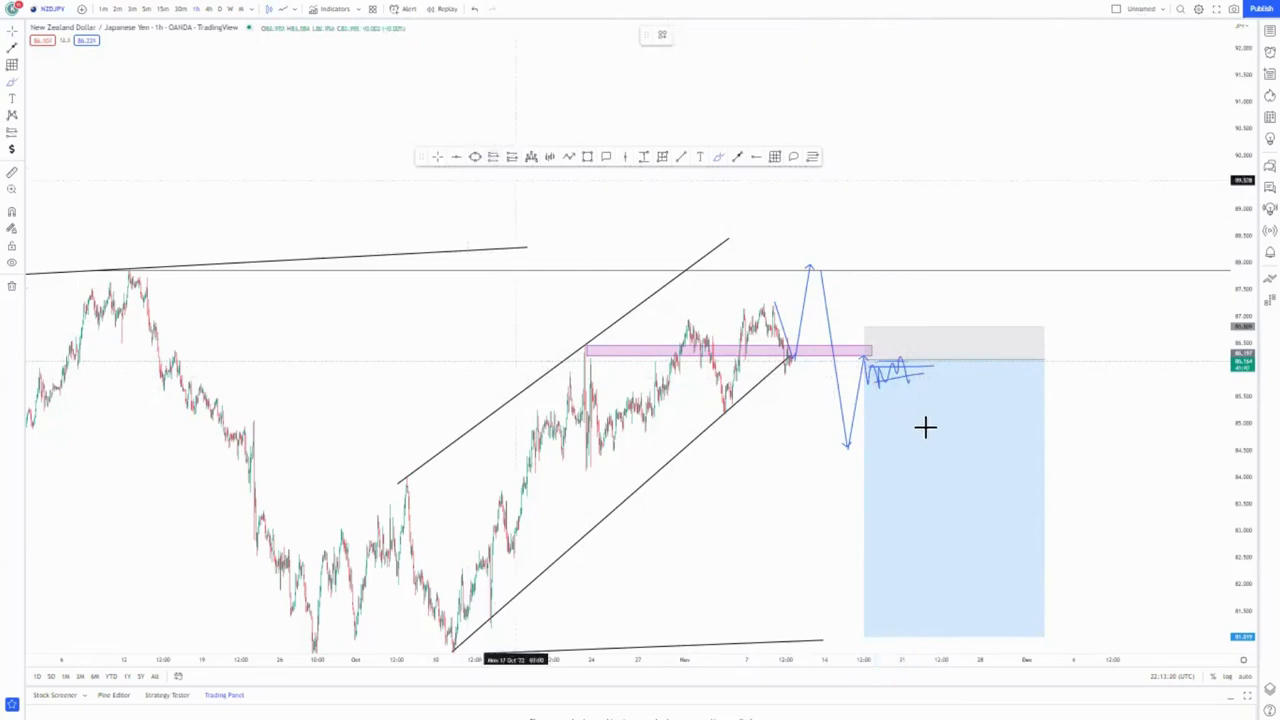
click(903, 384)
drag(903, 309, 903, 358)
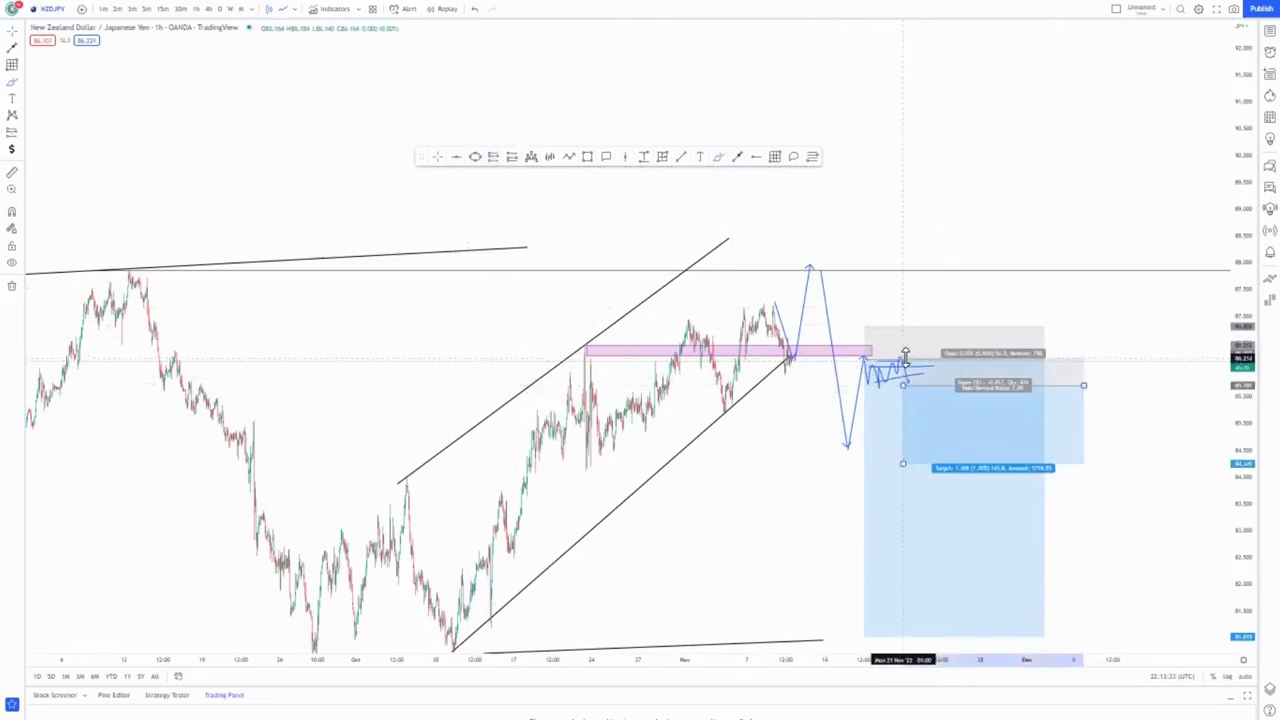